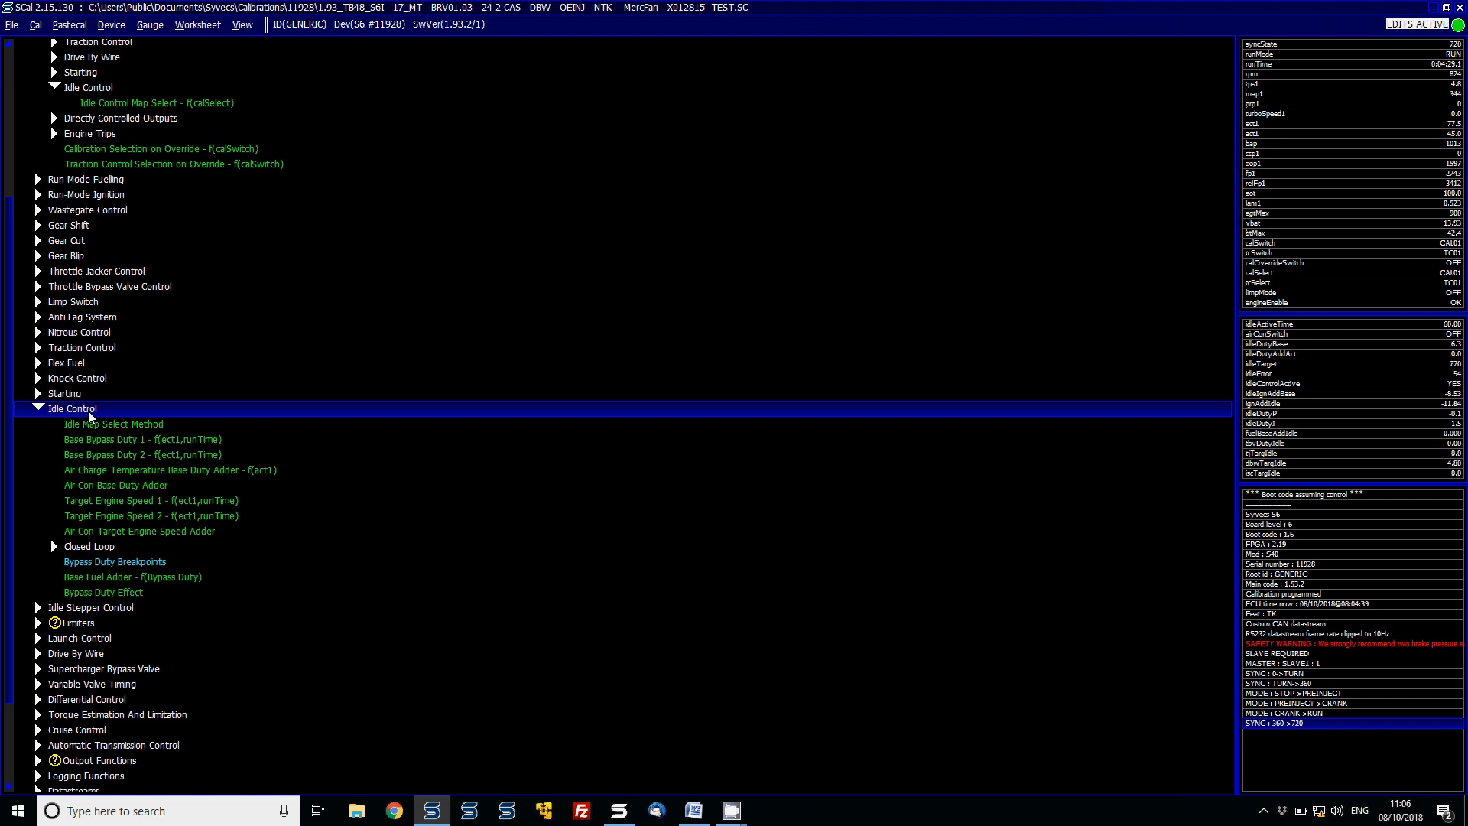
# - Step through the Idle Control items, previewing the map select method, base bypass duty and target engine speed maps
pyautogui.press('Down')
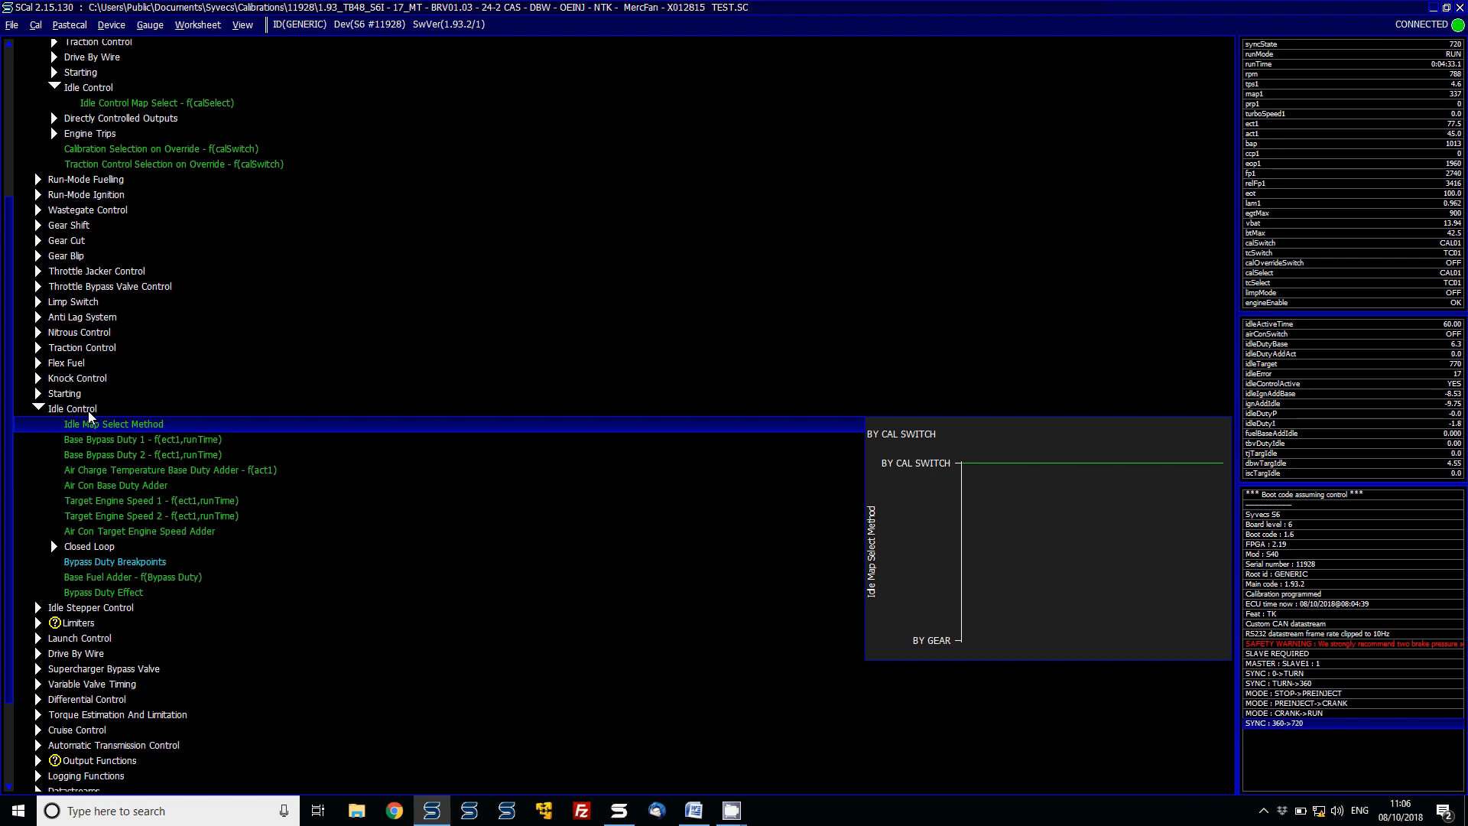
pyautogui.press('Down')
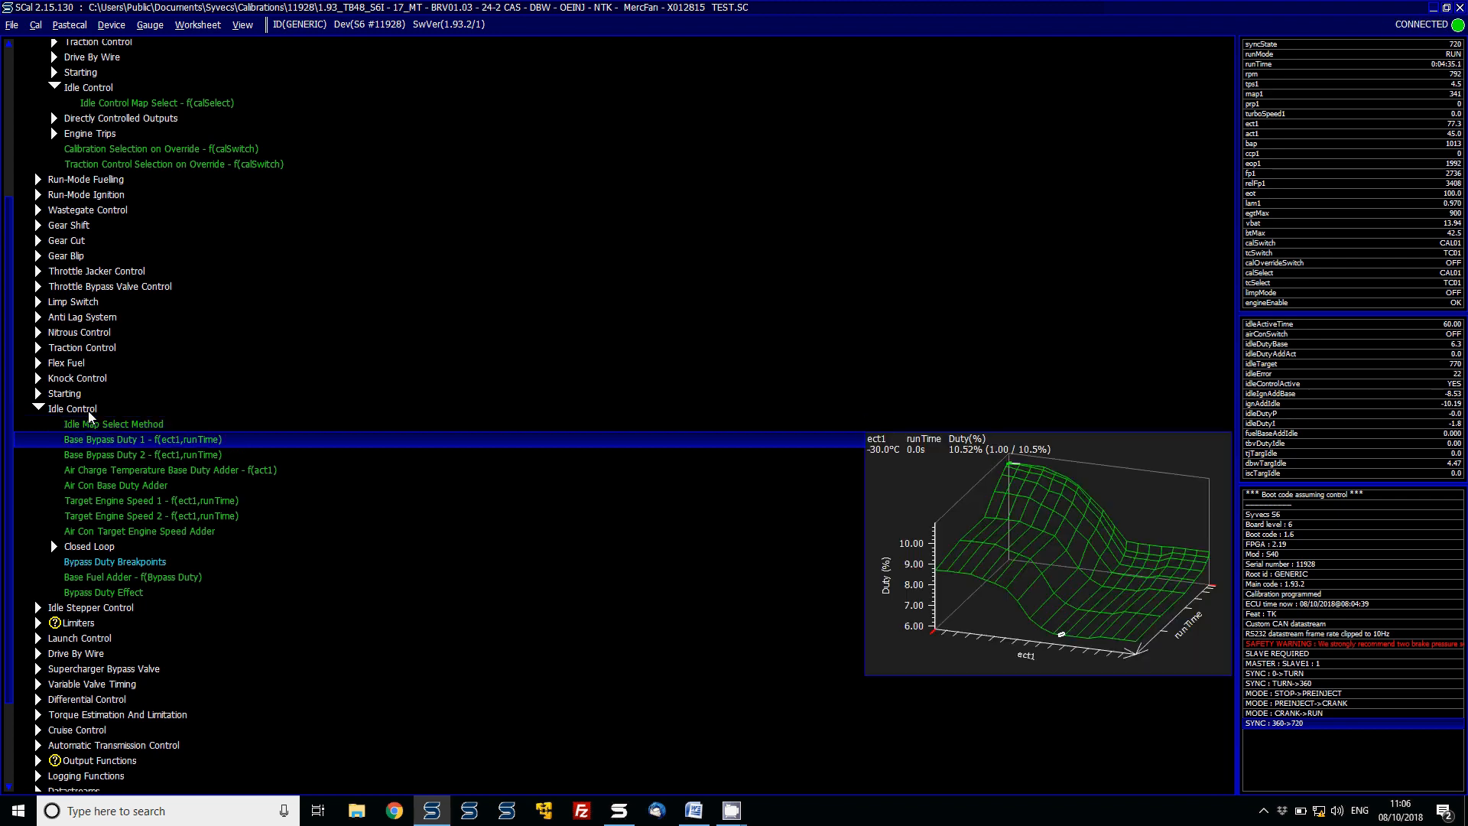
pyautogui.press('Down')
pyautogui.press('Down')
pyautogui.press('Down')
pyautogui.press('Down')
pyautogui.press('Down')
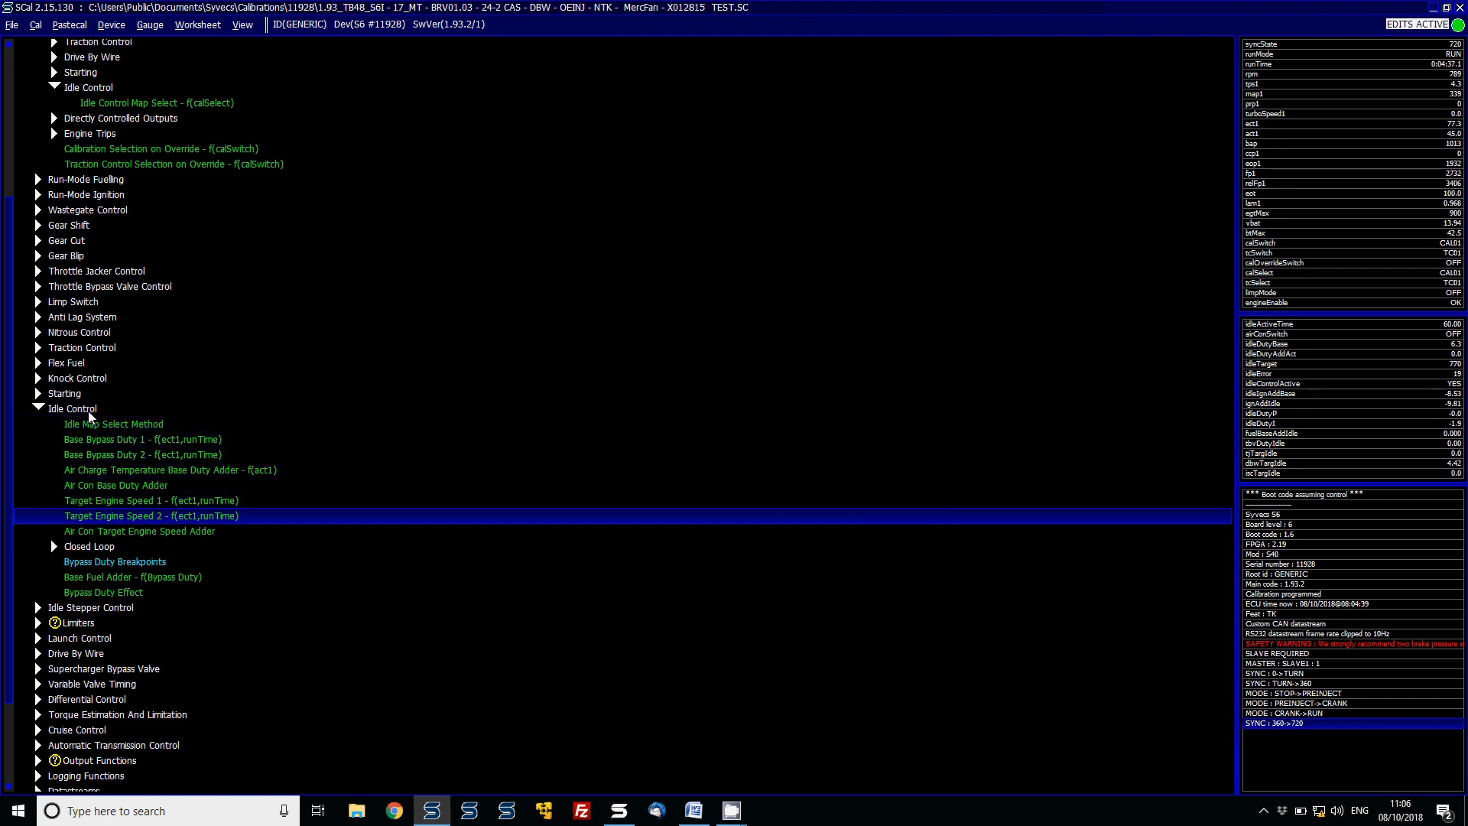
pyautogui.press('Up')
pyautogui.press('Up')
pyautogui.press('Up')
pyautogui.press('Up')
pyautogui.press('Up')
pyautogui.press('Up')
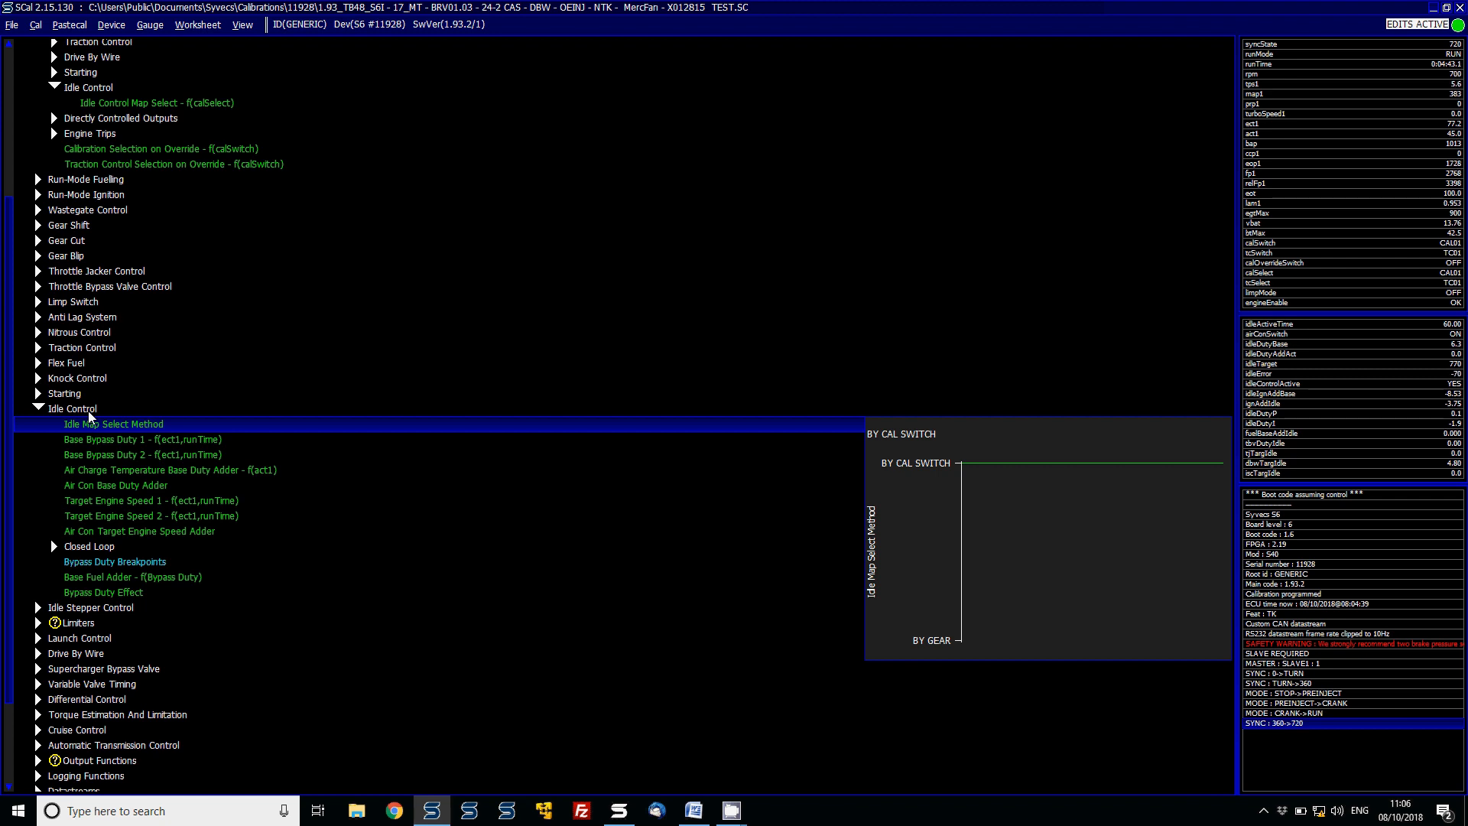
pyautogui.press('Up')
# - Open and inspect the Target Engine Speed 2 and Target Engine Speed 1 tables
pyautogui.press('Down')
pyautogui.press('Down')
pyautogui.press('Down')
pyautogui.press('Down')
pyautogui.press('Down')
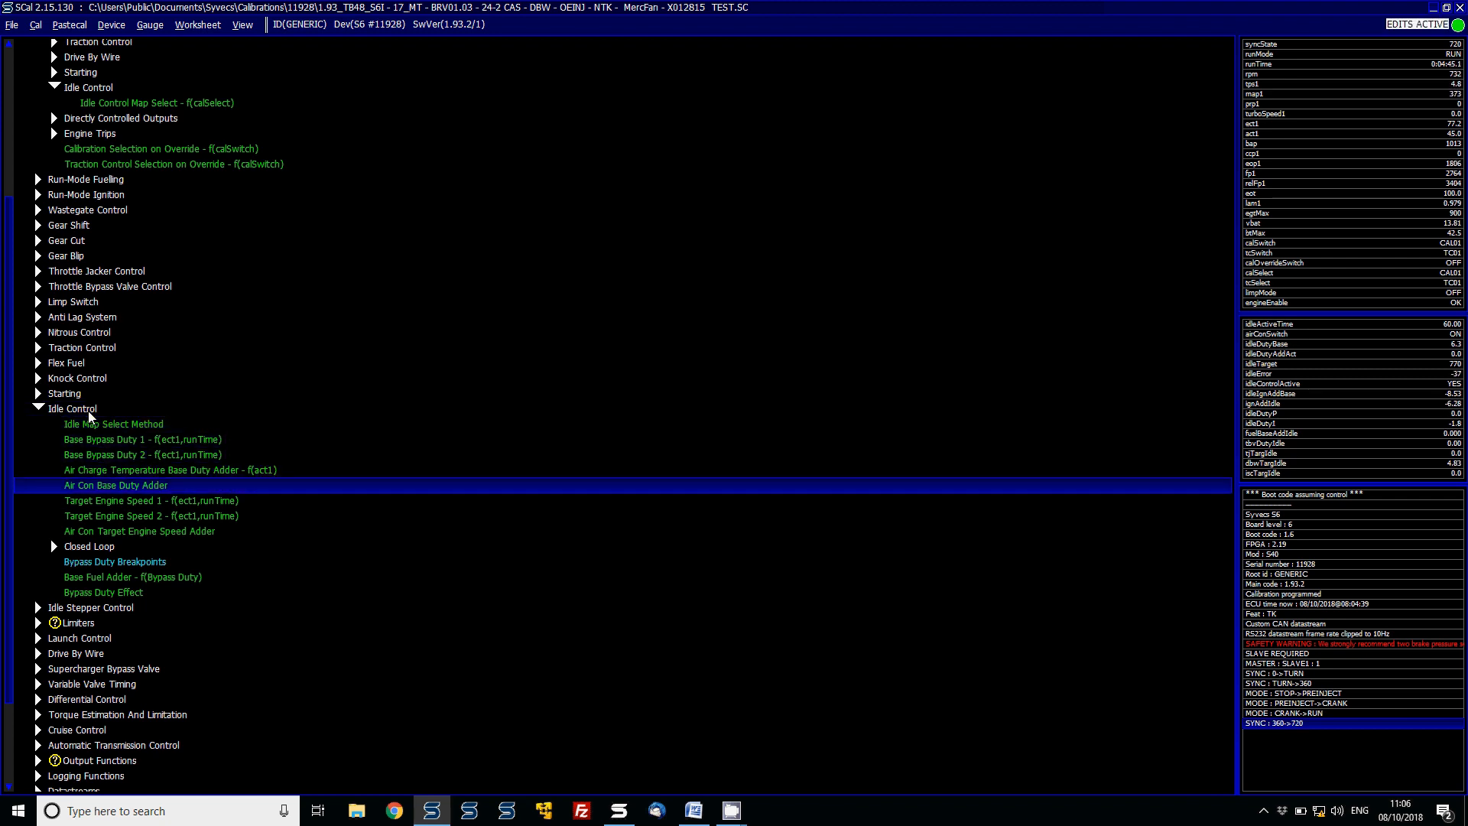
pyautogui.press('Down')
pyautogui.press('Down')
pyautogui.press('Return')
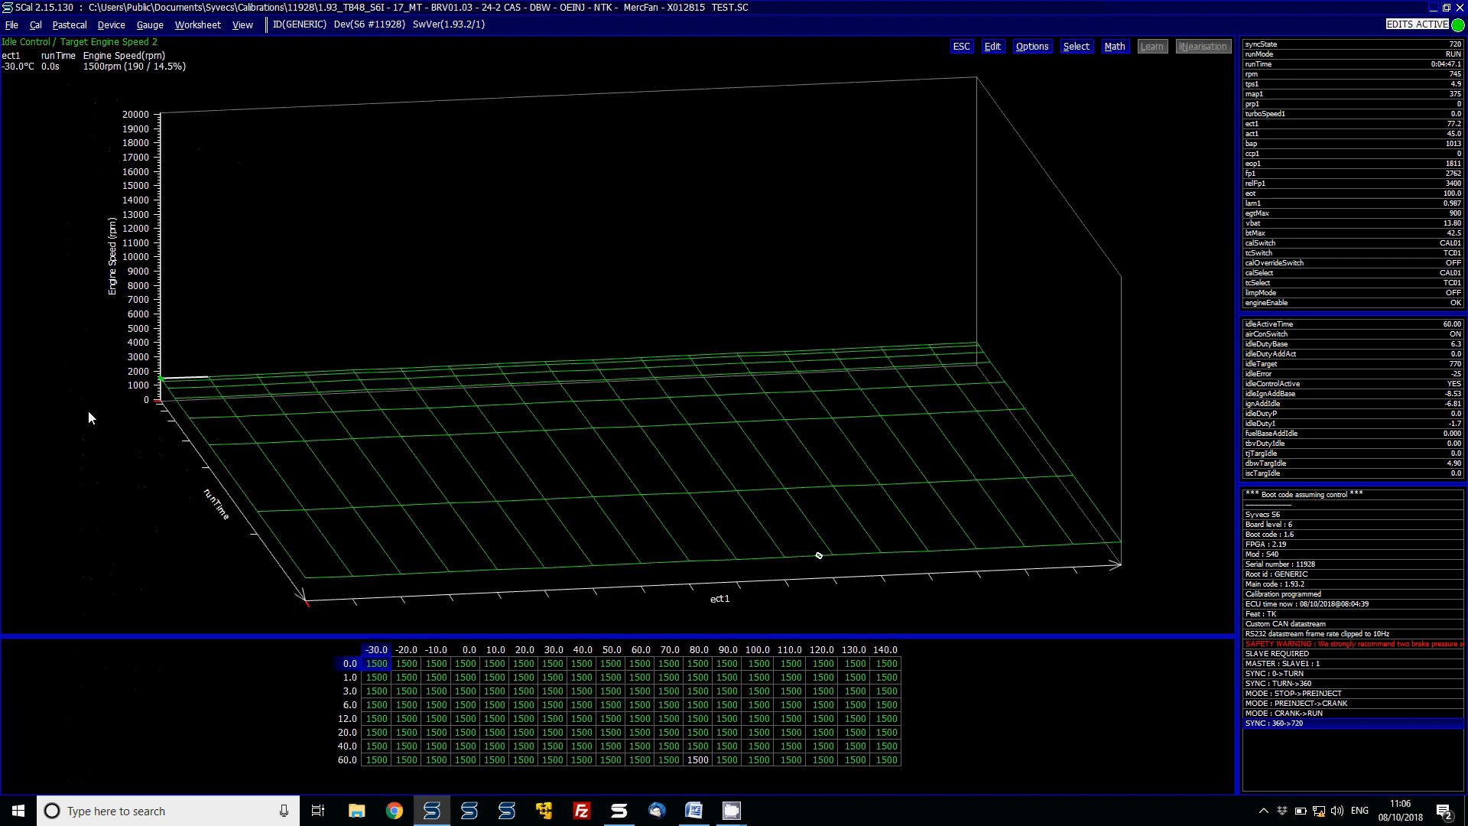
pyautogui.press('Escape')
pyautogui.press('Up')
pyautogui.press('Return')
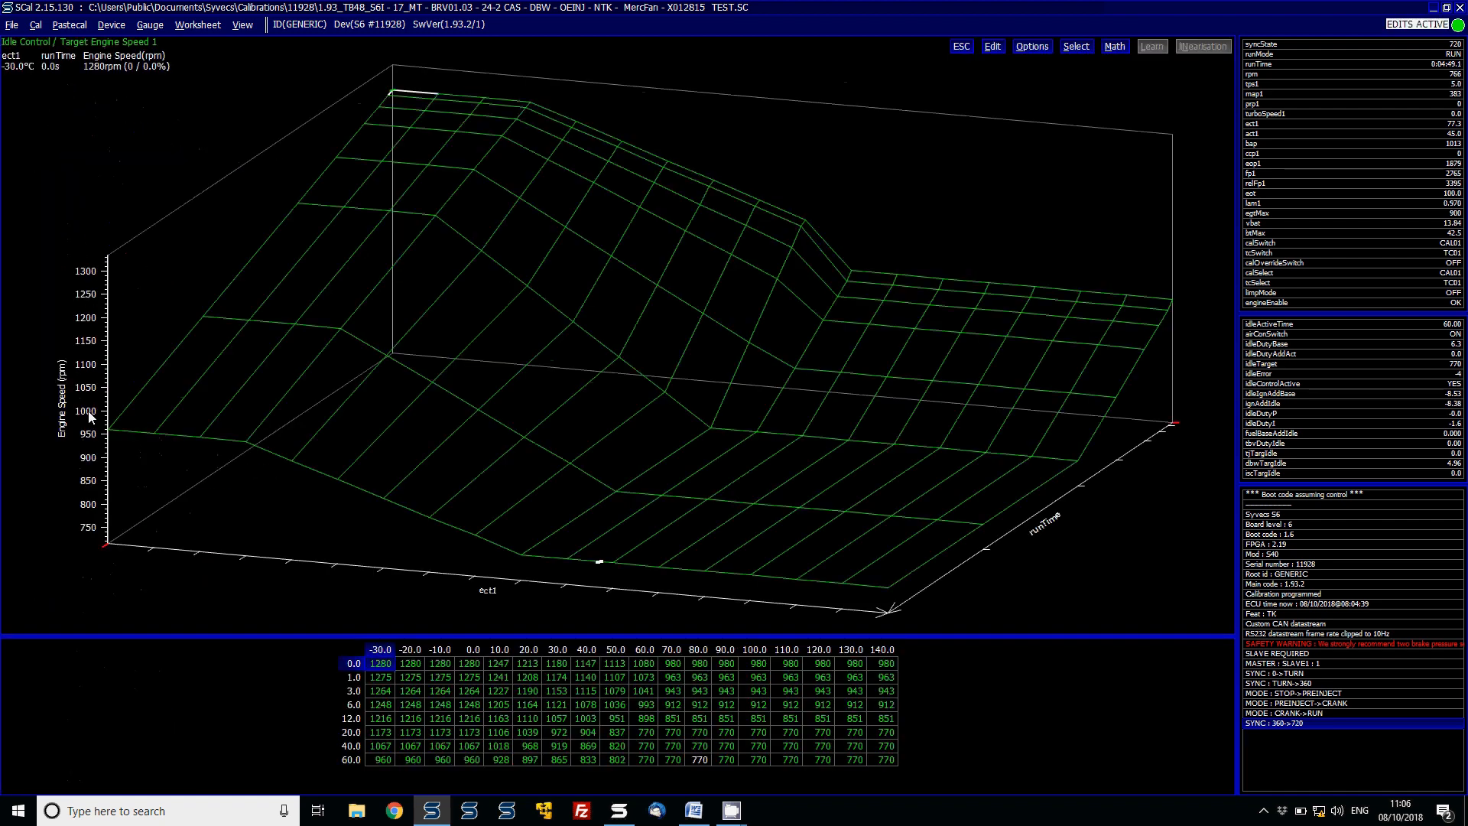
pyautogui.press('Escape')
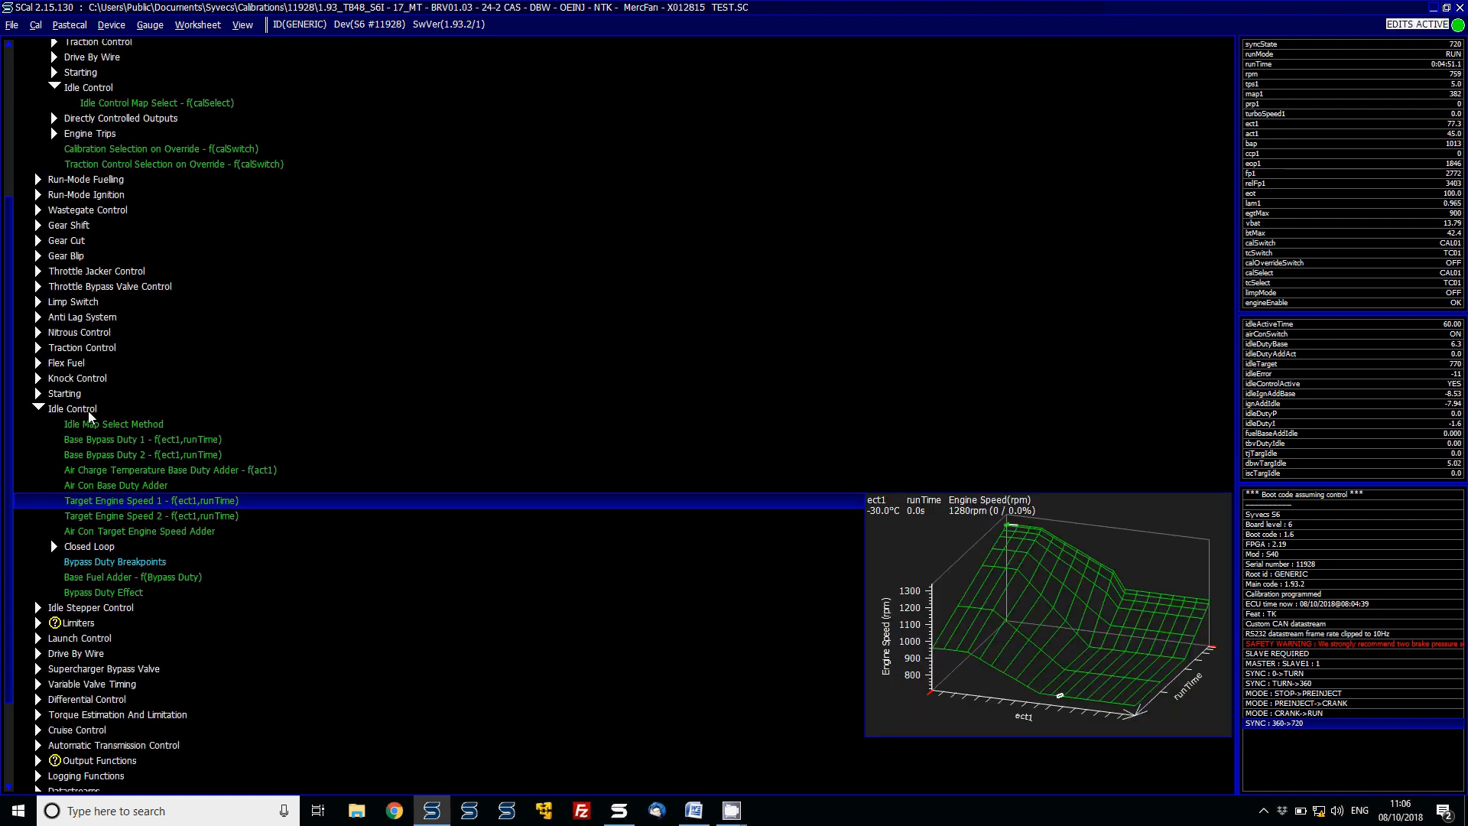
# - Add the rpm channel to the live value readout
pyautogui.doubleClick(1395, 75)
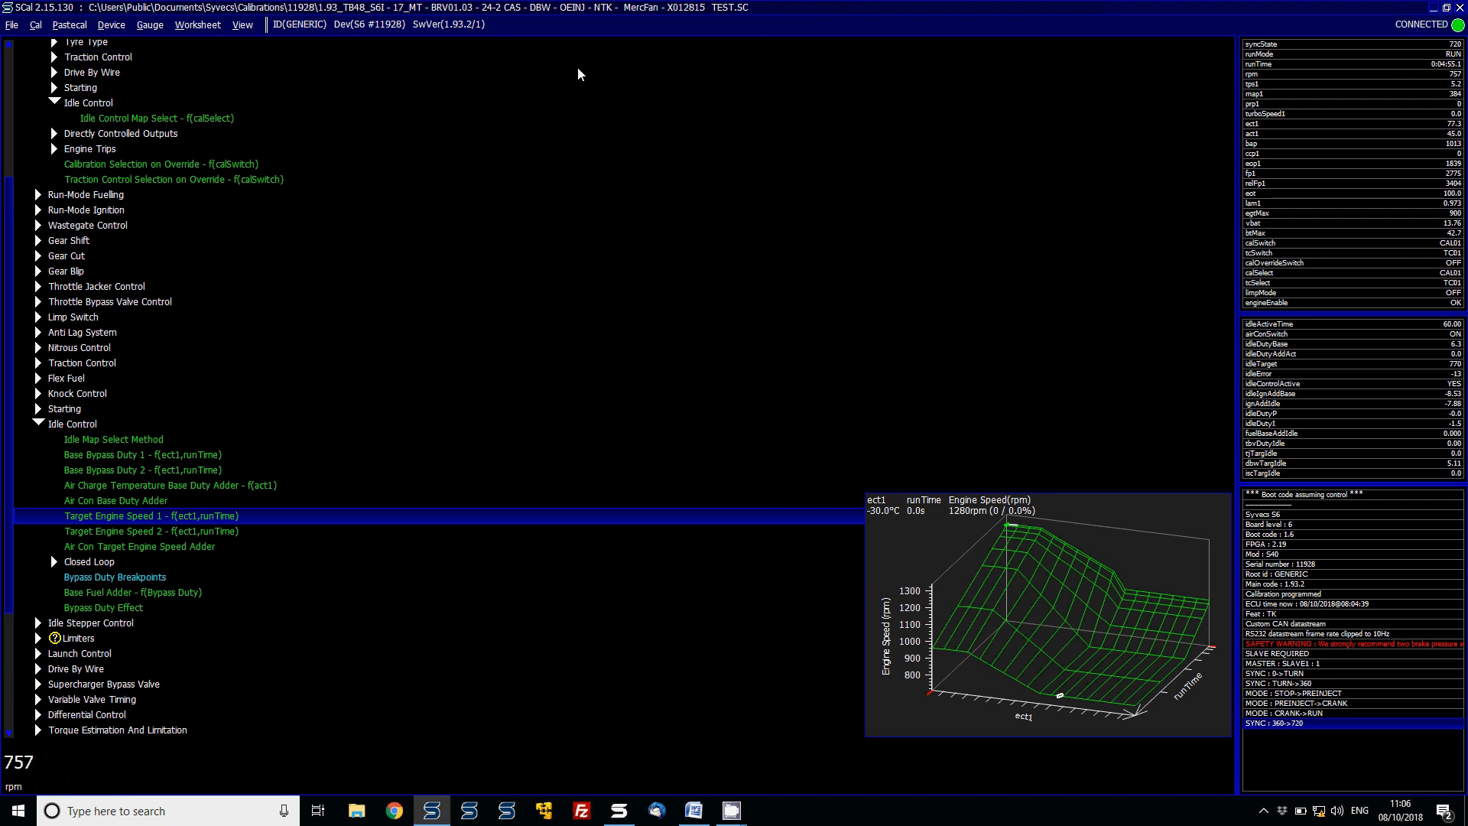
# - Open the Idle Control Map Select table and switch the CAL02 entry to 2 and back to 1
pyautogui.doubleClick(191, 117)
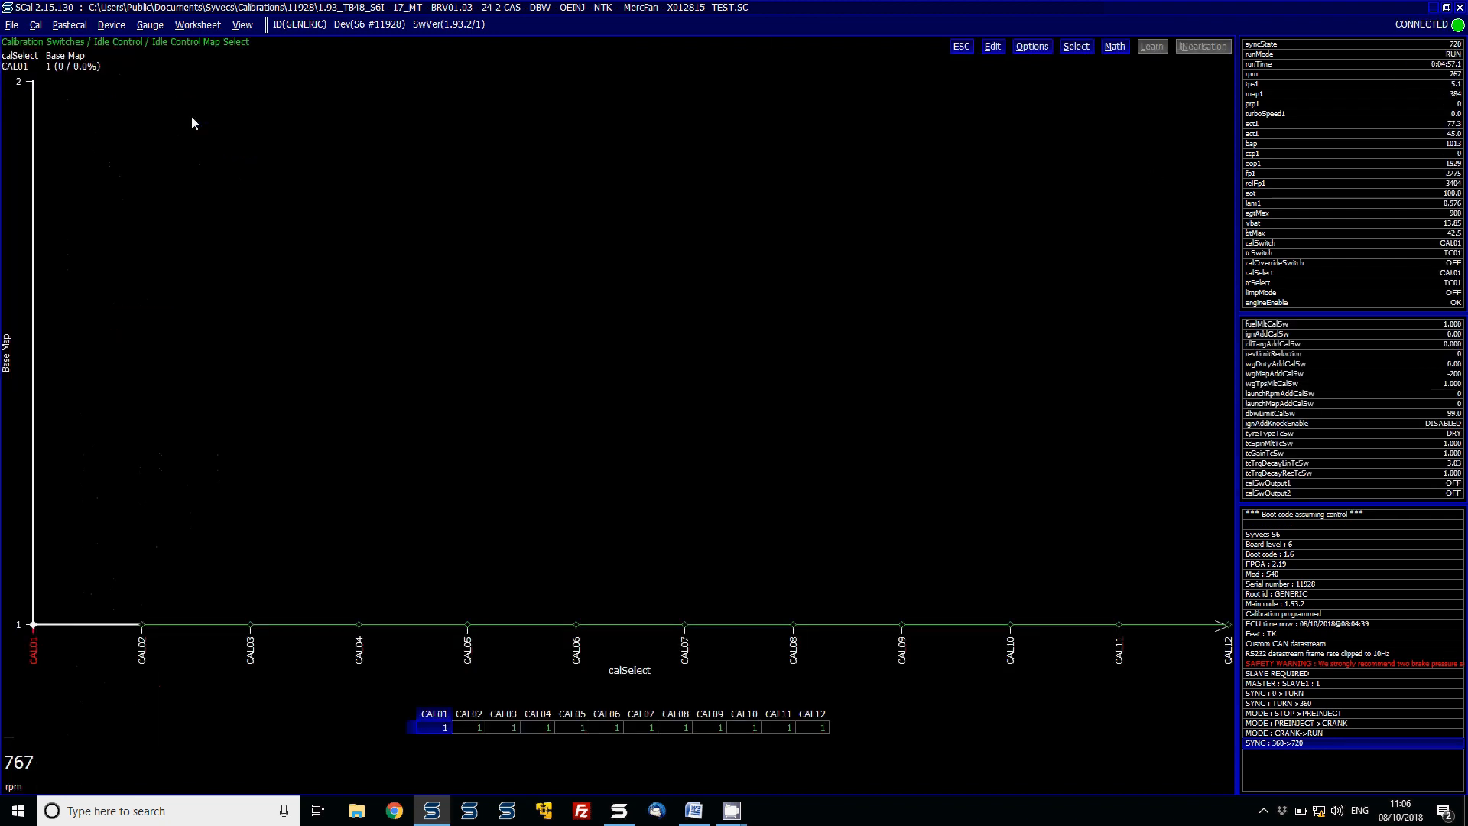
pyautogui.press('pageup')
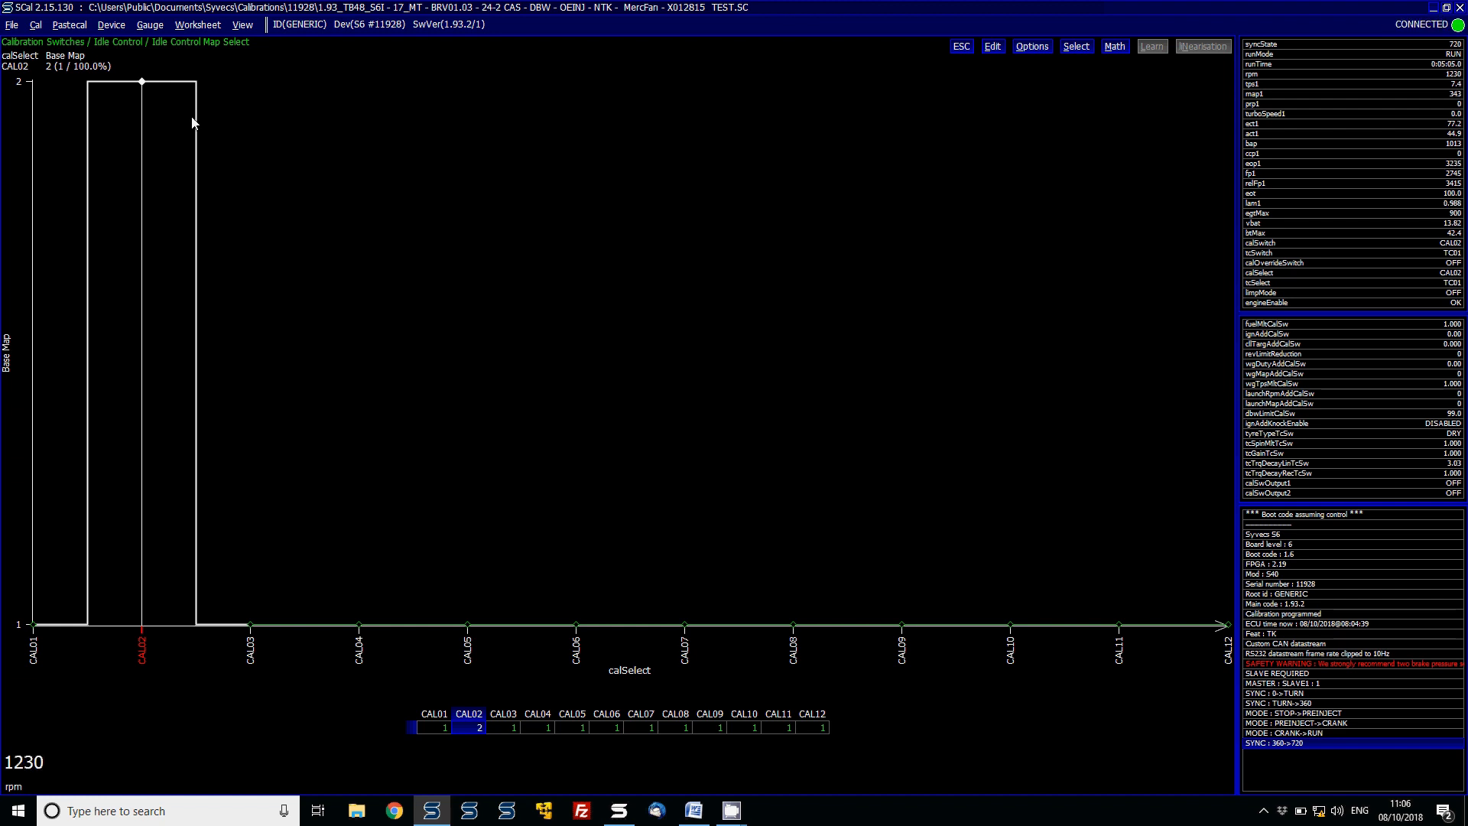
pyautogui.press('pagedown')
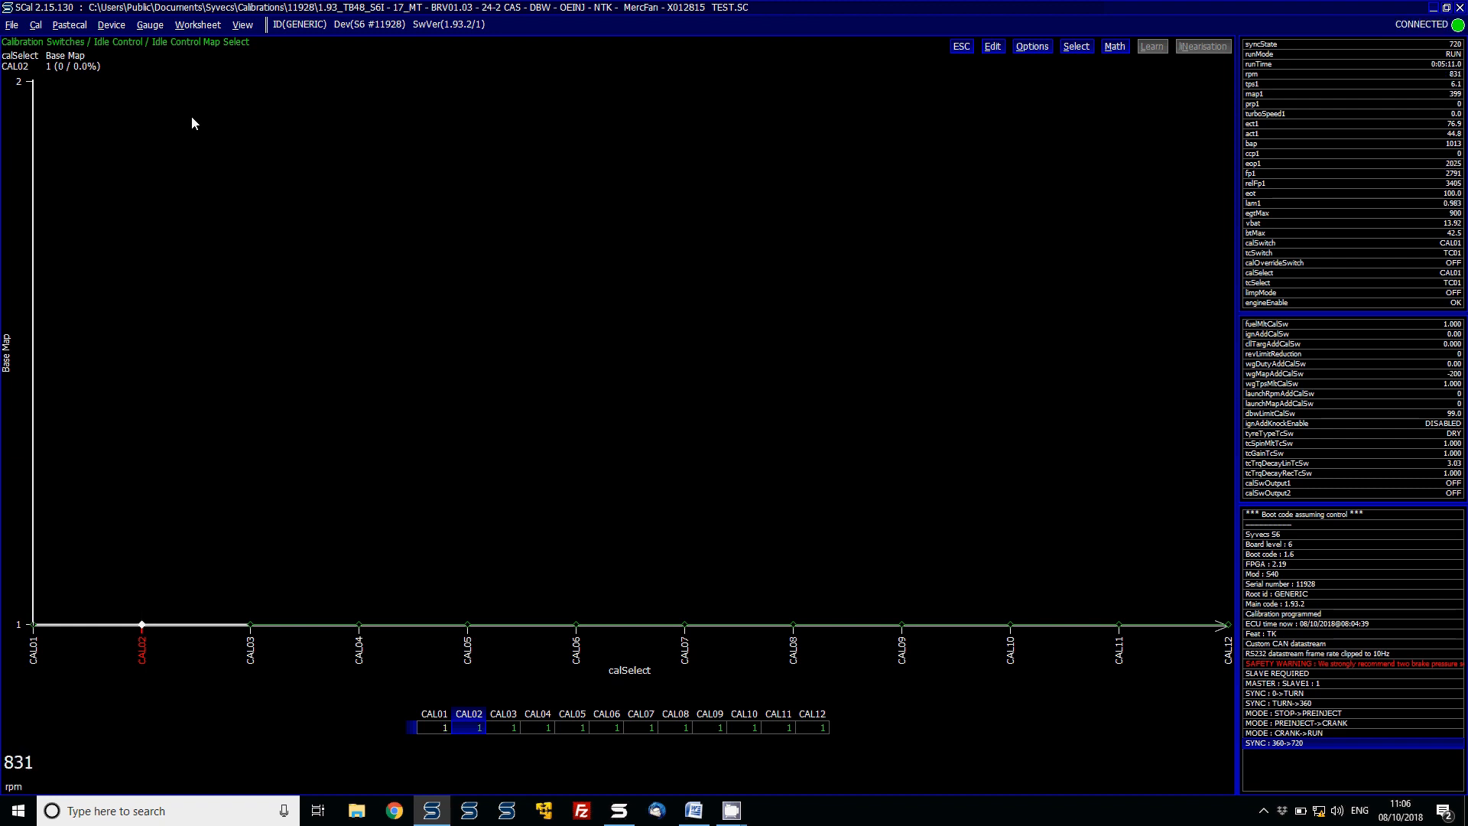
pyautogui.press('Escape')
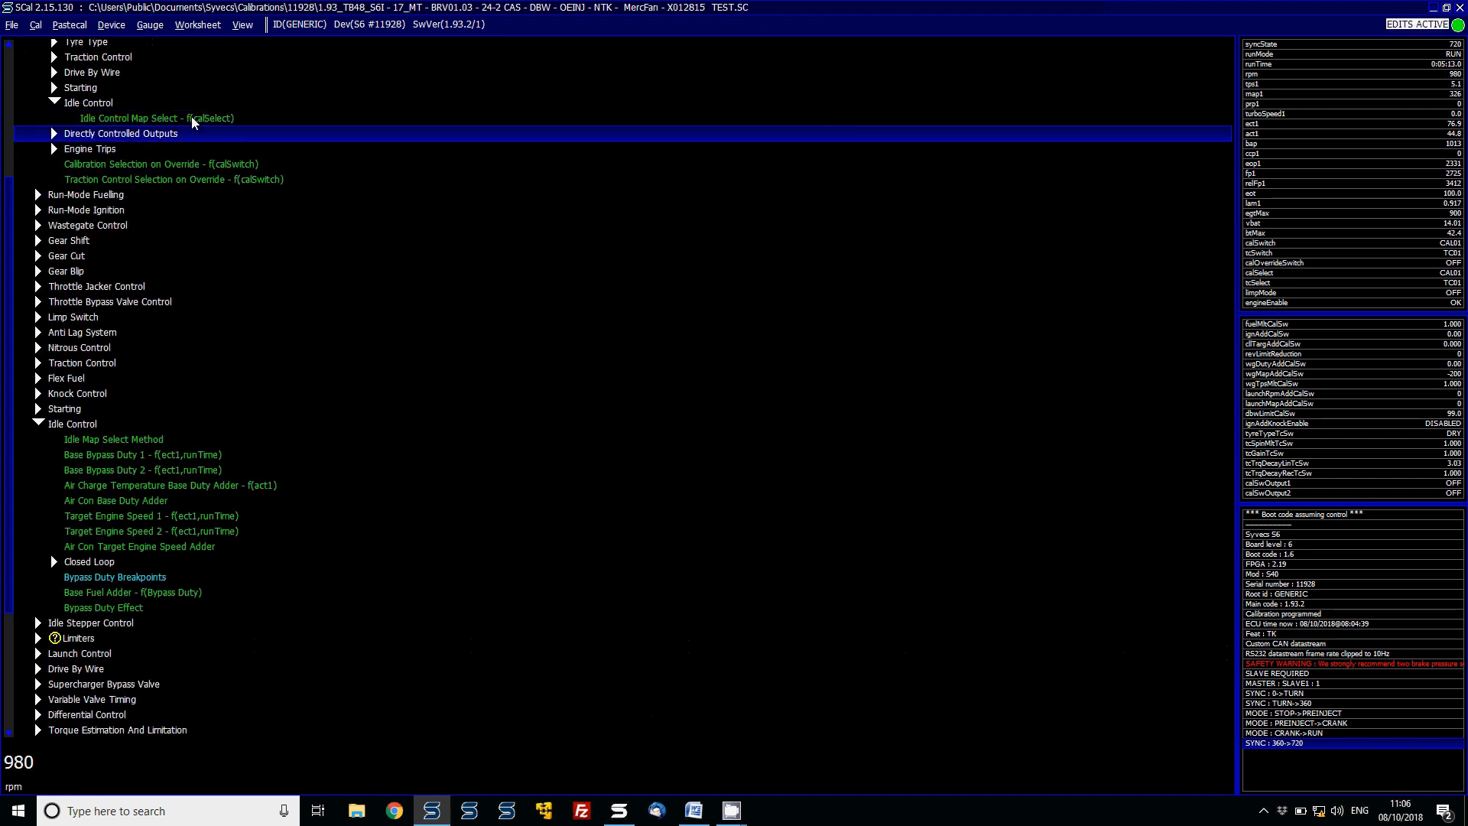
# - Step down the Idle Control items, previewing each map as far as the Air Con Base Duty Adder
pyautogui.press('Down')
pyautogui.press('Down')
pyautogui.press('Down')
pyautogui.press('Down')
pyautogui.press('Down')
pyautogui.press('Down')
pyautogui.press('Down')
pyautogui.press('Down')
pyautogui.press('Down')
pyautogui.press('Down')
pyautogui.press('Down')
pyautogui.press('Down')
pyautogui.press('Down')
pyautogui.press('Down')
pyautogui.press('Down')
pyautogui.press('Down')
pyautogui.press('Down')
pyautogui.press('Down')
pyautogui.press('Down')
pyautogui.press('Down')
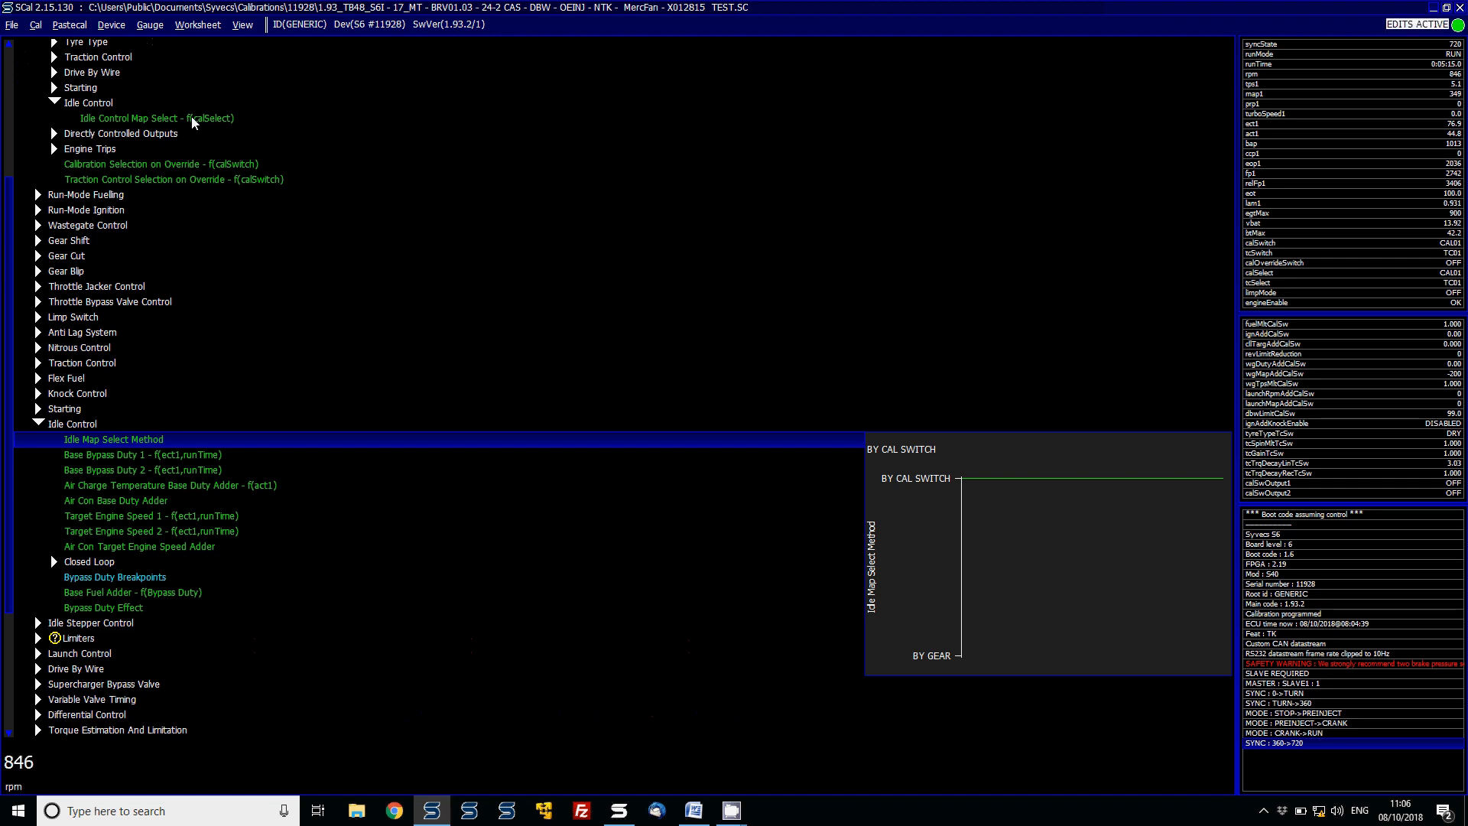
pyautogui.press('Down')
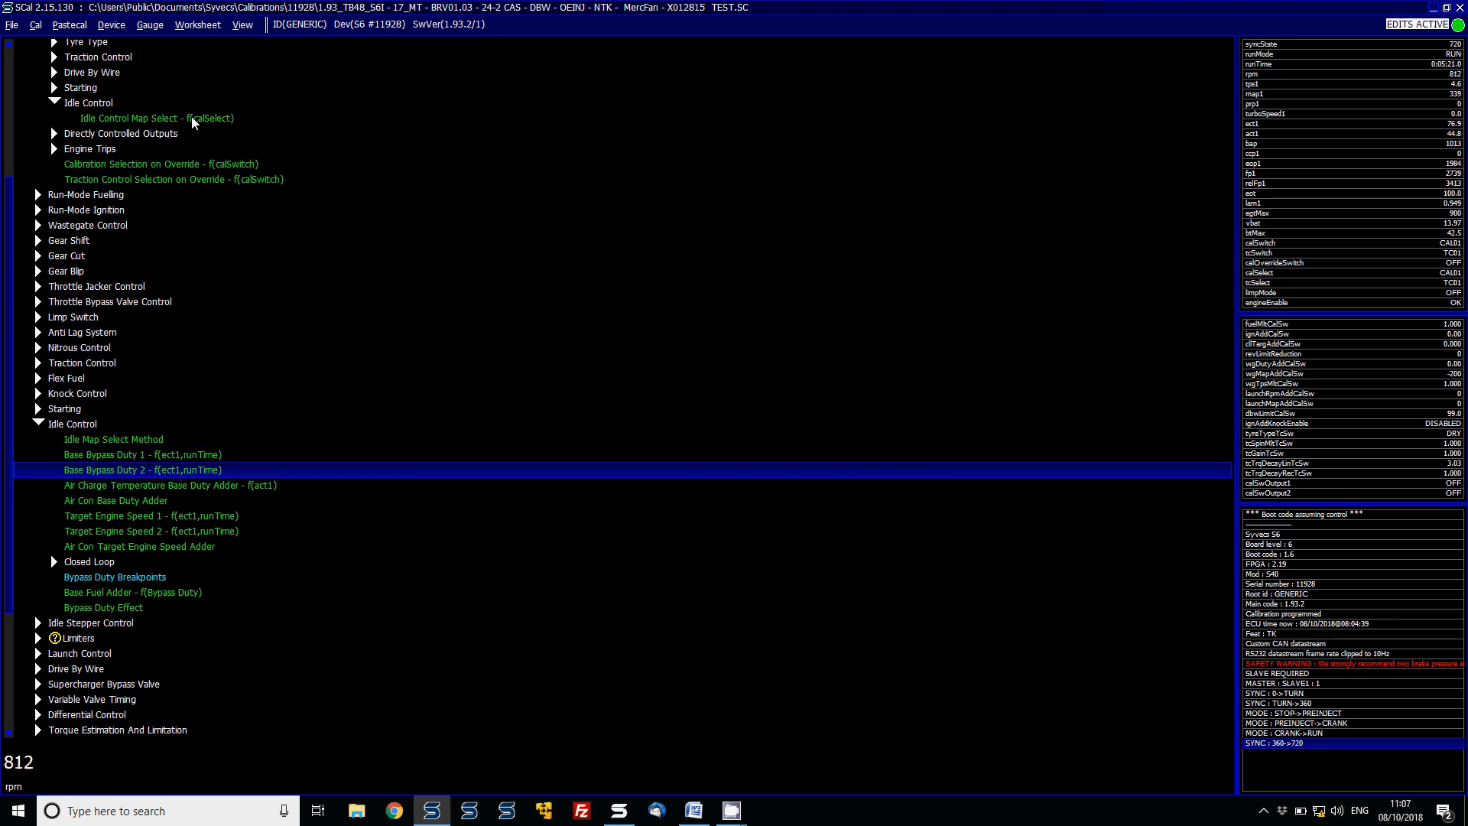
pyautogui.press('Up')
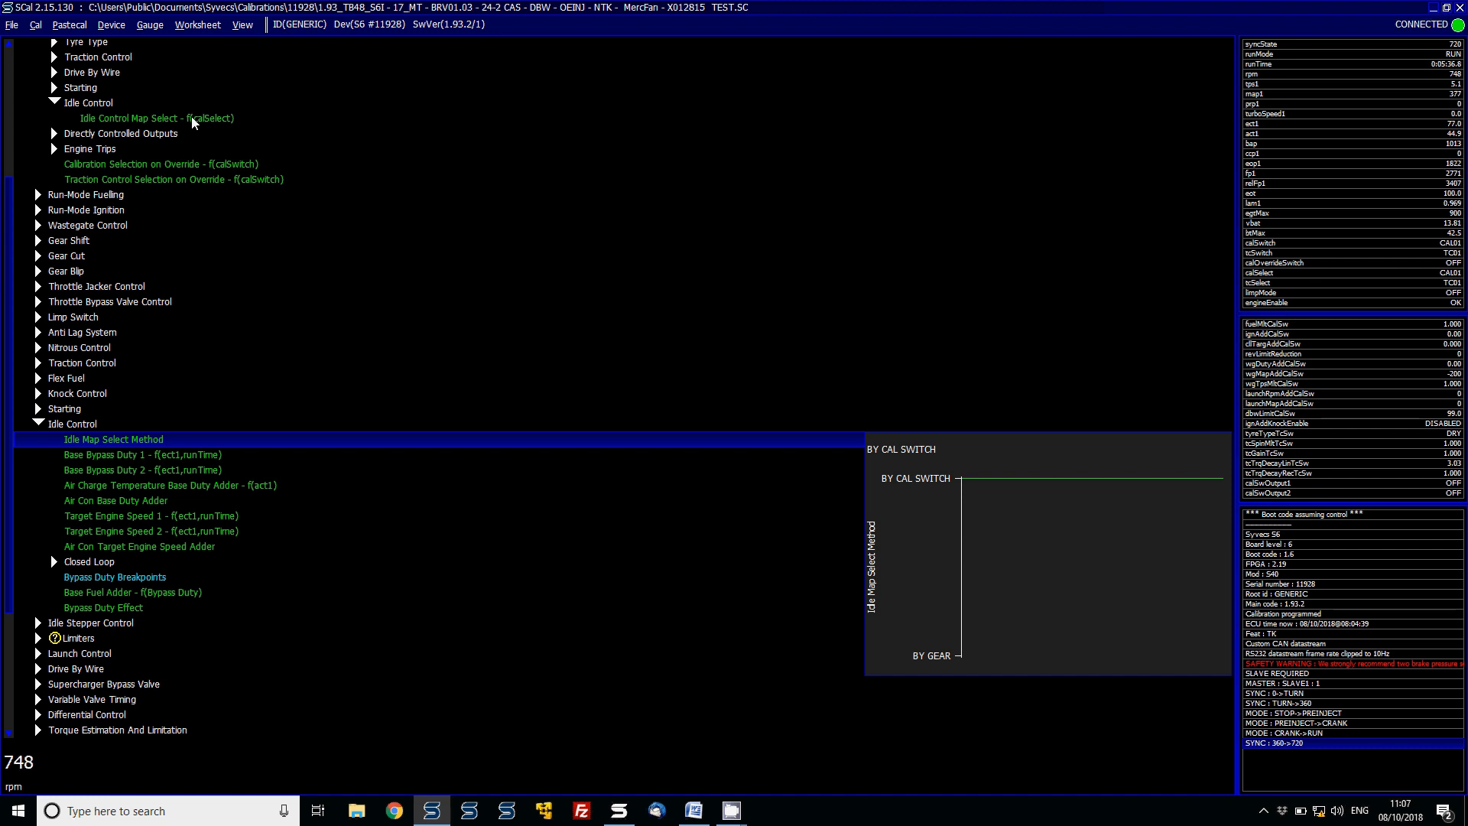
pyautogui.press('Down')
pyautogui.press('Down')
pyautogui.press('Down')
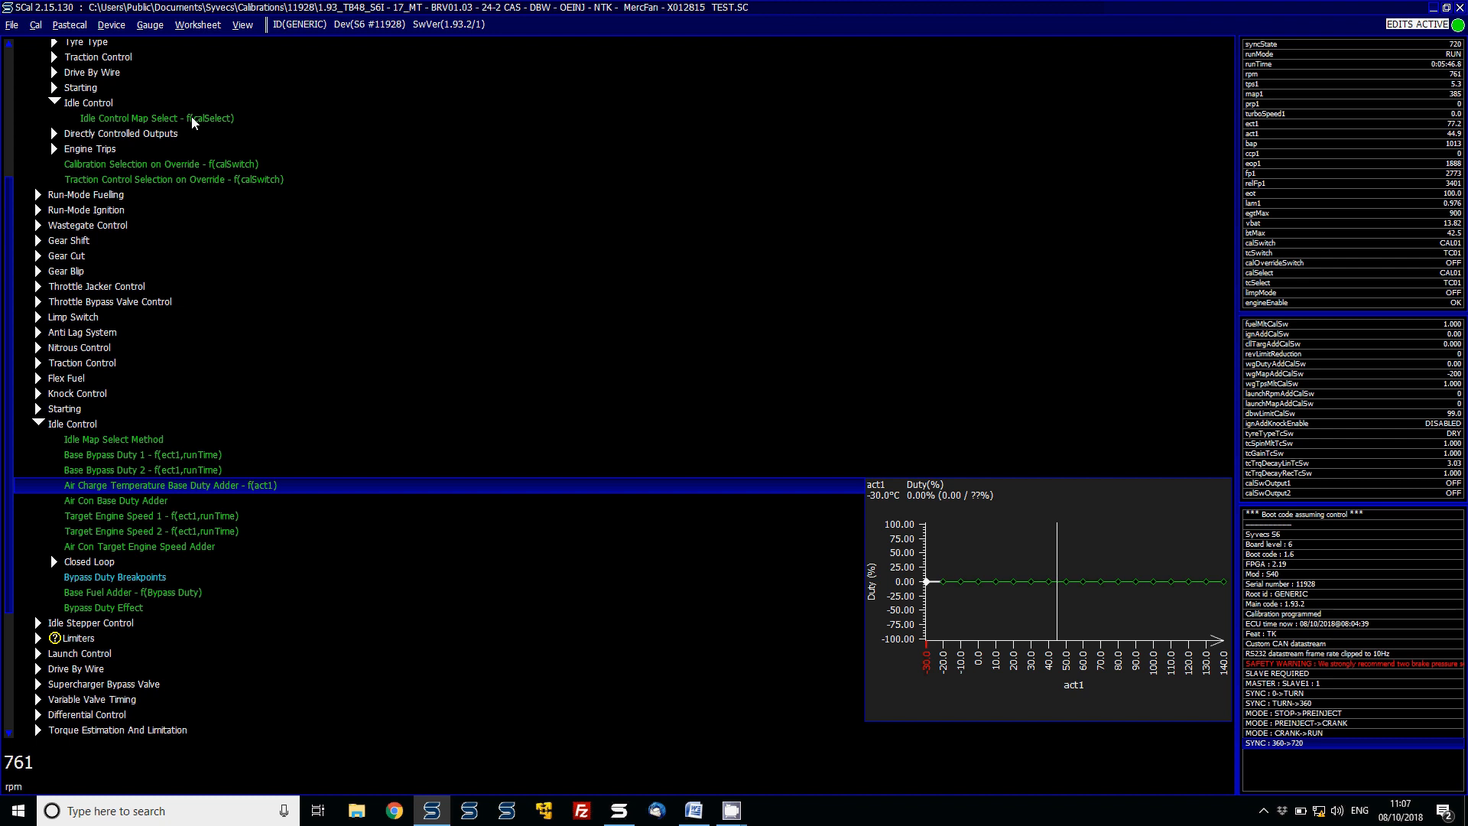
pyautogui.press('Down')
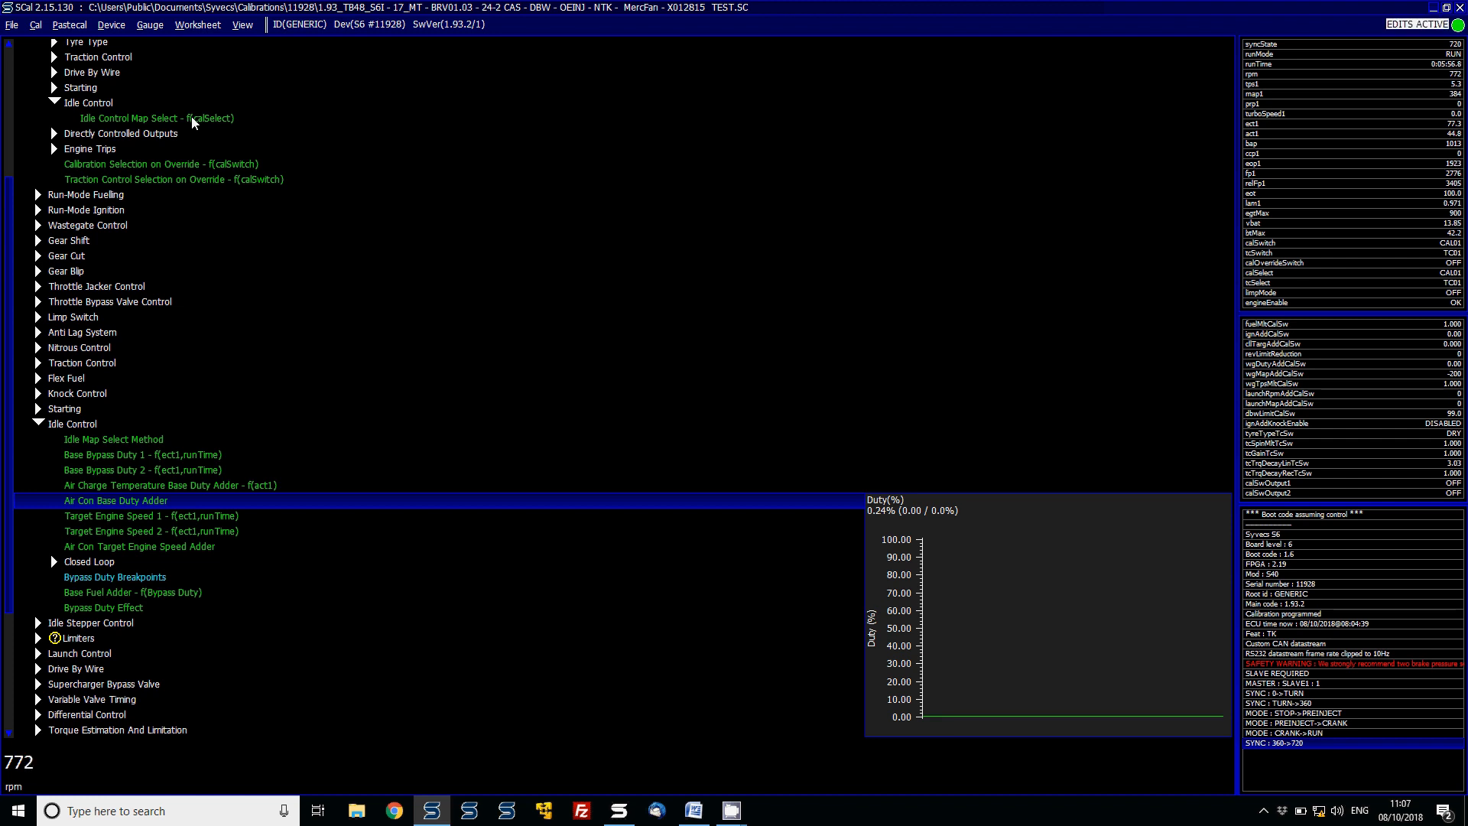
# - Open the Air Con Base Duty Adder and add idleDutyBase, dbwTargIdle and airConSwitch to the live readout
pyautogui.press('Return')
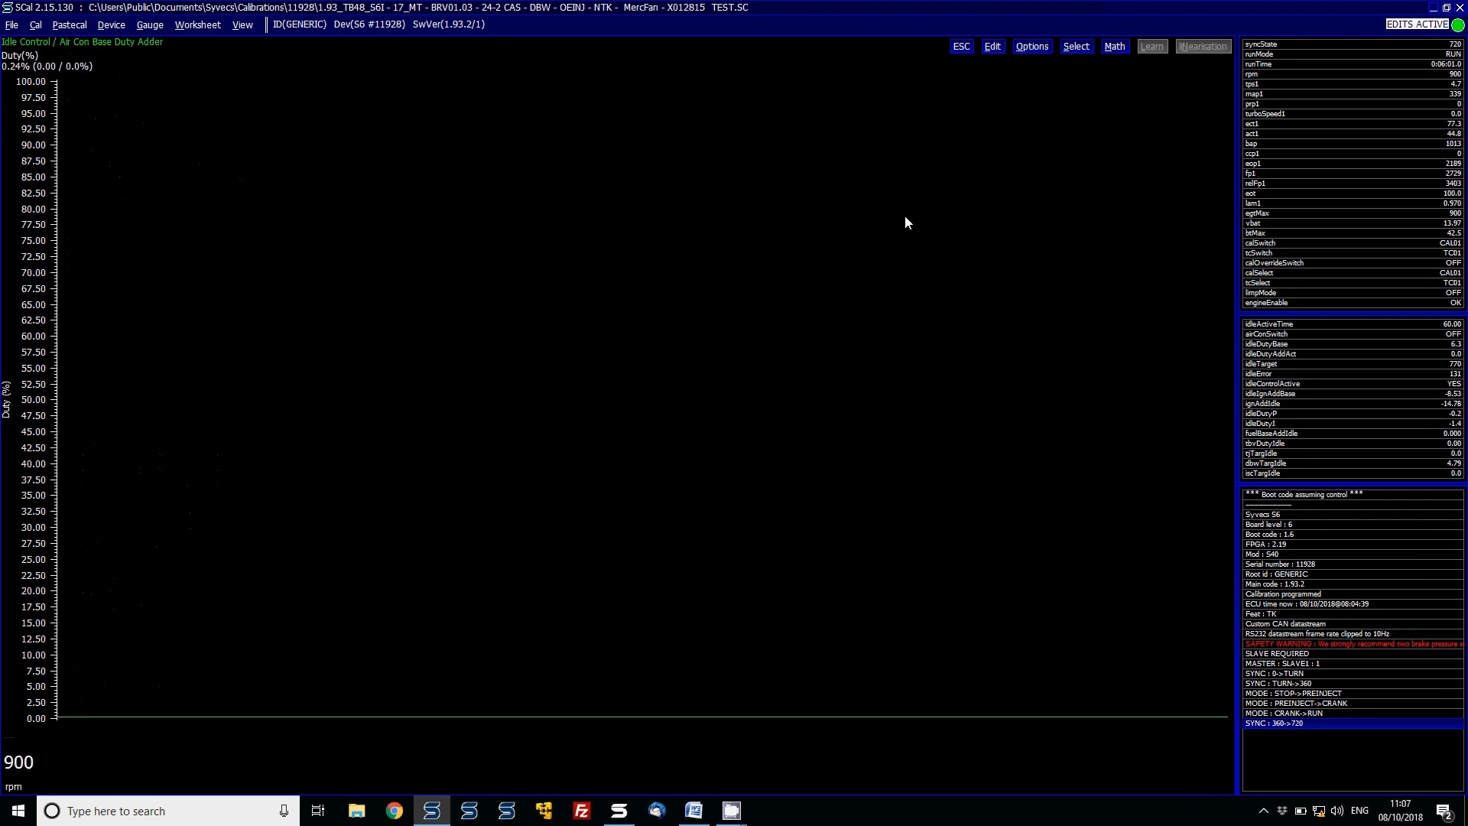
pyautogui.doubleClick(1266, 344)
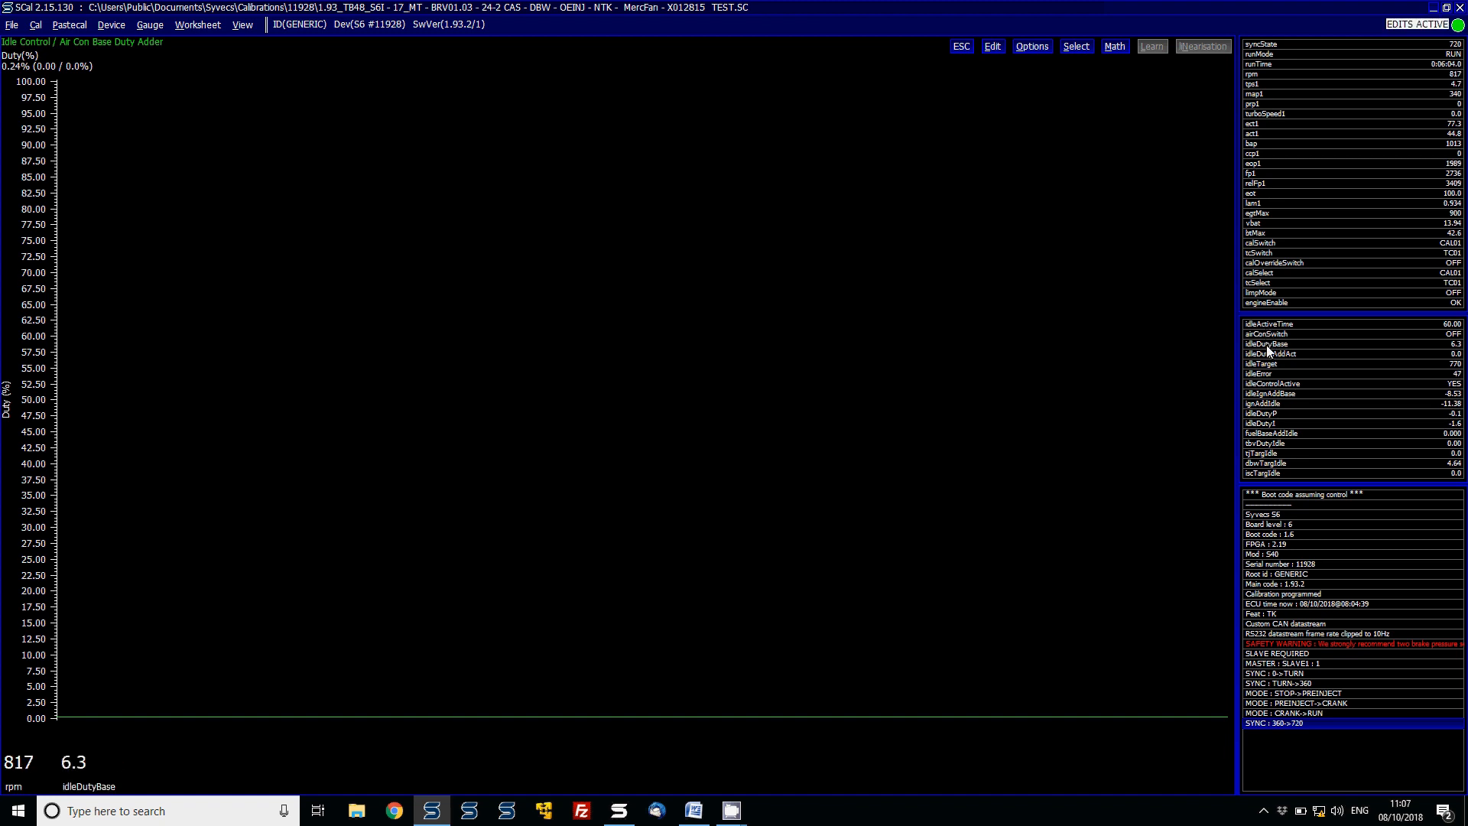
pyautogui.doubleClick(1271, 464)
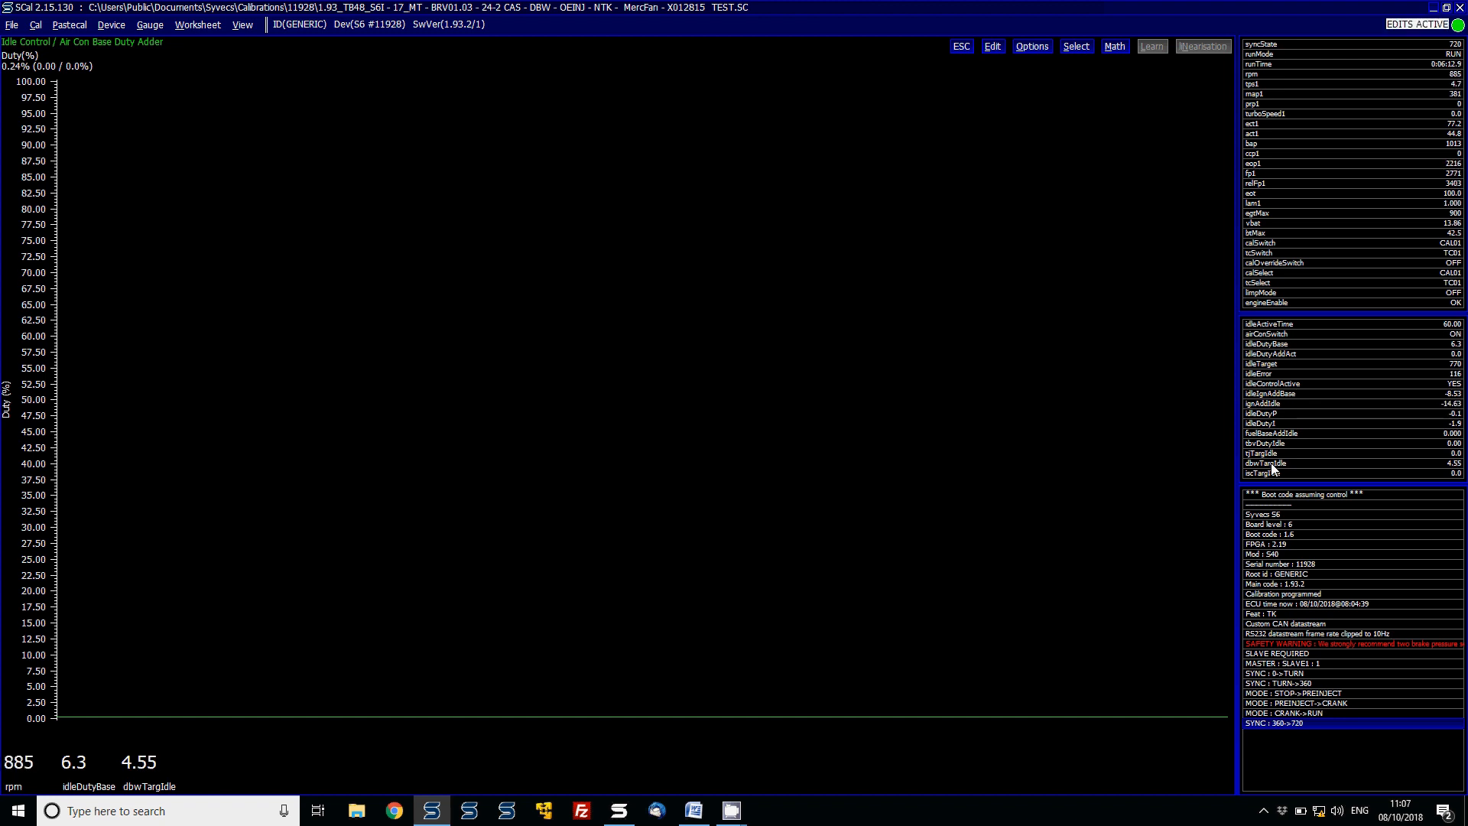
pyautogui.click(1356, 332)
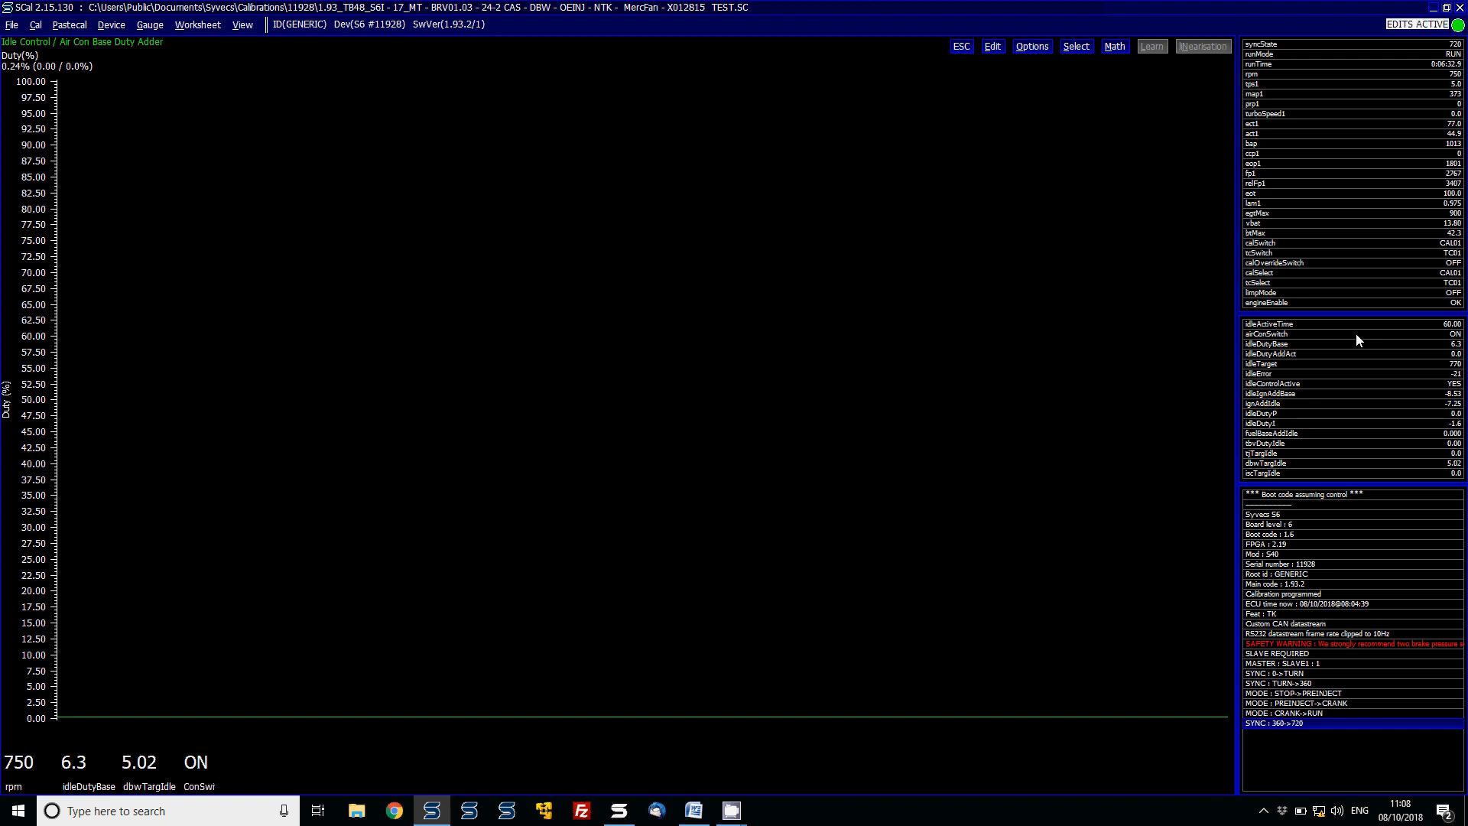
# - Set the Air Con Base Duty Adder to 1 % and close the table
pyautogui.write('1')
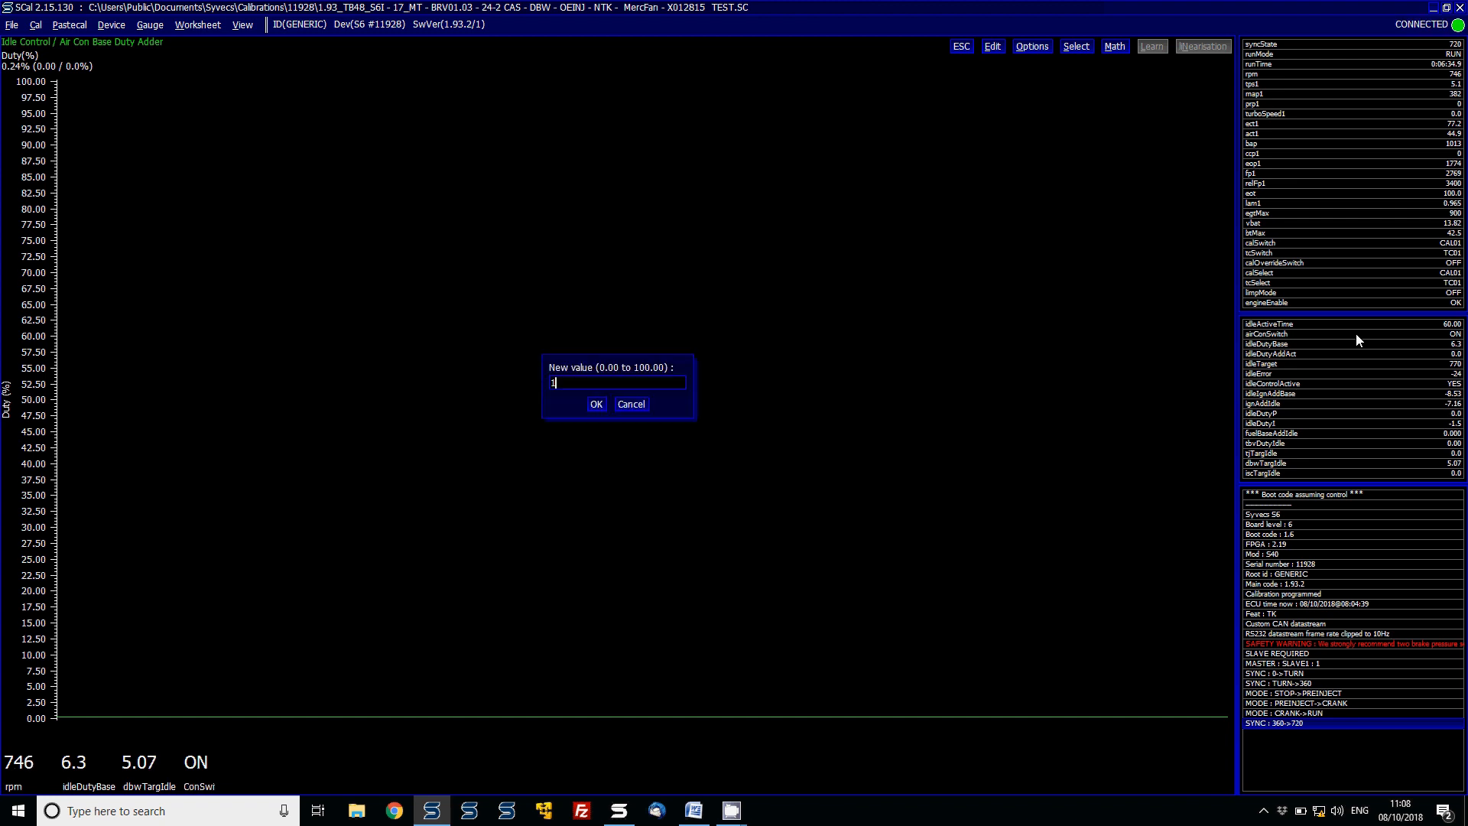
pyautogui.press('Return')
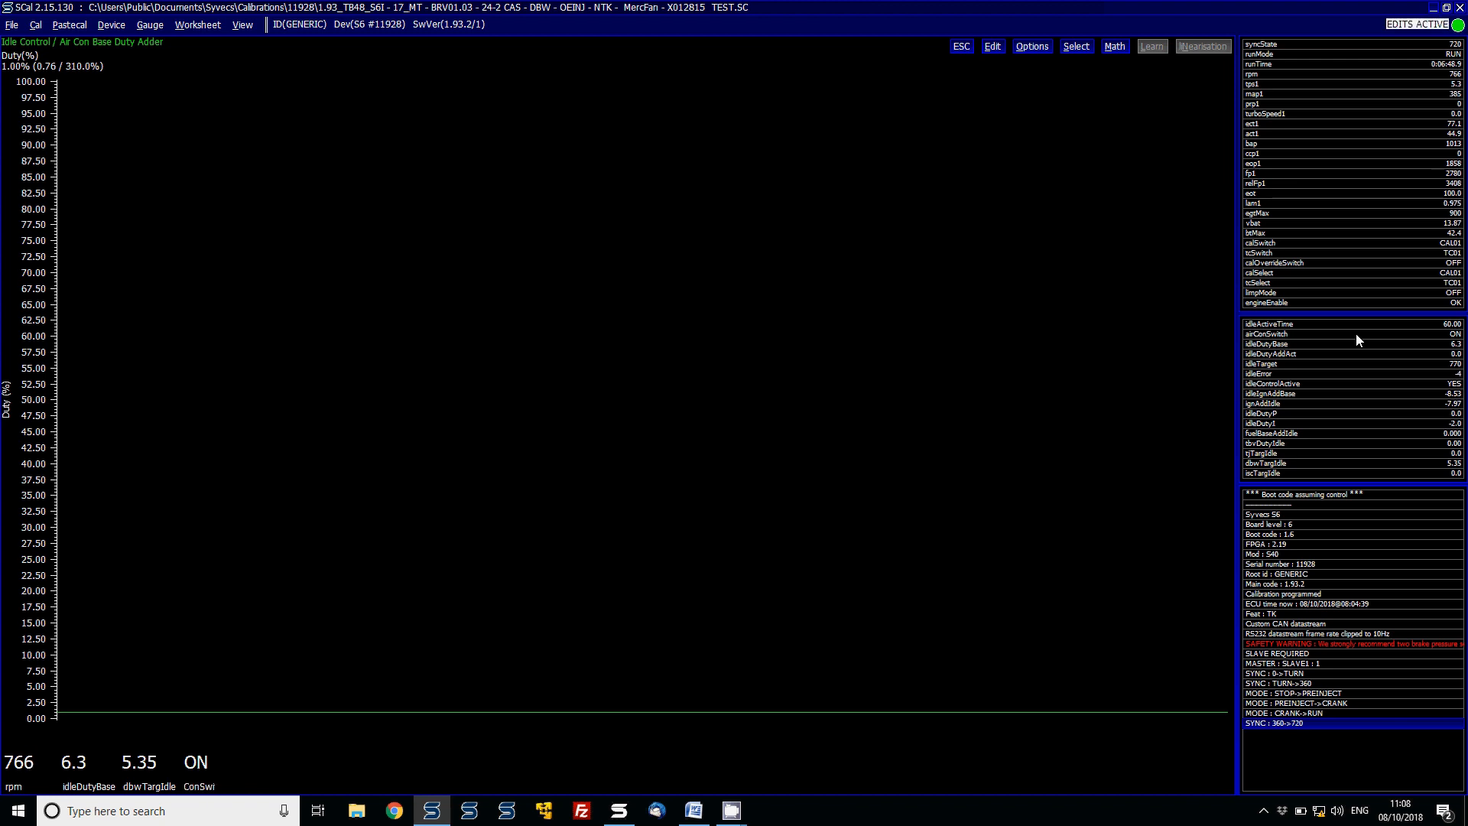
pyautogui.press('Escape')
# - Browse the Idle Control items and open the Base Bypass Duty 1 table to inspect it
pyautogui.press('Down')
pyautogui.press('Down')
pyautogui.press('Down')
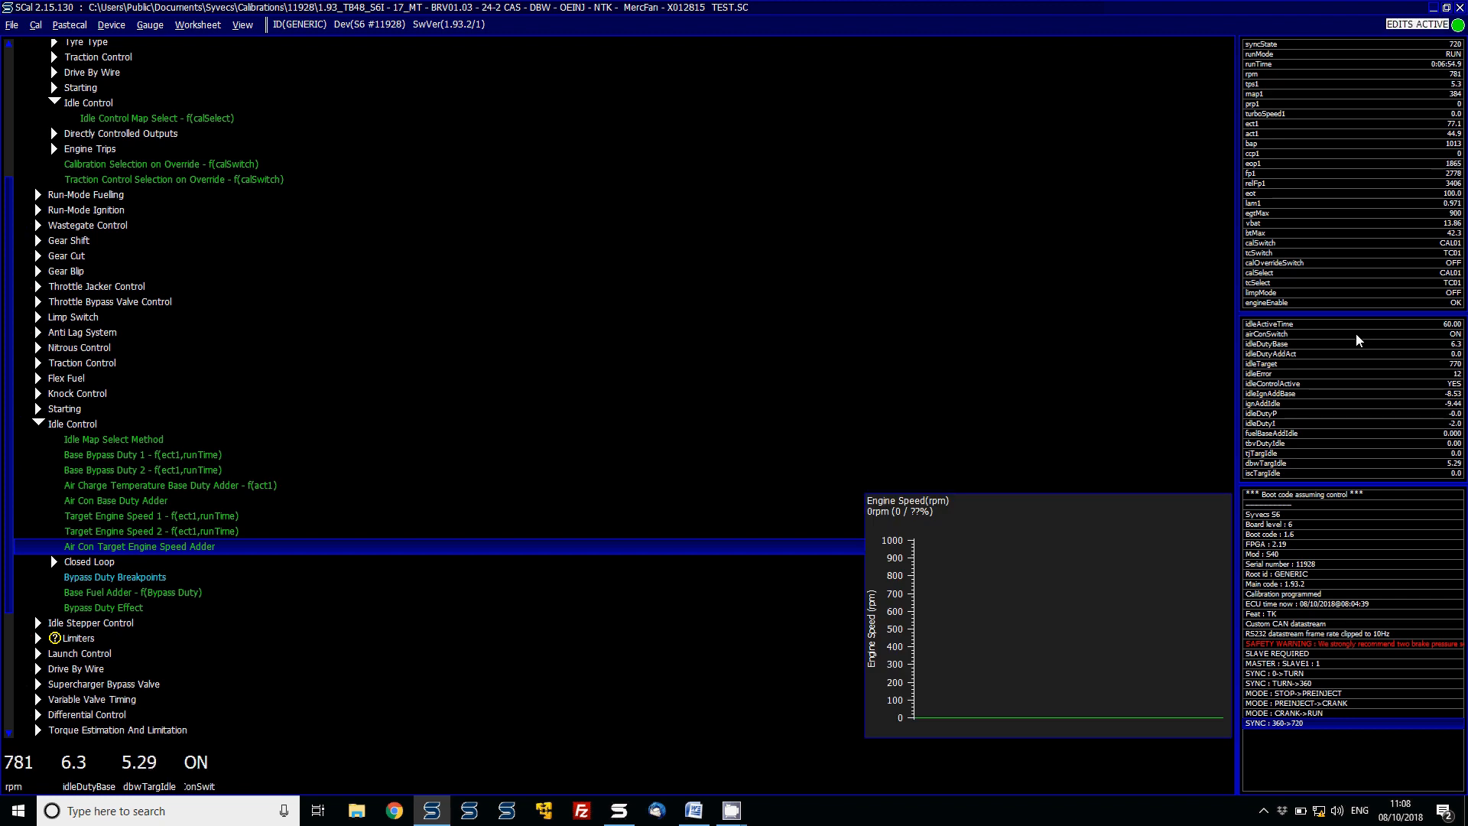
pyautogui.press('Up')
pyautogui.press('Up')
pyautogui.press('Up')
pyautogui.press('Up')
pyautogui.press('Up')
pyautogui.press('Up')
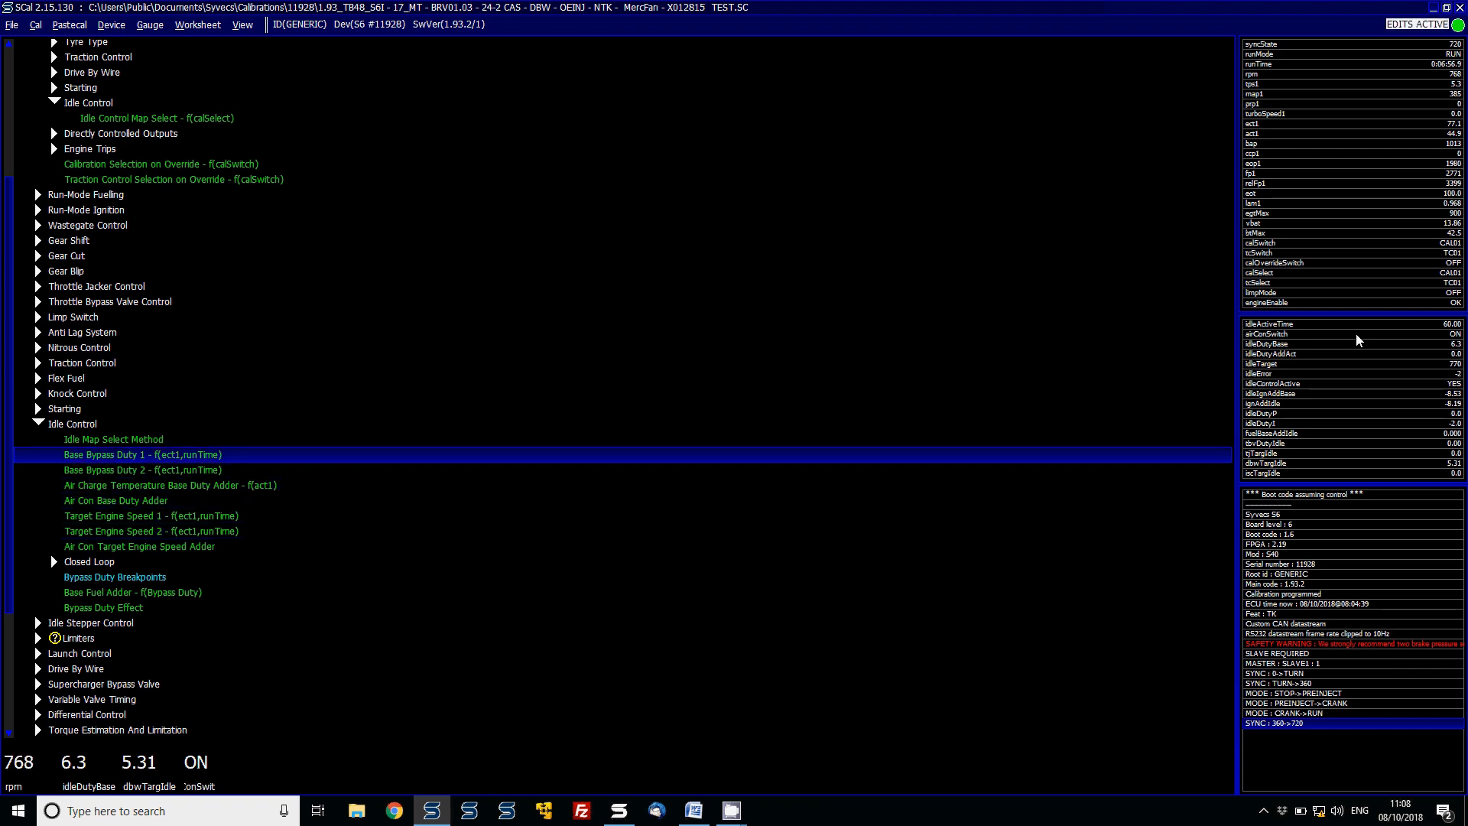
pyautogui.press('Down')
pyautogui.press('Down')
pyautogui.press('Down')
pyautogui.press('Down')
pyautogui.press('Up')
pyautogui.press('Up')
pyautogui.press('Up')
pyautogui.press('Up')
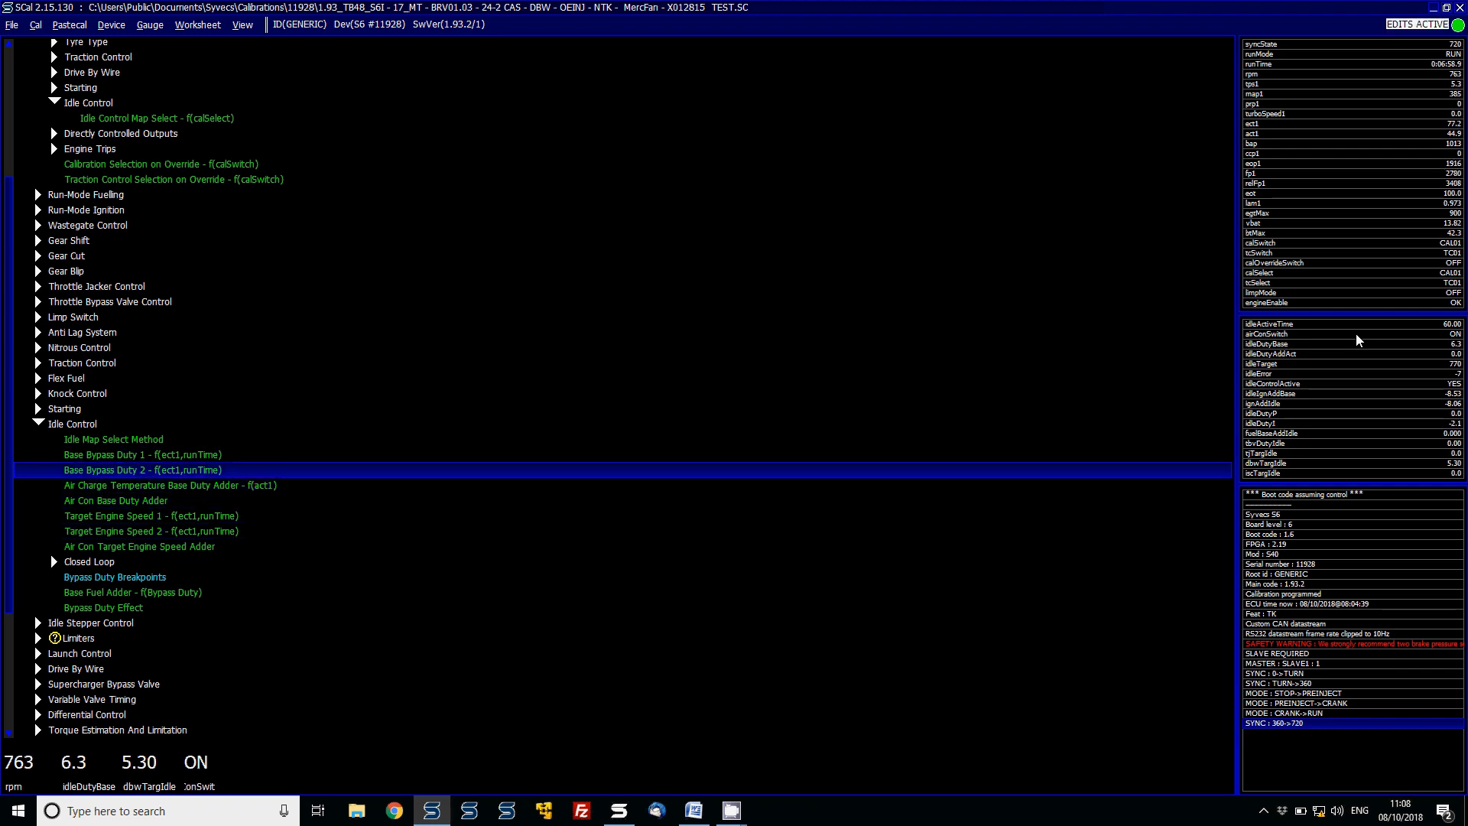
pyautogui.press('Return')
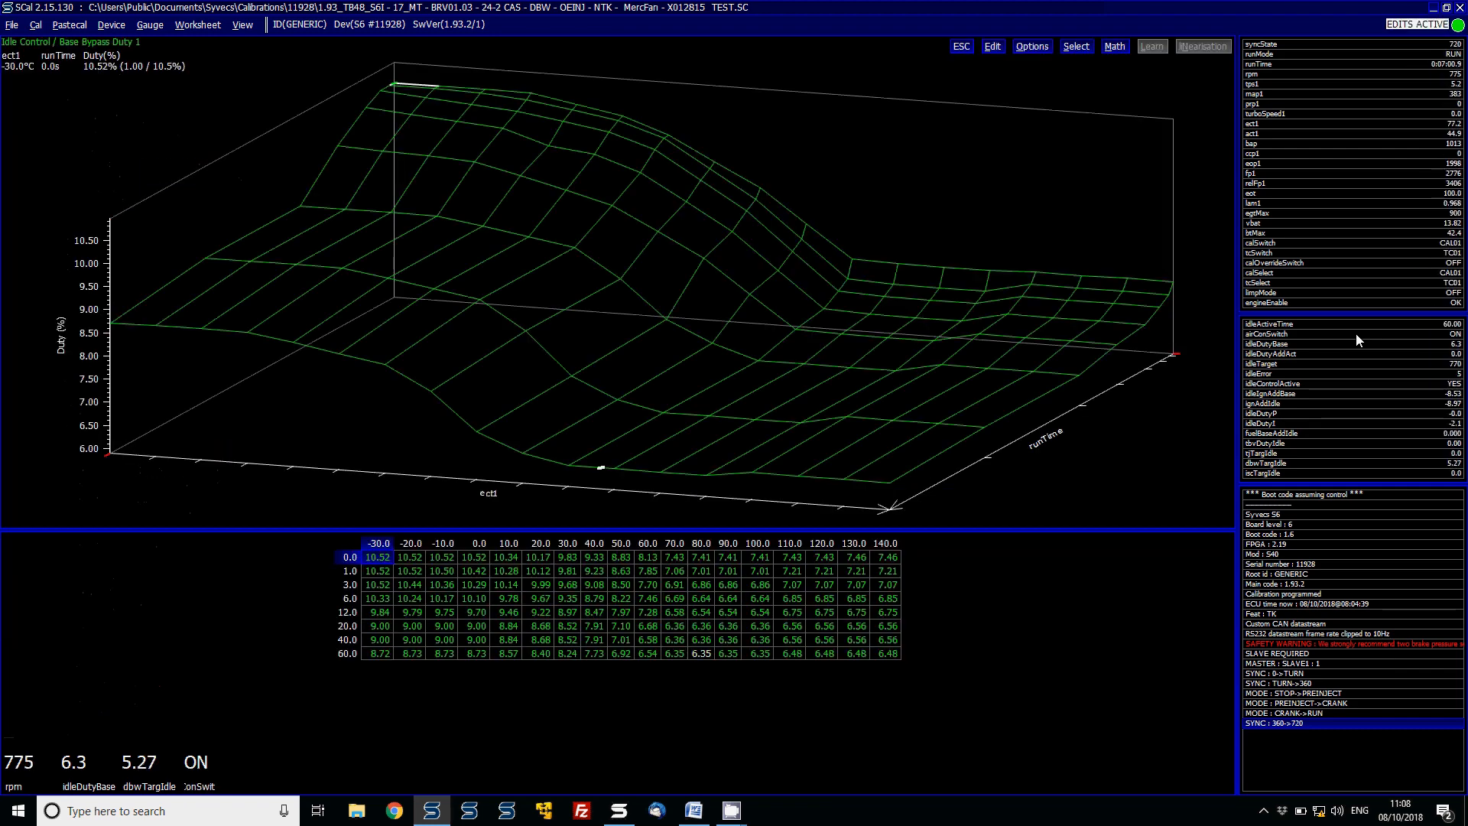
pyautogui.press('Escape')
# - Open the Target Engine Speed 1 table and move through its cells to inspect the target speeds
pyautogui.press('Down')
pyautogui.press('Down')
pyautogui.press('Down')
pyautogui.press('Down')
pyautogui.press('Down')
pyautogui.press('Down')
pyautogui.press('Down')
pyautogui.press('Up')
pyautogui.press('Up')
pyautogui.press('Up')
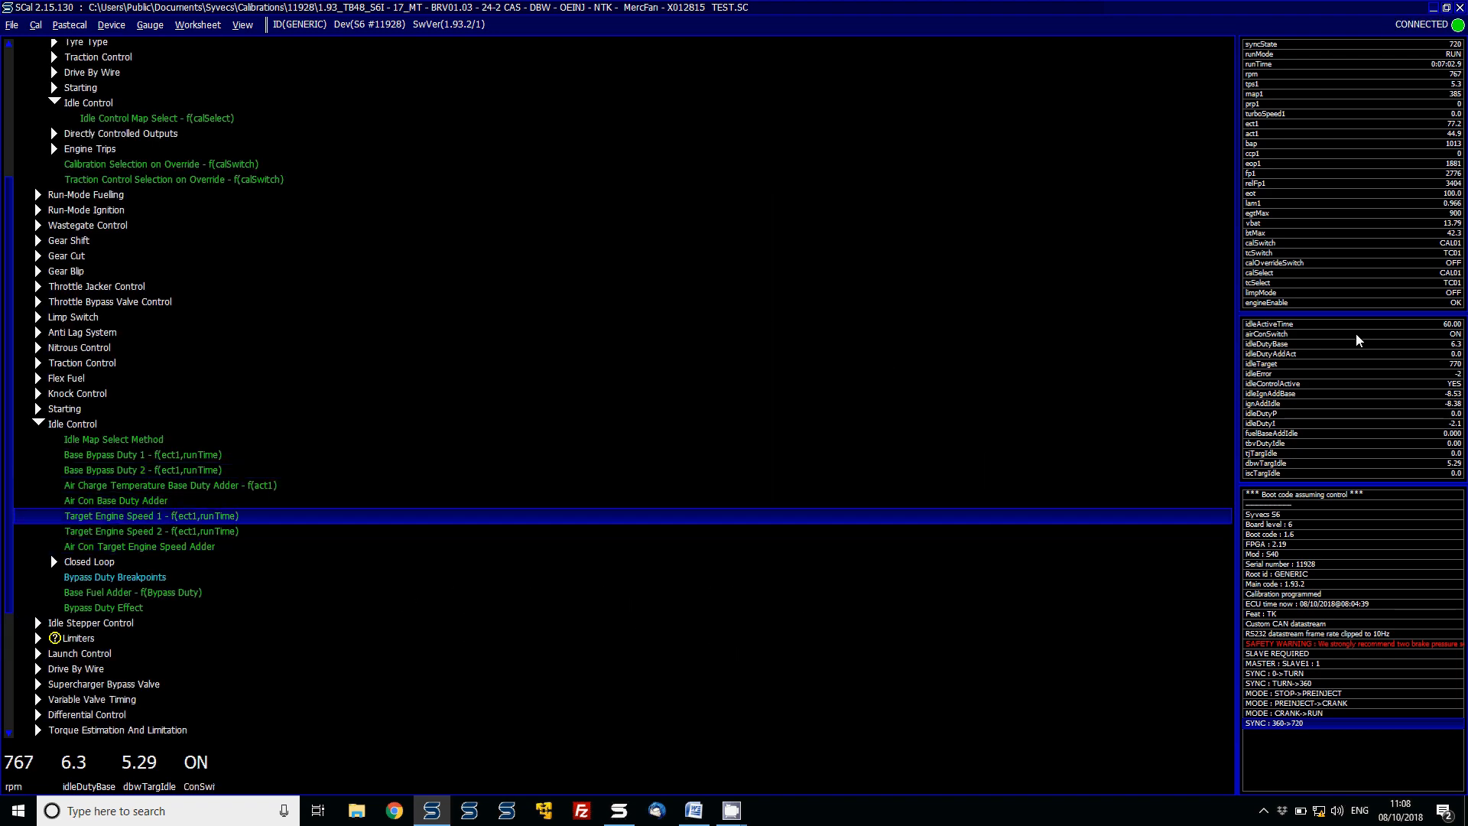
pyautogui.press('Return')
pyautogui.press('Right')
pyautogui.press('Right')
pyautogui.press('Right')
pyautogui.press('Right')
pyautogui.press('Right')
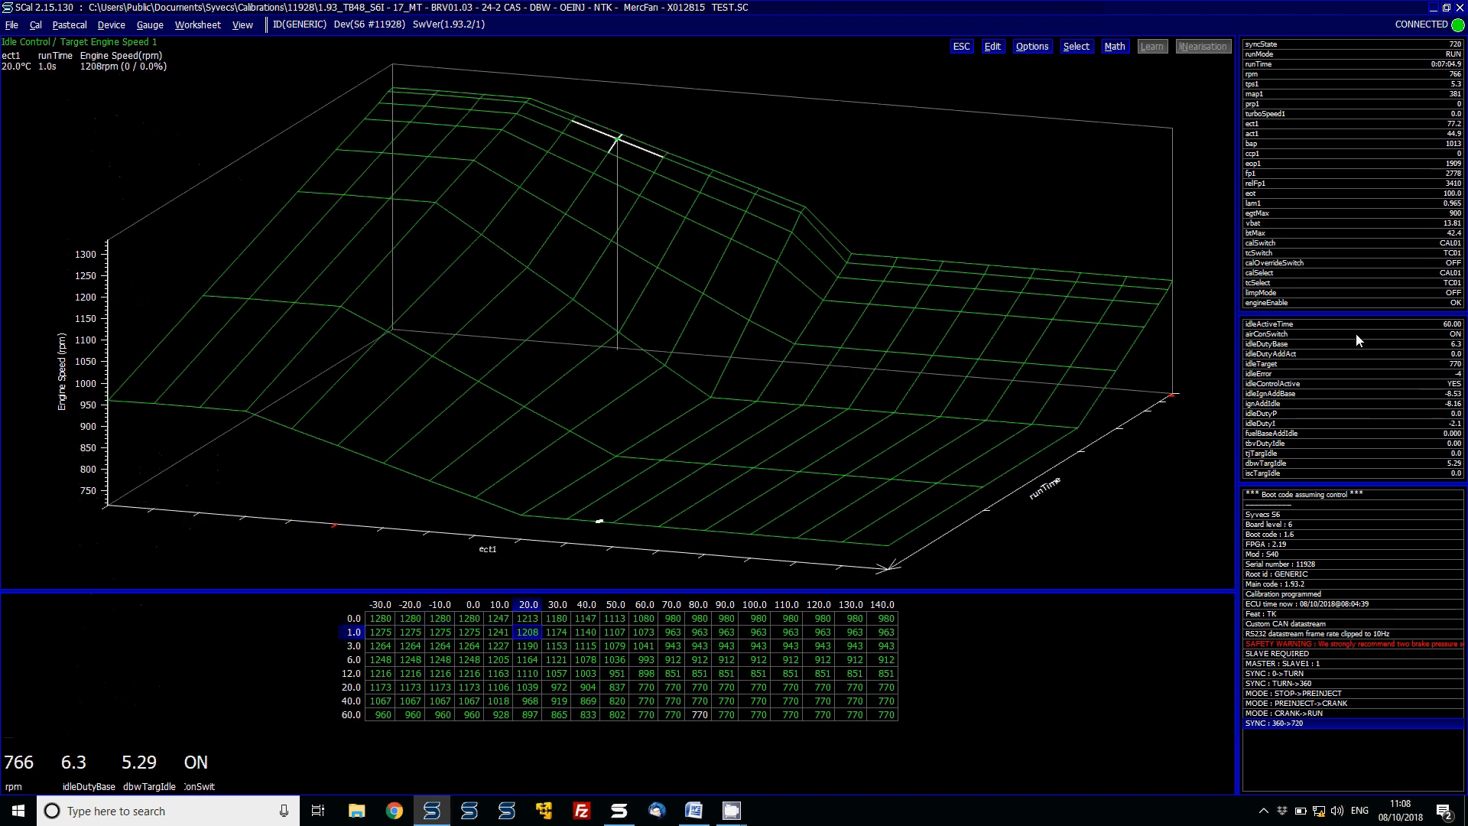
pyautogui.press('Down')
pyautogui.press('Down')
pyautogui.press('Down')
pyautogui.press('Down')
pyautogui.press('Right')
pyautogui.press('Right')
pyautogui.press('Right')
pyautogui.press('Right')
pyautogui.press('Right')
pyautogui.press('Right')
pyautogui.press('Right')
pyautogui.press('Right')
pyautogui.press('Right')
pyautogui.press('Right')
pyautogui.press('Right')
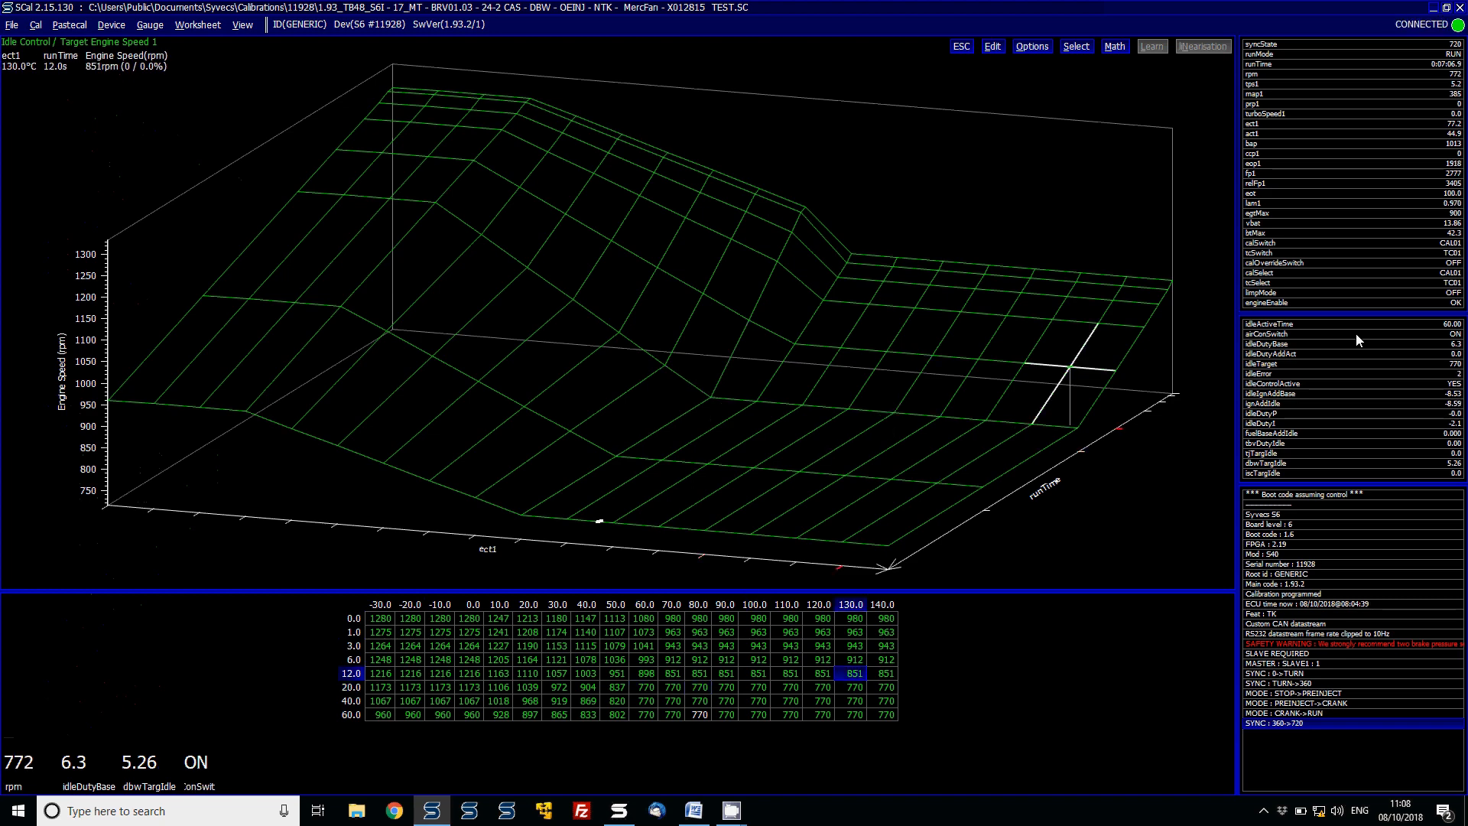
pyautogui.press('Up')
pyautogui.press('Up')
pyautogui.press('Up')
pyautogui.press('Up')
pyautogui.press('Left')
pyautogui.press('Left')
pyautogui.press('Left')
pyautogui.press('Left')
pyautogui.press('Left')
pyautogui.press('Left')
pyautogui.press('Left')
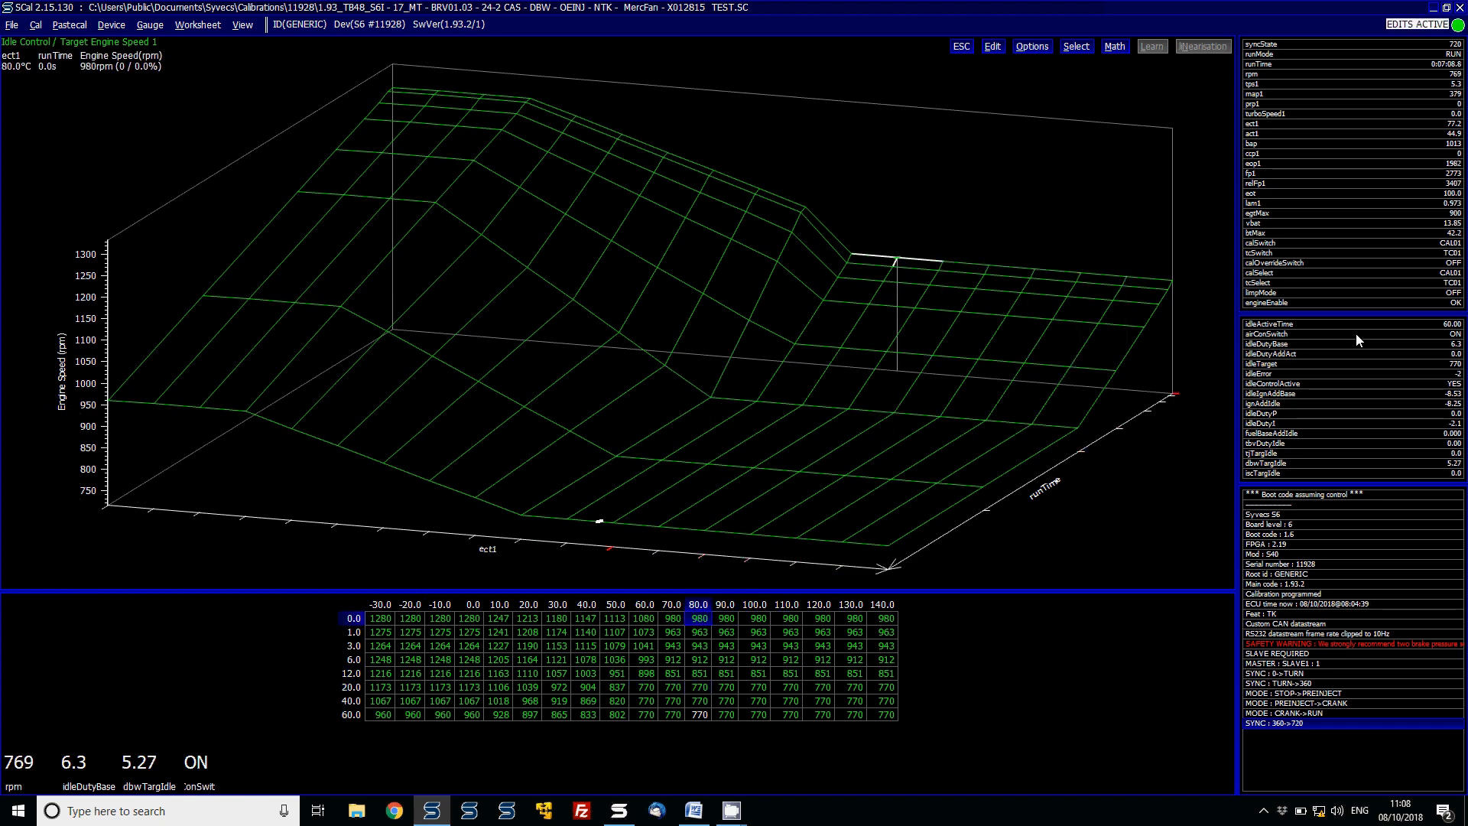
pyautogui.press('Escape')
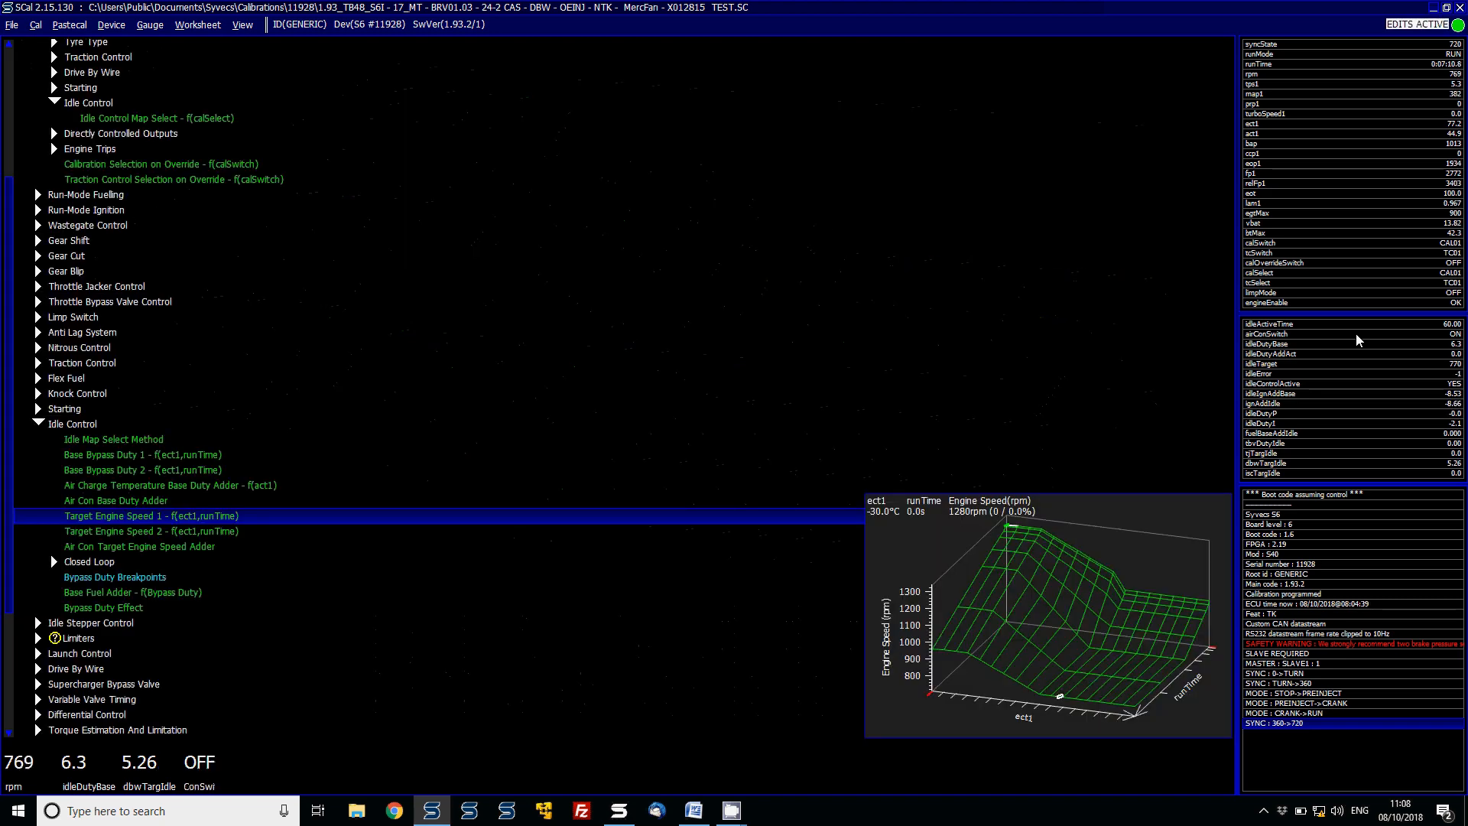
# - Open the IO Configuration pin assignments list
pyautogui.press('Down')
pyautogui.press('Down')
pyautogui.press('Down')
pyautogui.press('Down')
pyautogui.press('Down')
pyautogui.press('Down')
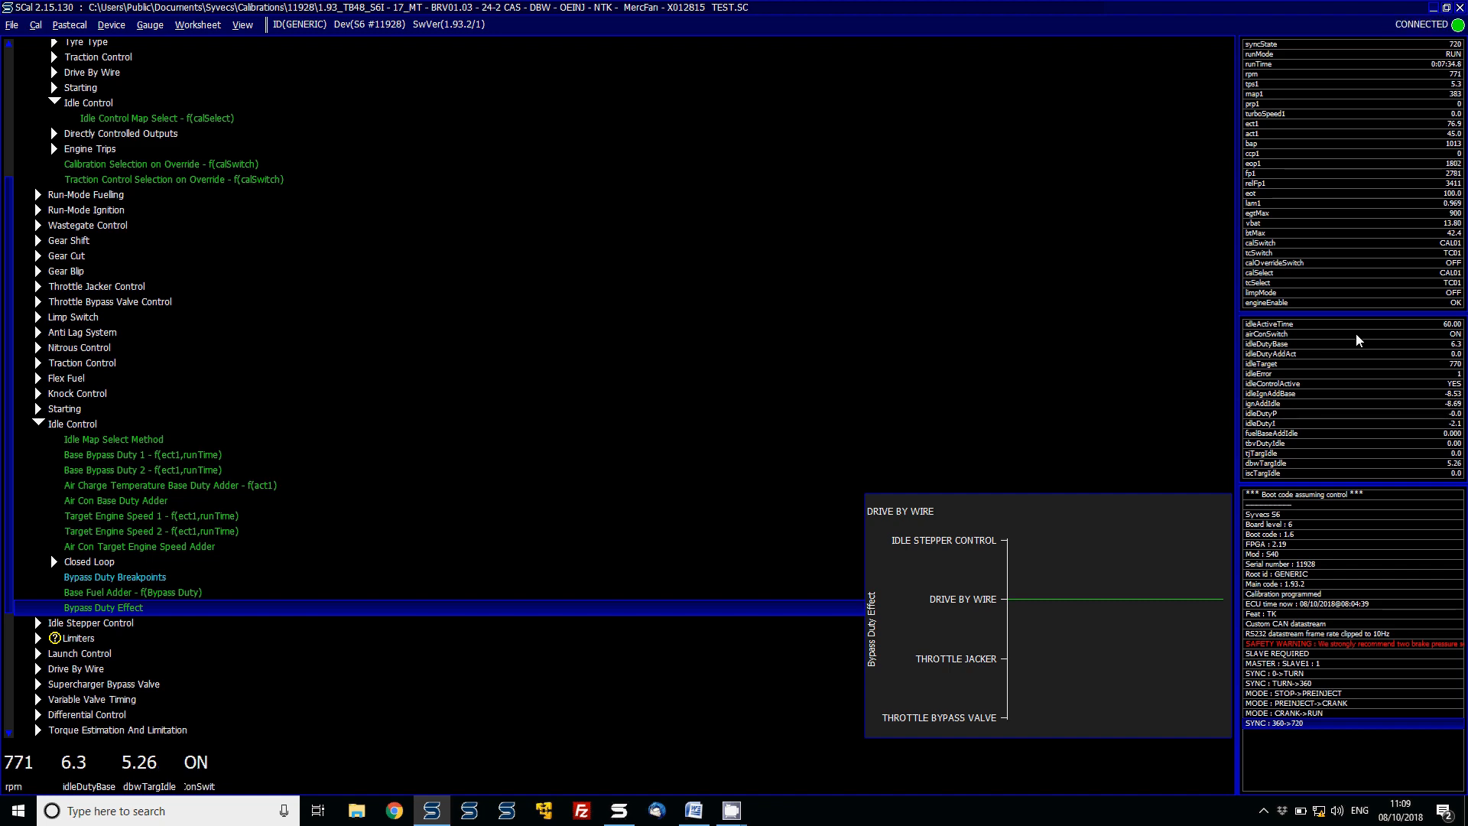
pyautogui.press('pagedown')
pyautogui.press('Up')
pyautogui.press('Return')
pyautogui.press('Down')
pyautogui.press('Return')
# - Scroll through the pin assignments to review the output pins, including Air Con Control
pyautogui.press('pagedown')
pyautogui.press('pagedown')
pyautogui.press('pagedown')
pyautogui.press('pagedown')
pyautogui.press('pagedown')
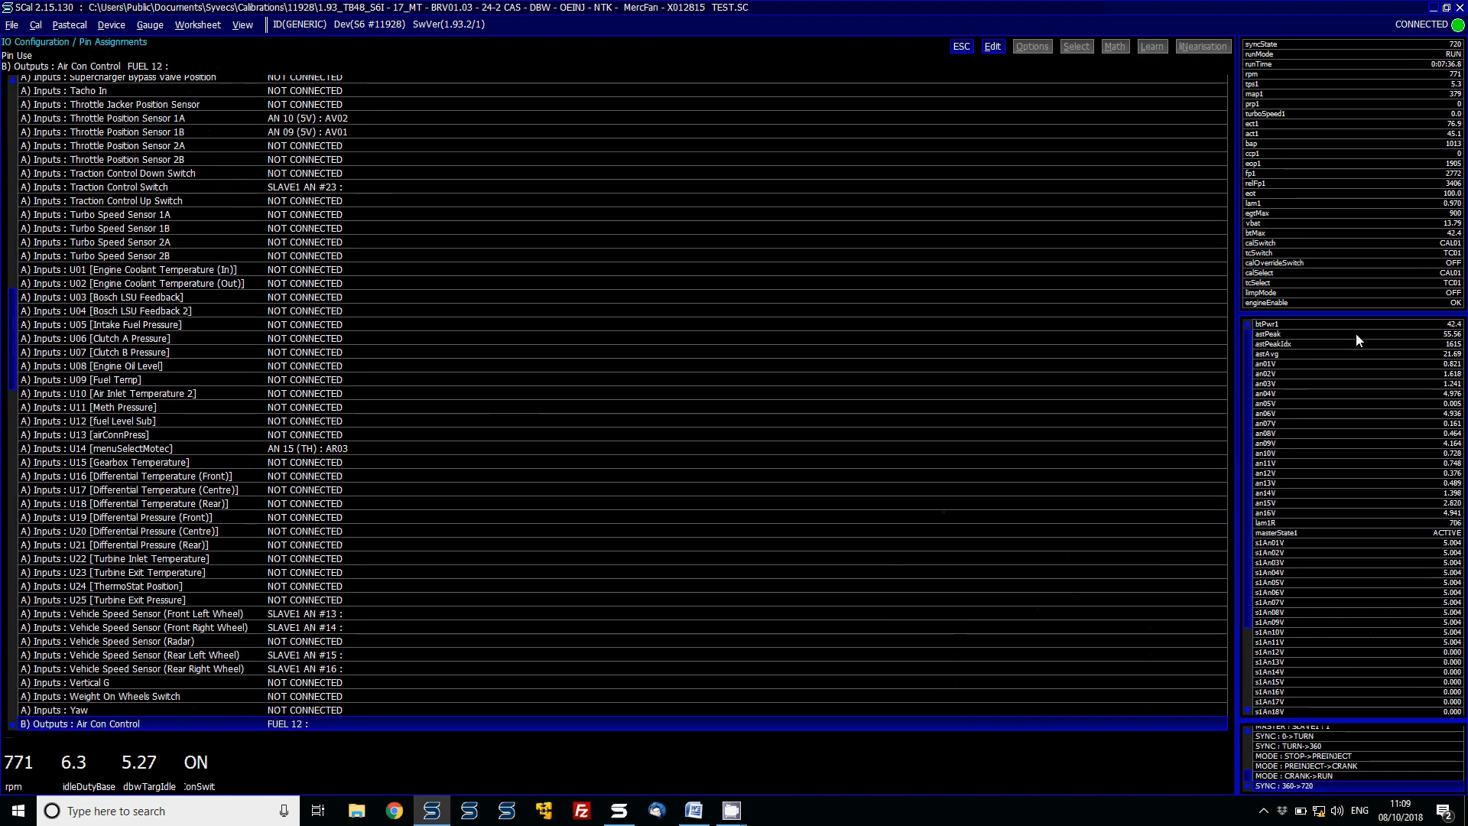
pyautogui.press('Up')
pyautogui.press('Up')
# - Leave the pin assignments and expand the Throttle Bypass Valve Control group in the calibration tree
pyautogui.press('Up')
pyautogui.press('Up')
pyautogui.press('Up')
pyautogui.press('Up')
pyautogui.press('Up')
pyautogui.press('Up')
pyautogui.press('Up')
pyautogui.press('Up')
pyautogui.press('Up')
pyautogui.press('Up')
pyautogui.press('Up')
pyautogui.press('Up')
pyautogui.press('Up')
pyautogui.press('Up')
pyautogui.press('Up')
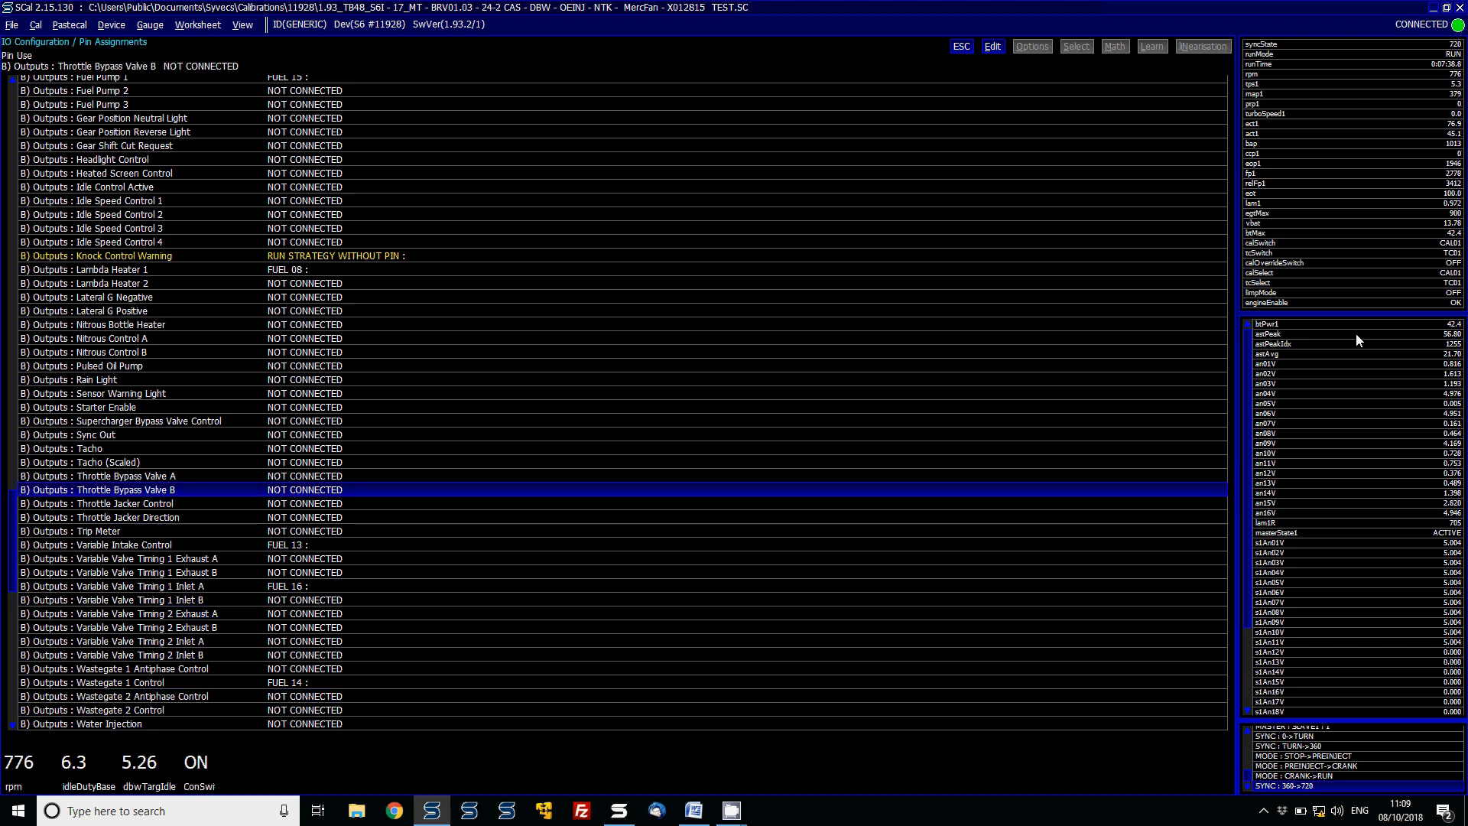
pyautogui.press('Up')
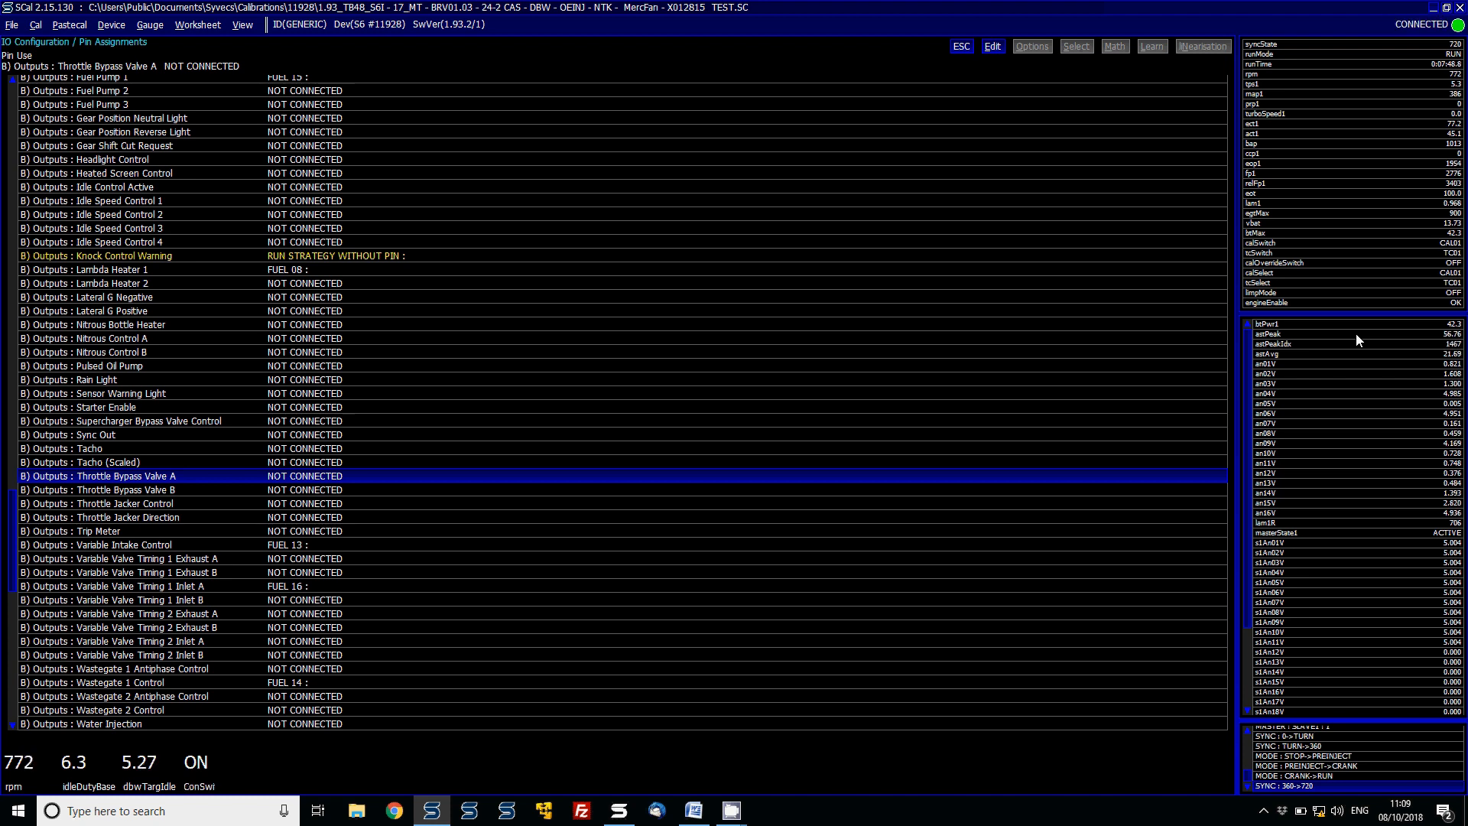
pyautogui.press('Escape')
pyautogui.press('Return')
pyautogui.press('Home')
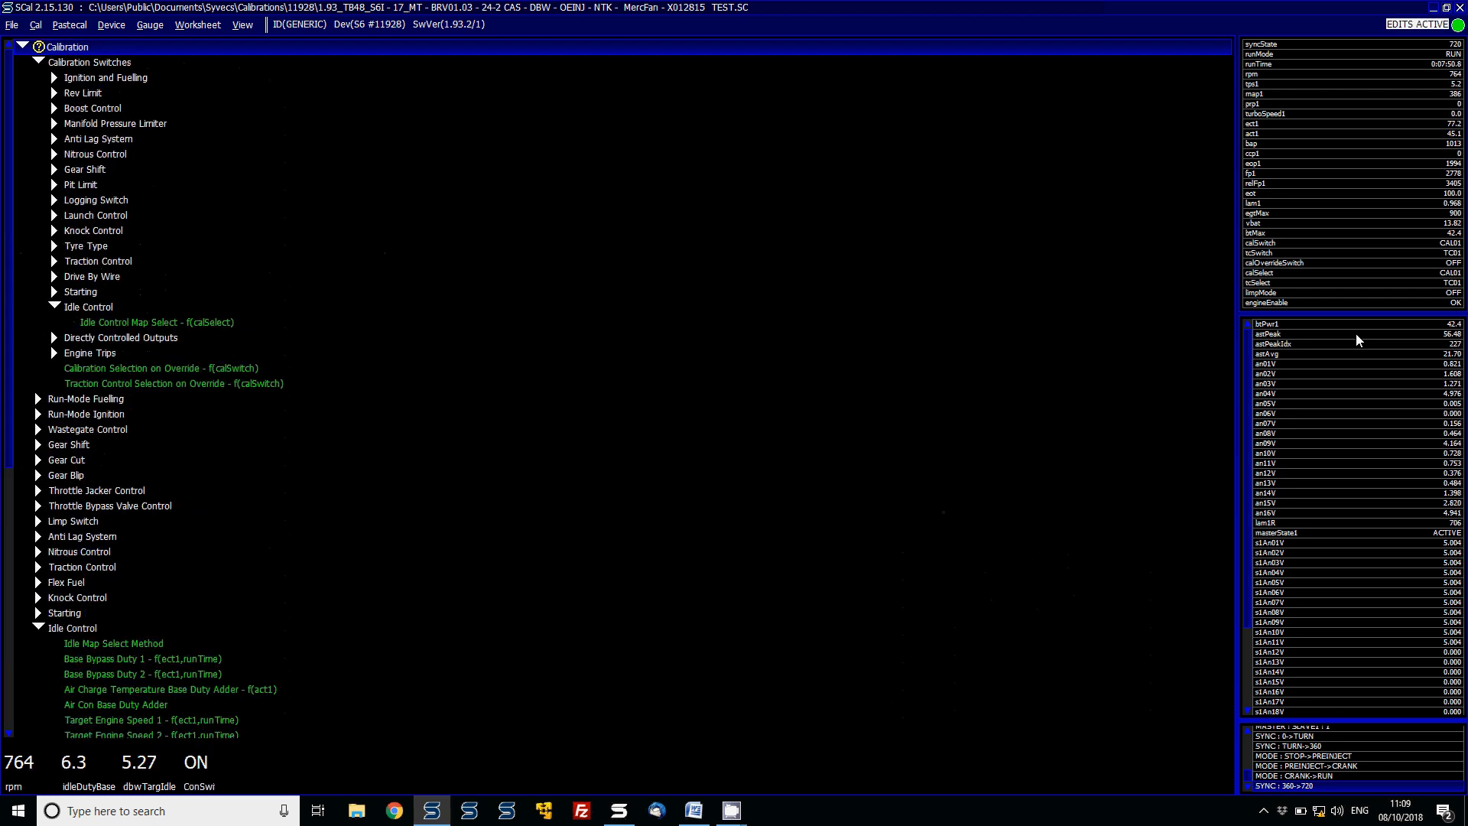
pyautogui.press('Down')
pyautogui.press('Down')
pyautogui.press('Down')
pyautogui.press('Down')
pyautogui.press('Down')
pyautogui.press('Down')
pyautogui.press('Down')
pyautogui.press('Down')
pyautogui.press('Down')
pyautogui.press('Down')
pyautogui.press('Down')
pyautogui.press('Down')
pyautogui.press('Down')
pyautogui.press('Down')
pyautogui.press('Down')
pyautogui.press('Down')
pyautogui.press('Down')
pyautogui.press('Down')
pyautogui.press('Down')
pyautogui.press('Down')
# - Preview the PWM Output Duty A and PWM Output Duty B curves
pyautogui.press('Down')
pyautogui.press('Down')
pyautogui.press('Down')
pyautogui.press('Right')
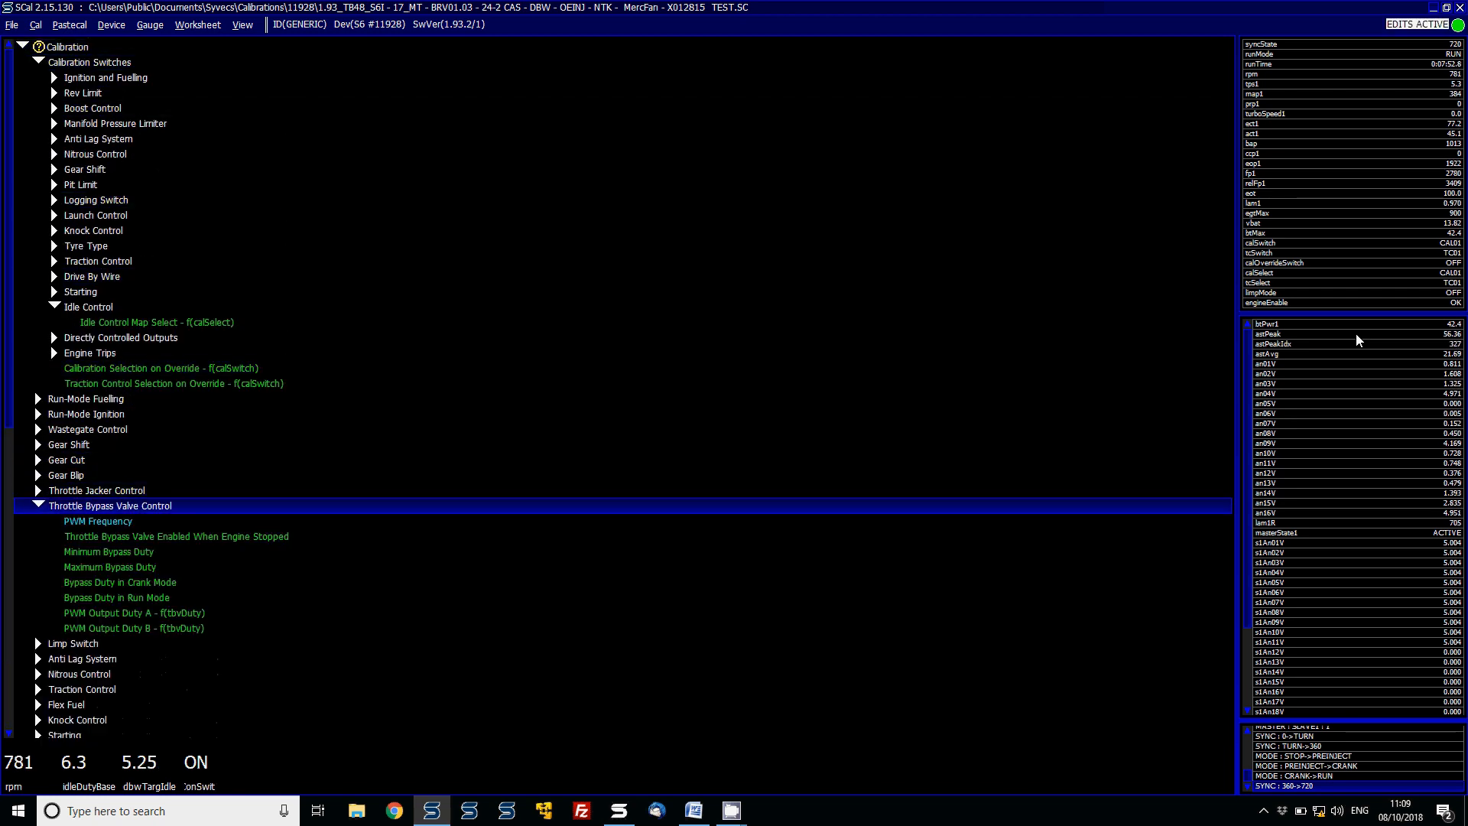
pyautogui.press('Down')
pyautogui.press('Down')
pyautogui.press('Down')
pyautogui.press('Down')
pyautogui.press('Down')
pyautogui.press('Down')
pyautogui.press('Down')
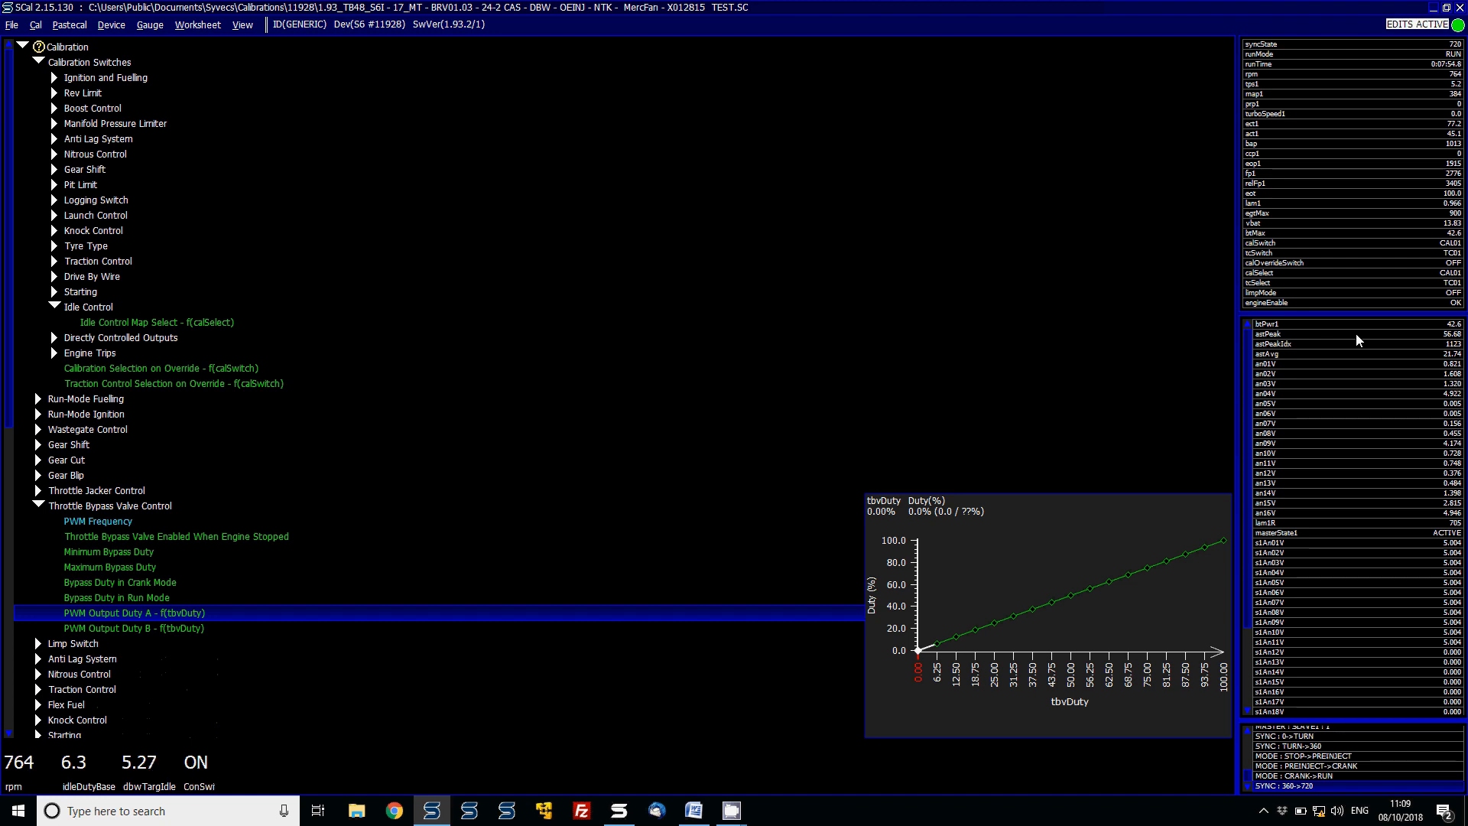
pyautogui.press('Down')
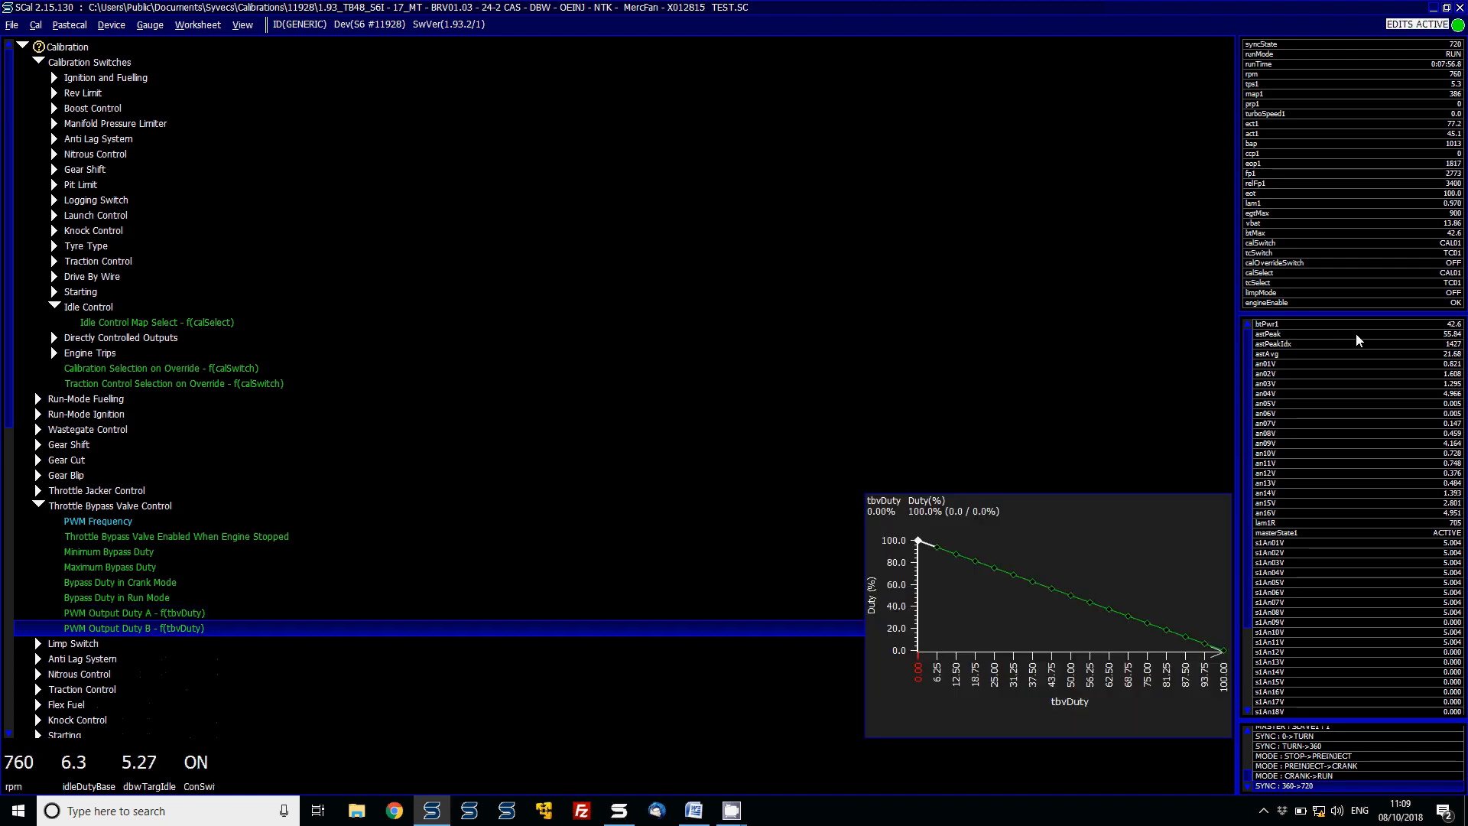
pyautogui.press('Up')
pyautogui.press('Down')
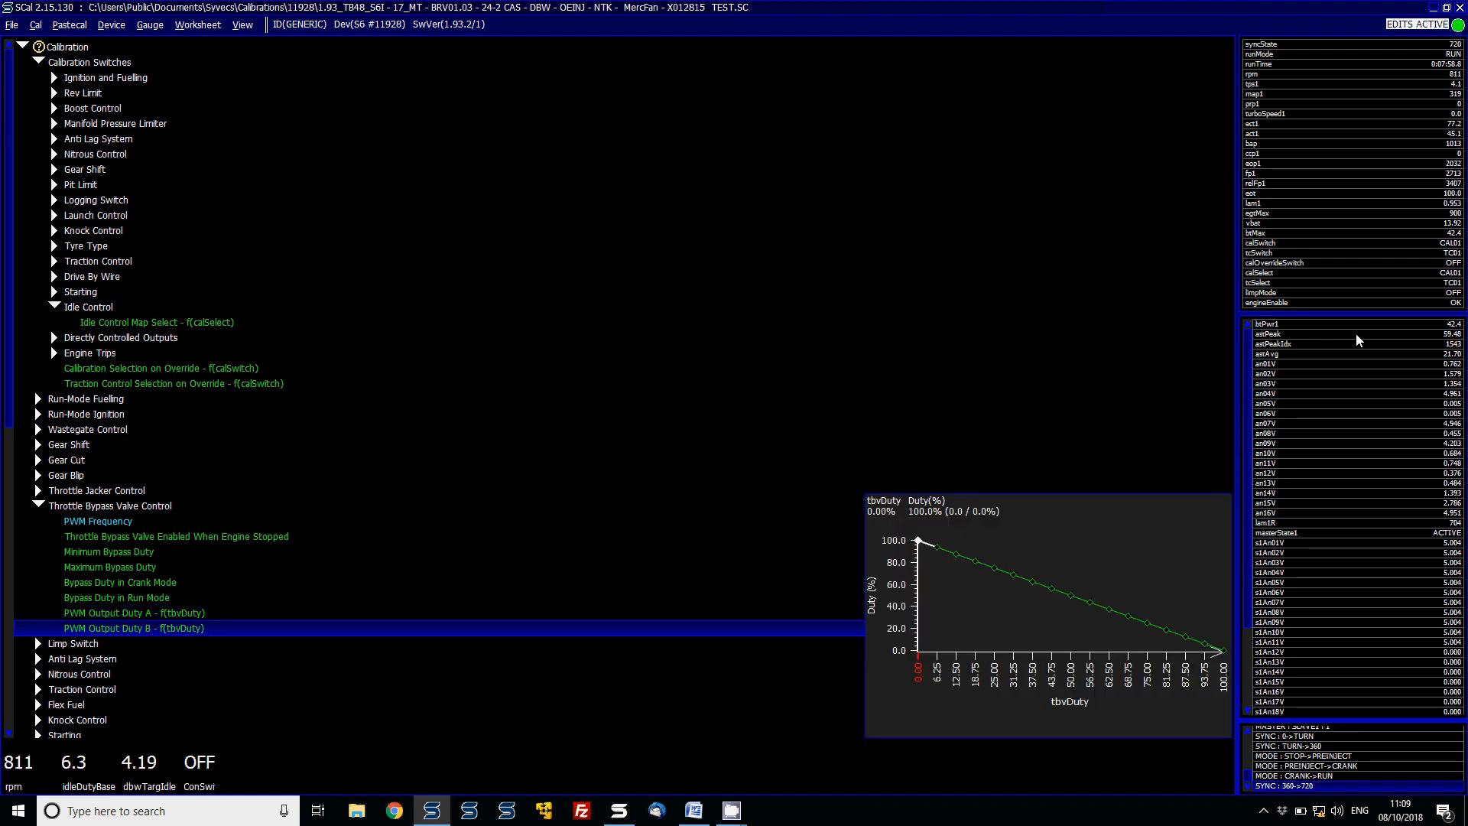
# - Browse the Idle Control items, previewing Bypass Duty Breakpoints and Base Fuel Adder
pyautogui.press('Down')
pyautogui.press('Down')
pyautogui.press('Down')
pyautogui.press('Down')
pyautogui.press('Down')
pyautogui.press('Down')
pyautogui.press('Down')
pyautogui.press('Down')
pyautogui.press('Down')
pyautogui.press('Down')
pyautogui.press('Down')
pyautogui.press('Down')
pyautogui.press('Down')
pyautogui.press('Down')
pyautogui.press('Down')
pyautogui.press('Down')
pyautogui.press('Down')
pyautogui.press('Down')
pyautogui.press('Down')
pyautogui.press('Down')
pyautogui.press('Down')
pyautogui.press('Down')
pyautogui.press('Down')
pyautogui.press('Down')
pyautogui.press('Down')
pyautogui.press('Down')
pyautogui.press('Down')
pyautogui.press('Down')
pyautogui.press('Down')
pyautogui.press('Down')
pyautogui.press('Down')
pyautogui.press('Down')
pyautogui.press('Down')
pyautogui.press('Down')
pyautogui.press('Down')
pyautogui.press('Down')
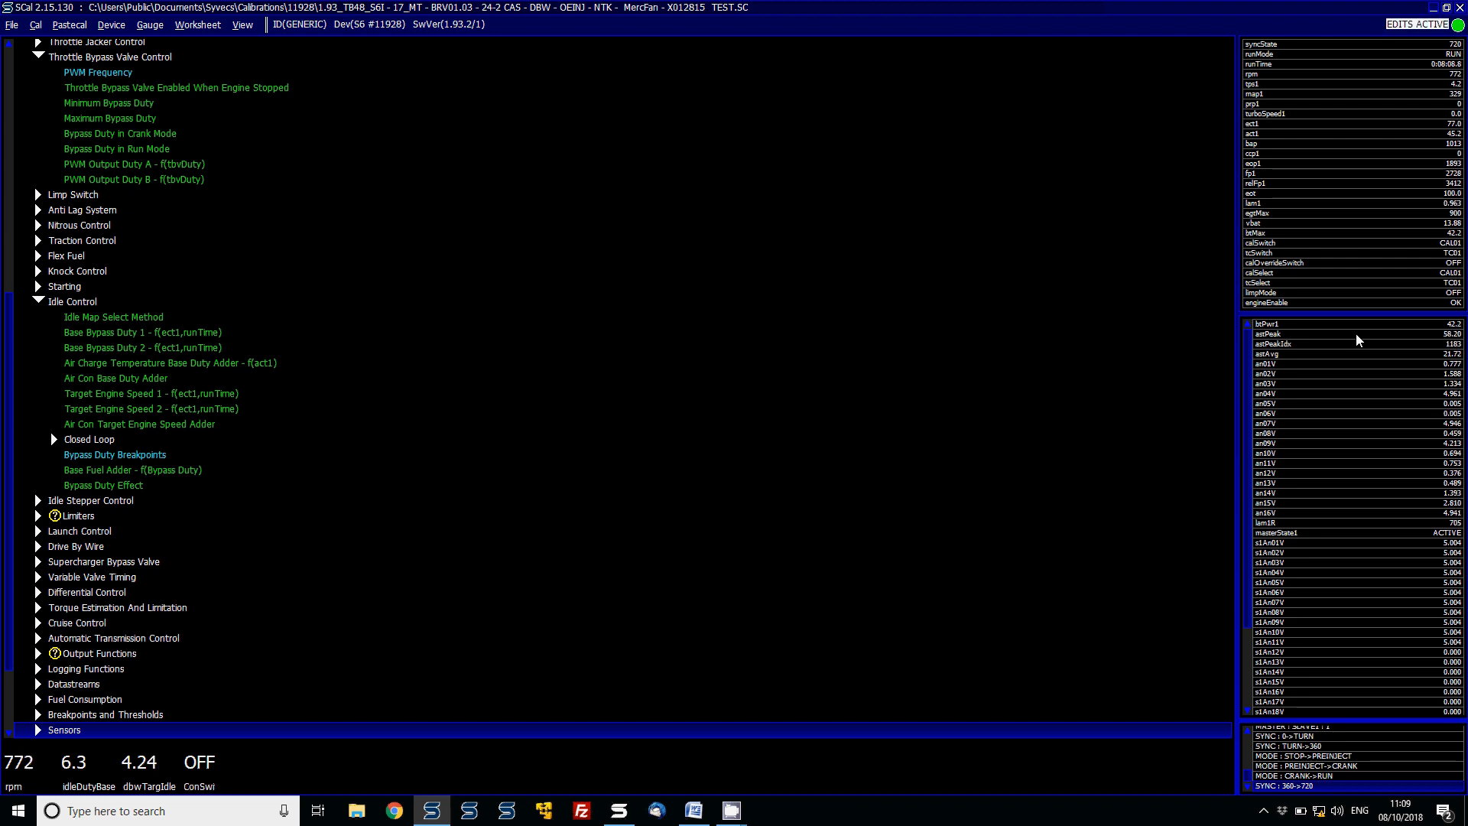
pyautogui.press('Up')
pyautogui.press('Up')
pyautogui.press('Up')
pyautogui.press('Up')
pyautogui.press('Up')
pyautogui.press('Up')
pyautogui.press('Up')
pyautogui.press('Up')
pyautogui.press('Up')
pyautogui.press('Up')
pyautogui.press('Up')
pyautogui.press('Up')
pyautogui.press('Up')
pyautogui.press('Up')
pyautogui.press('Up')
pyautogui.press('Up')
pyautogui.press('Up')
pyautogui.press('Up')
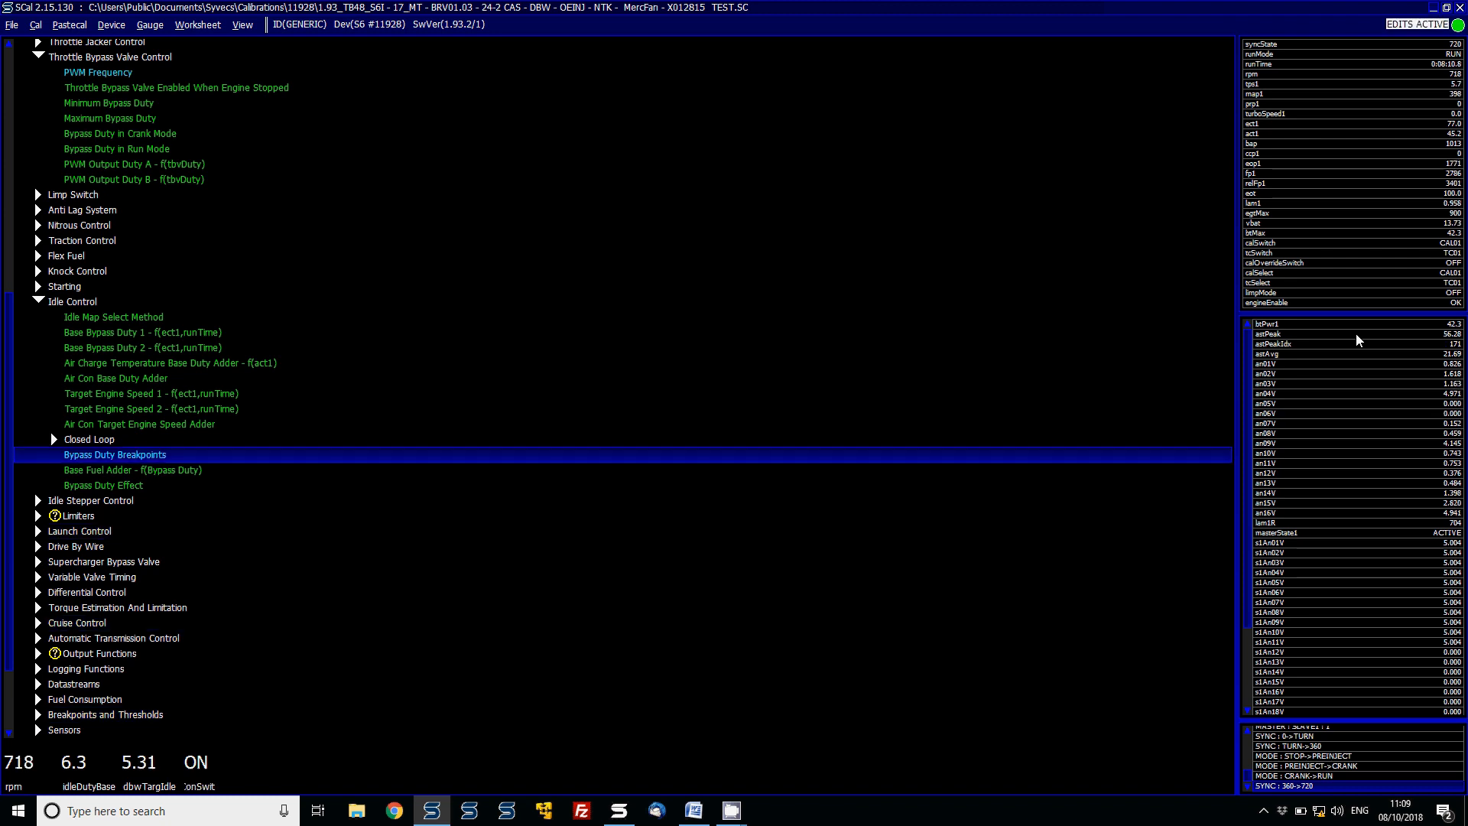
pyautogui.press('Down')
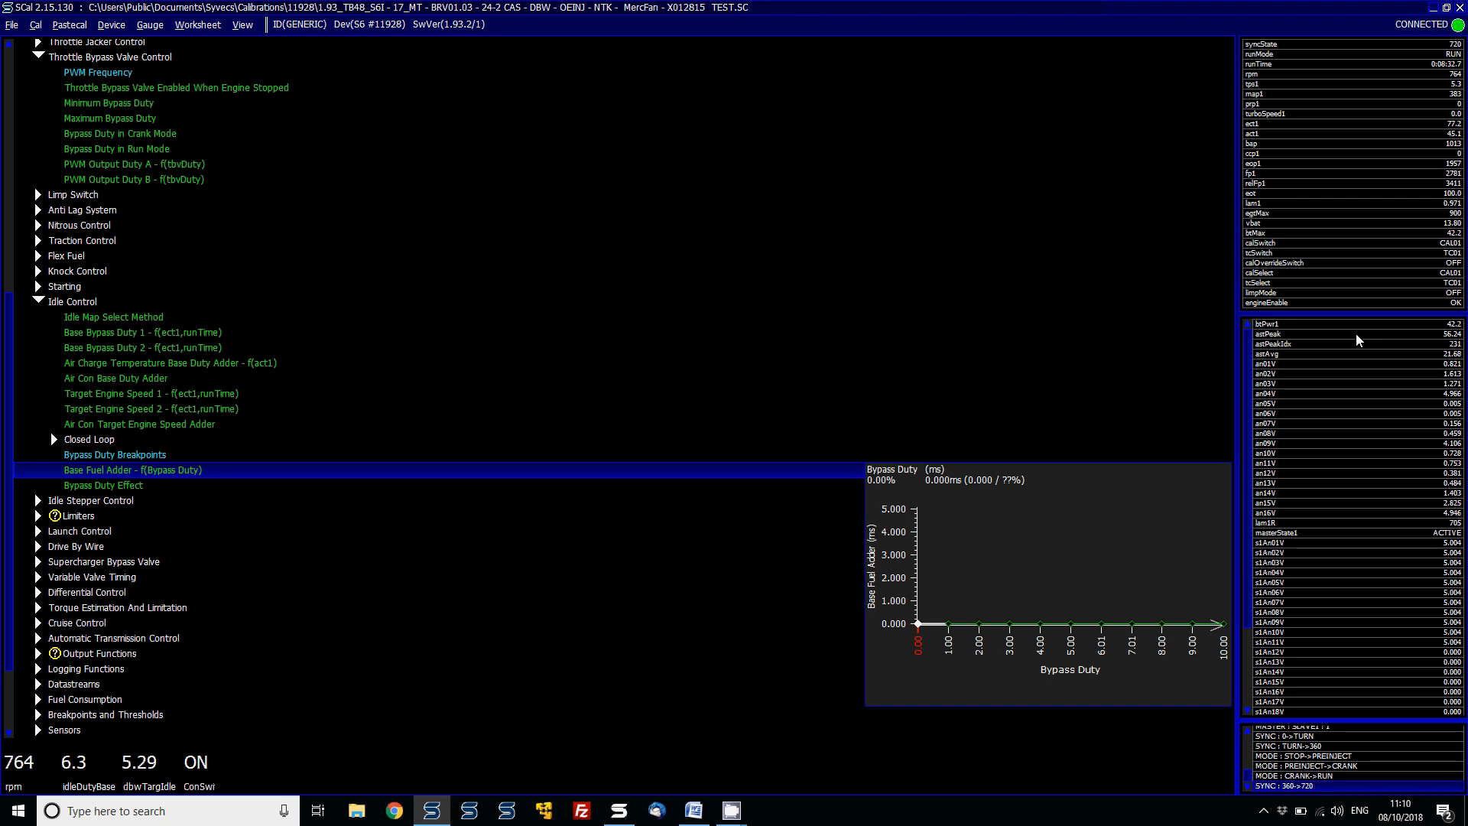
# - Expand the Closed Loop idle settings and add the runTime channel to the gauge strip
pyautogui.press('Up')
pyautogui.press('Up')
pyautogui.press('Right')
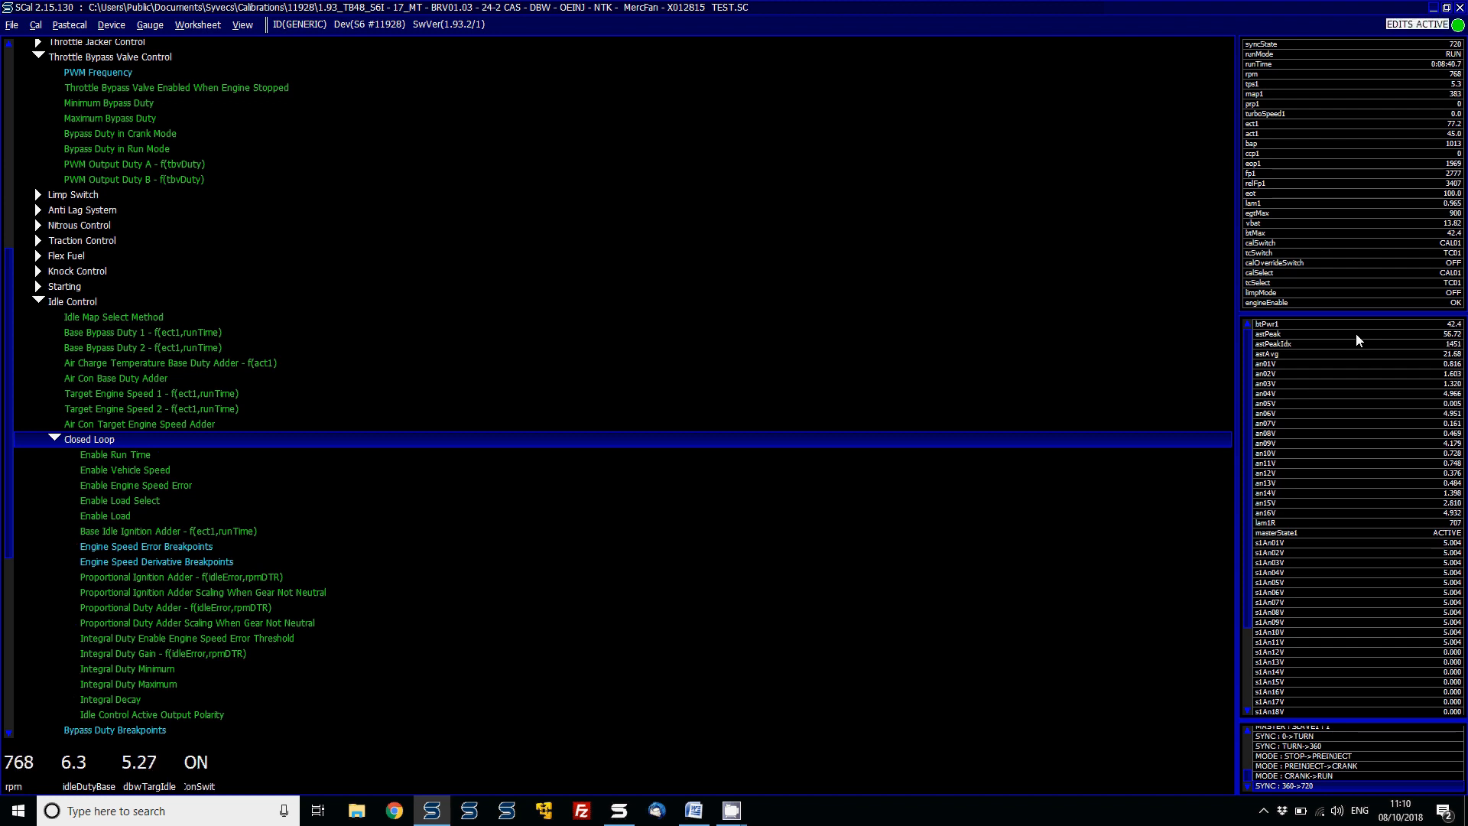
pyautogui.press('Down')
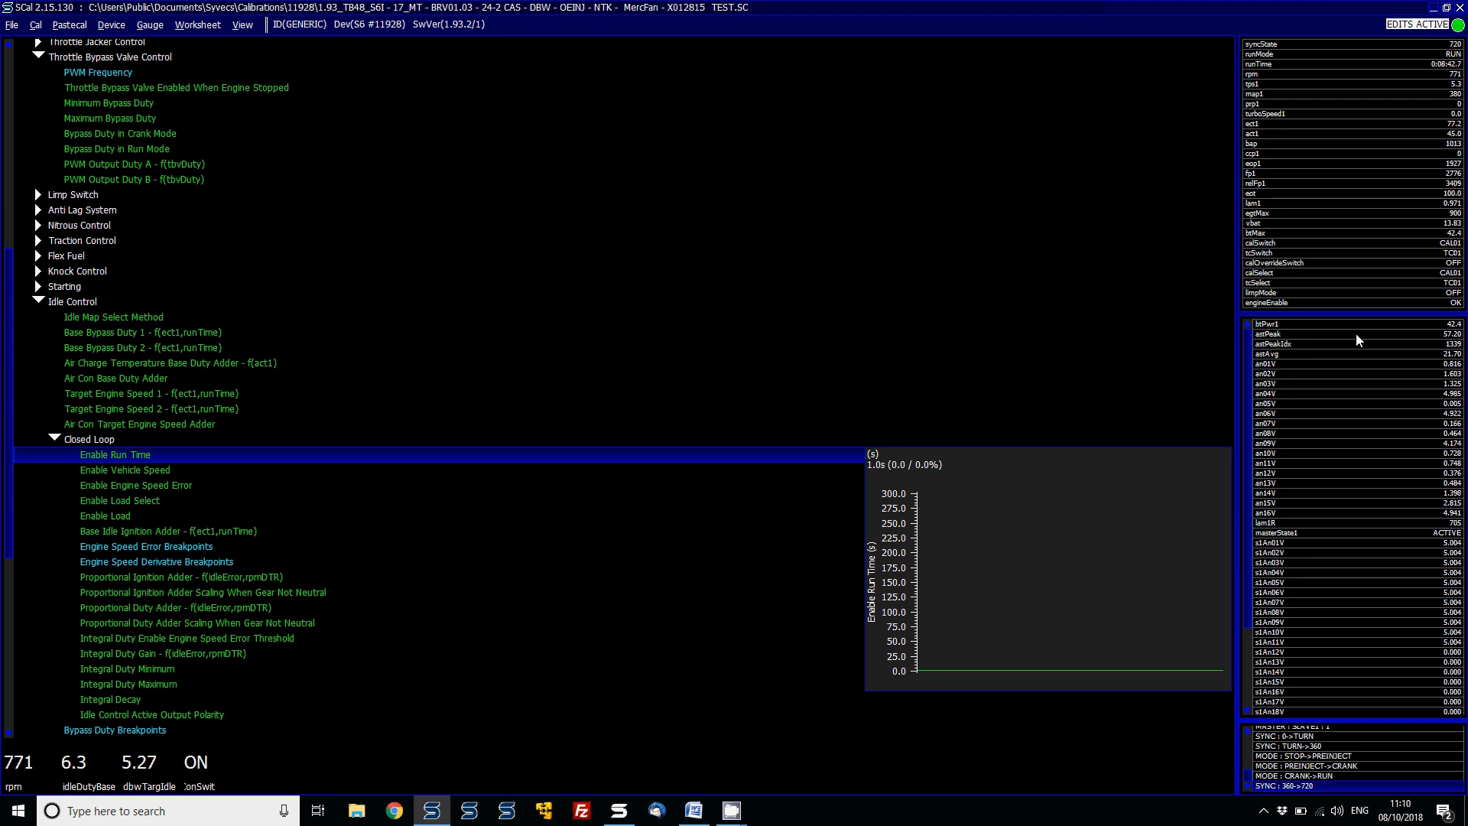
pyautogui.doubleClick(1294, 62)
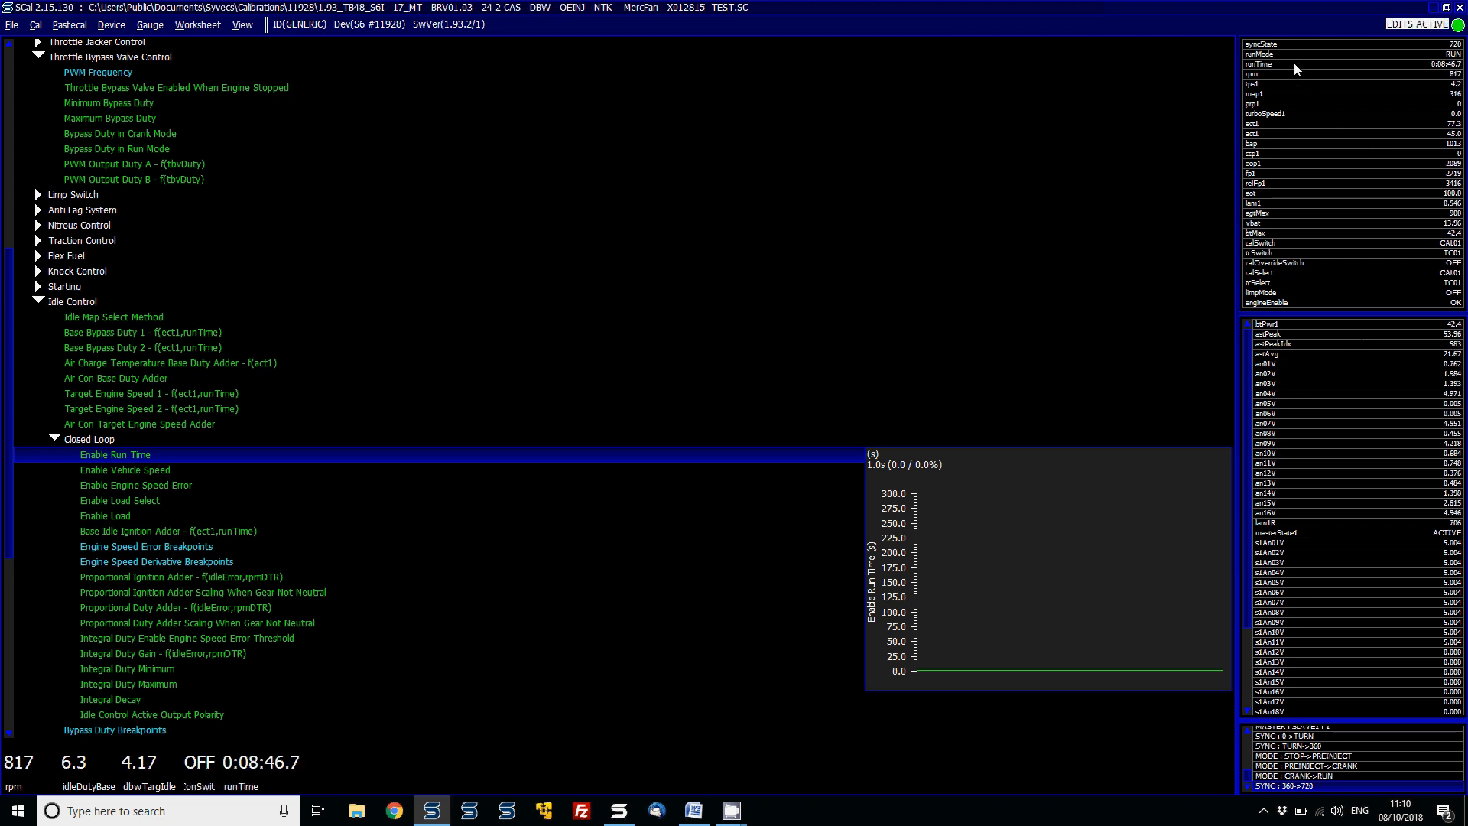
# - Browse the Closed Loop enable settings for run time, vehicle speed, engine speed error, load select and load
pyautogui.press('Down')
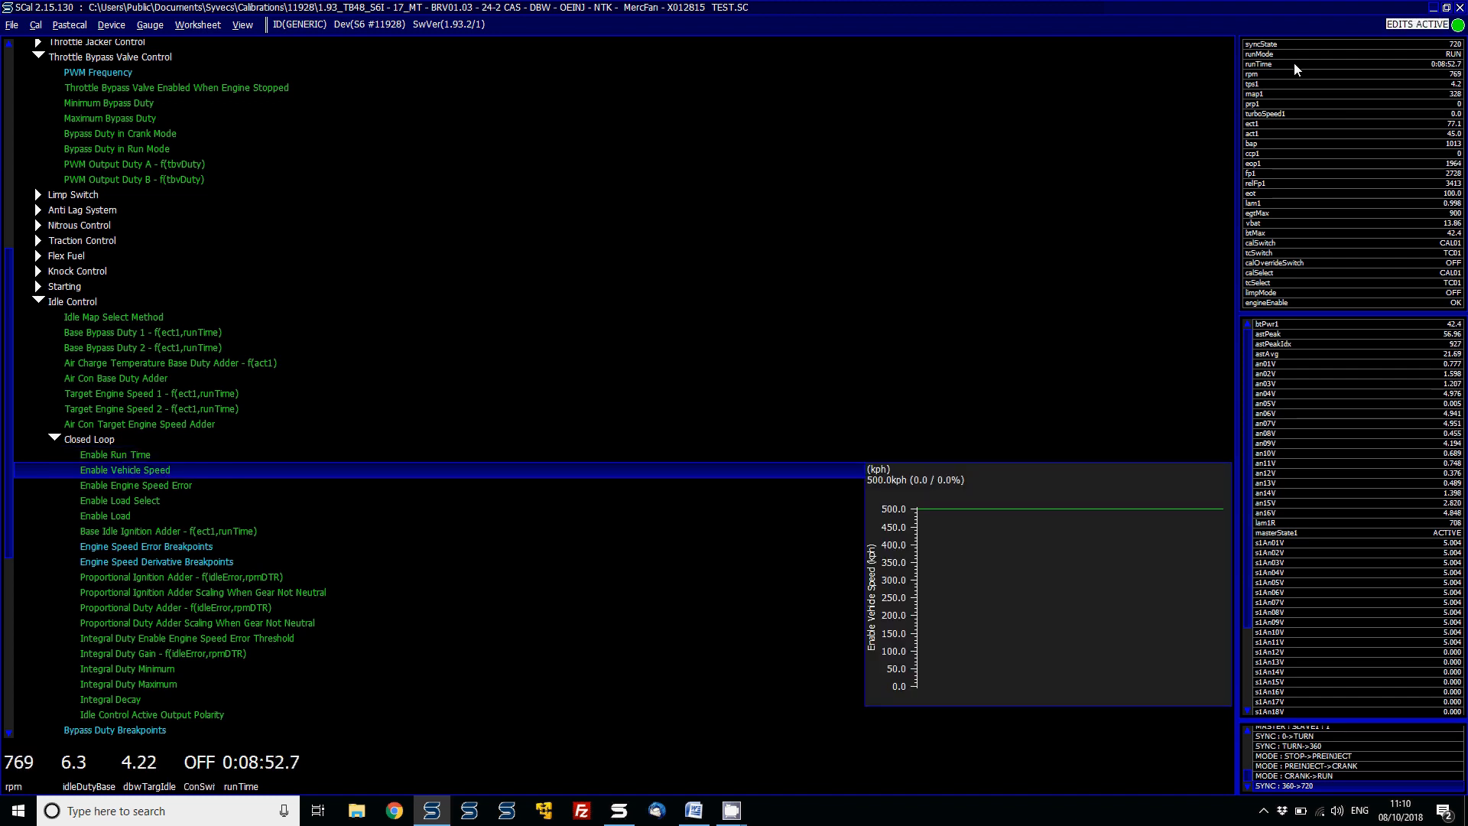
pyautogui.press('Down')
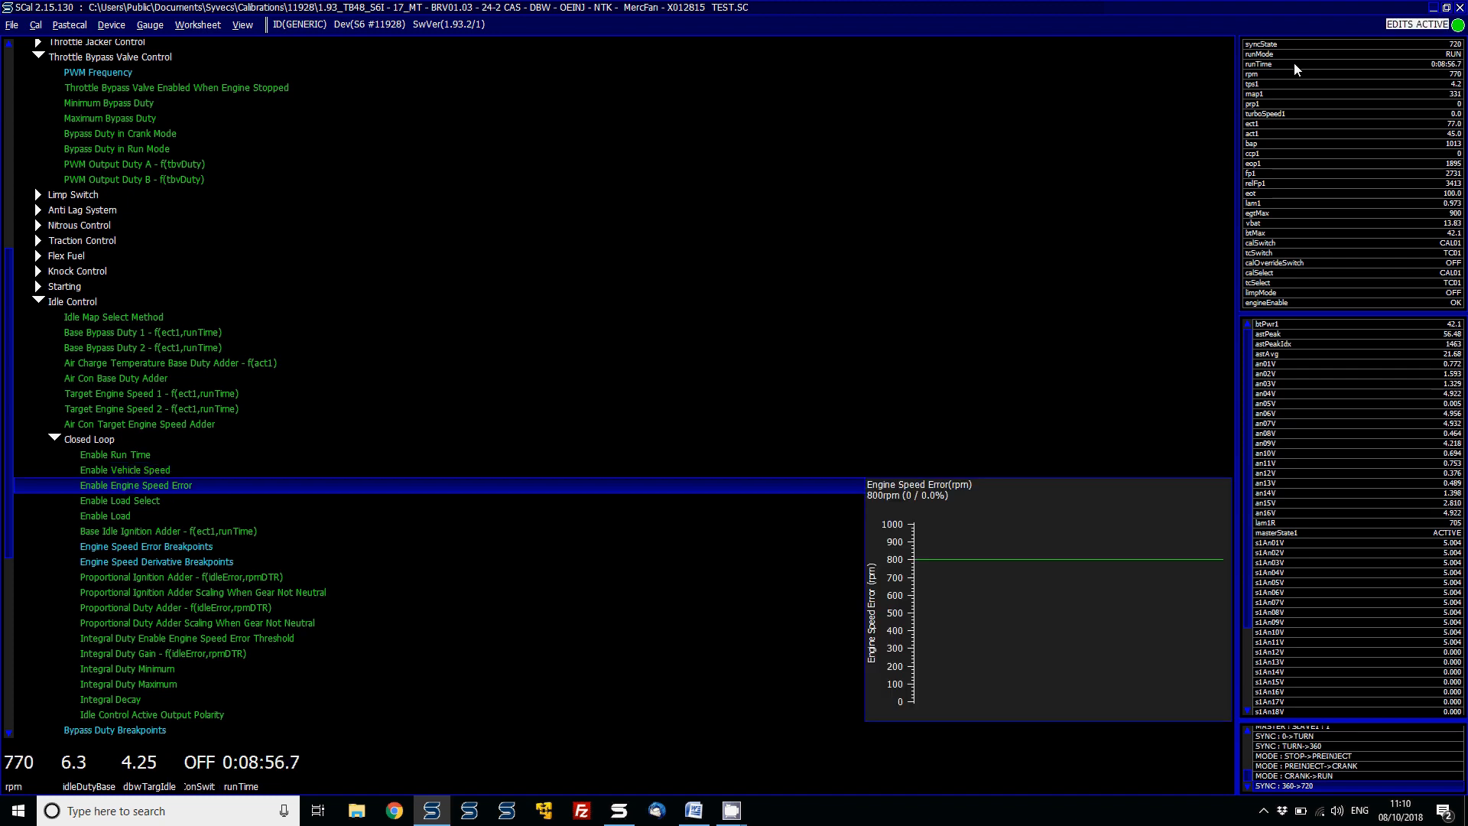
pyautogui.press('Up')
pyautogui.press('Up')
pyautogui.press('Up')
pyautogui.press('Up')
pyautogui.press('Down')
pyautogui.press('Down')
pyautogui.press('Down')
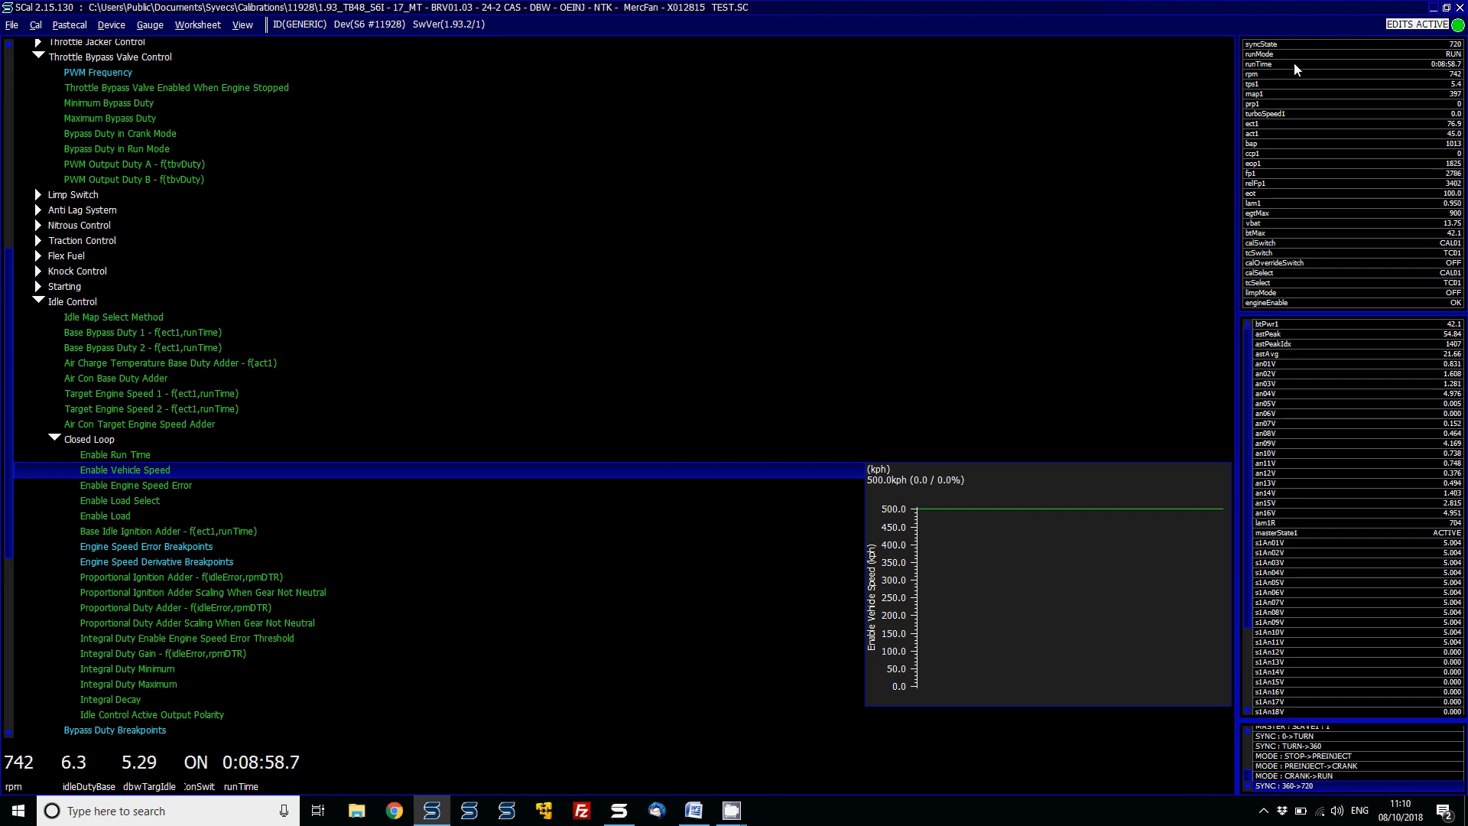
pyautogui.press('Down')
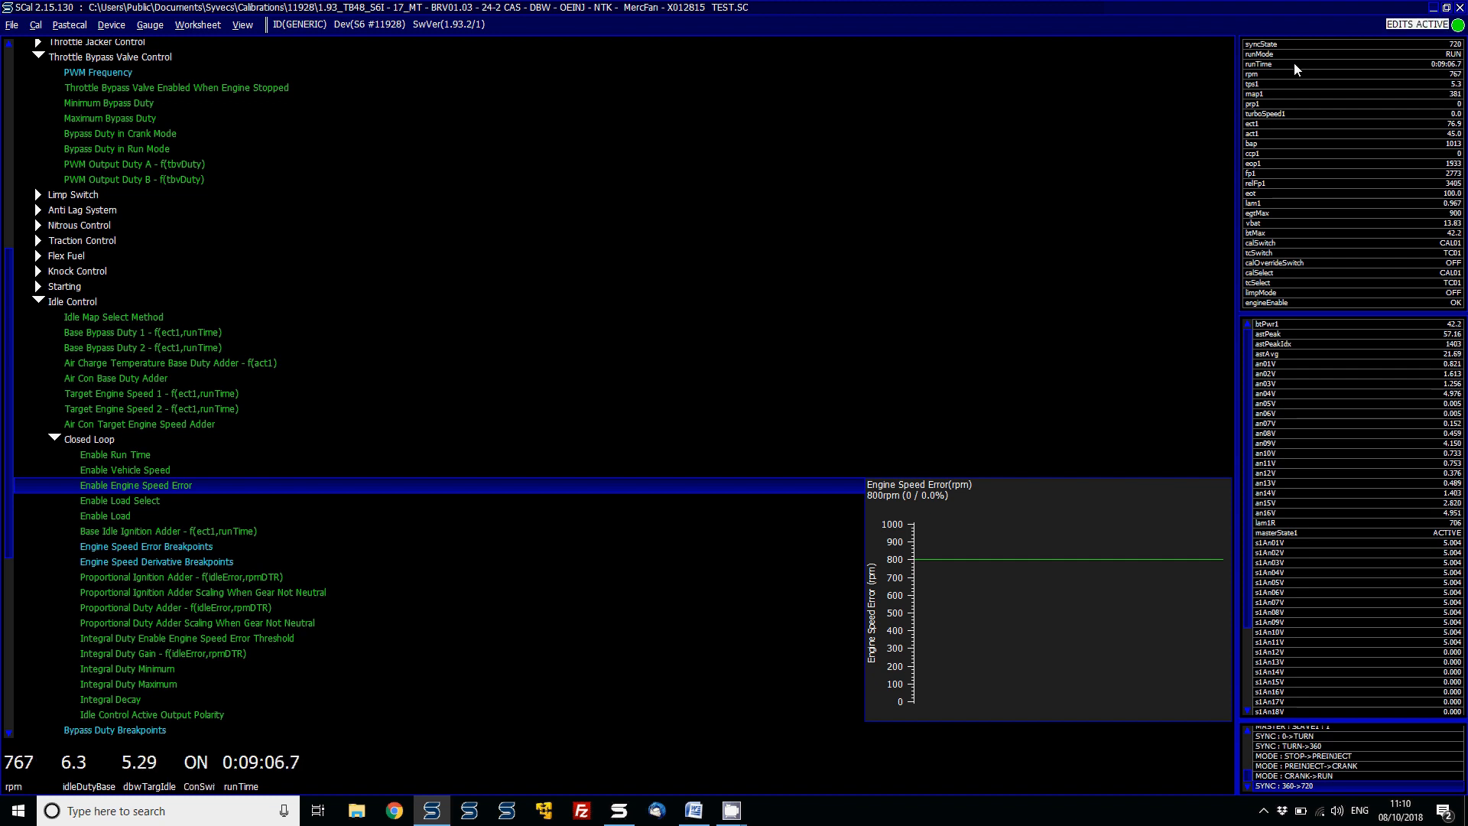
pyautogui.press('Down')
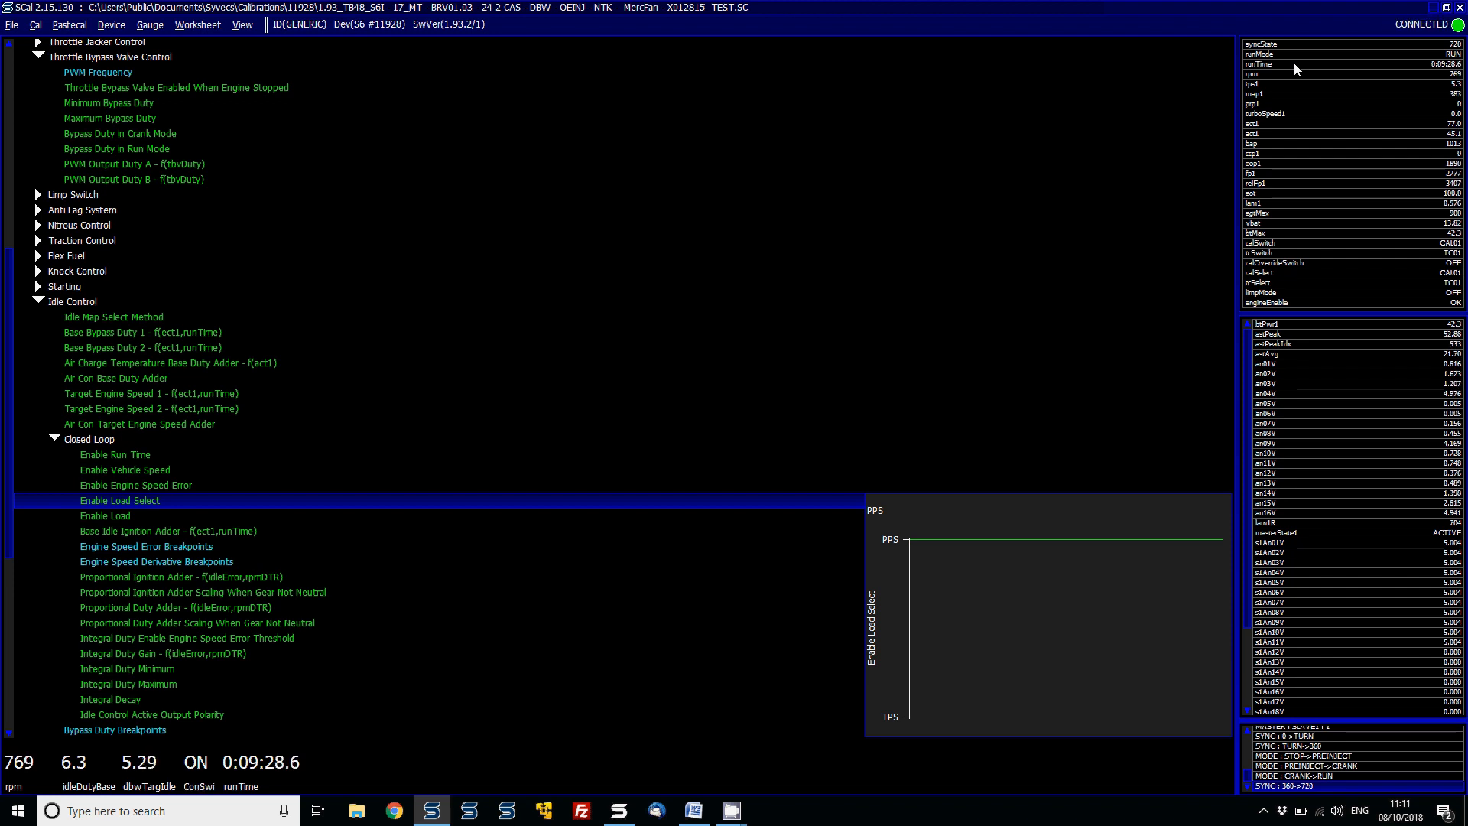
pyautogui.press('Down')
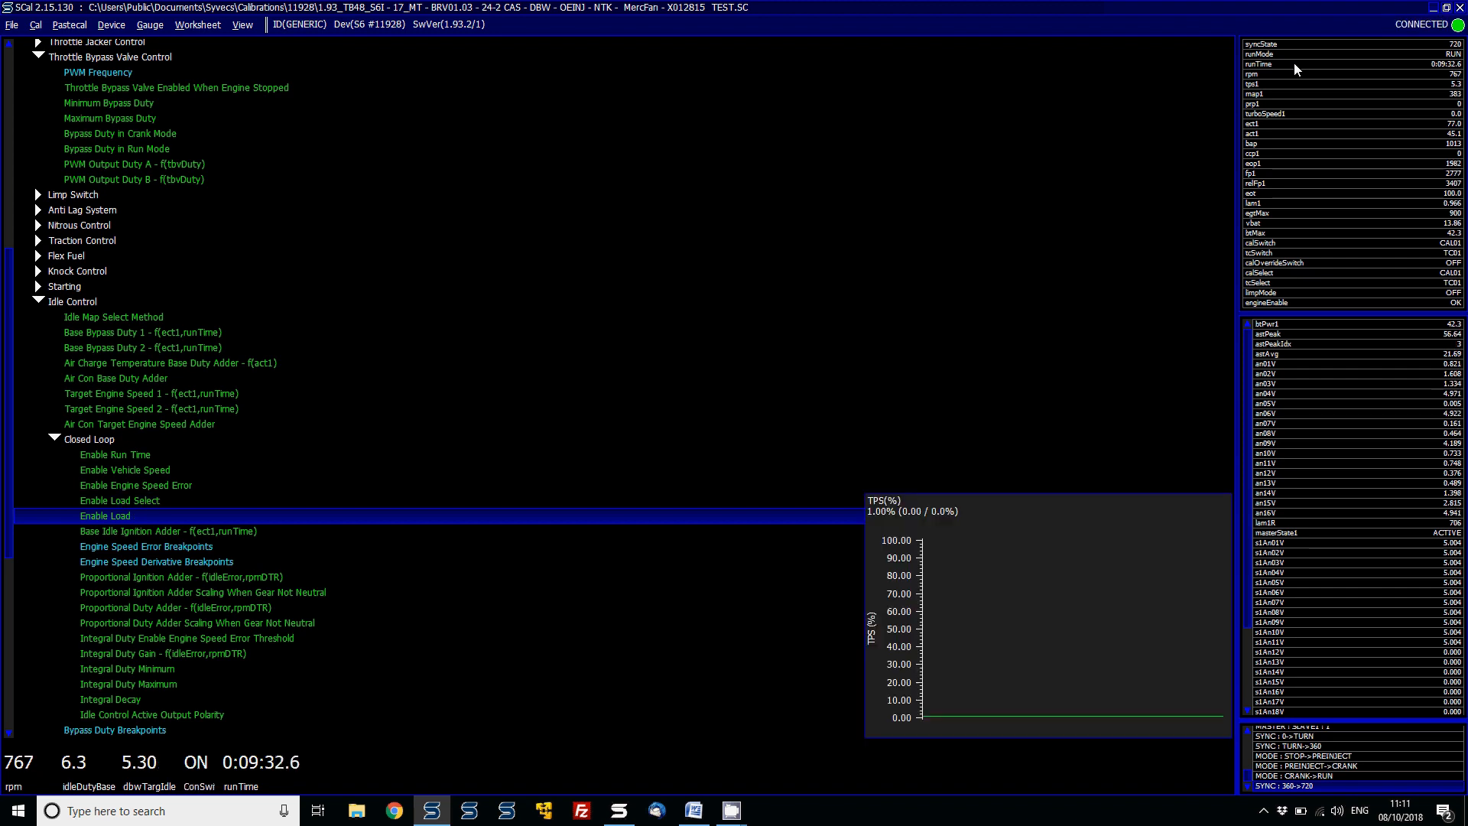
# - Open the Enable Load setting and add the idleControlActive channel to the gauge strip
pyautogui.press('Return')
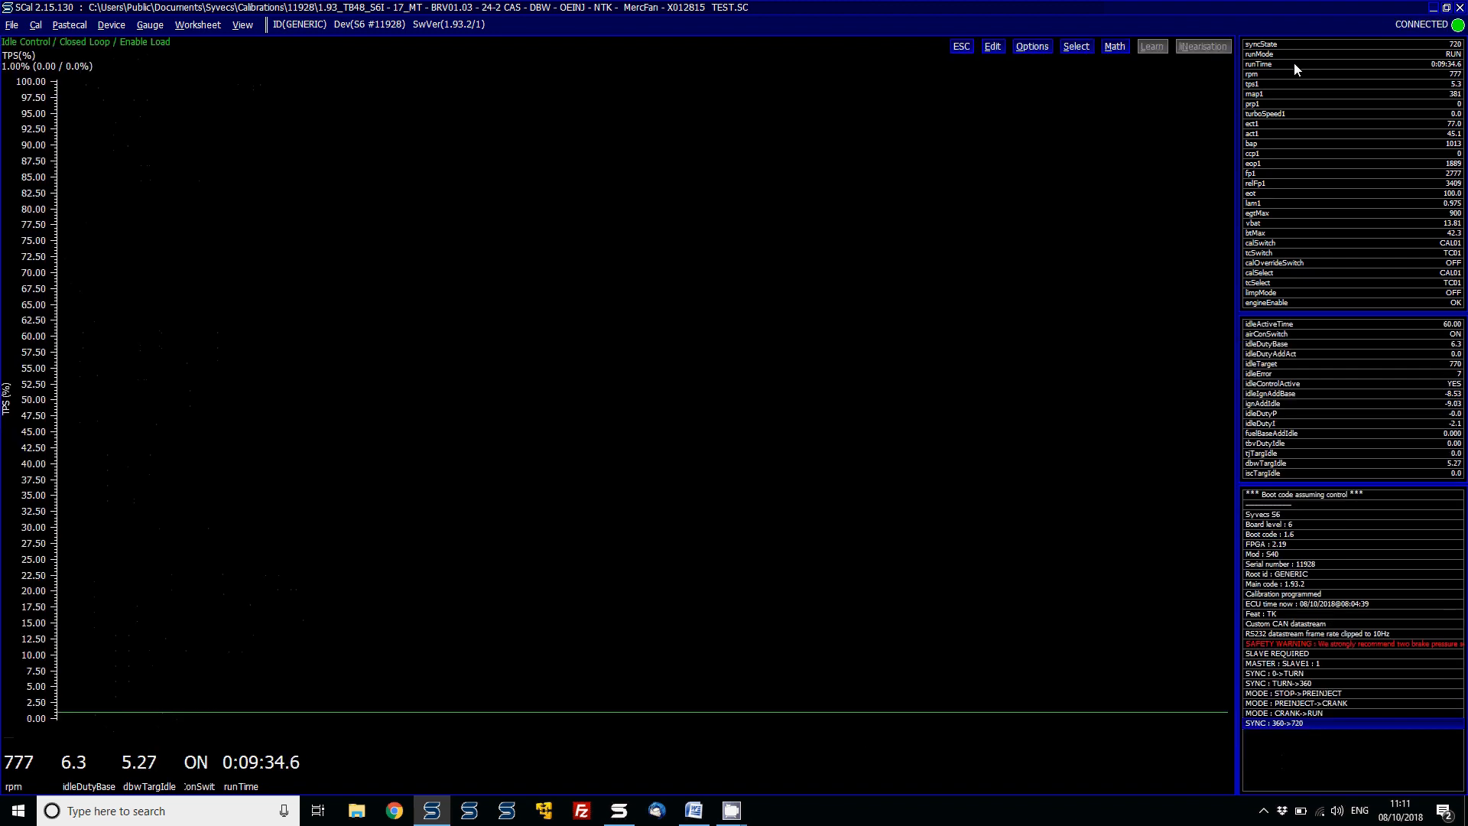
pyautogui.doubleClick(1279, 384)
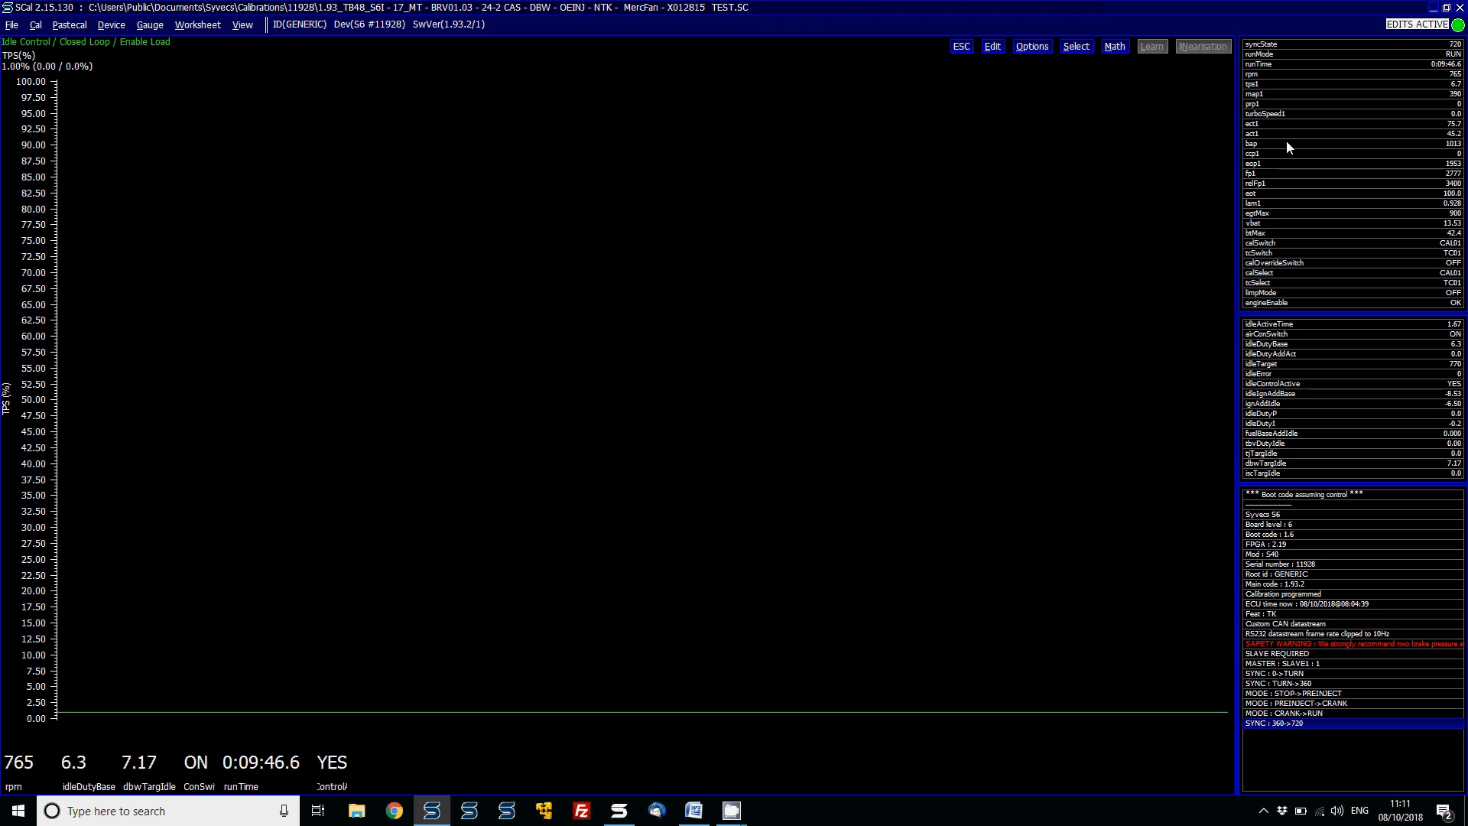
pyautogui.press('Escape')
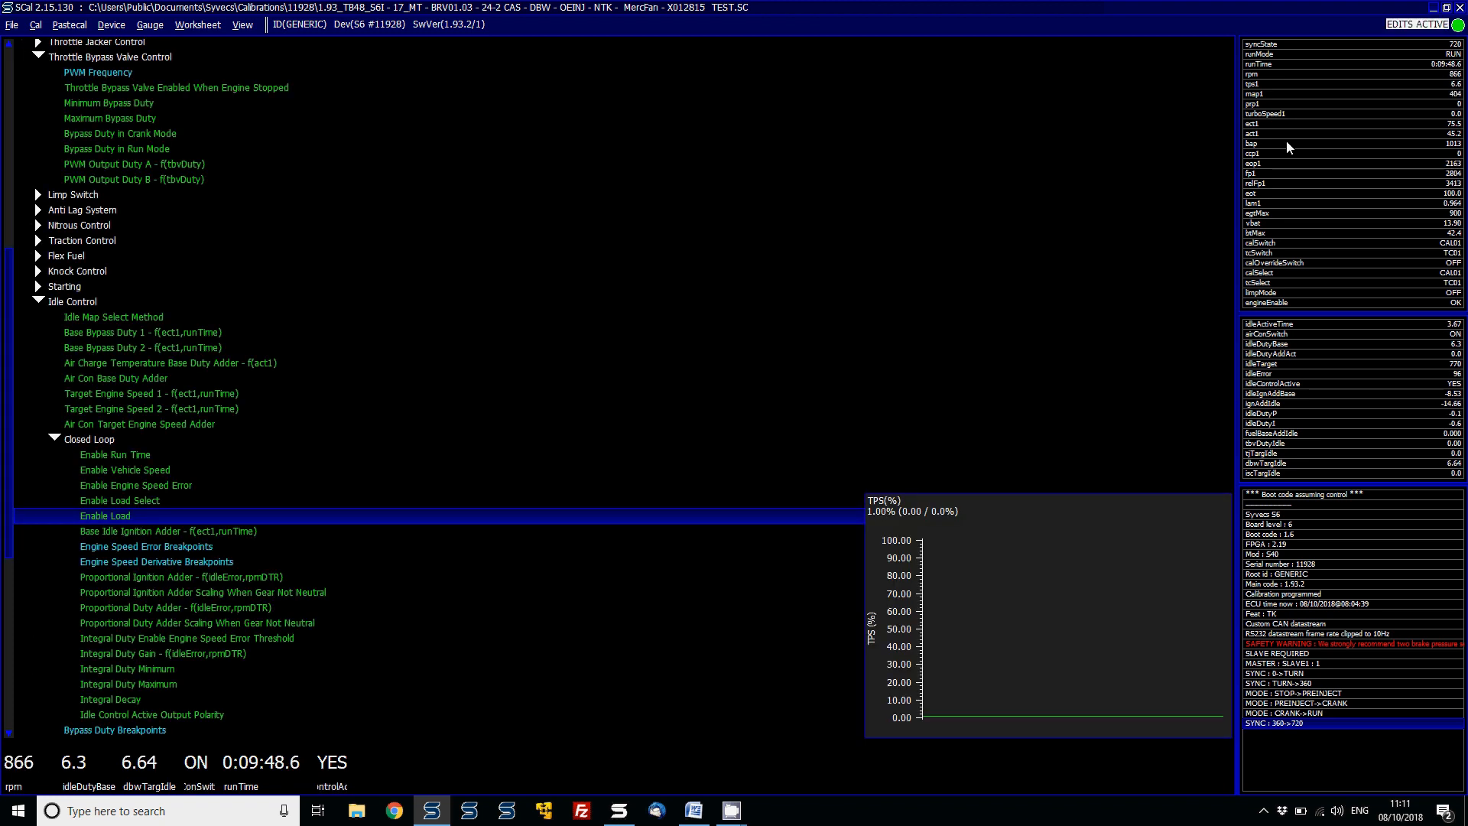
# - Open the Base Idle Ignition Adder table to inspect it, then preview Engine Speed Error Breakpoints
pyautogui.press('Down')
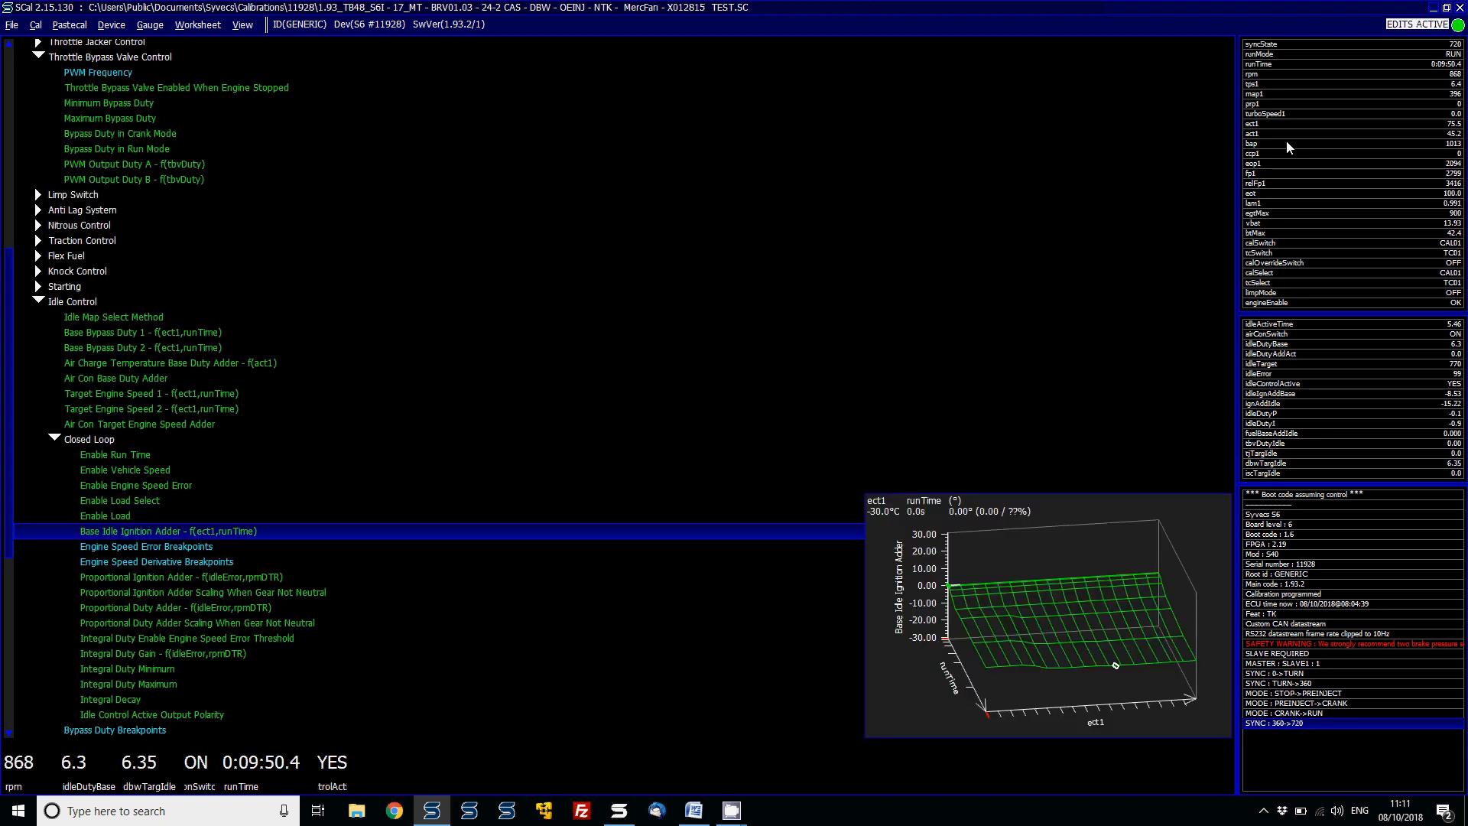
pyautogui.press('Return')
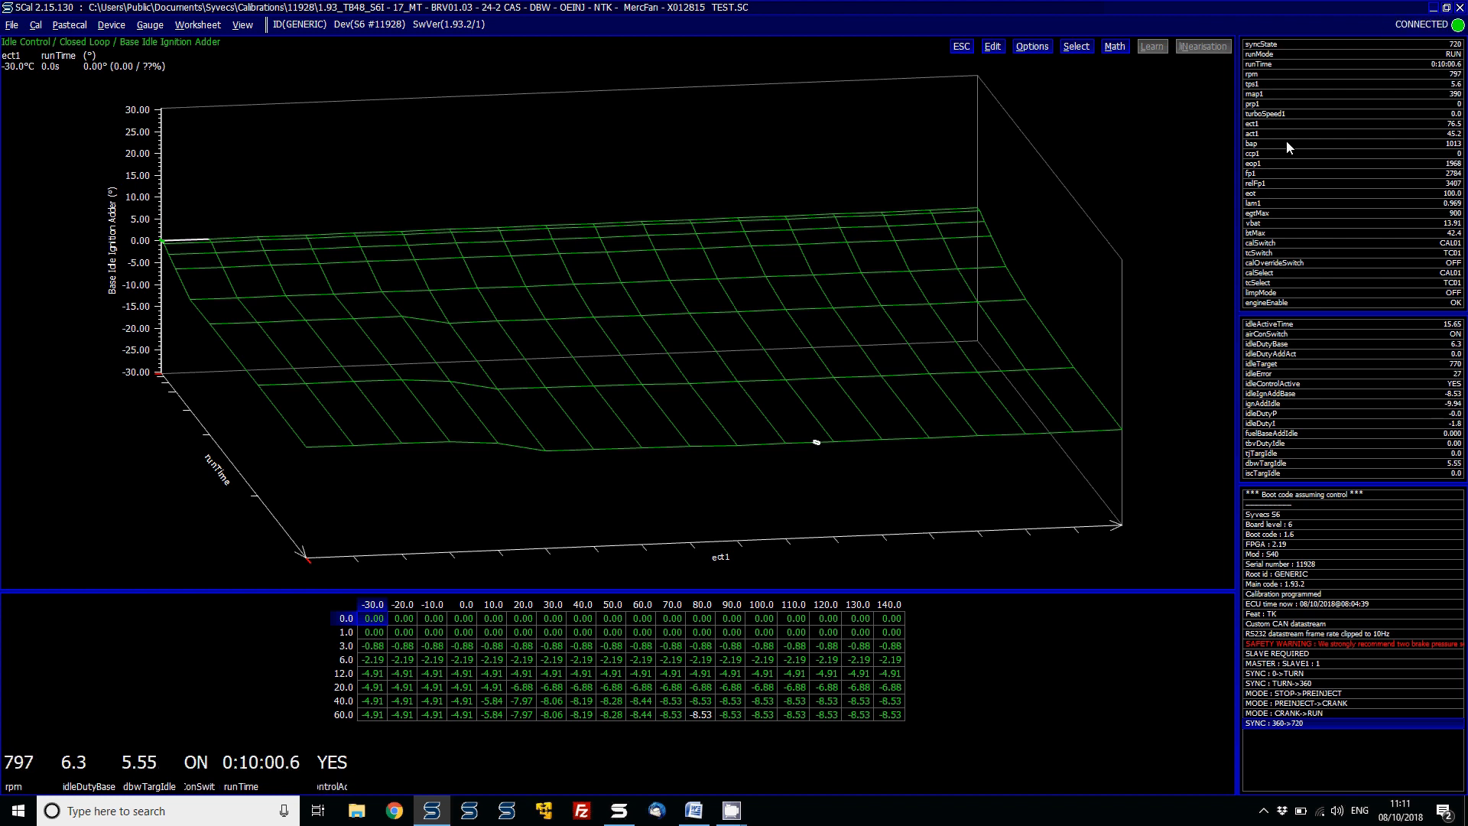
pyautogui.press('Escape')
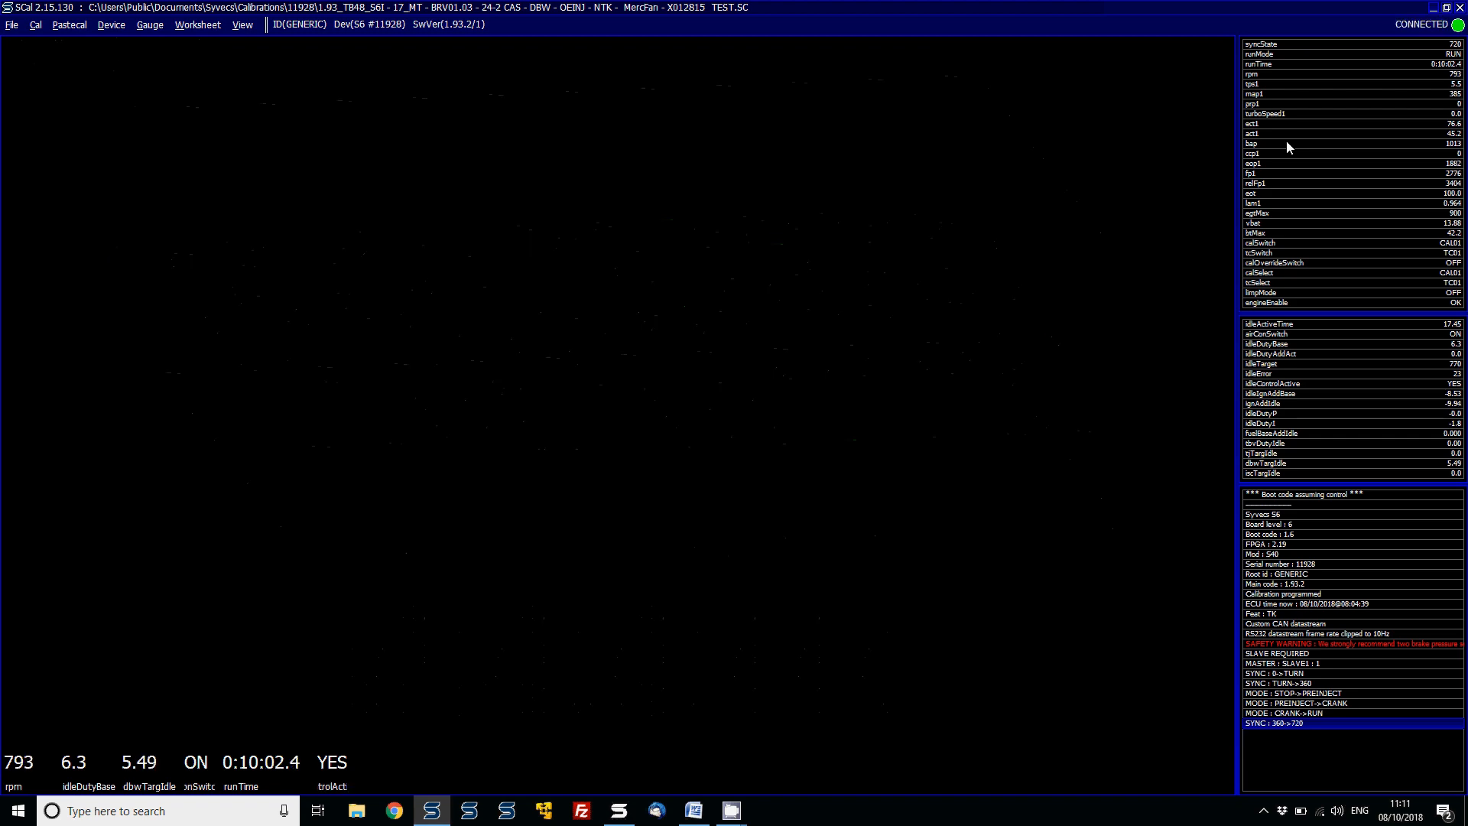
pyautogui.press('Down')
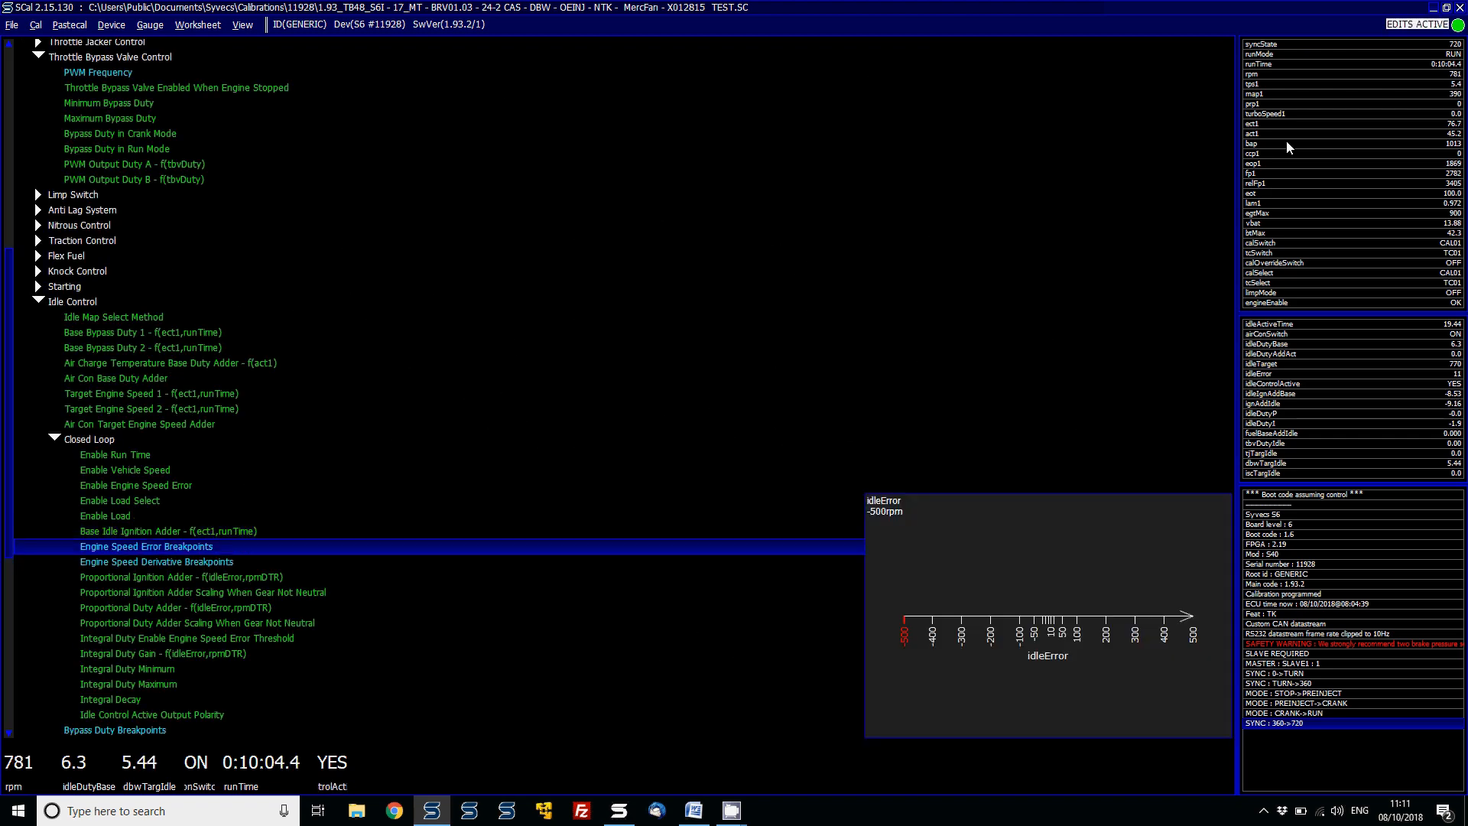
# - Open the Base Ignition Angle 1 map from the top of the tree to inspect it
pyautogui.press('Home')
pyautogui.press('Down')
pyautogui.press('Down')
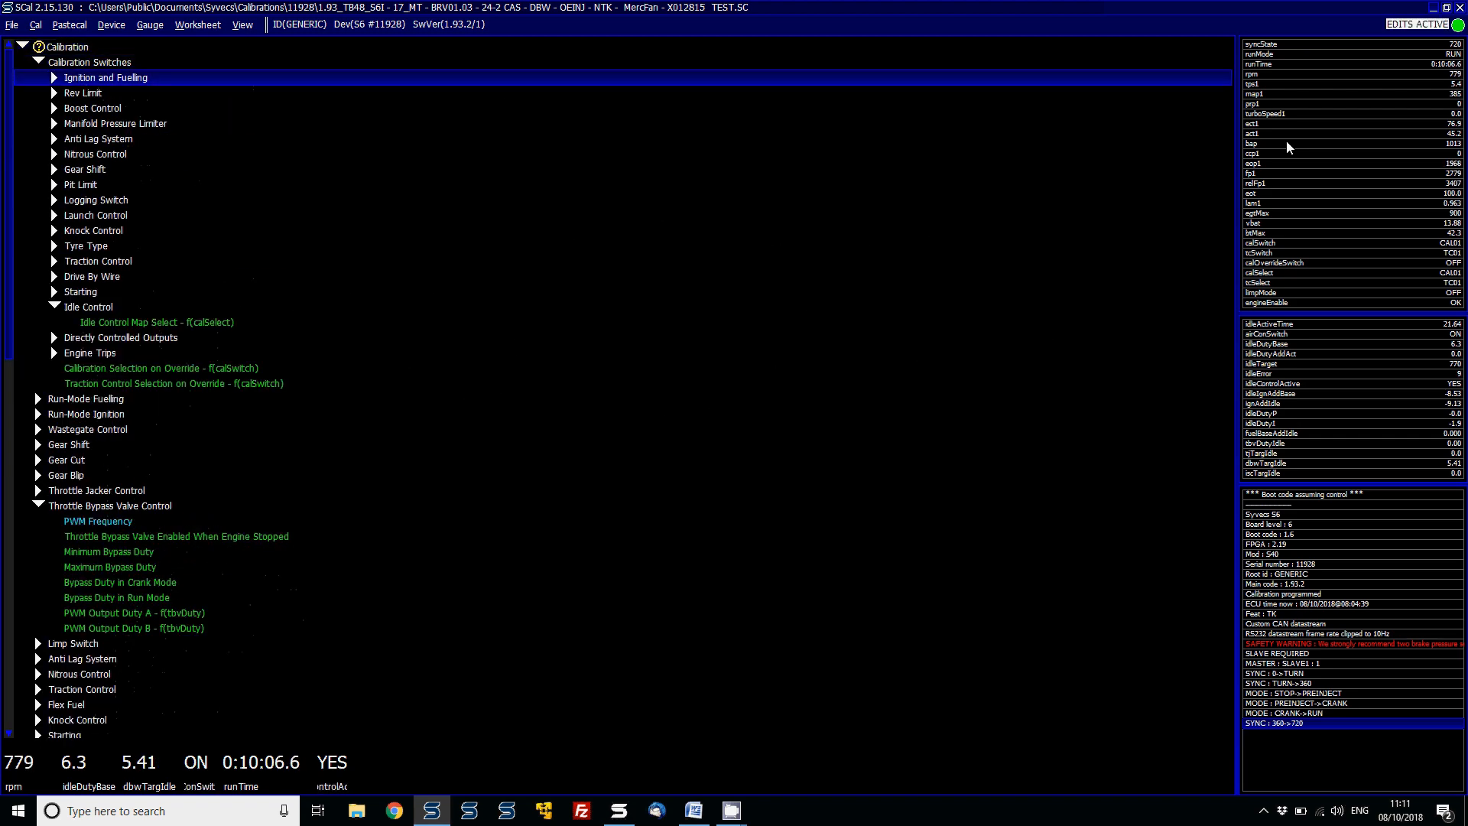
pyautogui.press('Up')
pyautogui.press('Left')
pyautogui.press('3')
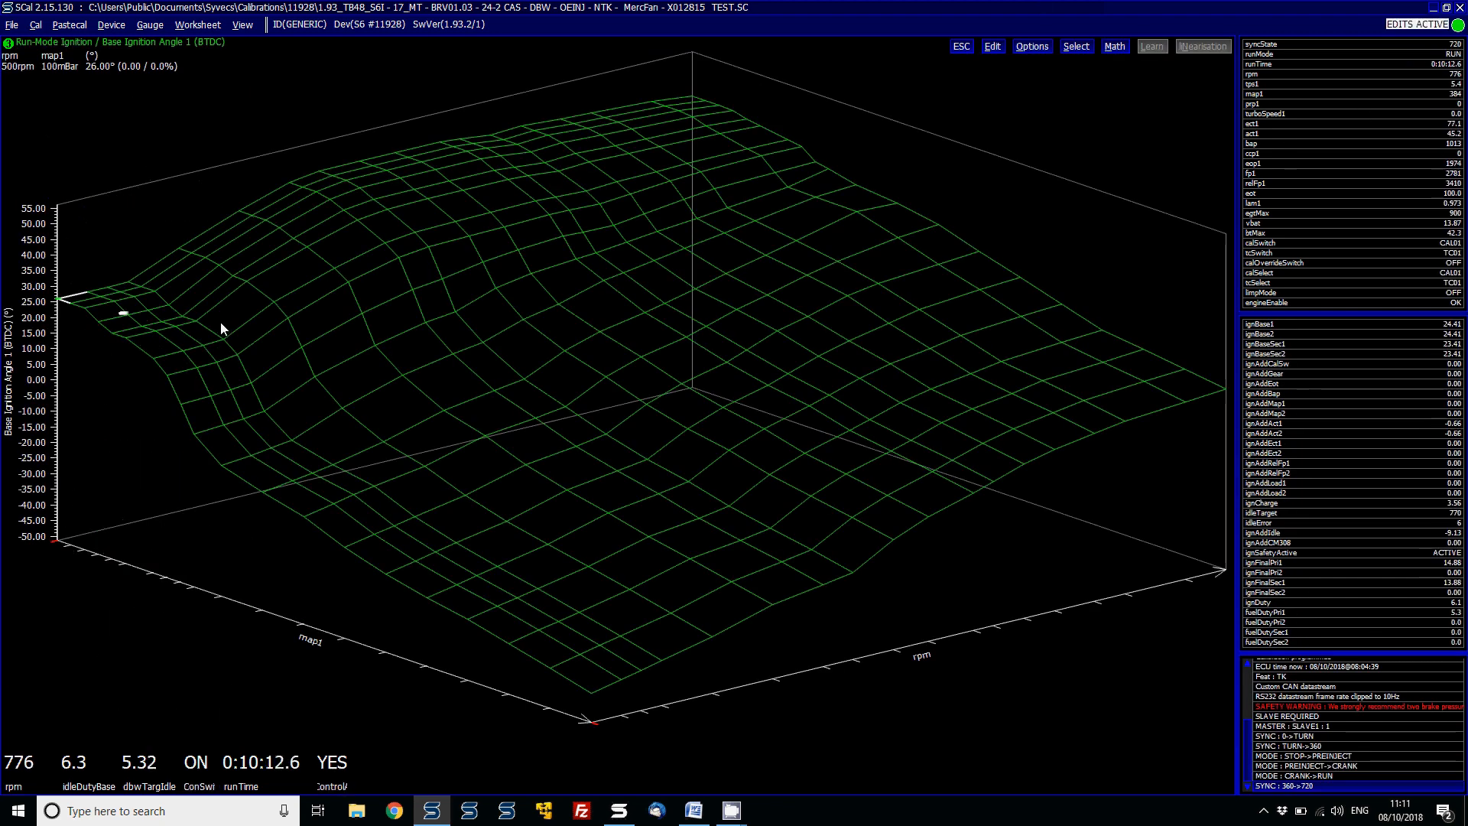
pyautogui.press('Escape')
# - Browse back through the Closed Loop items to preview the Proportional Ignition Adder map
pyautogui.press('pagedown')
pyautogui.press('Up')
pyautogui.press('Up')
pyautogui.press('Down')
pyautogui.press('Down')
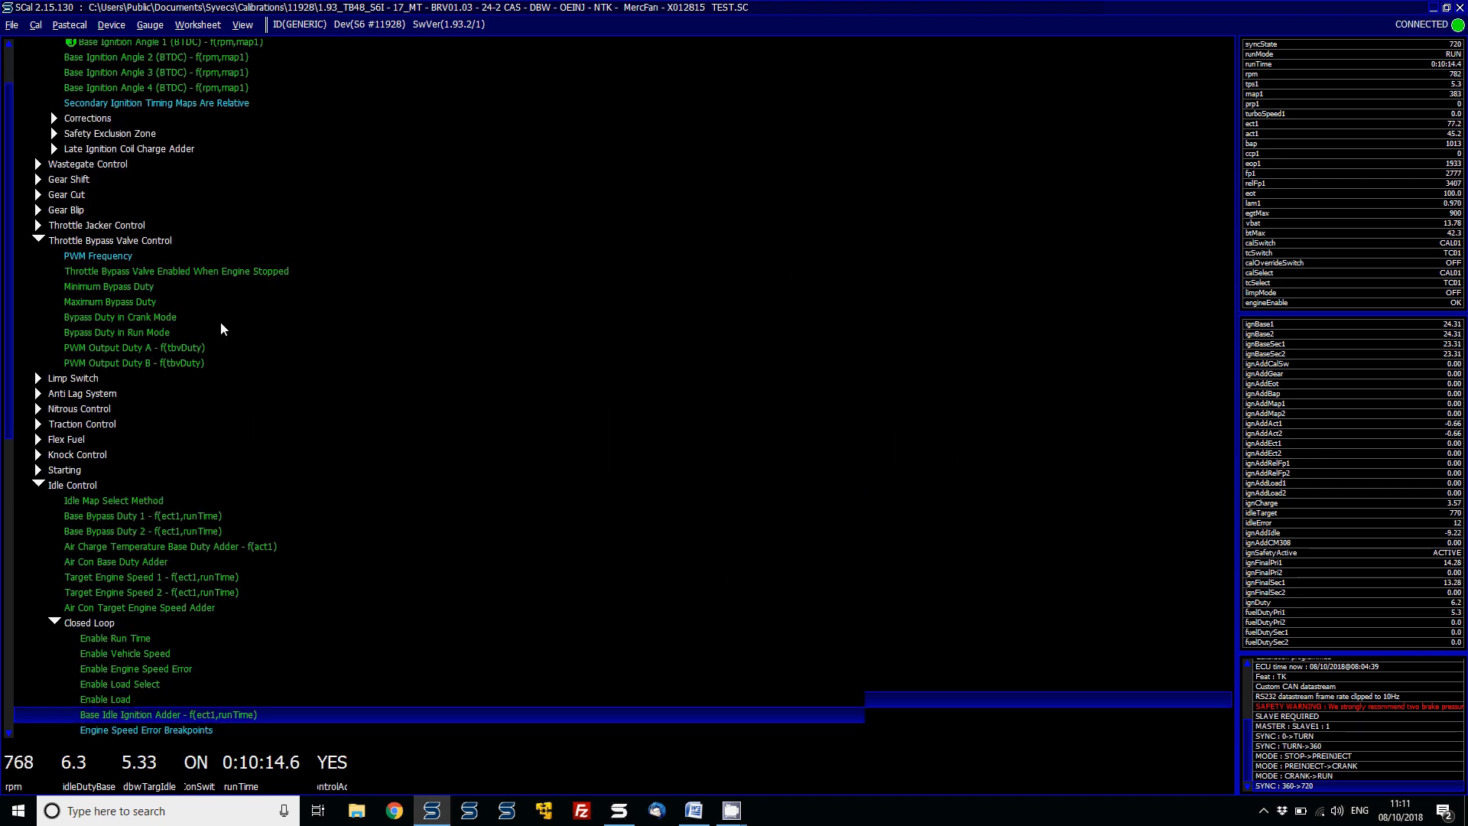
pyautogui.press('Down')
pyautogui.press('Down')
pyautogui.press('Down')
pyautogui.press('Down')
pyautogui.press('Down')
pyautogui.press('Down')
pyautogui.press('Down')
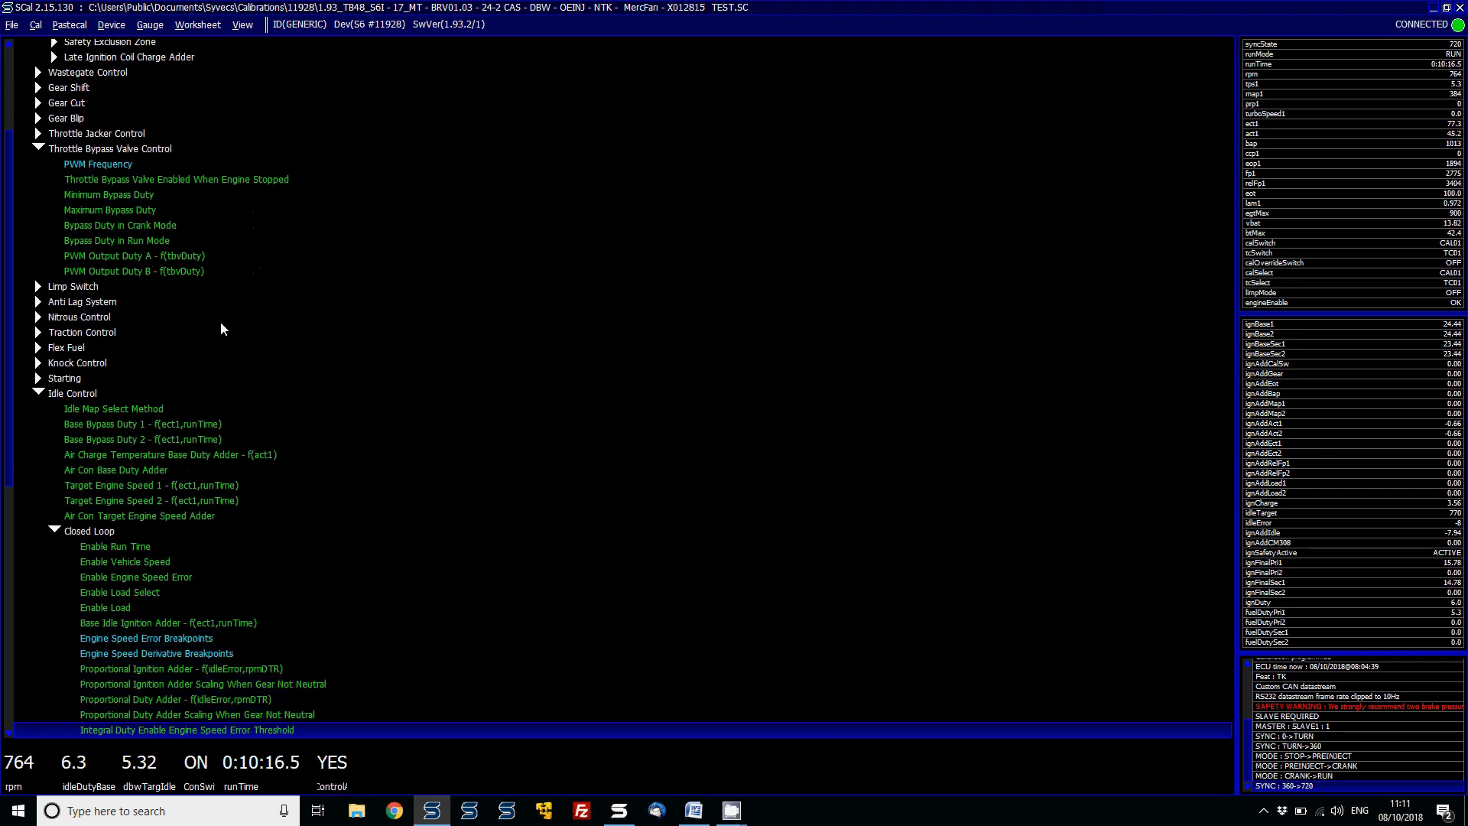
pyautogui.press('Down')
pyautogui.press('Down')
pyautogui.press('Up')
pyautogui.press('Up')
pyautogui.press('Up')
pyautogui.press('Up')
pyautogui.press('Up')
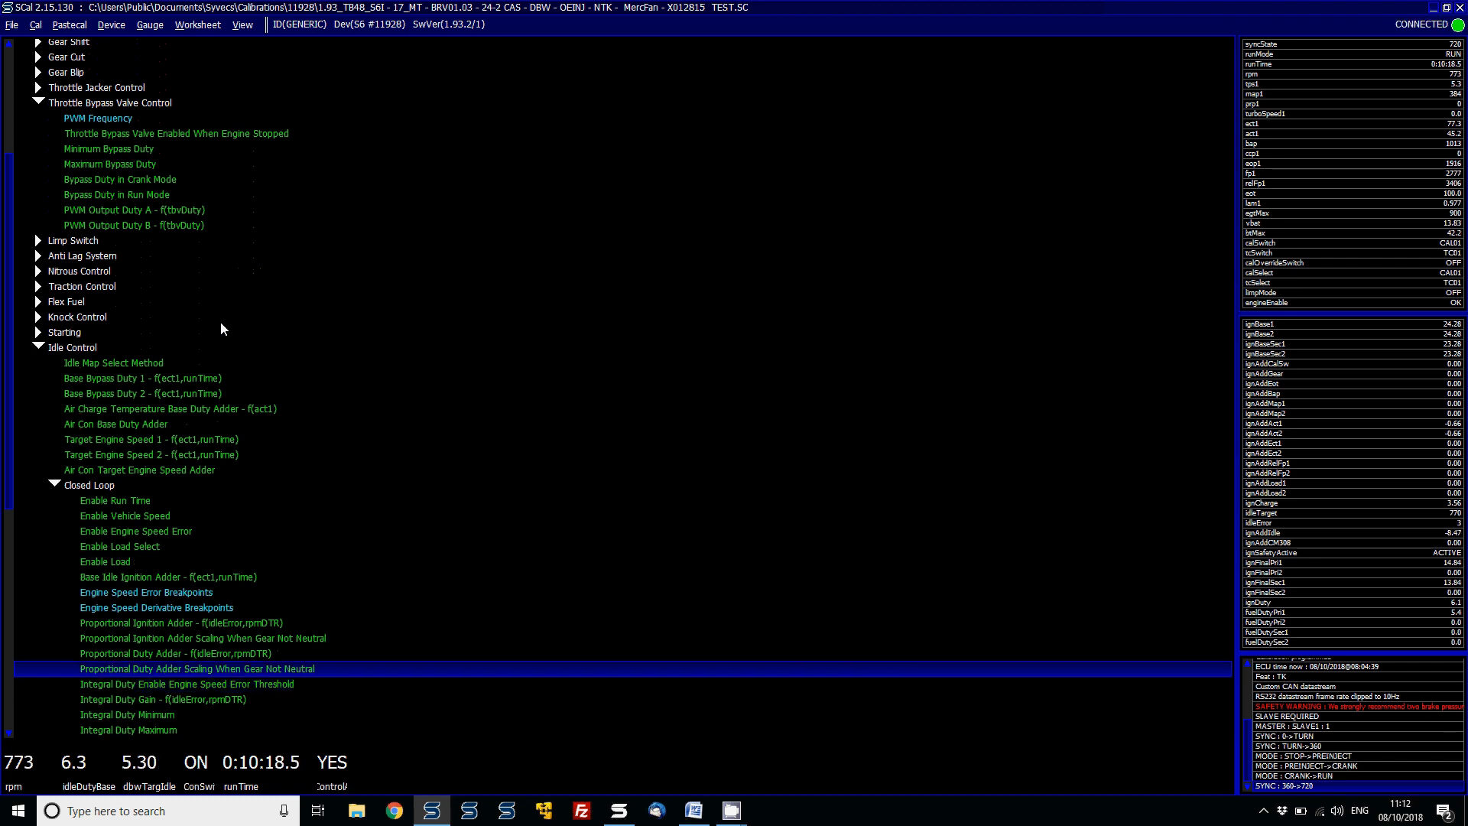
pyautogui.press('Up')
pyautogui.press('Up')
pyautogui.press('Up')
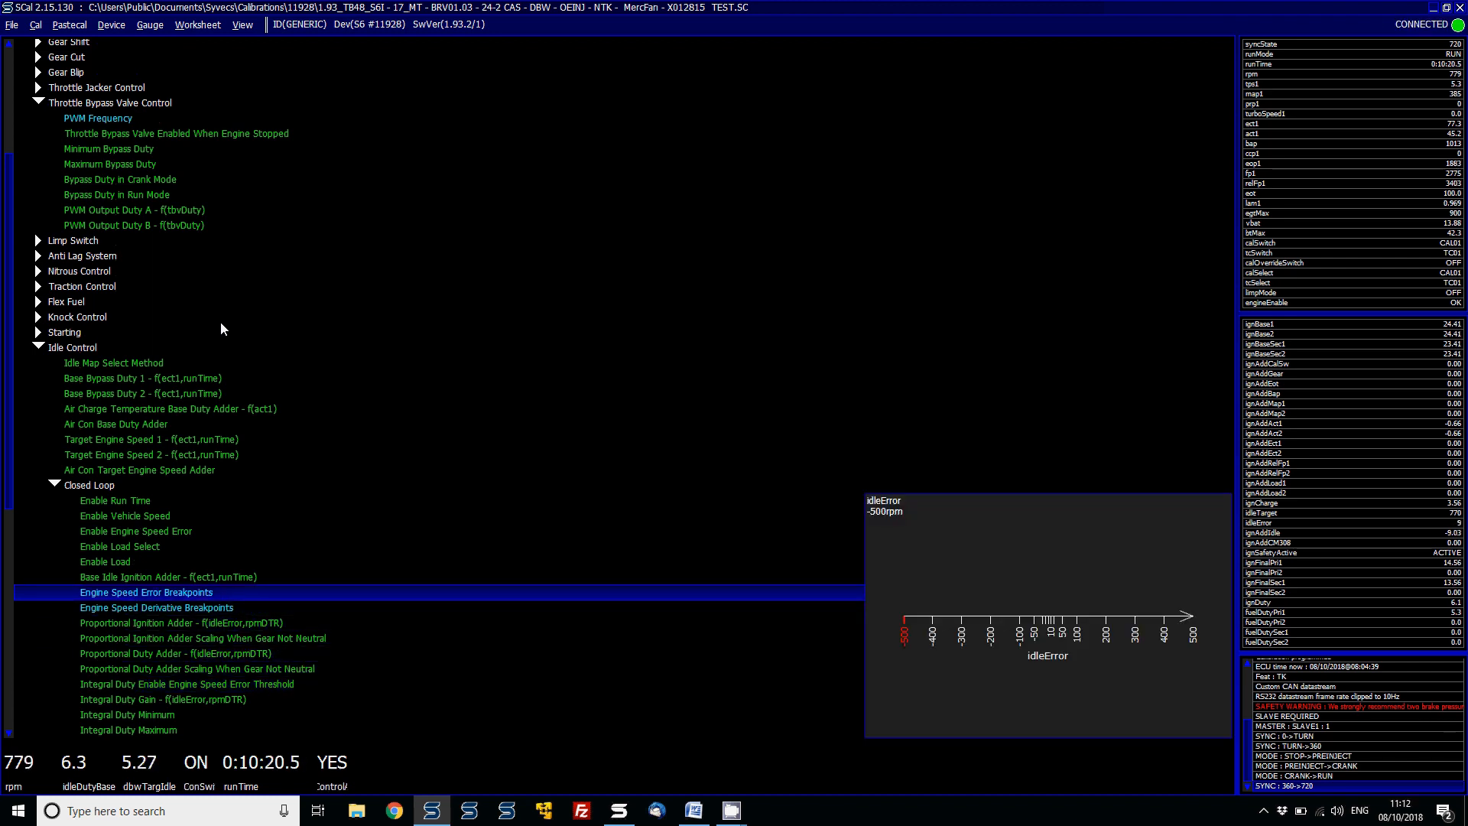
pyautogui.press('Down')
pyautogui.press('Down')
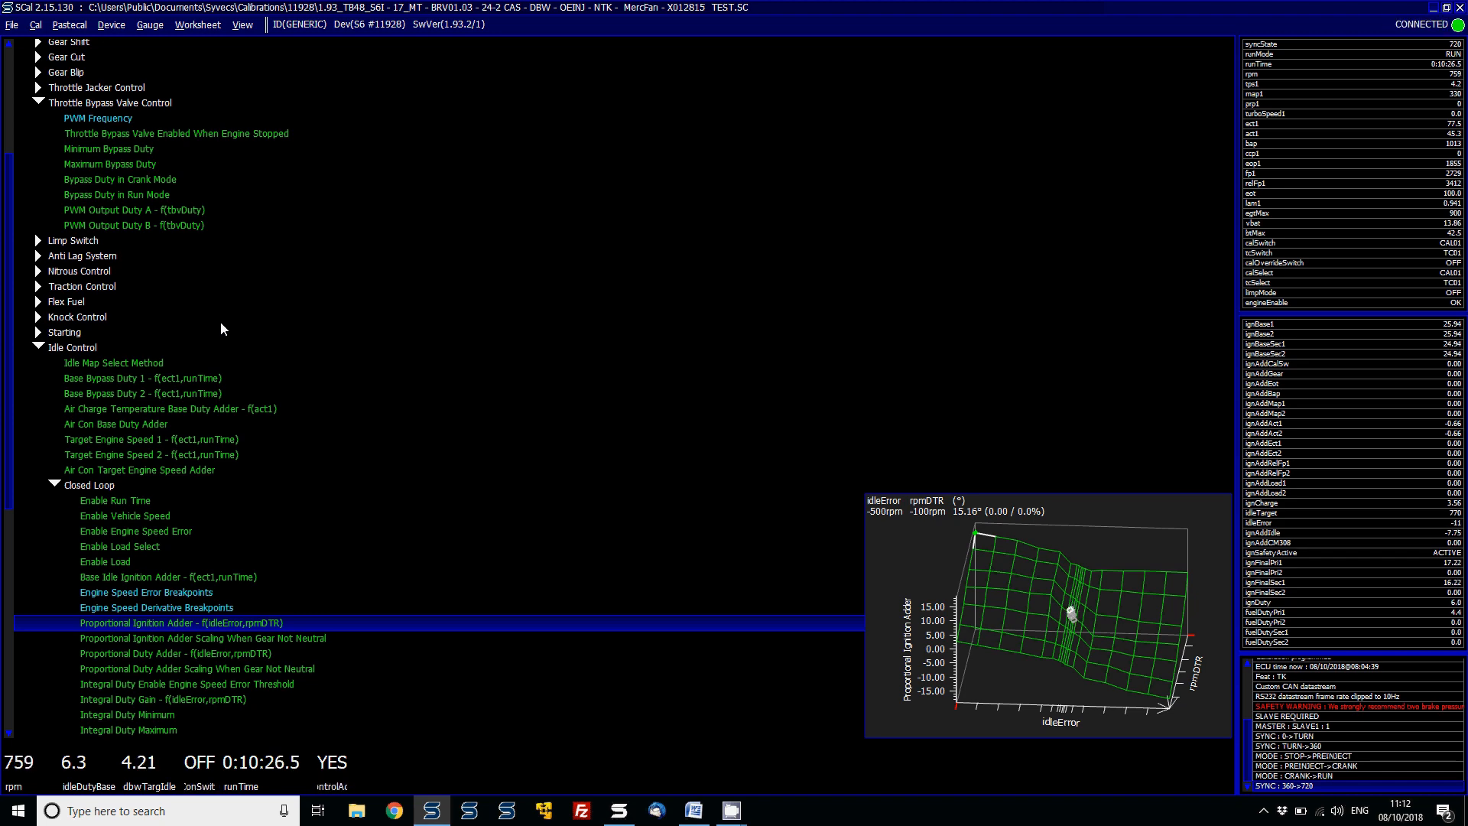
# - Open the Proportional Ignition Adder table, add idleTarget to the gauge strip and move the rpm gauge to its end
pyautogui.press('Return')
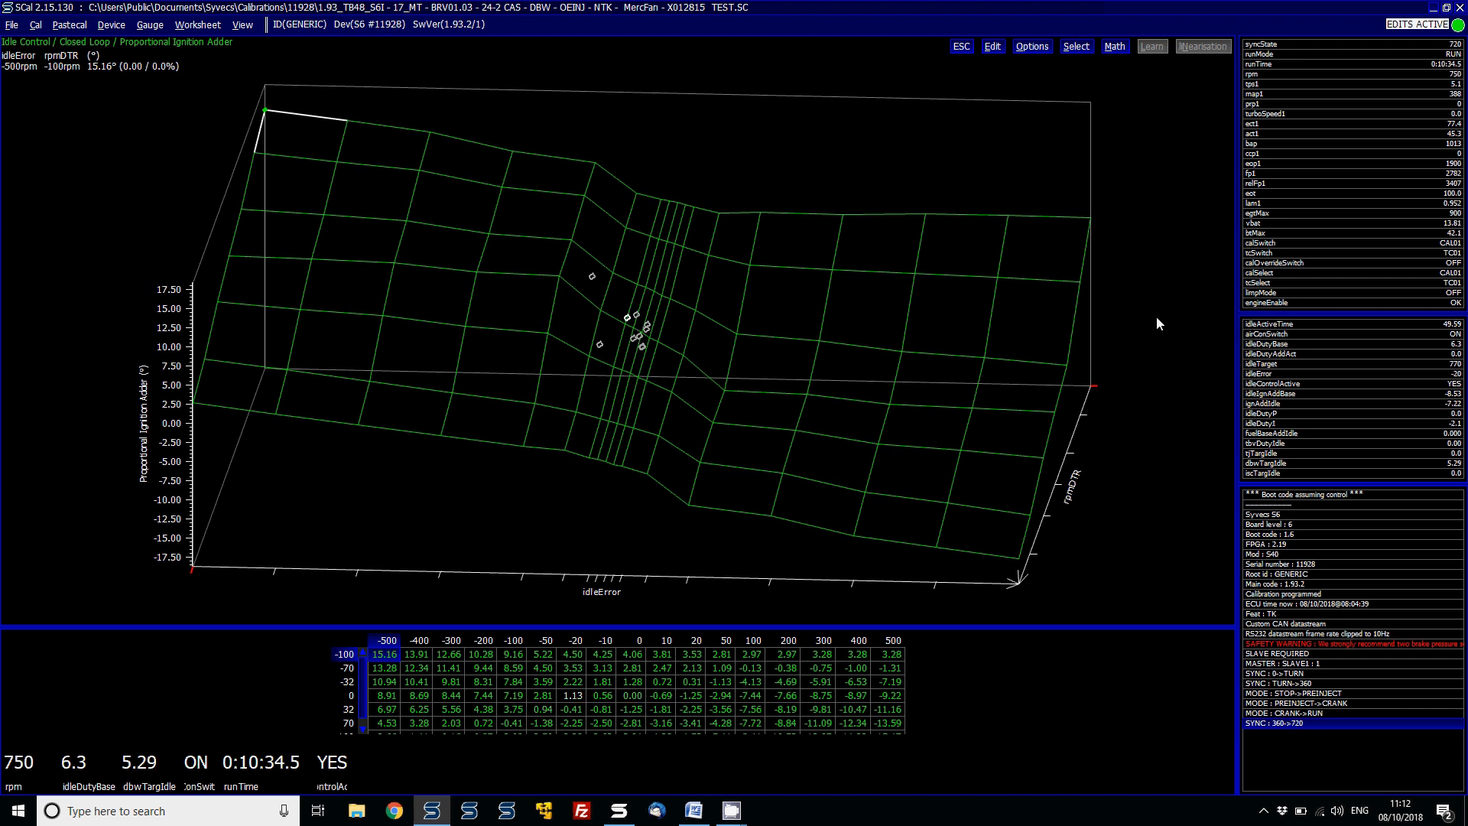
pyautogui.doubleClick(1258, 364)
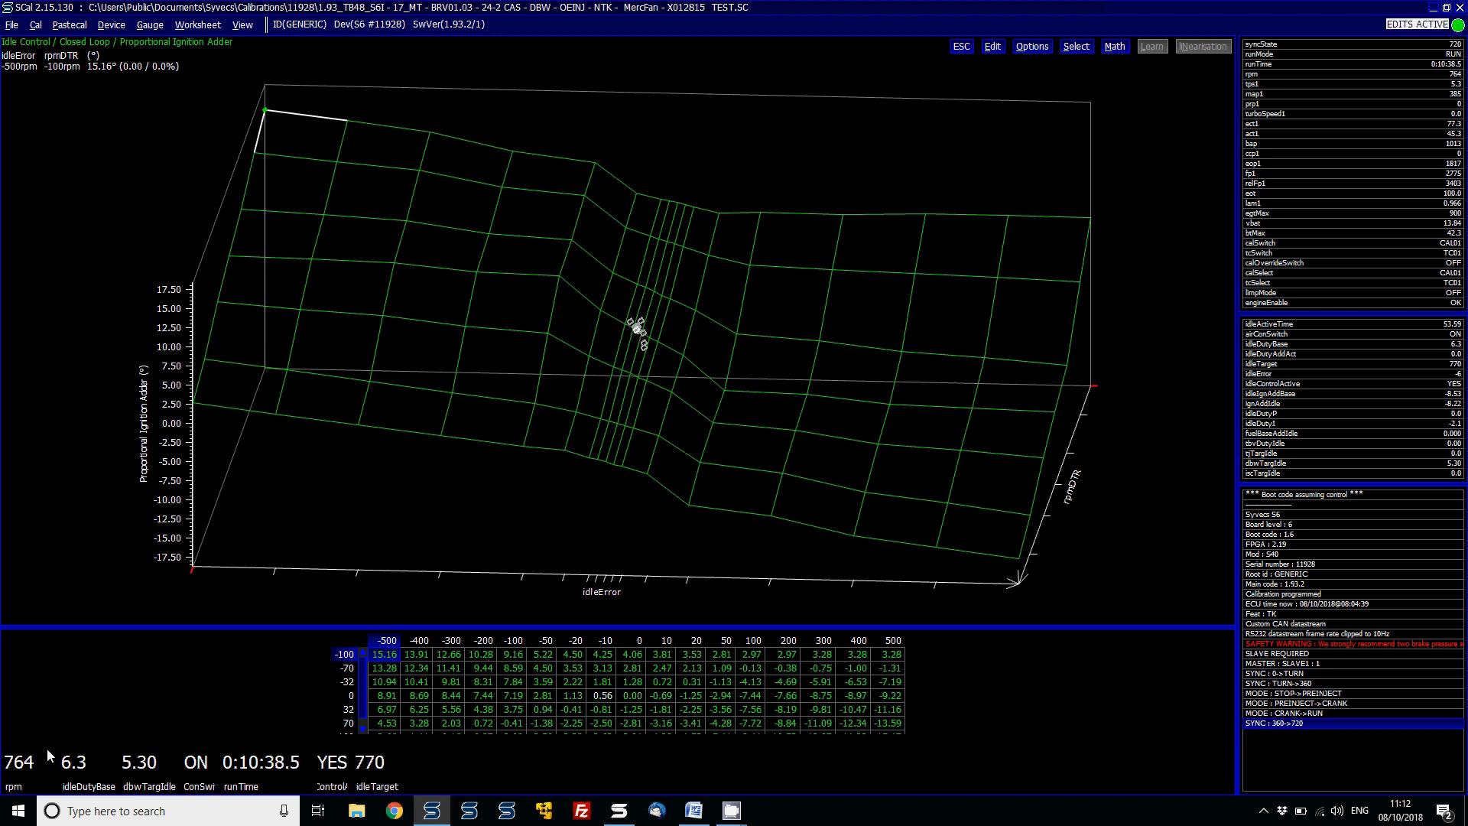
pyautogui.moveTo(25, 762); pyautogui.dragTo(383, 767)
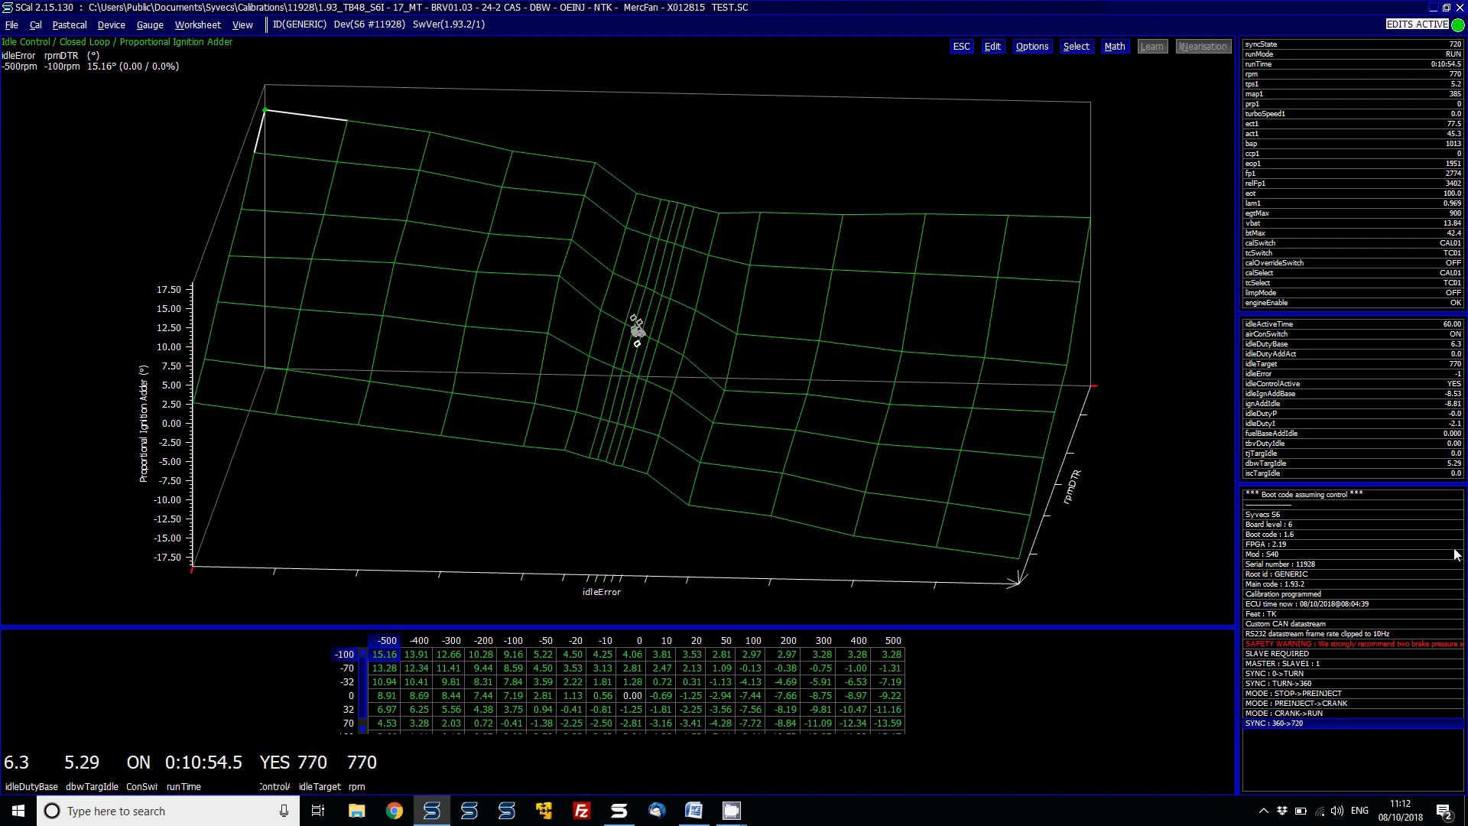
# - Add an idleError gauge to the gauge strip and leave the Proportional Ignition Adder table
pyautogui.doubleClick(1304, 370)
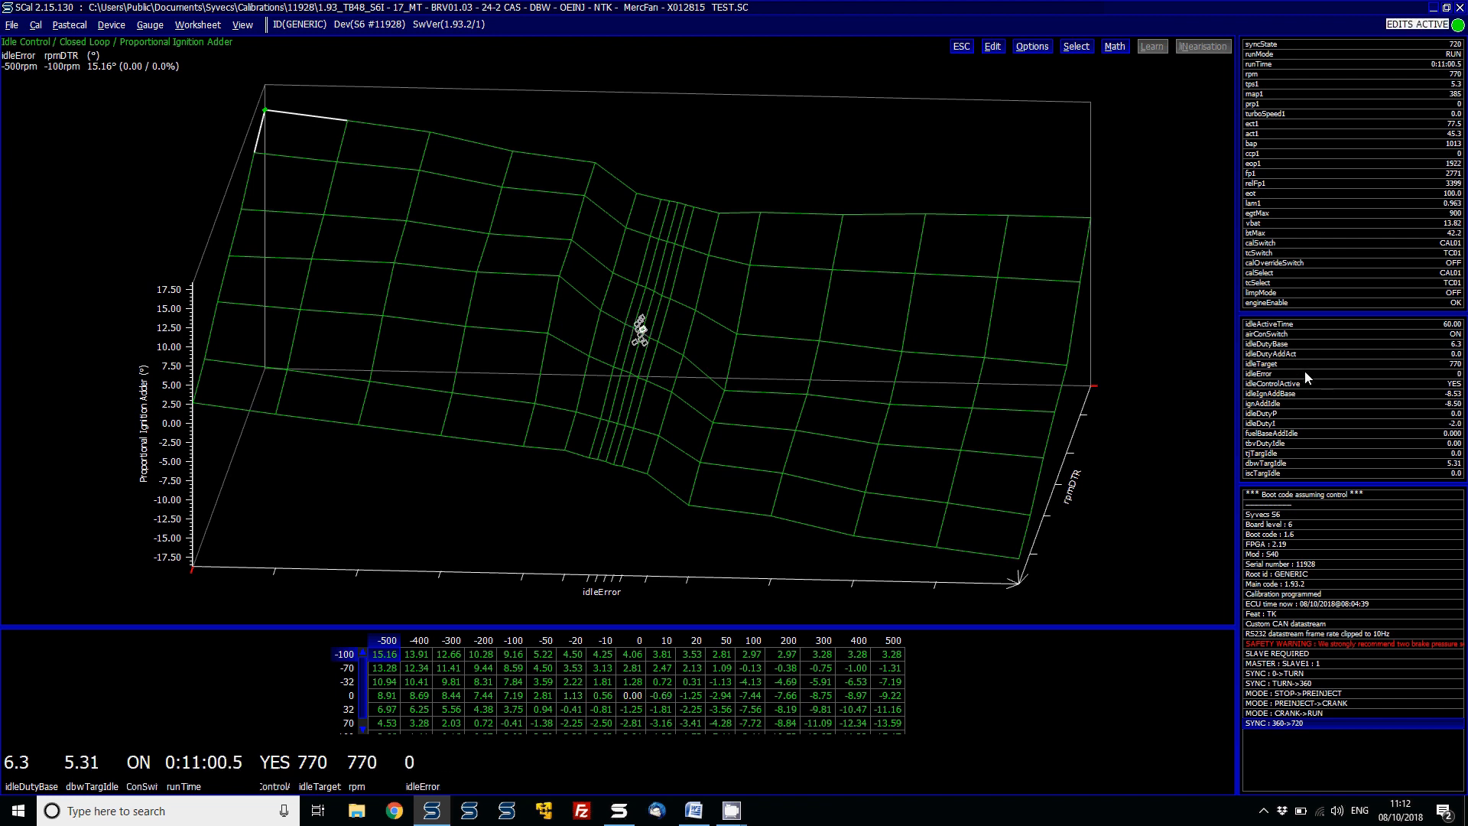
pyautogui.press('Escape')
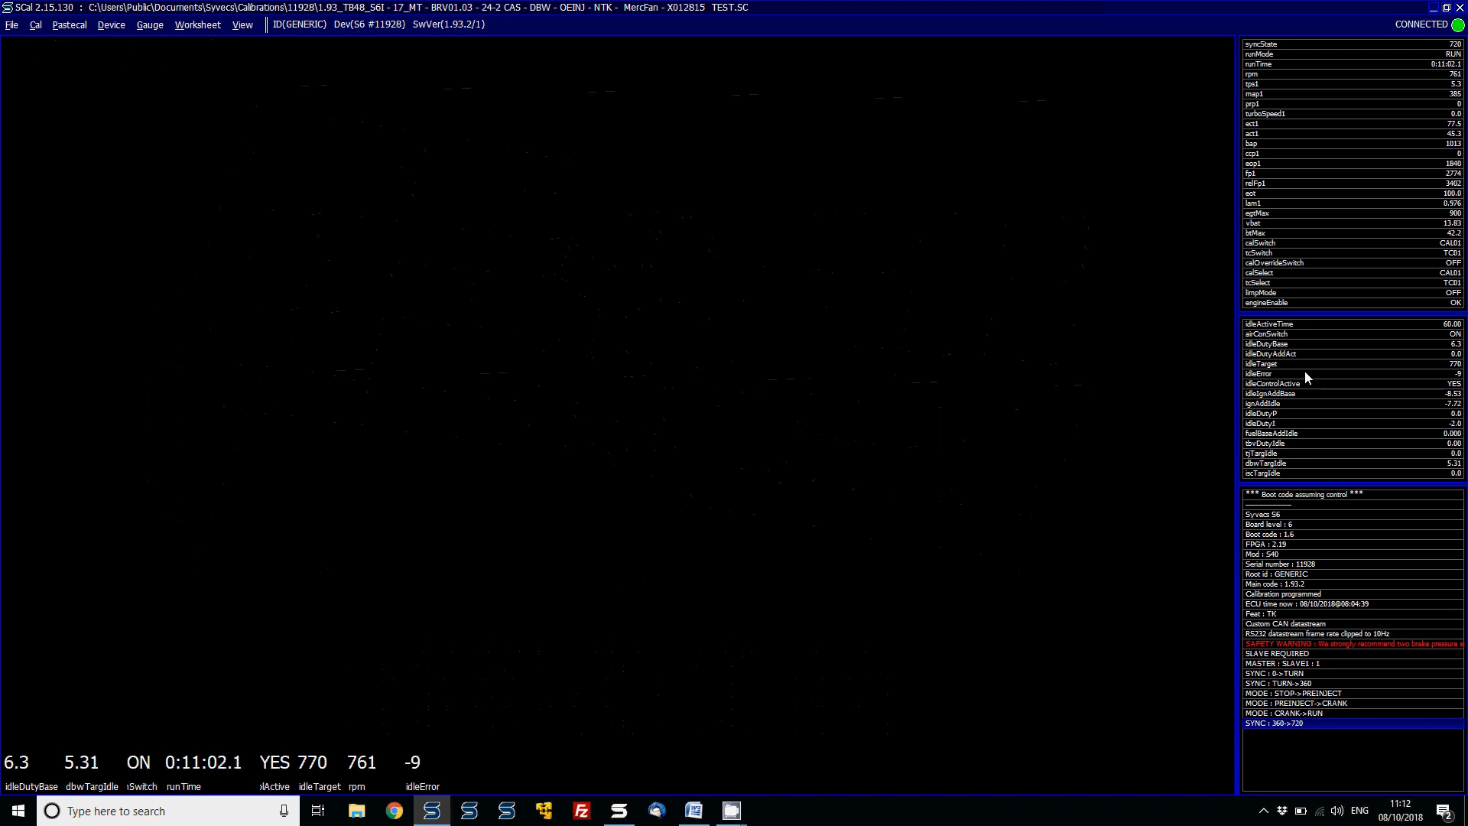
# - Open the Base Bypass Duty 1 table, add 1.5 to every cell, and undo the change
pyautogui.press('Up')
pyautogui.press('Up')
pyautogui.press('Up')
pyautogui.press('Up')
pyautogui.press('Up')
pyautogui.press('Up')
pyautogui.press('Up')
pyautogui.press('Up')
pyautogui.press('Up')
pyautogui.press('Up')
pyautogui.press('Up')
pyautogui.press('Up')
pyautogui.press('Up')
pyautogui.press('Up')
pyautogui.press('Up')
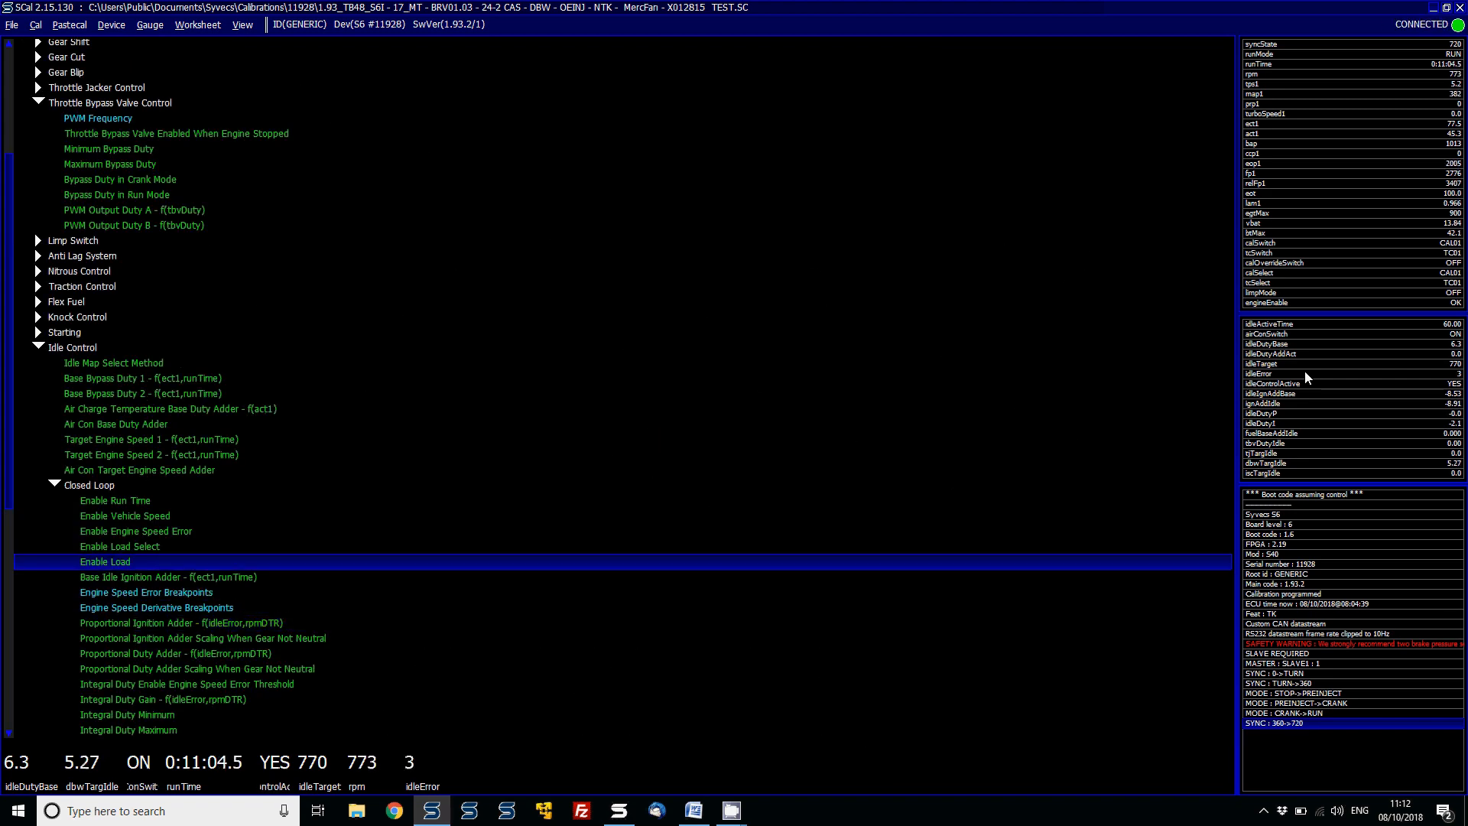
pyautogui.press('Up')
pyautogui.press('Return')
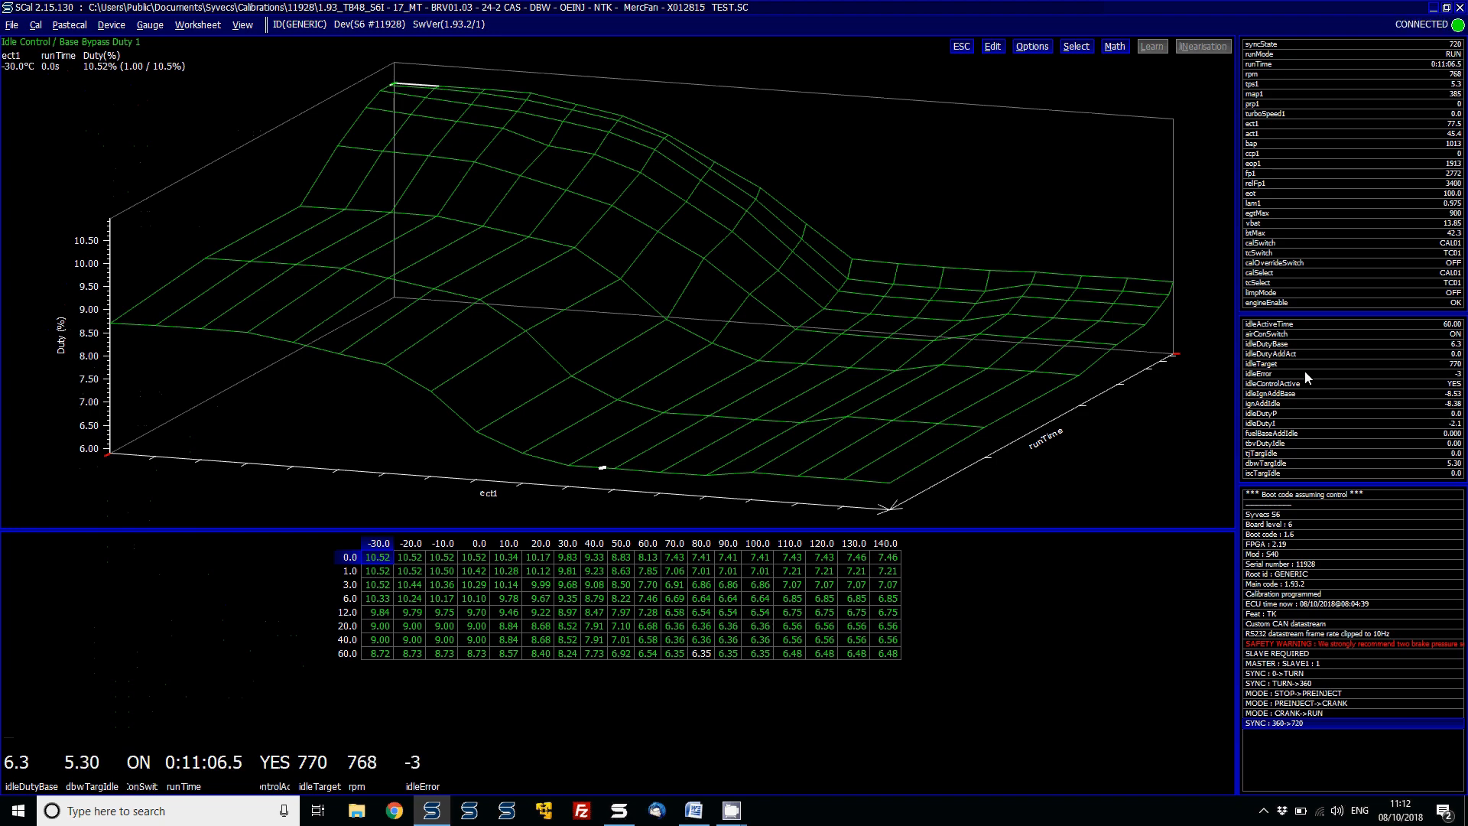
pyautogui.hotkey('ctrl', 'a')
pyautogui.write('m')
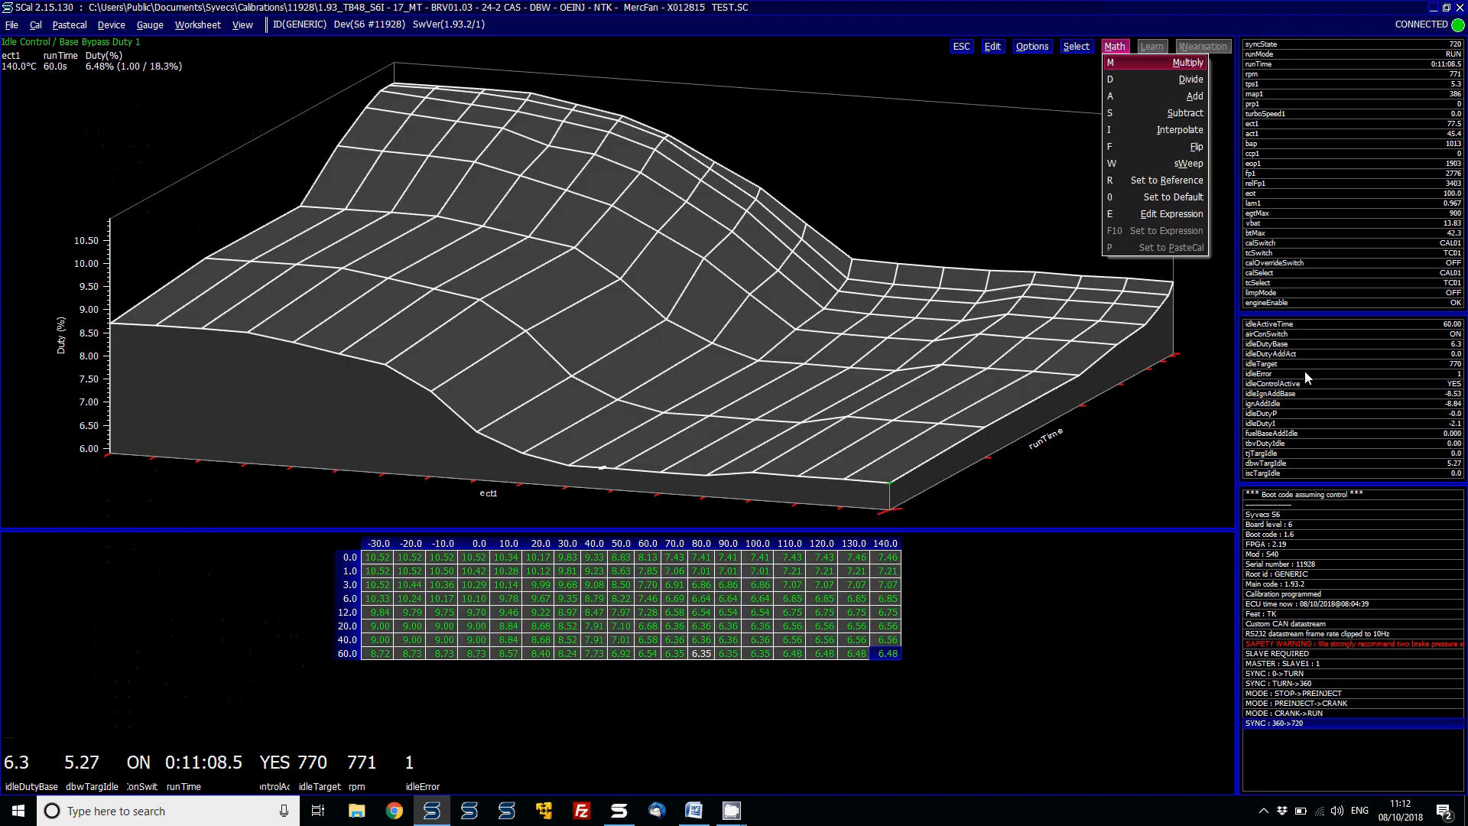
pyautogui.write('a1.5')
pyautogui.press('Return')
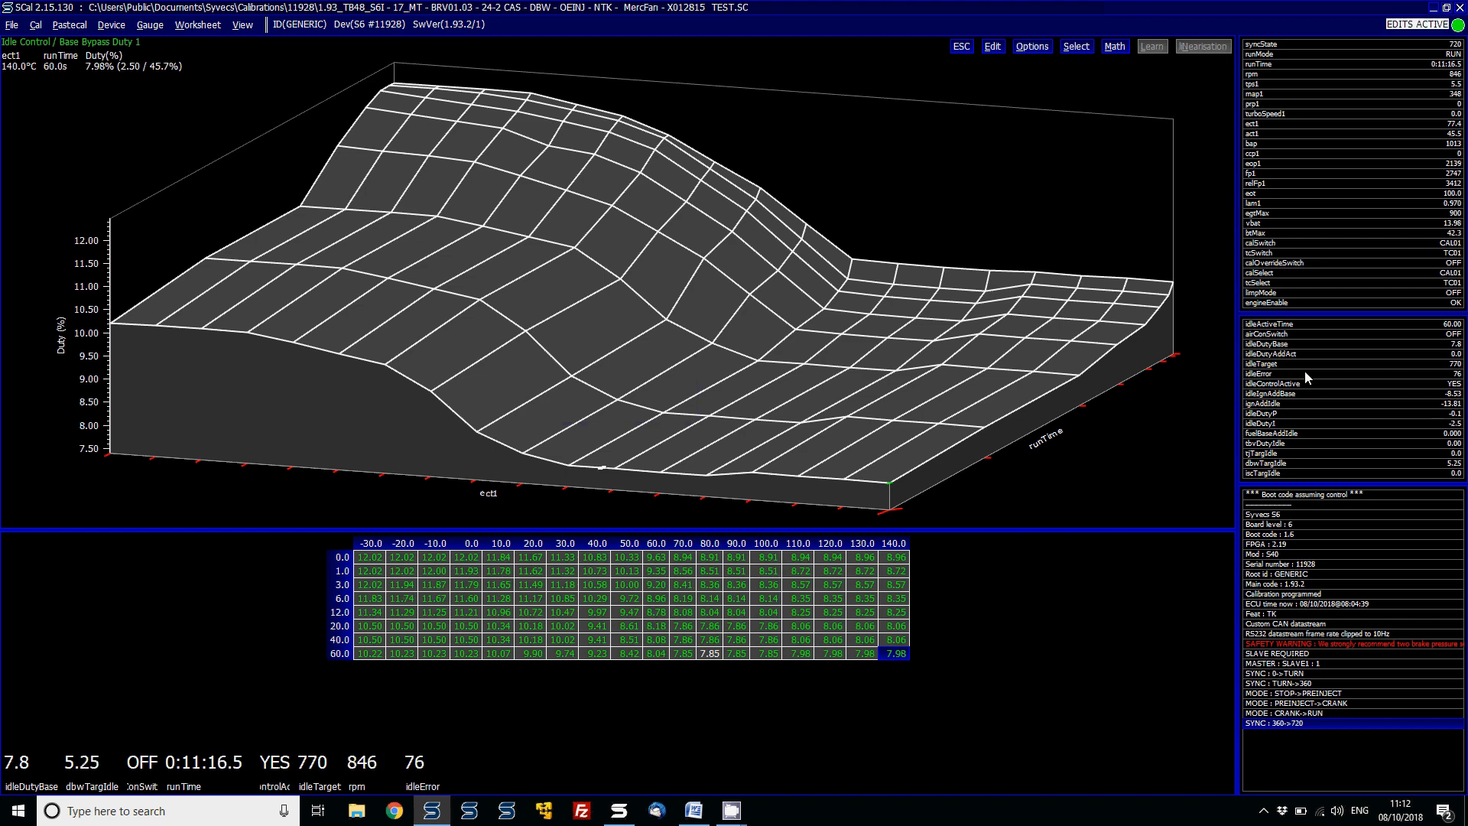
pyautogui.hotkey('ctrl', 'z')
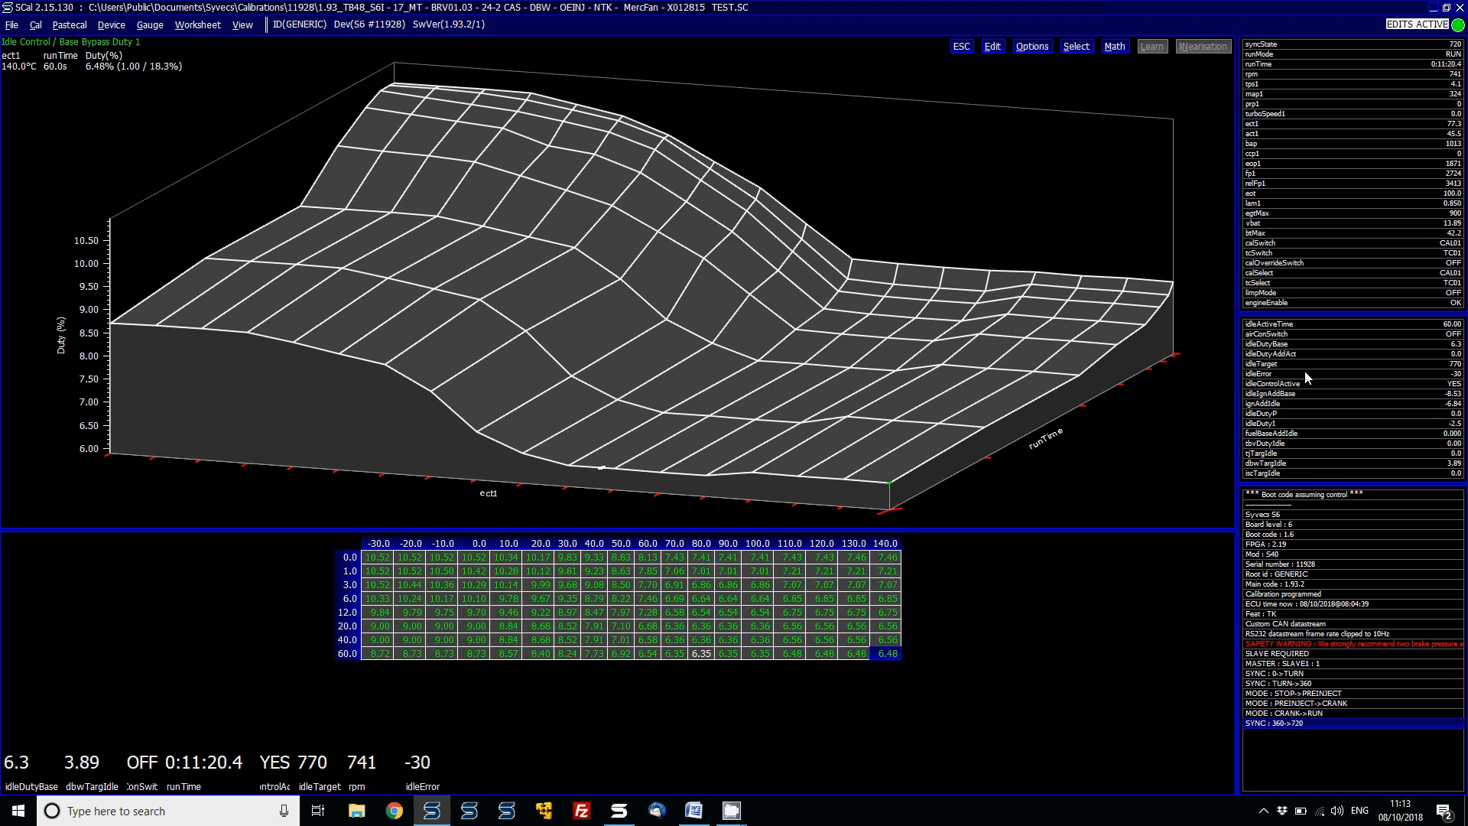
# - Reopen the Proportional Ignition Adder table and step through its cells across the idleError and rpmDTR breakpoints
pyautogui.press('Escape')
pyautogui.press('Down')
pyautogui.press('Down')
pyautogui.press('Down')
pyautogui.press('Down')
pyautogui.press('Down')
pyautogui.press('Down')
pyautogui.press('Down')
pyautogui.press('Down')
pyautogui.press('Down')
pyautogui.press('Down')
pyautogui.press('Down')
pyautogui.press('Down')
pyautogui.press('Down')
pyautogui.press('Down')
pyautogui.press('Down')
pyautogui.press('Down')
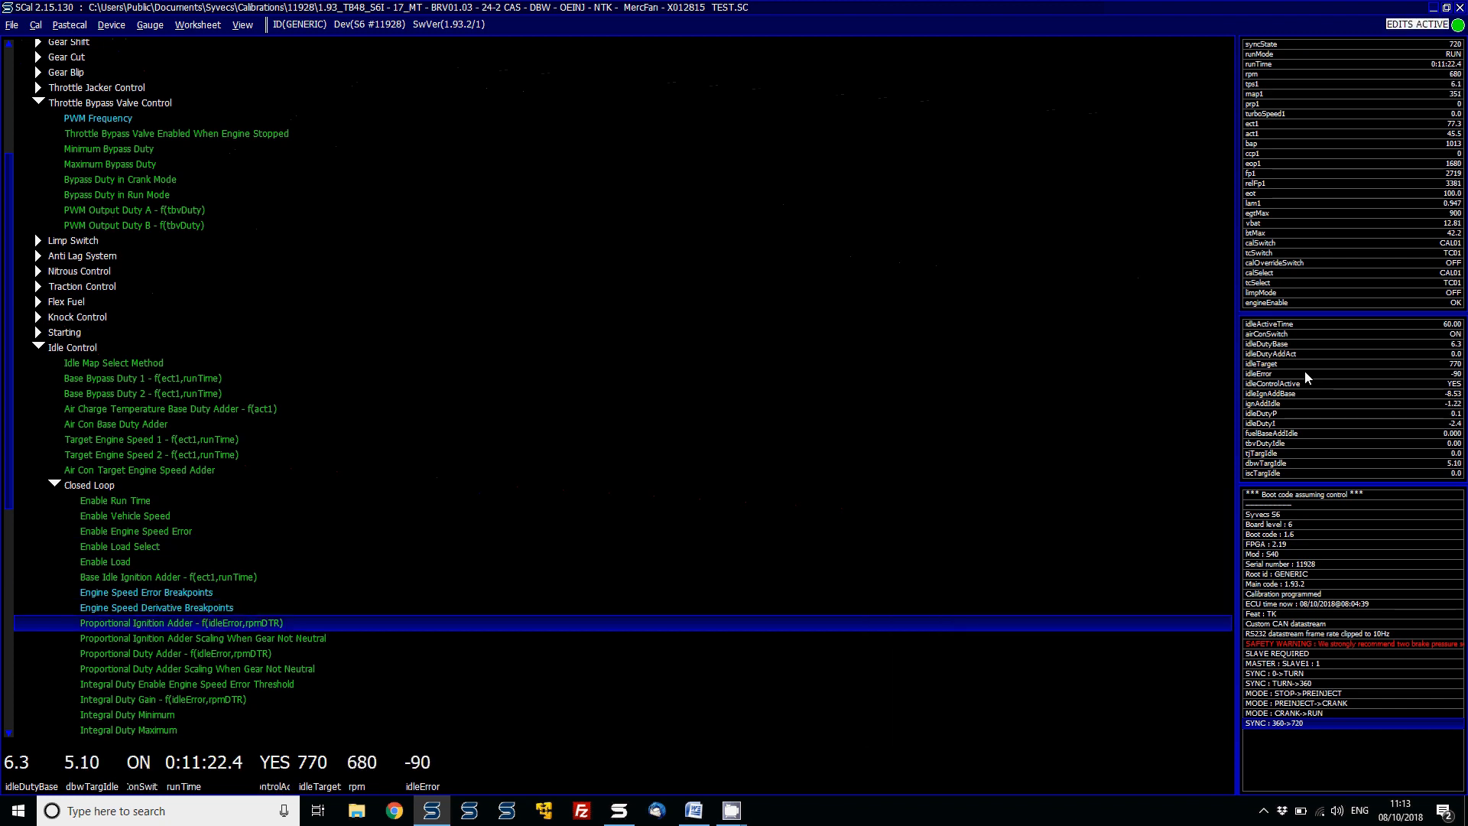
pyautogui.press('Return')
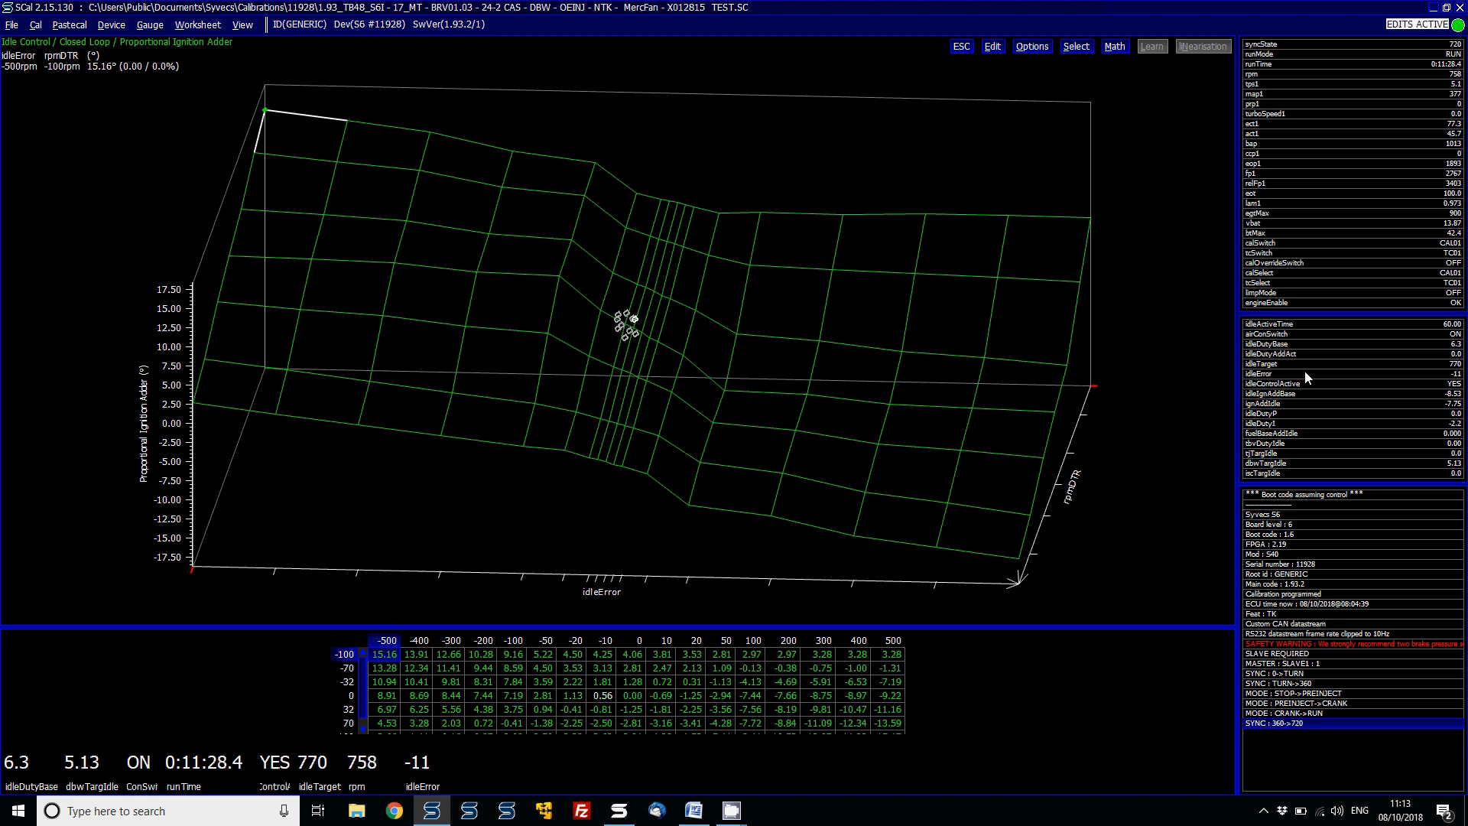
pyautogui.press('Right')
pyautogui.press('Right')
pyautogui.press('Right')
pyautogui.press('Right')
pyautogui.press('Right')
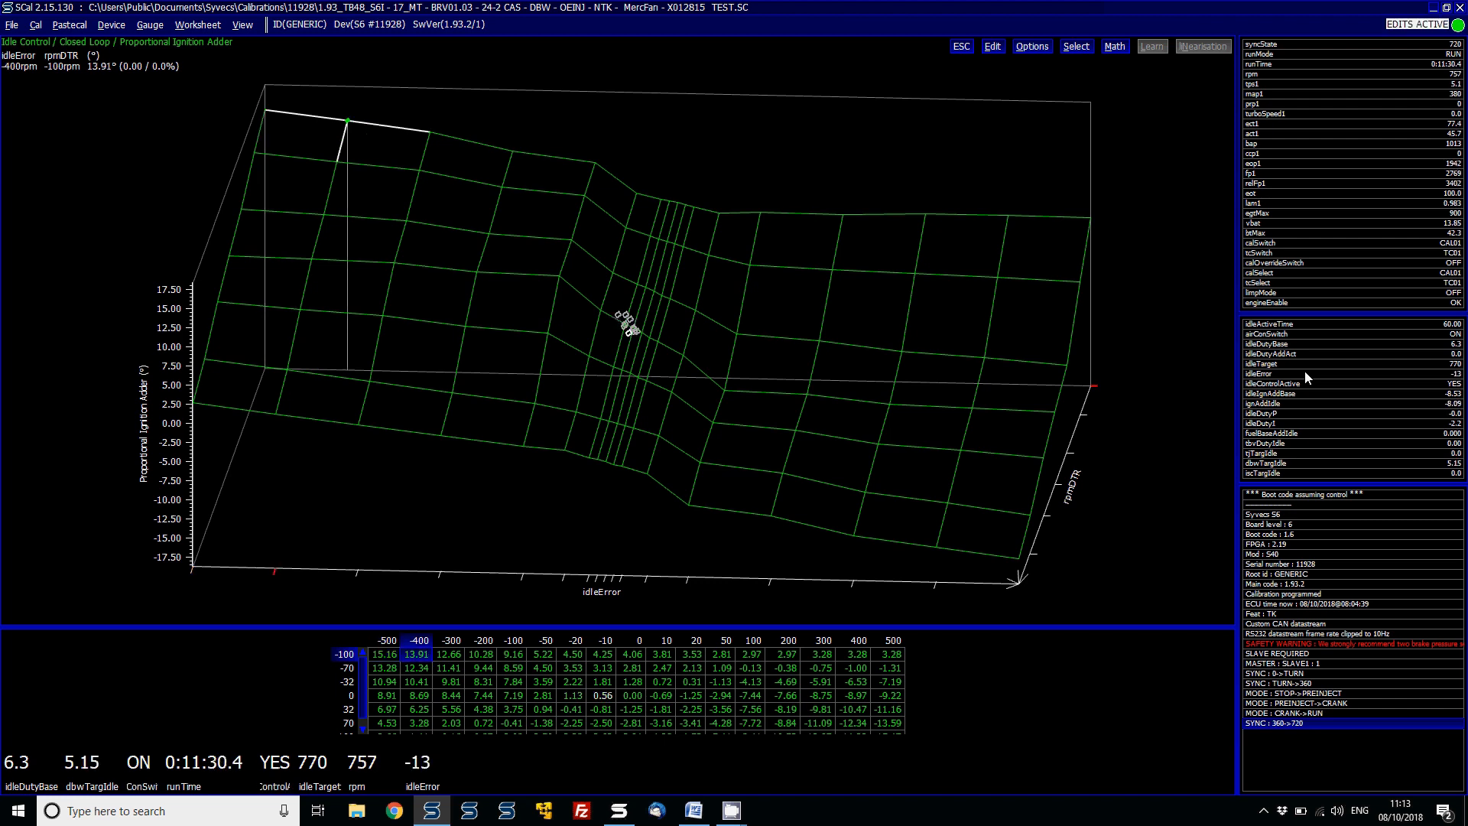
pyautogui.press('Down')
pyautogui.press('Down')
pyautogui.press('Down')
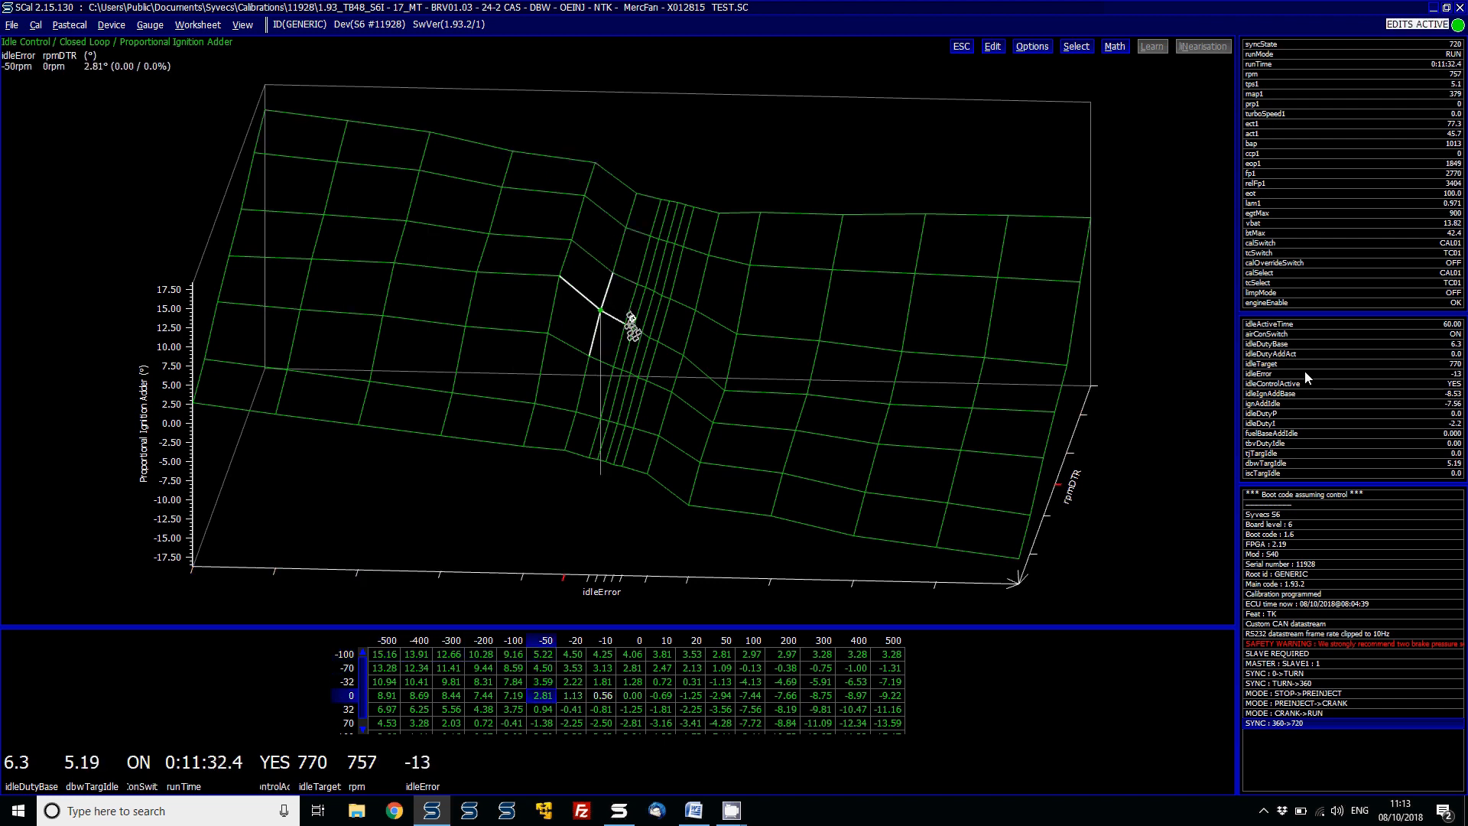
pyautogui.press('Right')
pyautogui.press('Right')
pyautogui.press('Right')
pyautogui.press('Right')
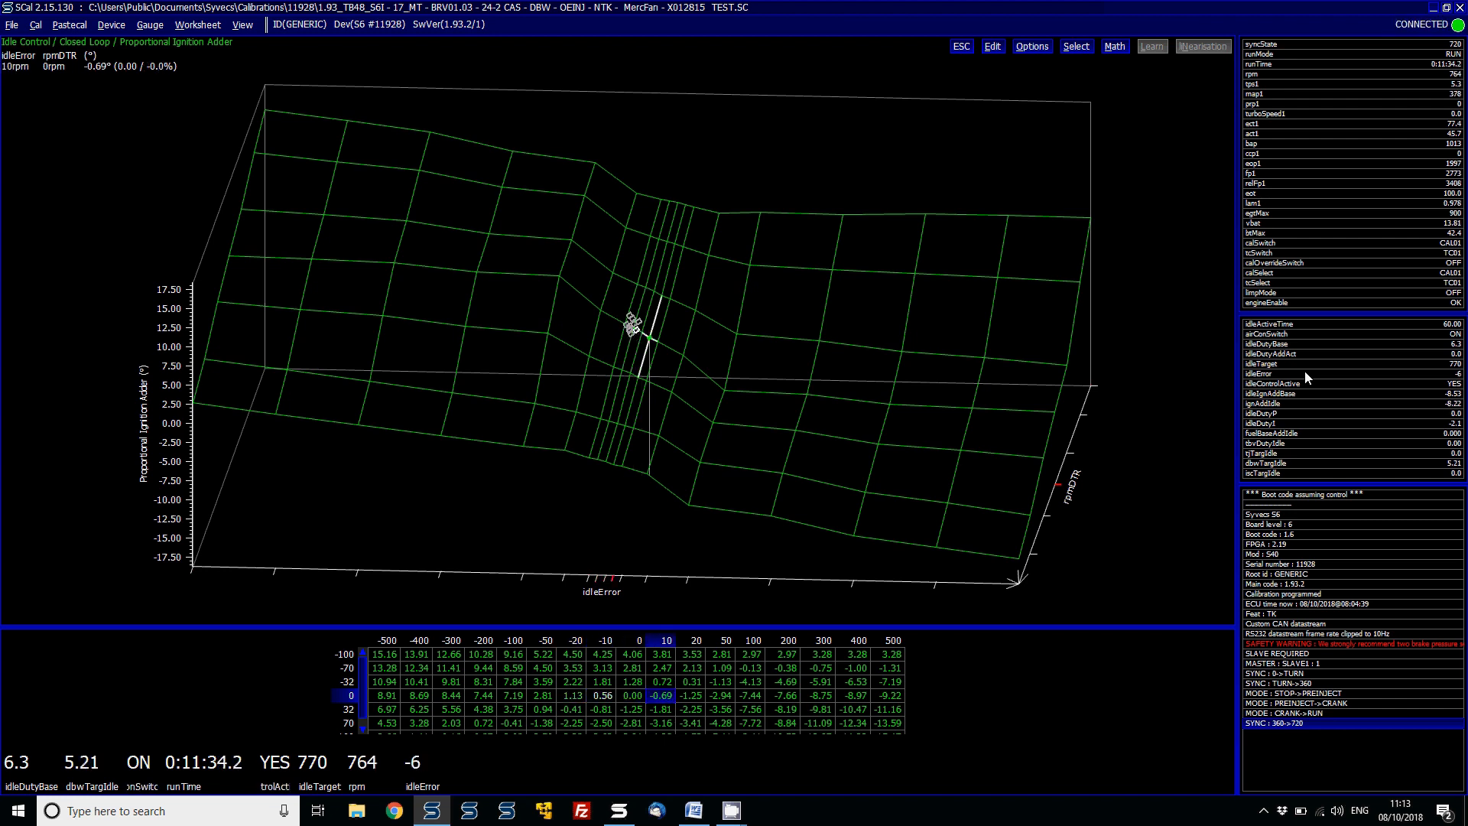
pyautogui.press('Right')
pyautogui.press('Right')
pyautogui.press('Right')
pyautogui.press('Right')
pyautogui.press('Up')
pyautogui.press('Up')
pyautogui.press('Up')
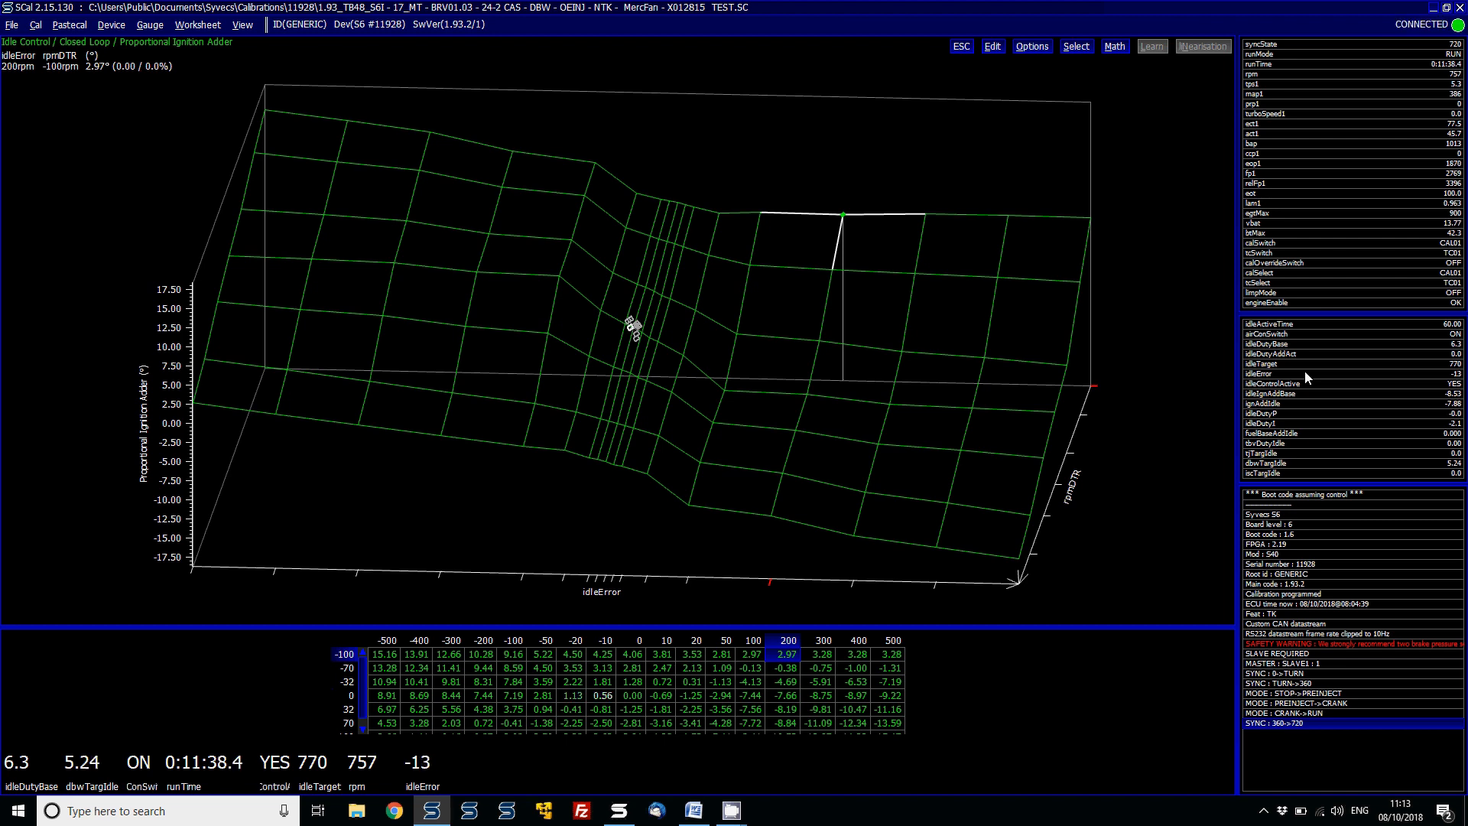
pyautogui.press('Left')
pyautogui.press('Left')
pyautogui.press('Left')
pyautogui.press('Left')
pyautogui.press('Left')
pyautogui.press('Left')
pyautogui.press('Left')
pyautogui.press('Left')
pyautogui.press('Left')
pyautogui.press('Left')
pyautogui.press('Left')
pyautogui.press('Left')
pyautogui.press('Left')
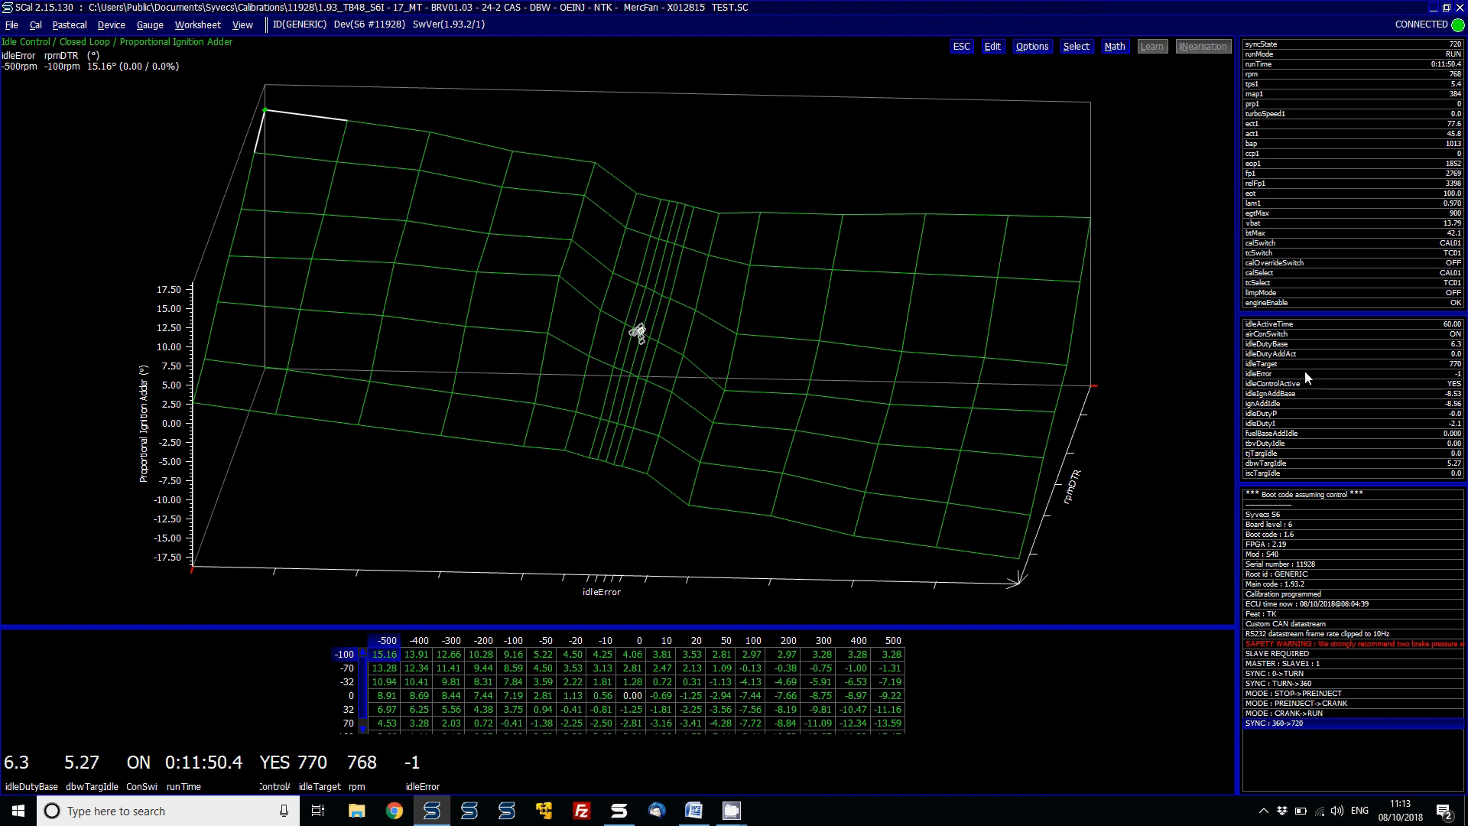
# - Add an rpmDTR trace gauge to the gauge strip, choosing its display type and update frequency
pyautogui.press('Return')
pyautogui.write('rpmdt')
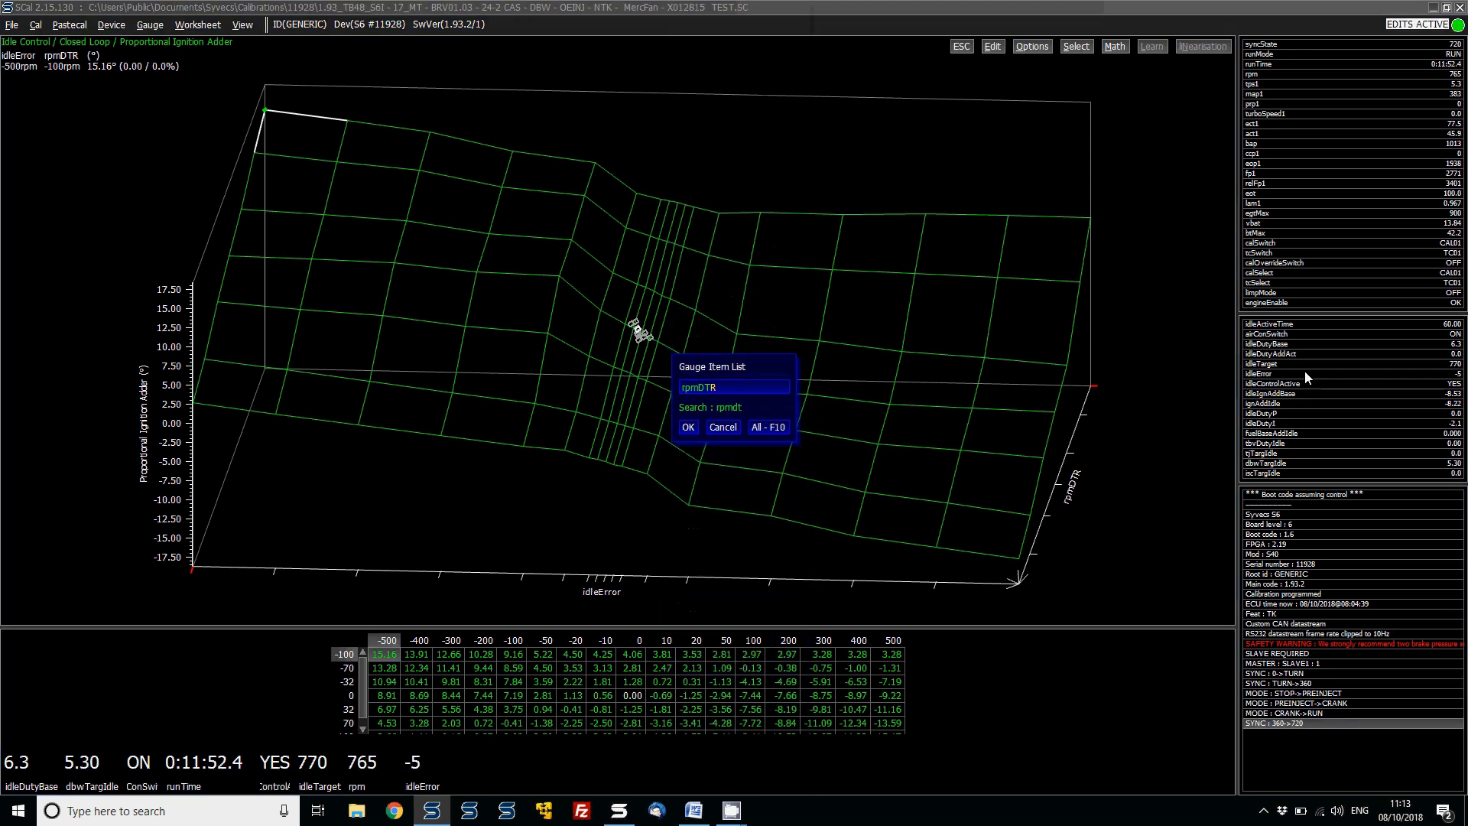
pyautogui.press('Return')
pyautogui.press('Down')
pyautogui.press('Down')
pyautogui.press('Down')
pyautogui.press('Return')
pyautogui.press('Down')
pyautogui.press('Down')
pyautogui.press('Down')
pyautogui.press('Down')
pyautogui.press('Down')
pyautogui.press('Down')
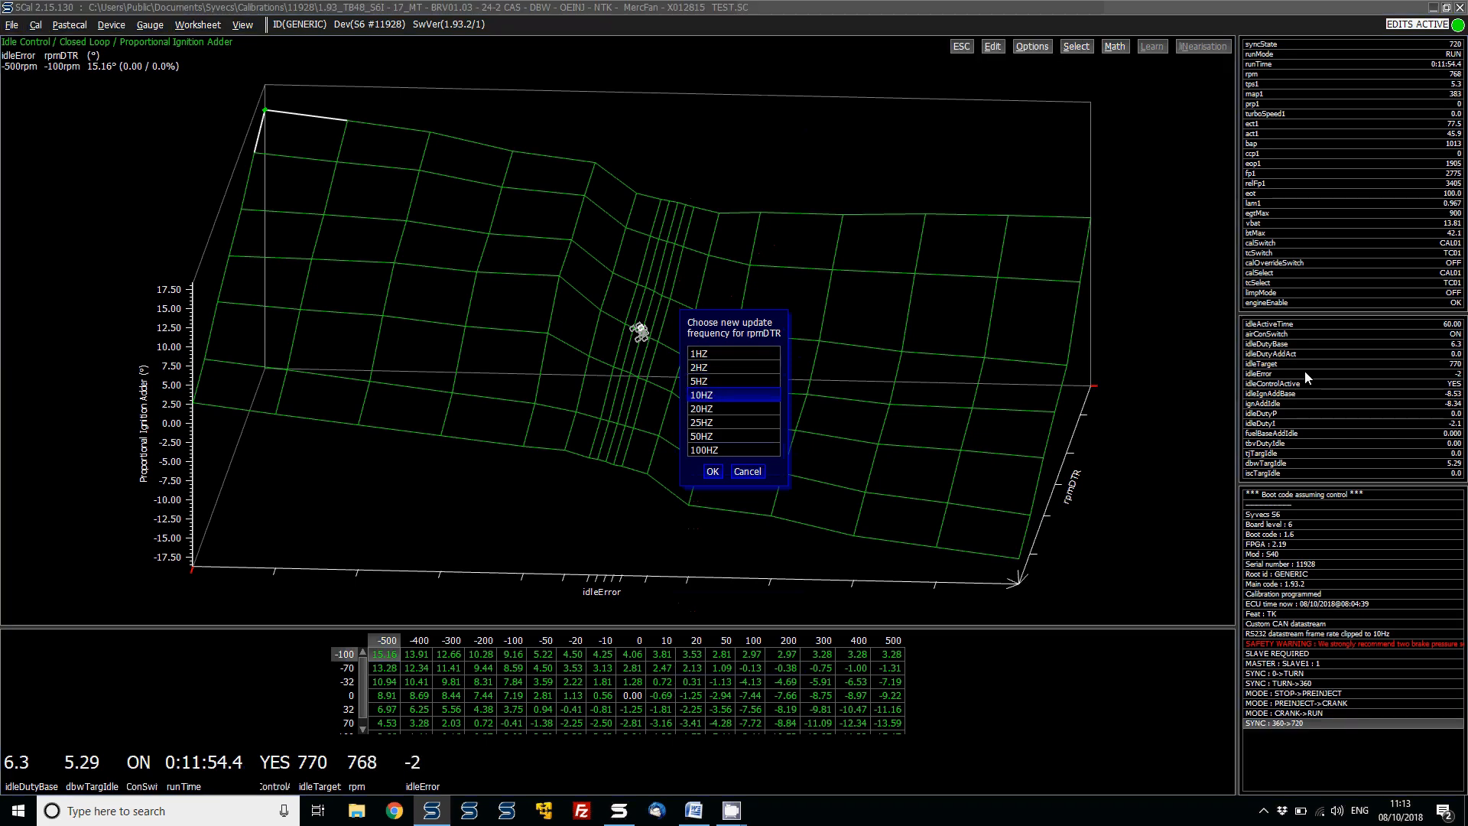
pyautogui.press('Return')
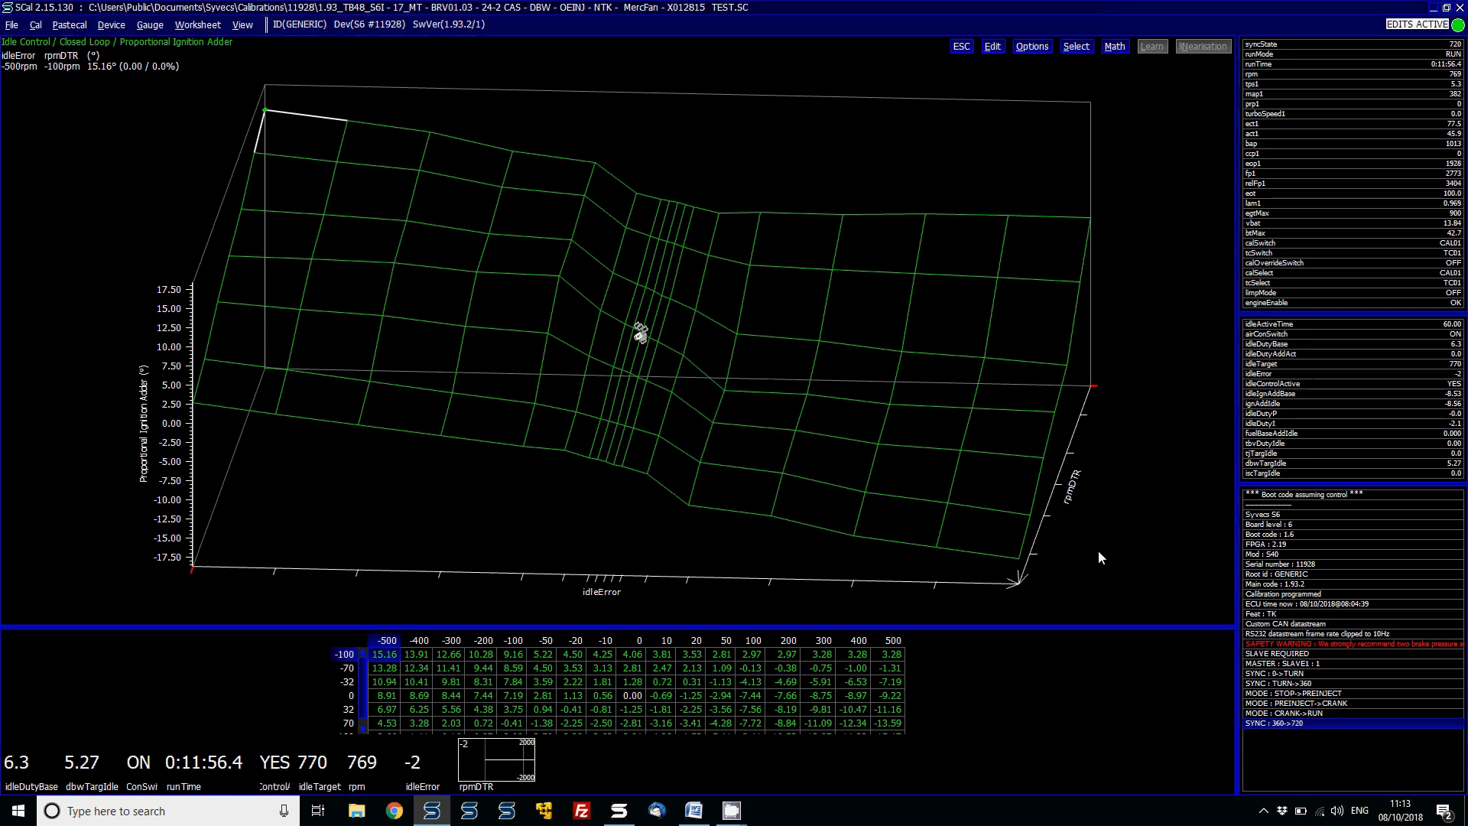
# - Enlarge the rpmDTR gauge to normal size and set its scale to -200 minimum and 200 maximum
pyautogui.rightClick(512, 751)
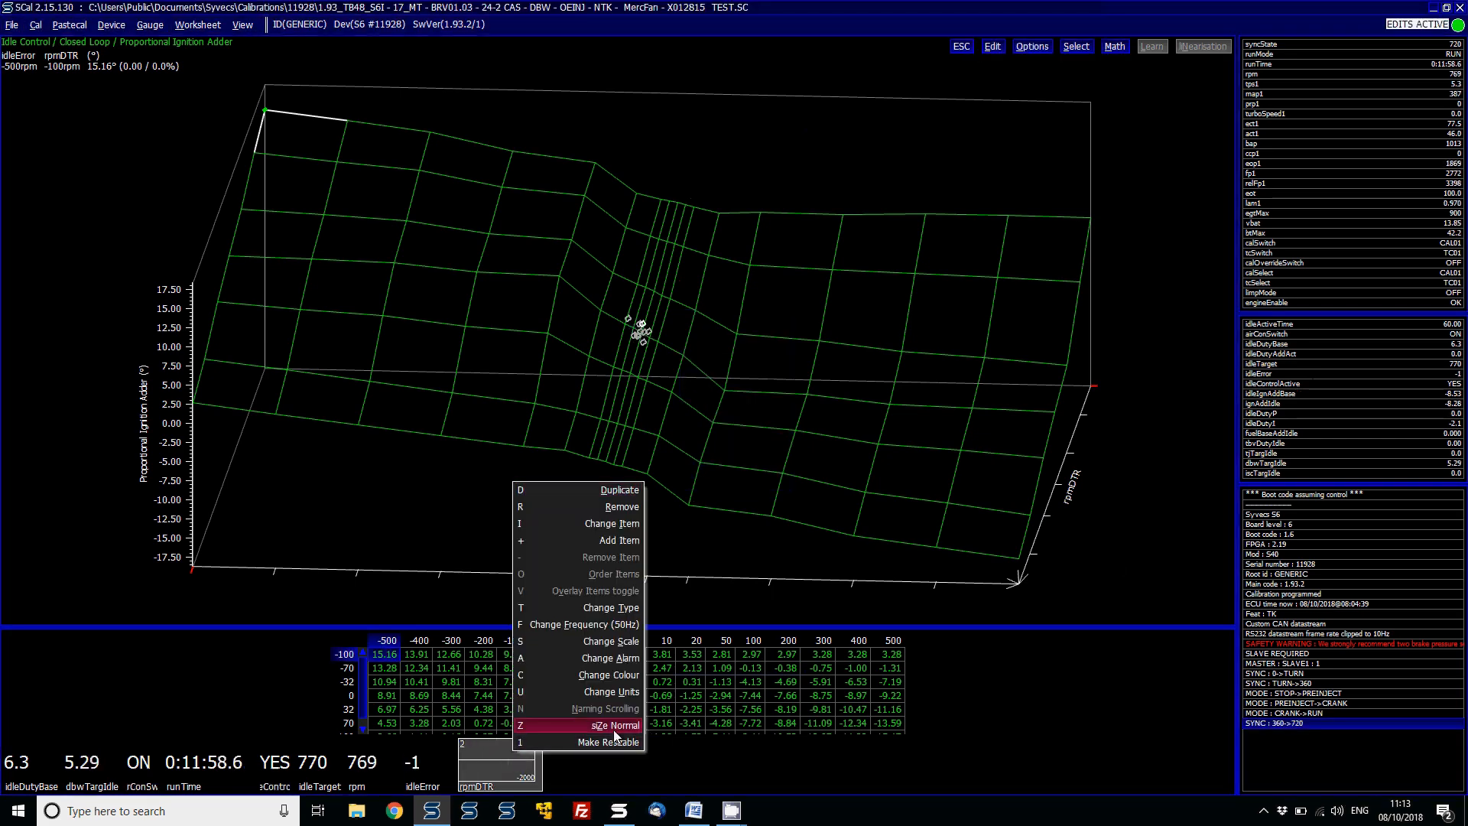
pyautogui.click(615, 733)
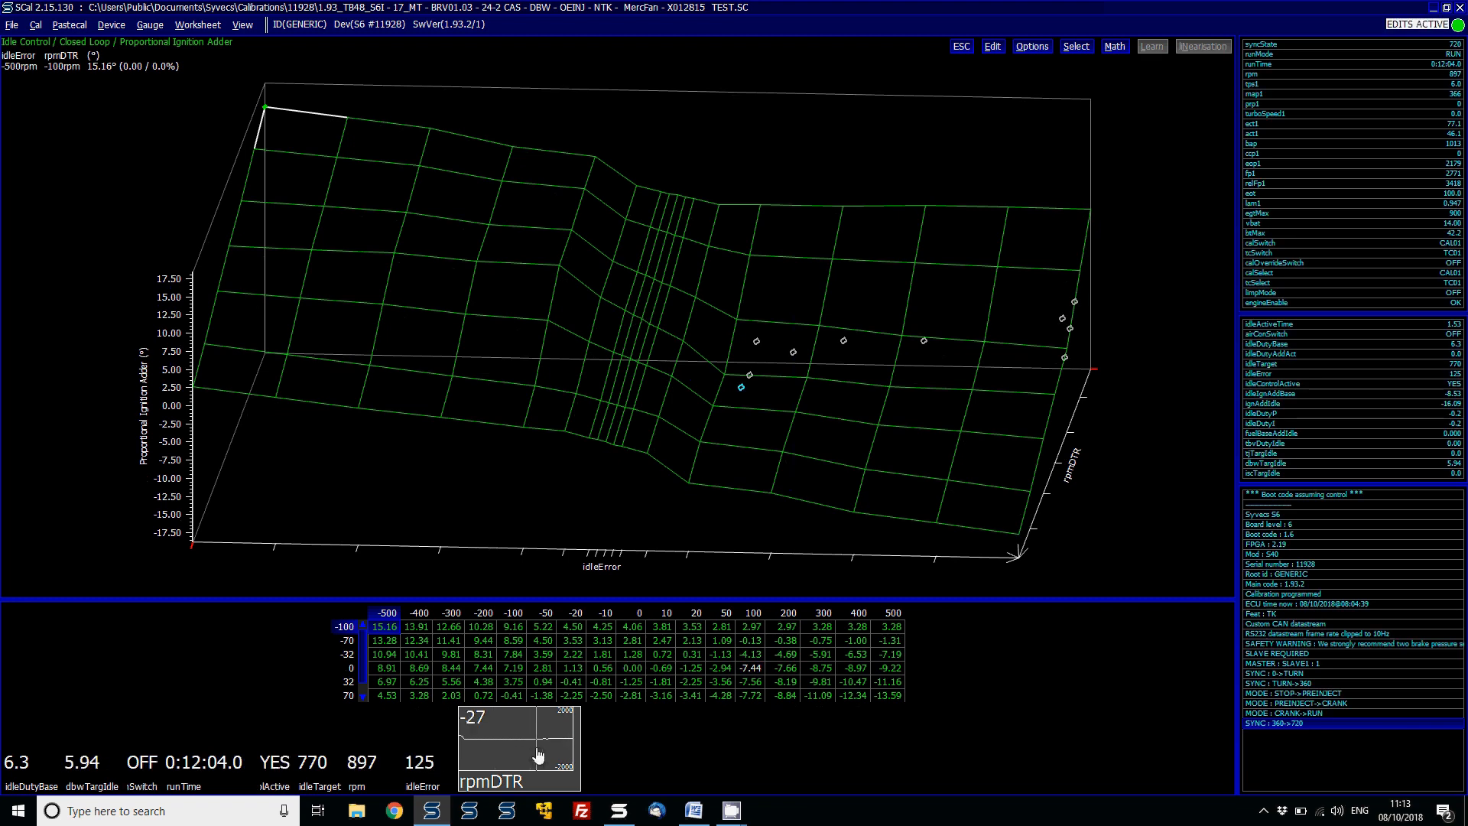
pyautogui.rightClick(538, 755)
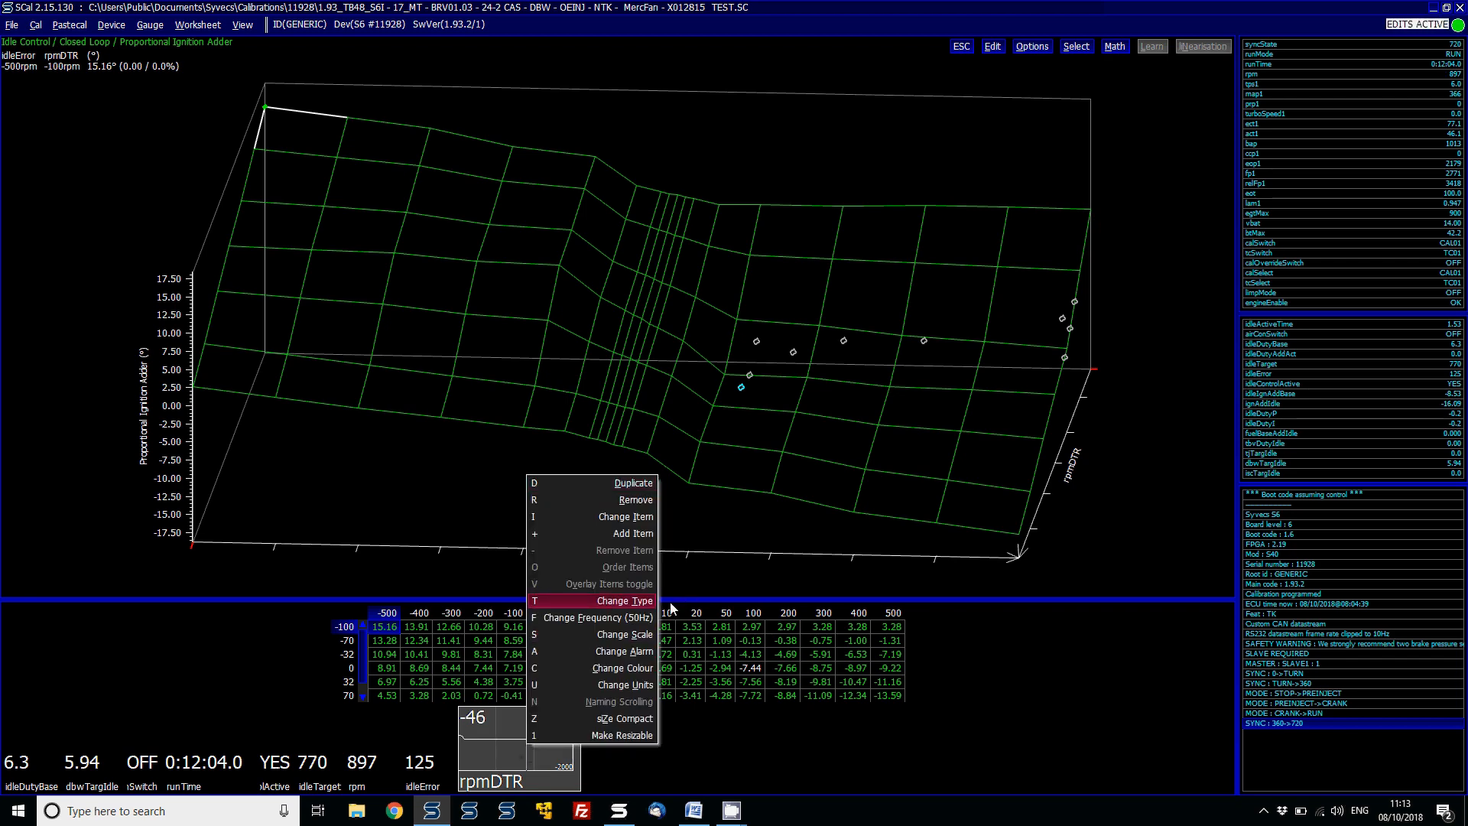
pyautogui.click(633, 638)
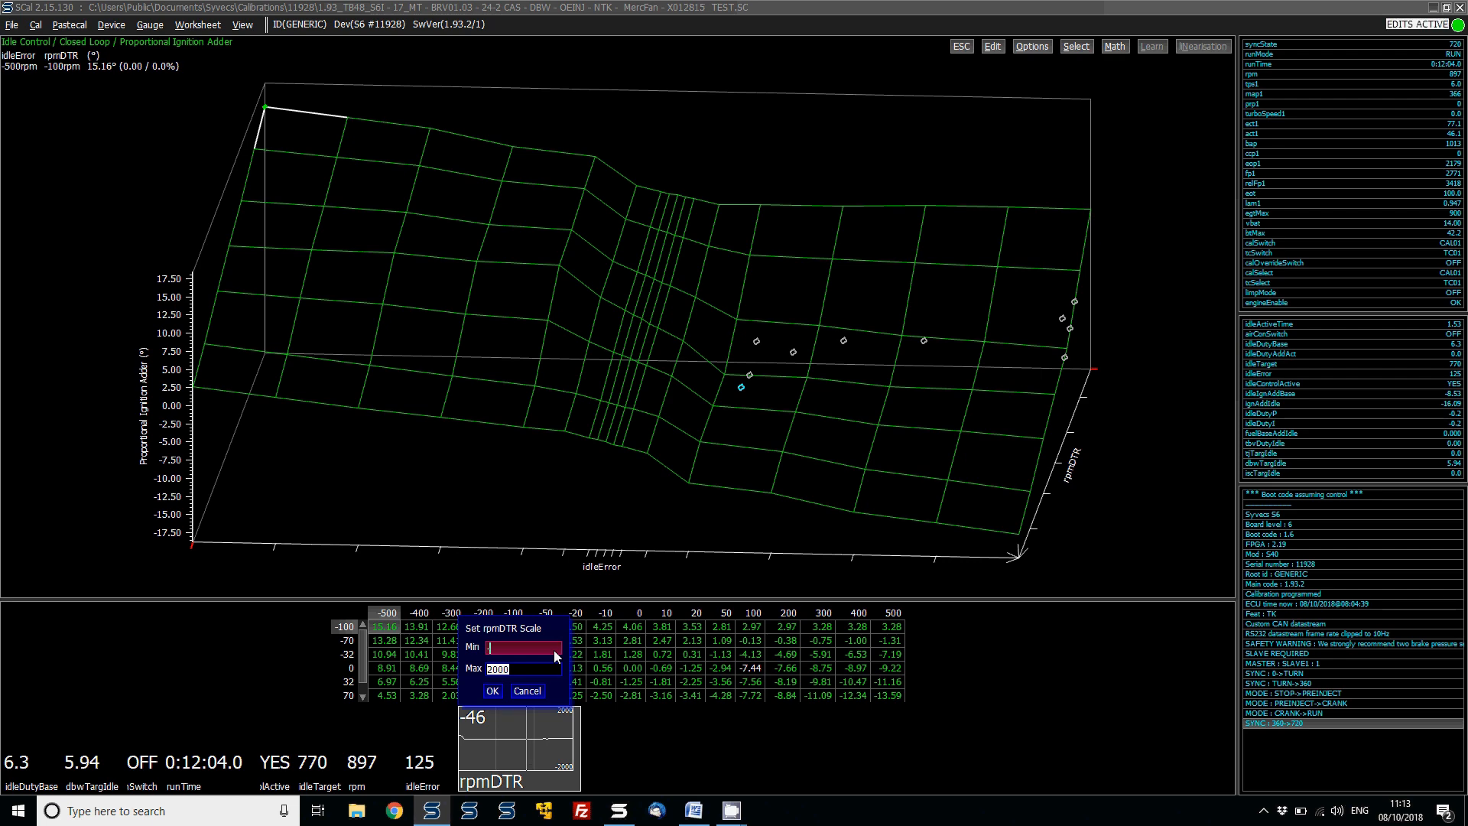
pyautogui.press('Tab')
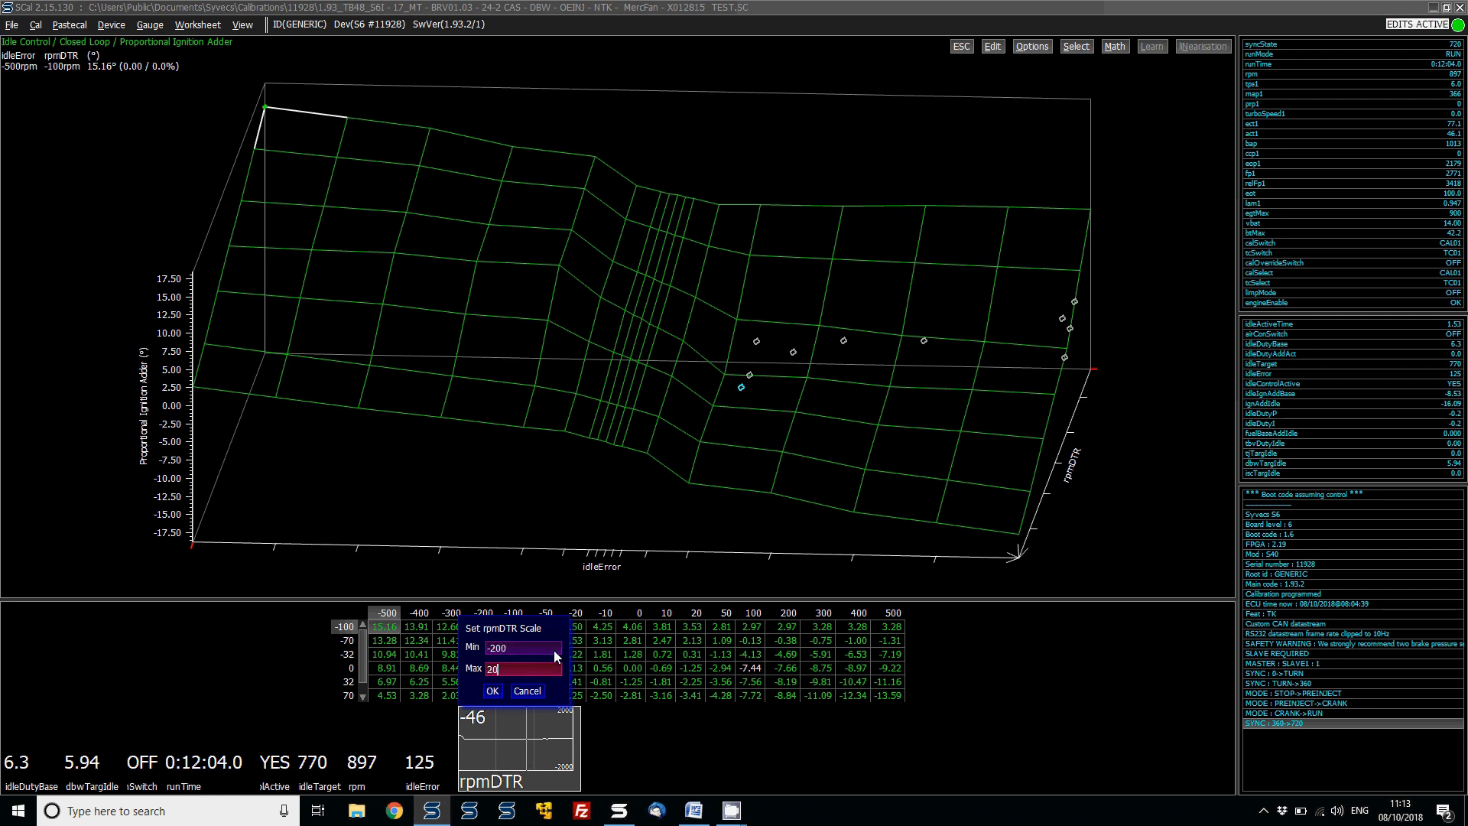
pyautogui.write('200')
pyautogui.press('Return')
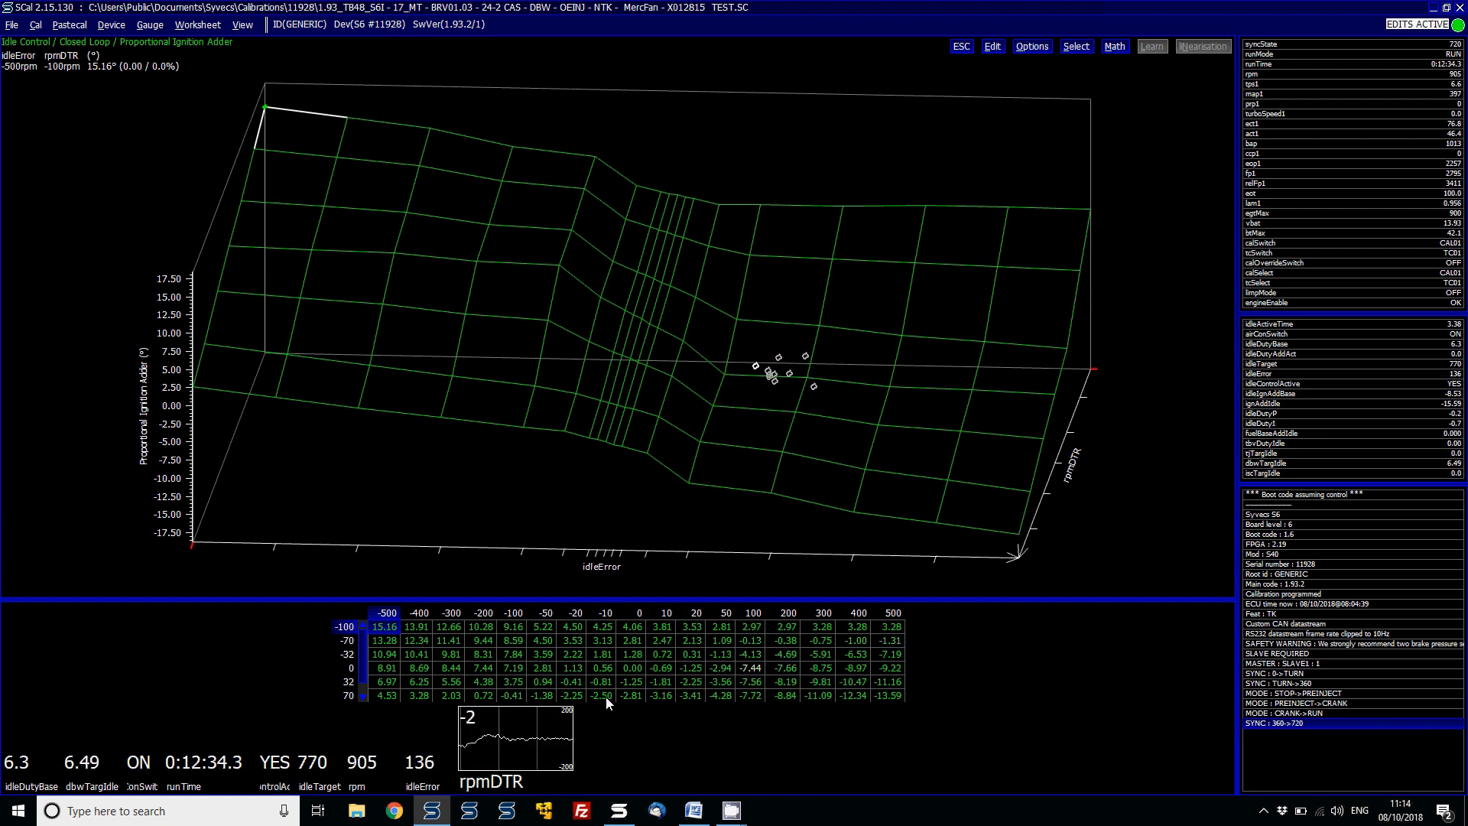
# - Inspect individual cells of the Proportional Ignition Adder map against the live operating point
pyautogui.click(696, 667)
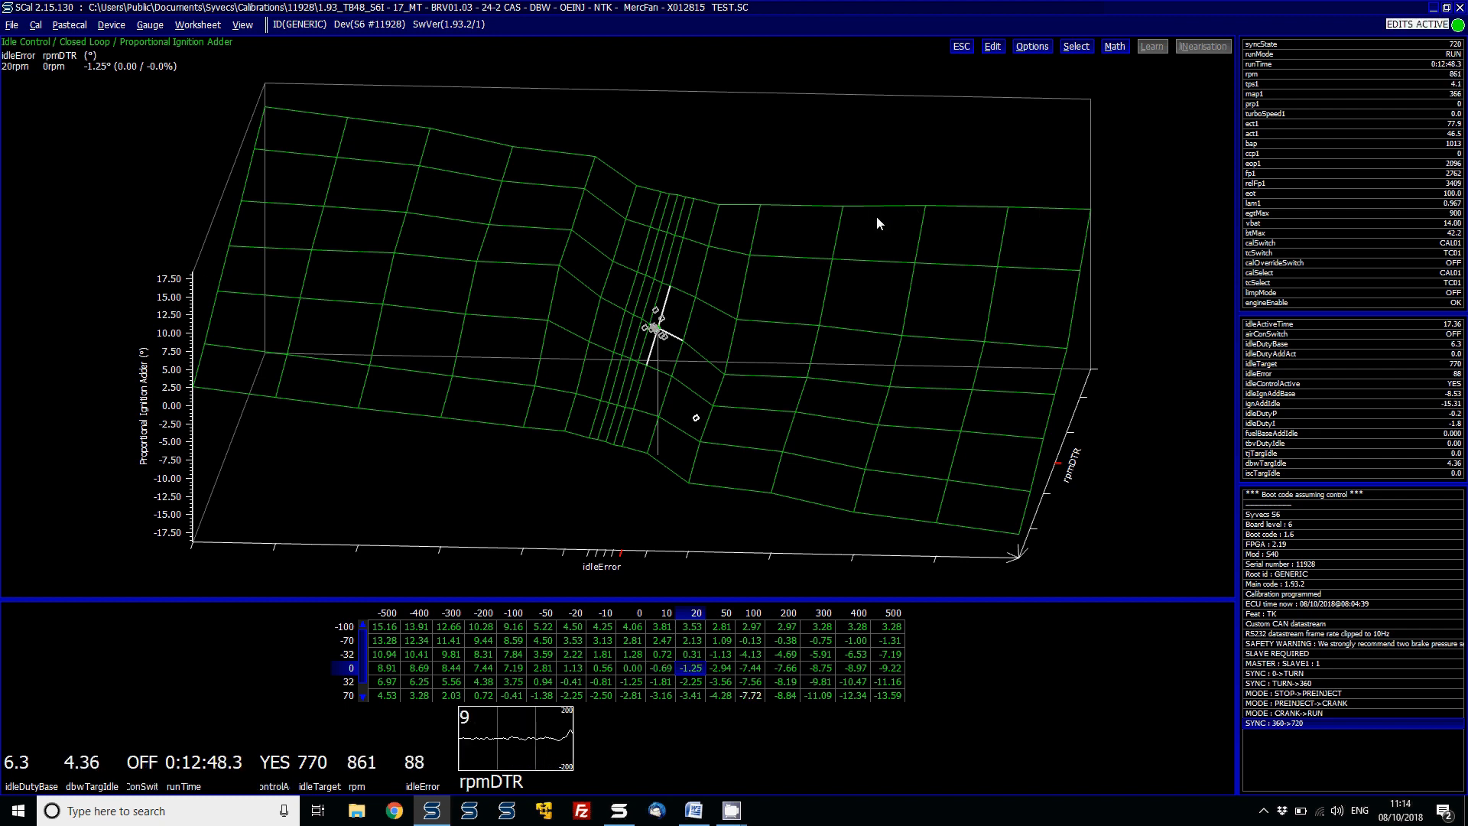
pyautogui.click(841, 207)
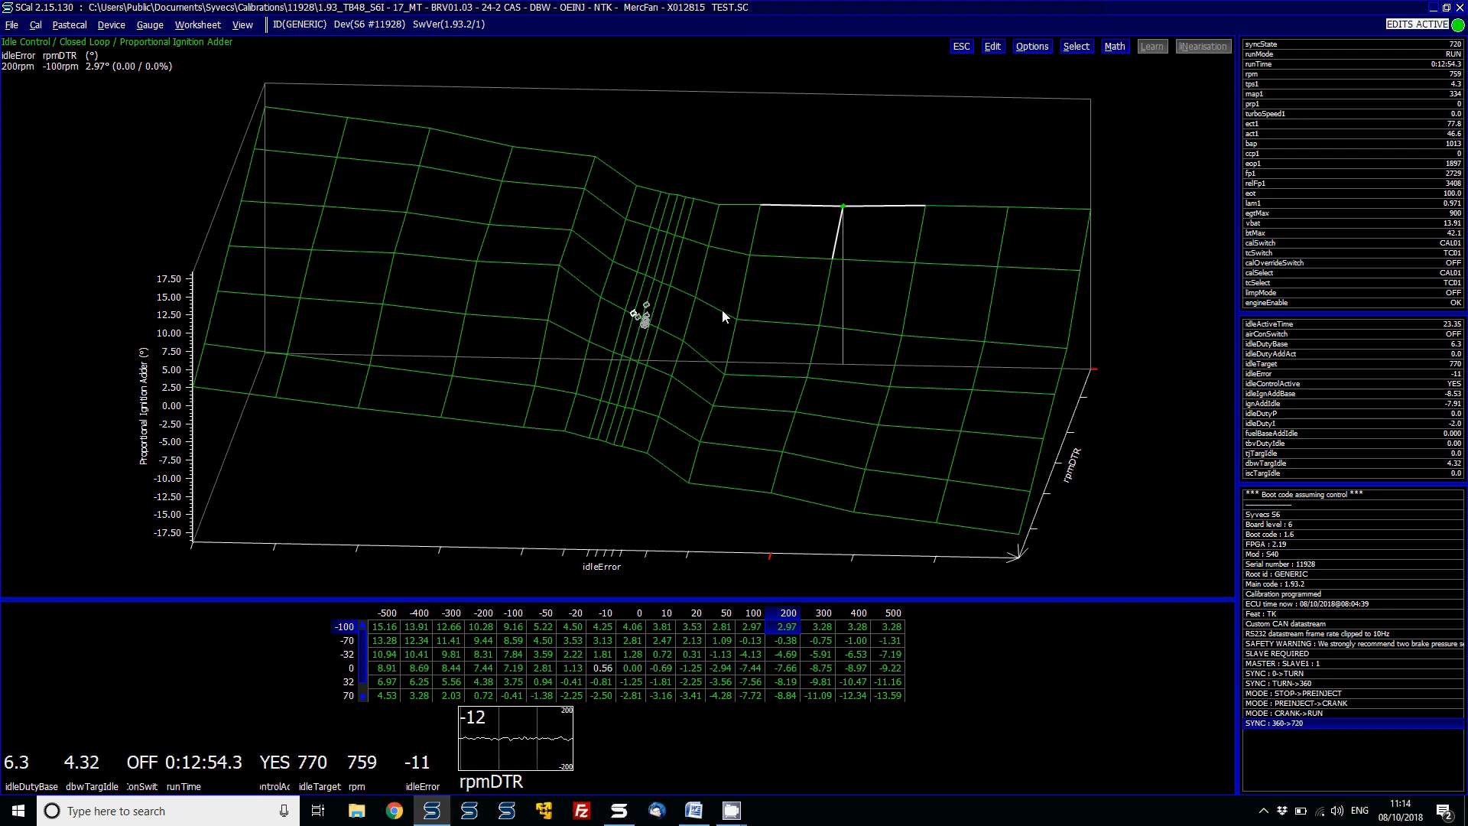
pyautogui.press('Escape')
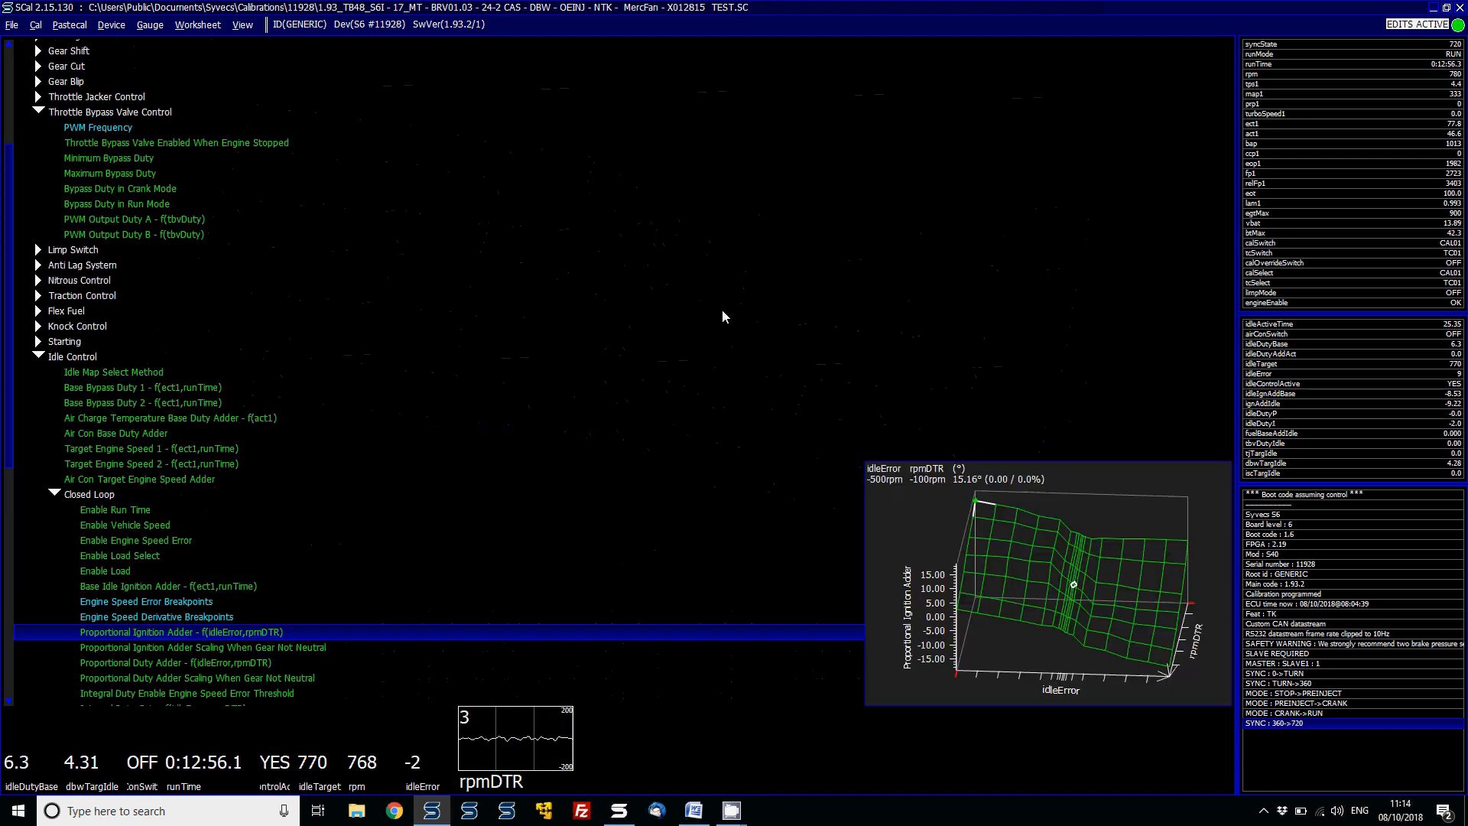
# - Open the Proportional Duty Adder and raise its idleError 100–500 cells in rpmDTR rows -100 and -70 by two increments
pyautogui.press('Down')
pyautogui.press('Down')
pyautogui.press('Return')
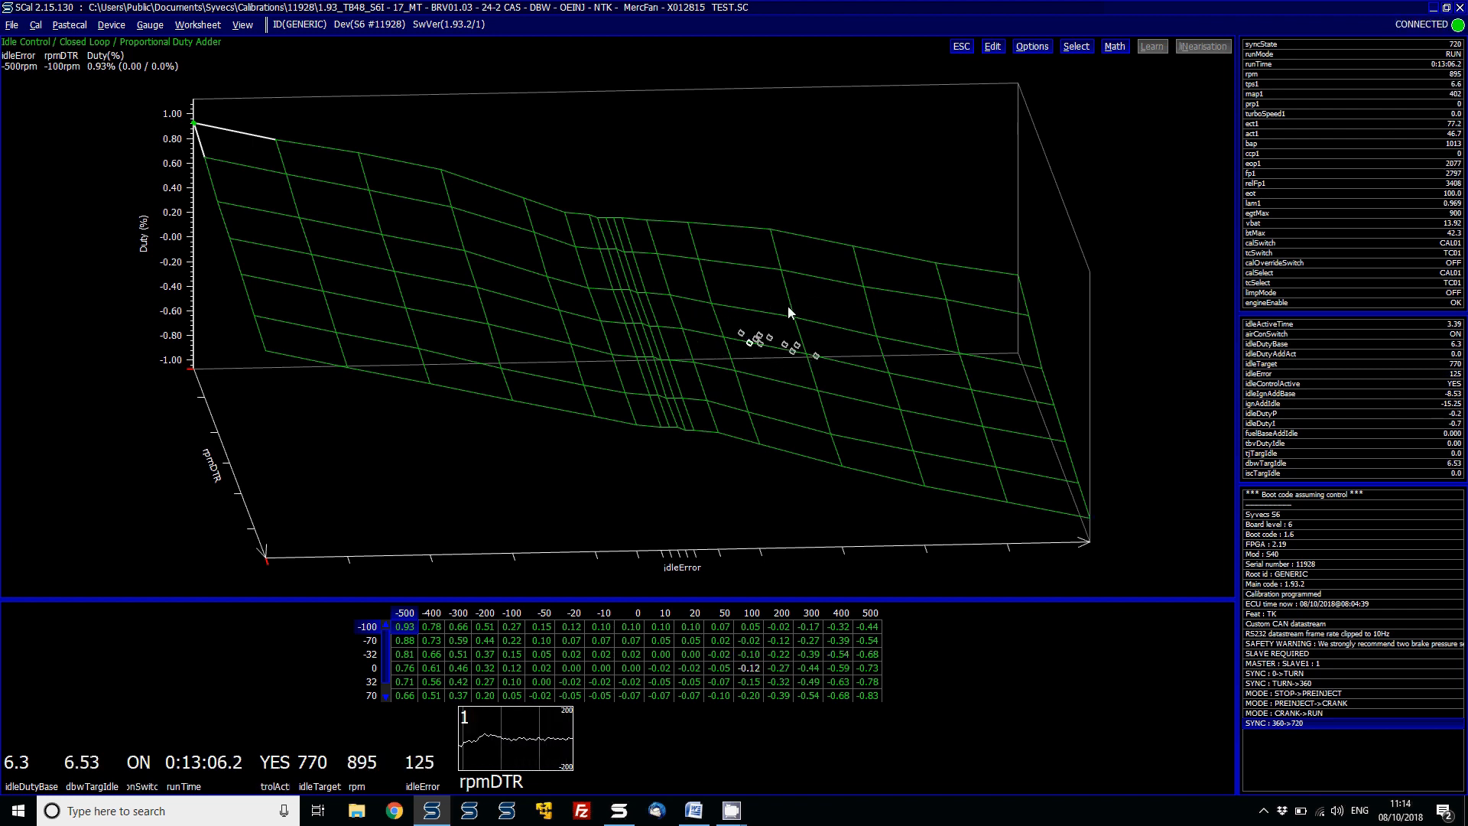
pyautogui.moveTo(693, 255); pyautogui.dragTo(1062, 237)
pyautogui.write('m')
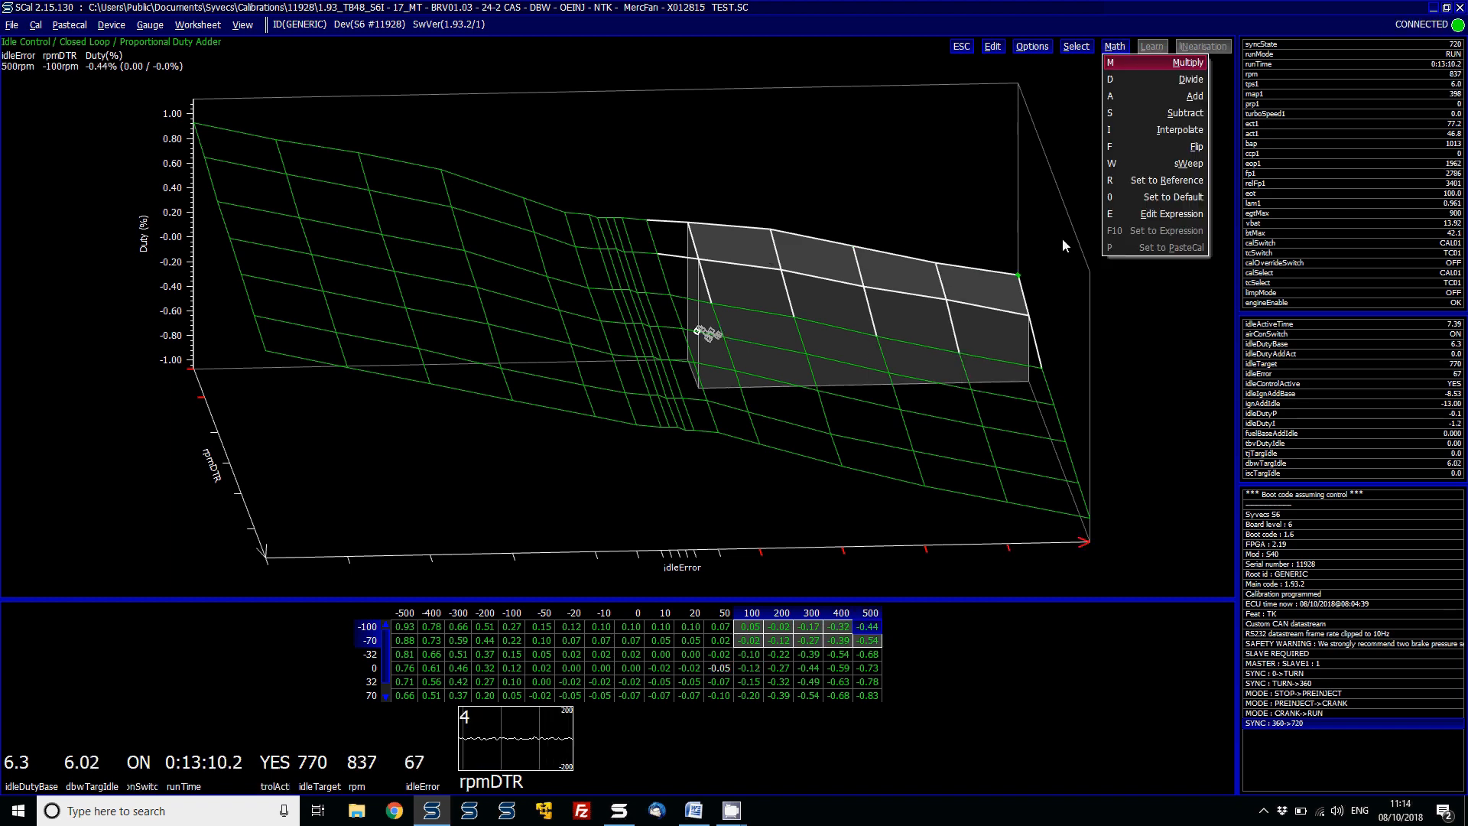
pyautogui.write('m1.5')
pyautogui.press('Return')
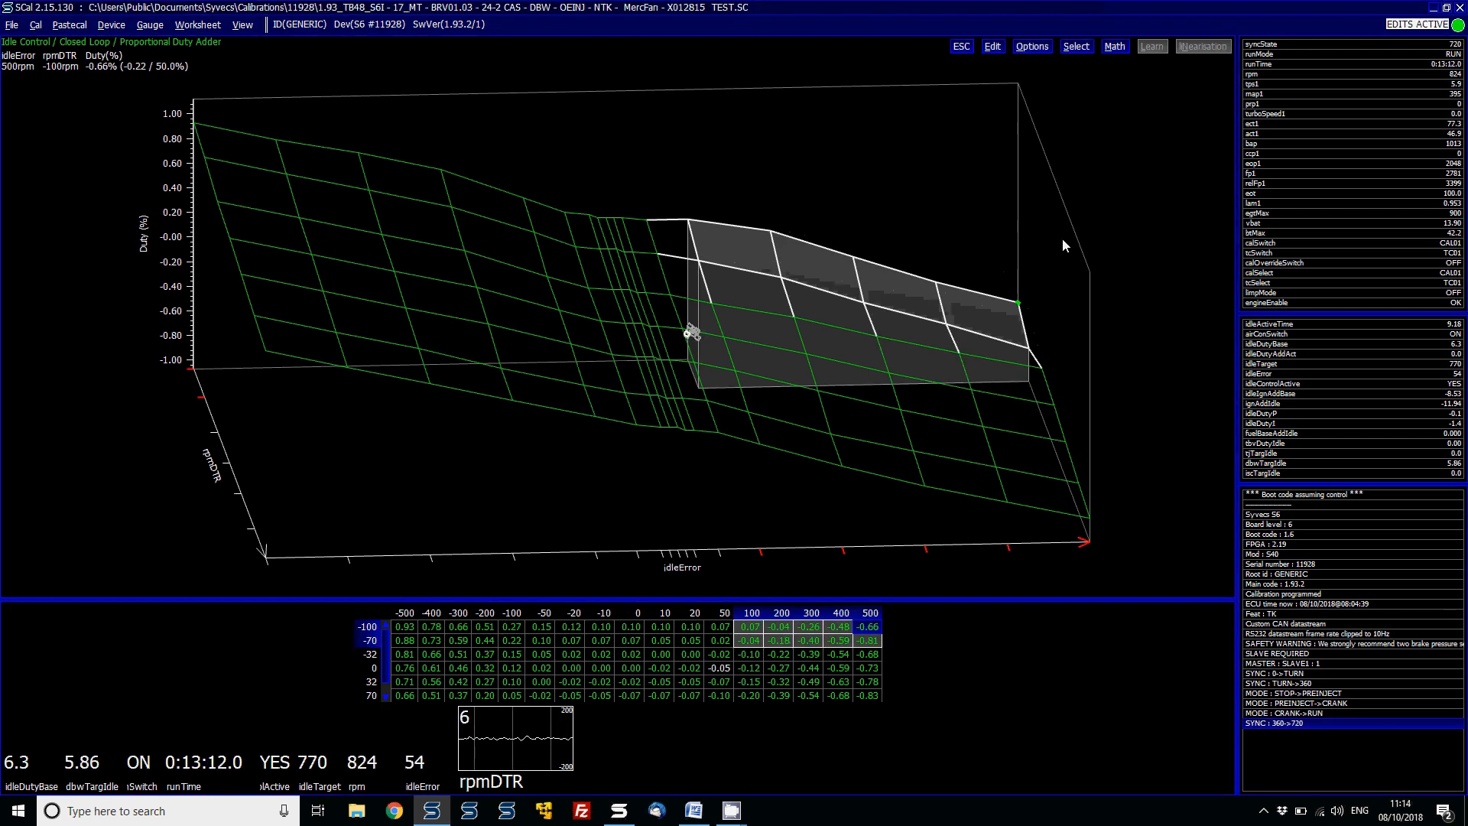
pyautogui.hotkey('ctrl', 'z')
pyautogui.press('pageup')
pyautogui.press('pageup')
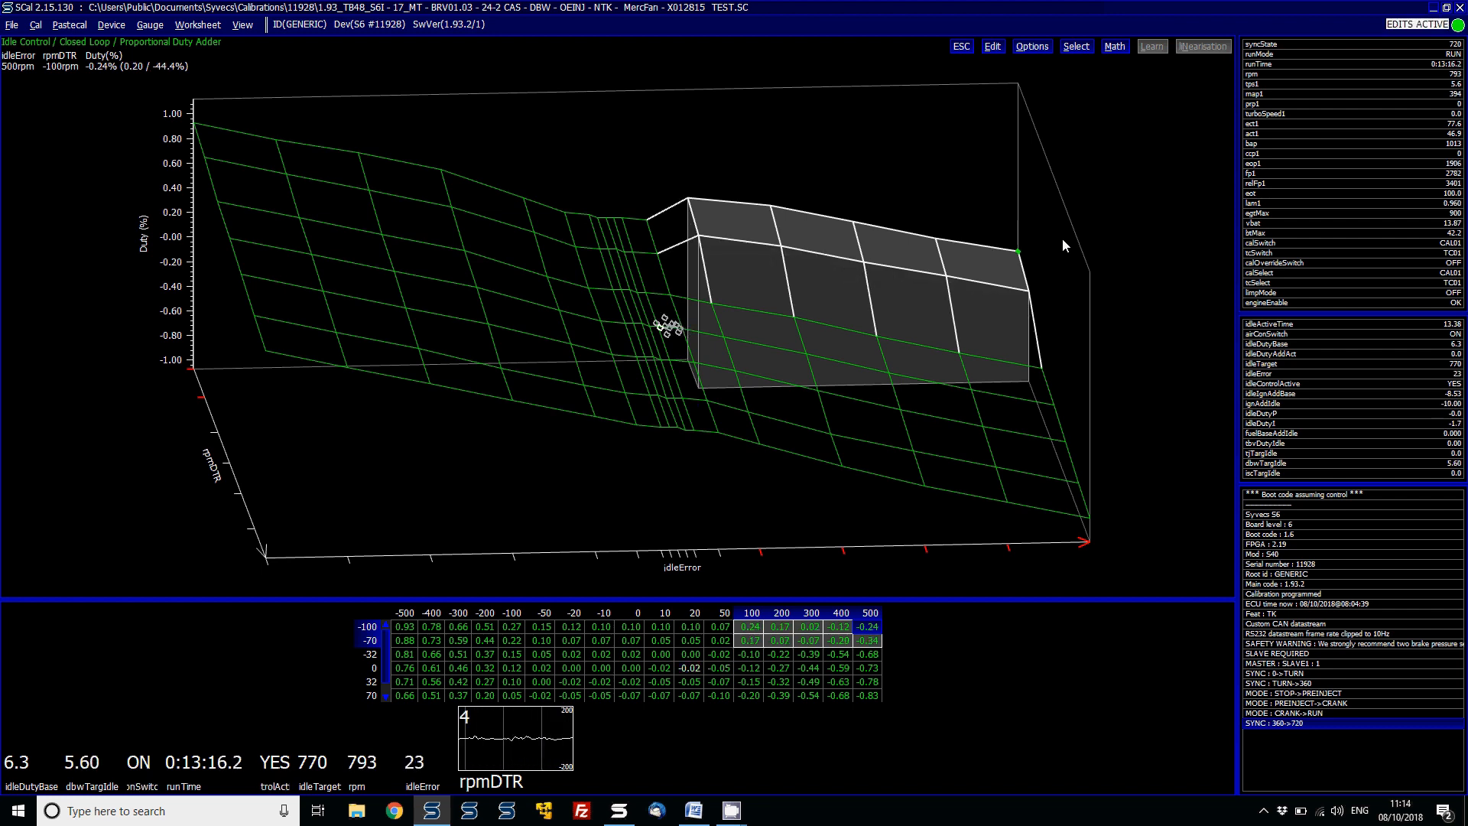
# - Raise the idleError 100–500 cells in rpmDTR row -32 by one increment
pyautogui.moveTo(704, 306); pyautogui.dragTo(1059, 346)
pyautogui.press('pageup')
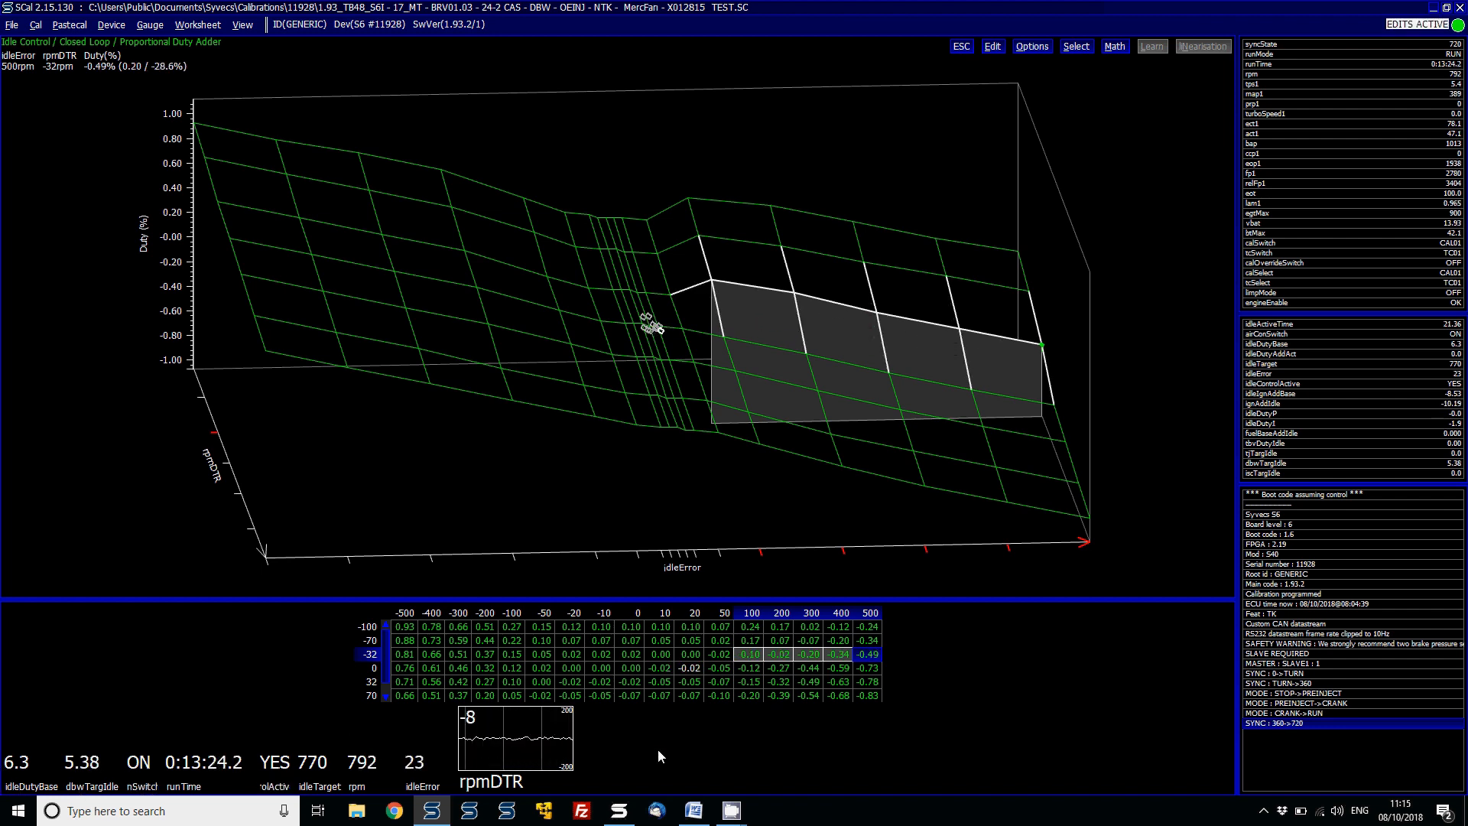
# - Add an rpm gauge to the gauge strip updating at 50 Hz
pyautogui.hotkey('alt', 'g')
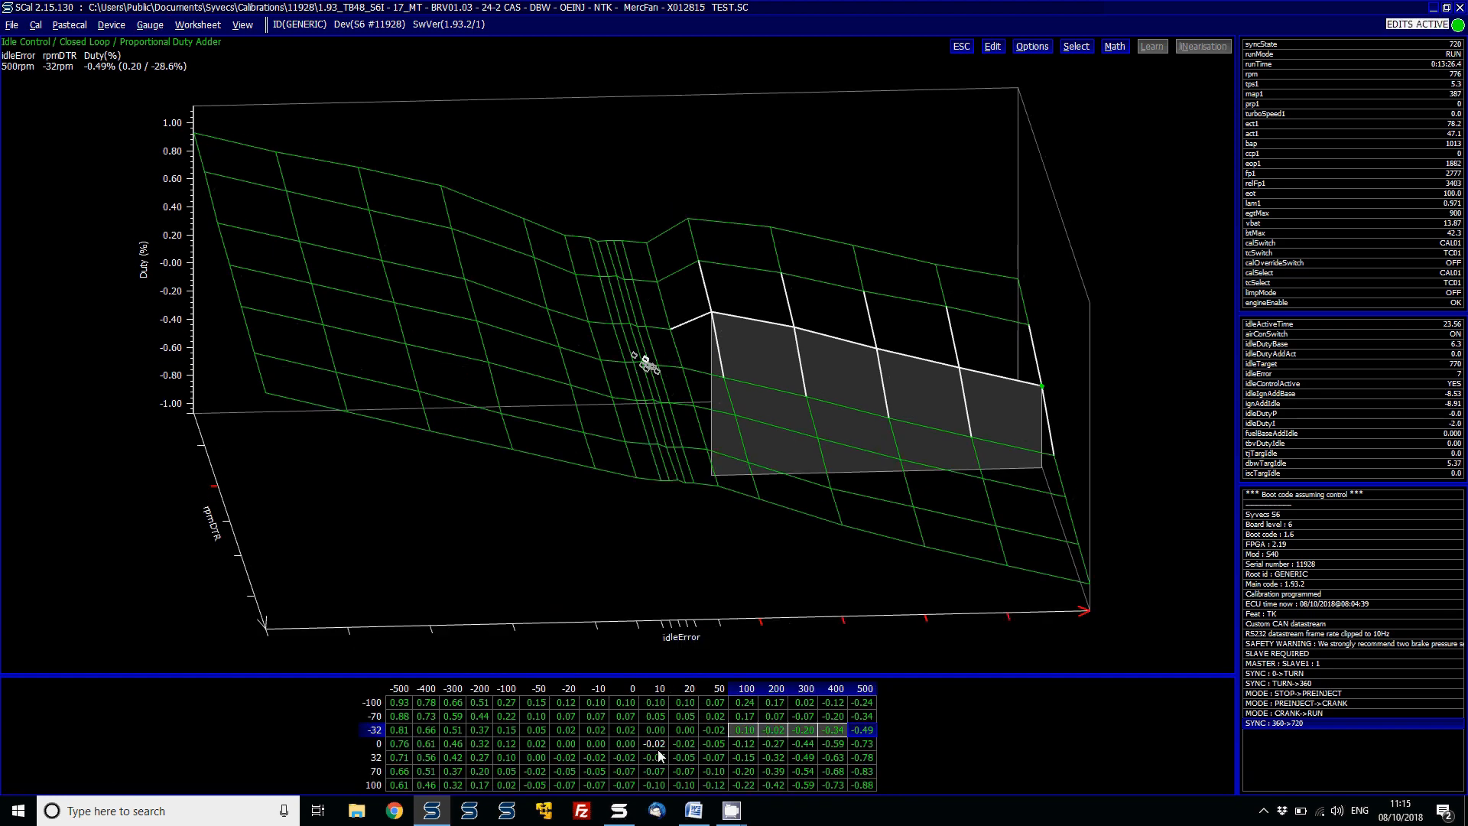
pyautogui.hotkey('alt', 'g')
pyautogui.write('crpm')
pyautogui.press('Return')
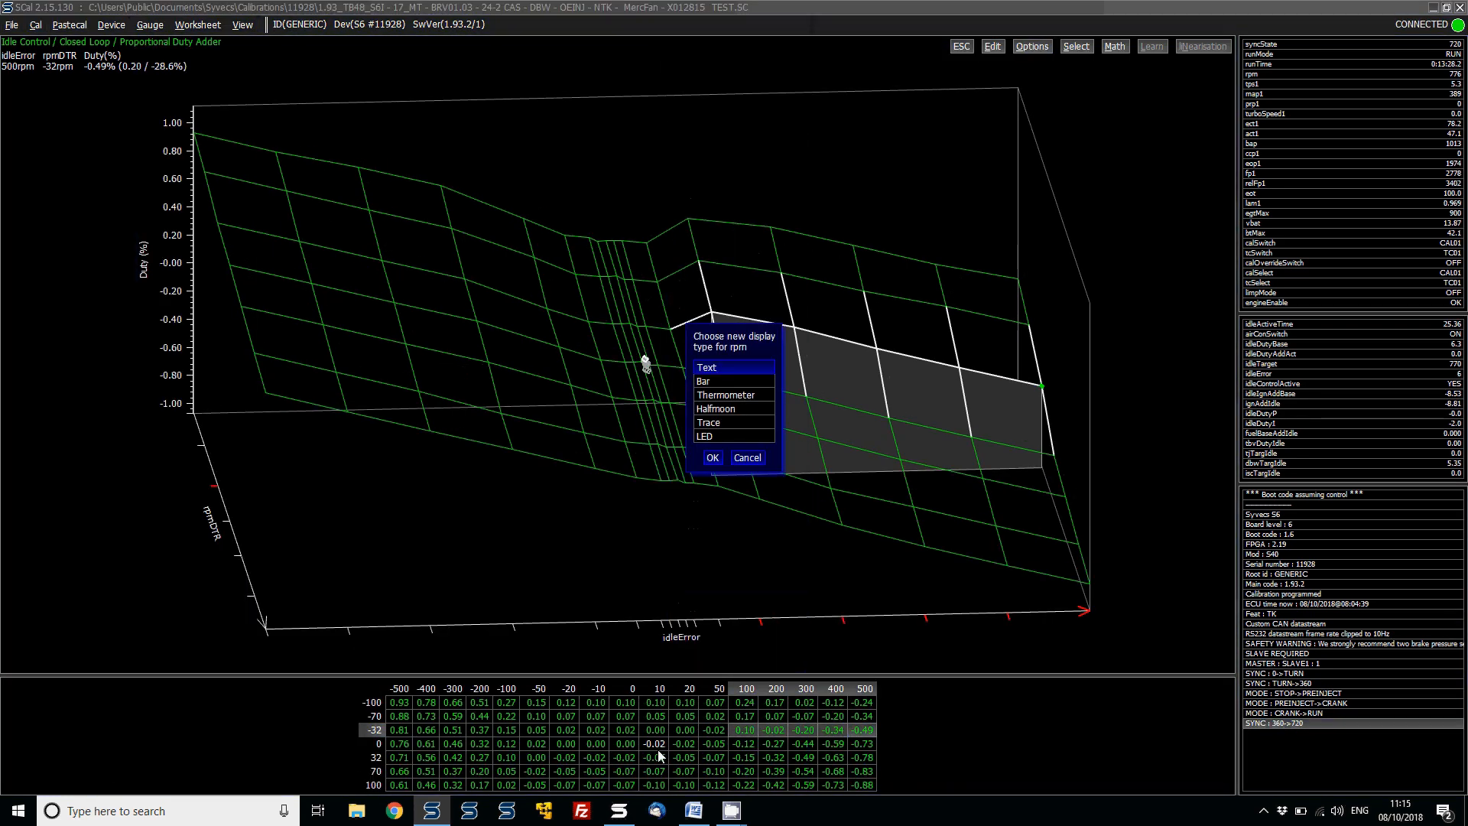
pyautogui.press('Down')
pyautogui.press('Down')
pyautogui.press('Return')
pyautogui.press('Down')
pyautogui.press('Down')
pyautogui.press('Down')
pyautogui.press('Down')
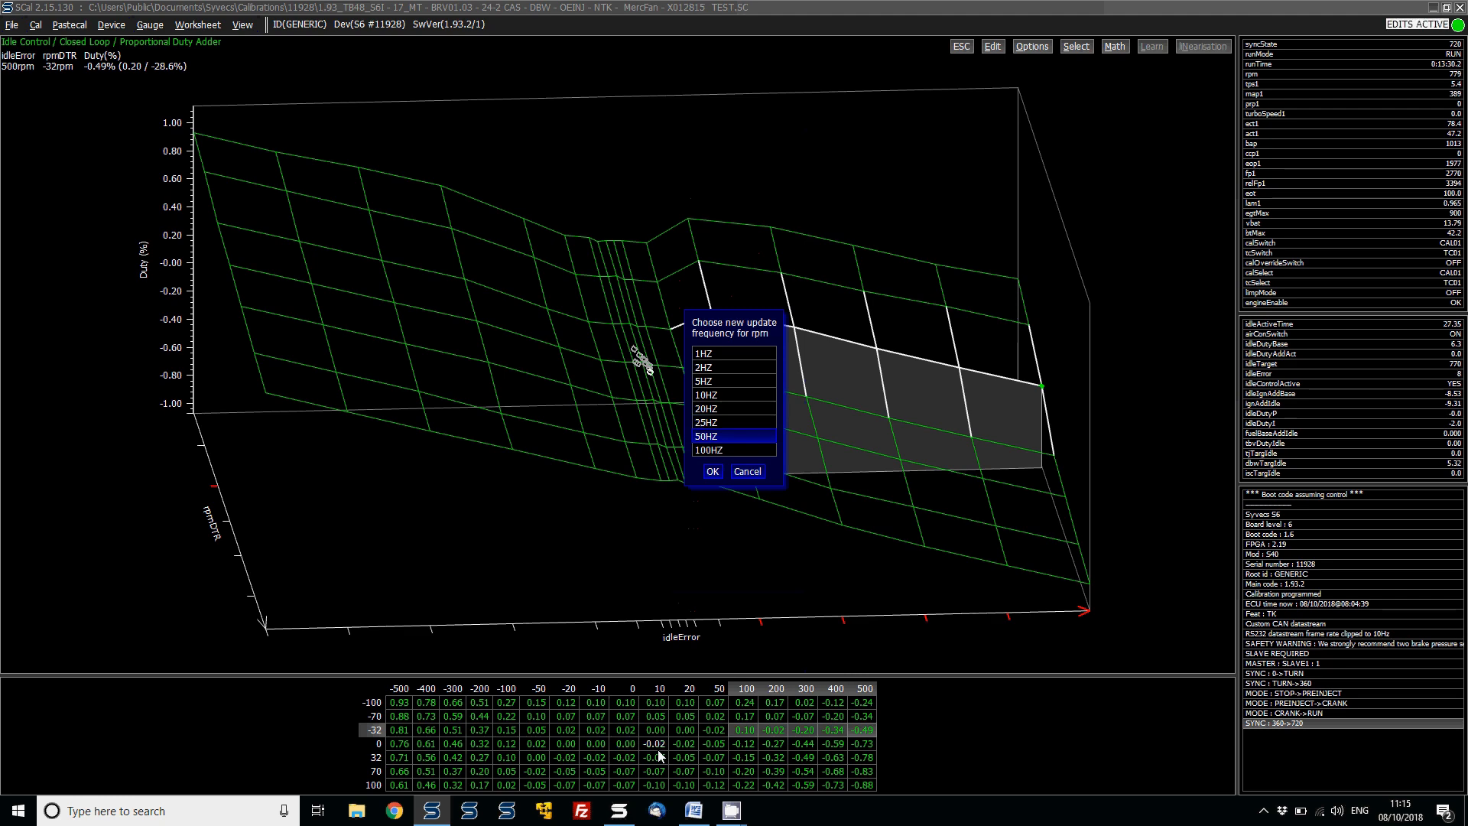
pyautogui.press('Return')
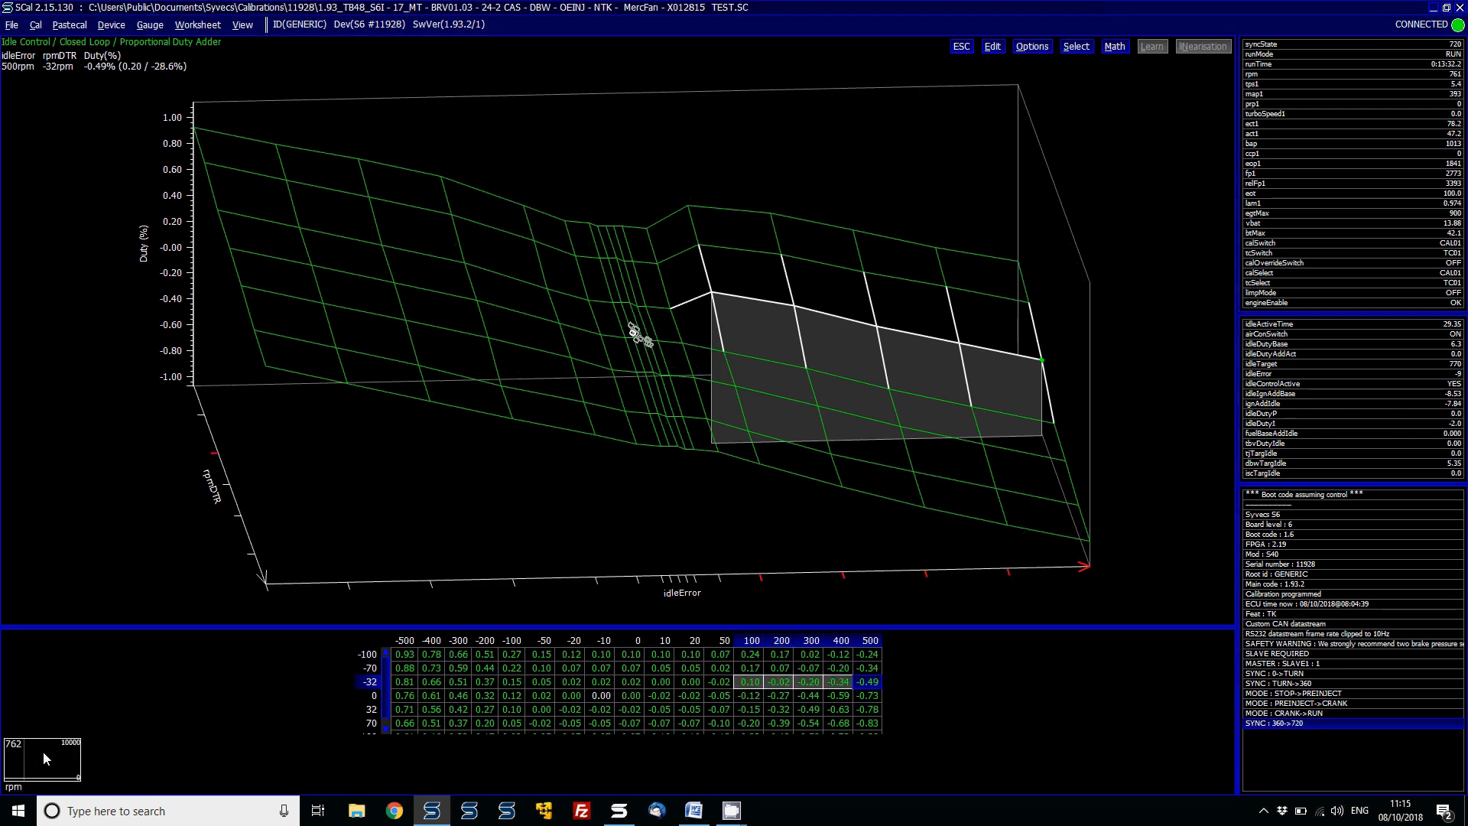
# - Turn the rpm gauge into a trend chart and enlarge it to fill the lower half of the window
pyautogui.rightClick(44, 756)
pyautogui.click(86, 748)
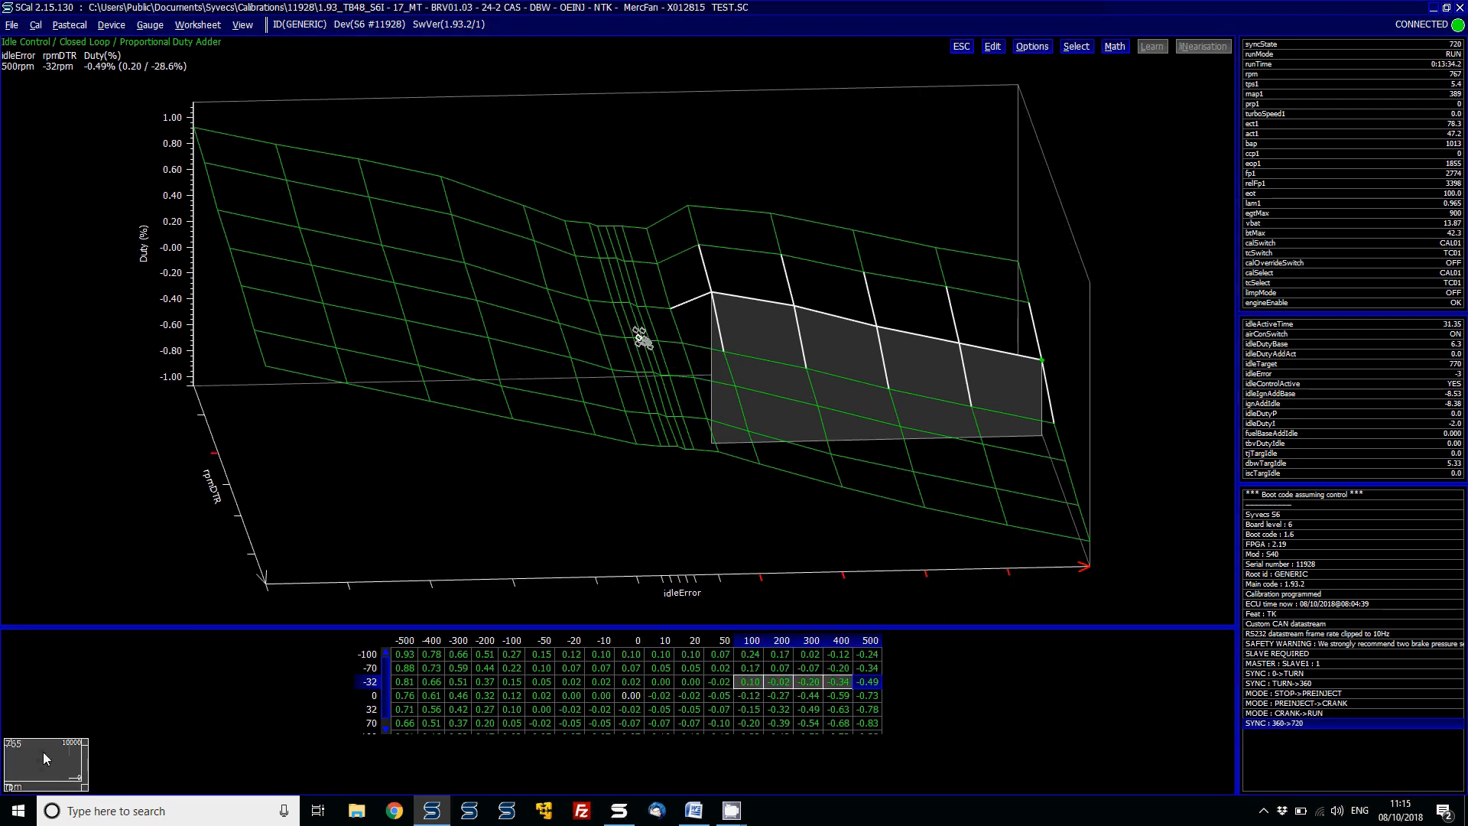
pyautogui.moveTo(79, 777); pyautogui.dragTo(246, 788)
pyautogui.moveTo(249, 720); pyautogui.dragTo(1204, 516)
# - Add the idleError channel to the rpm chart
pyautogui.rightClick(889, 585)
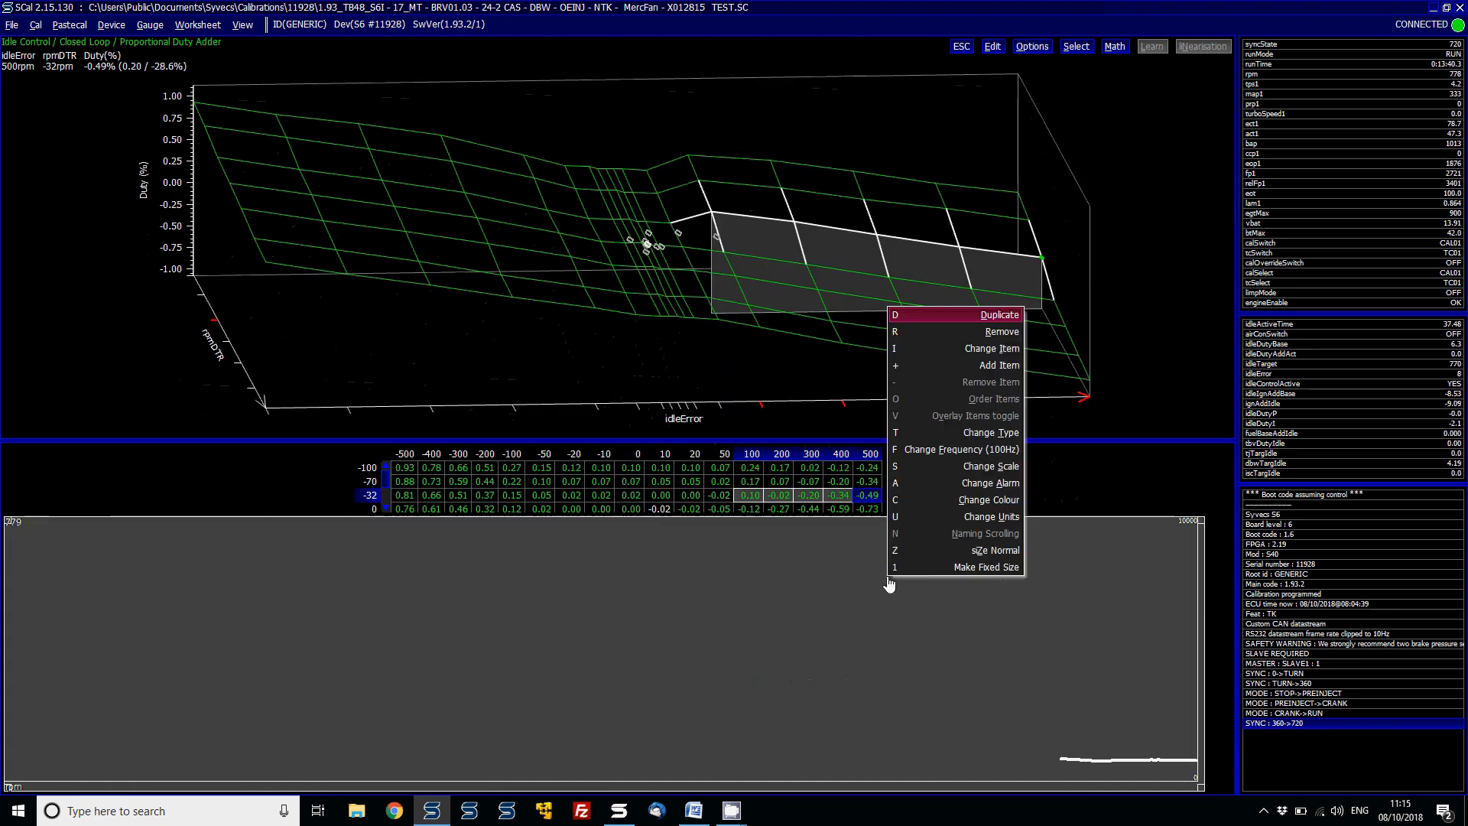
pyautogui.click(991, 363)
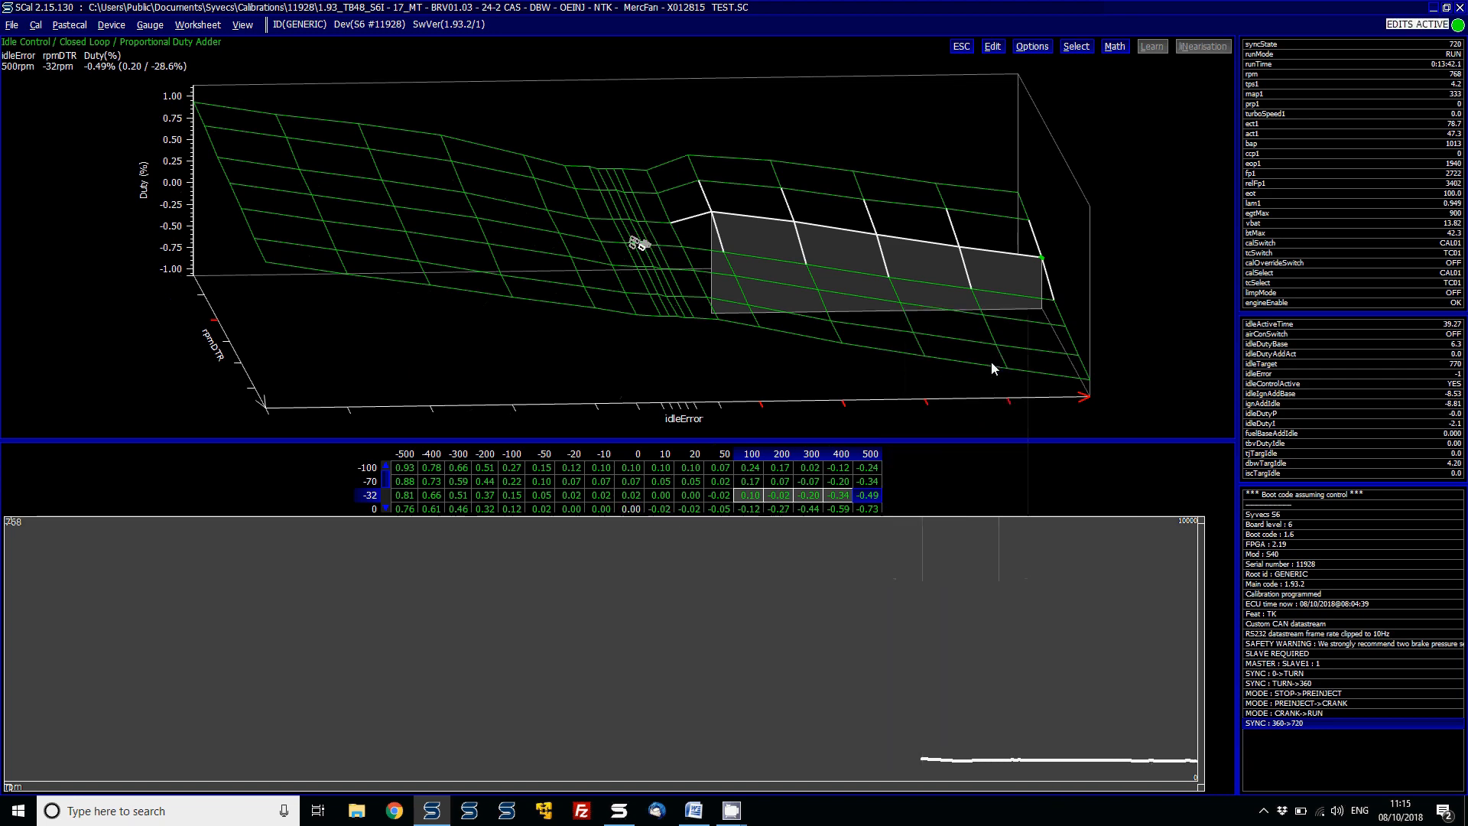
pyautogui.write('idle')
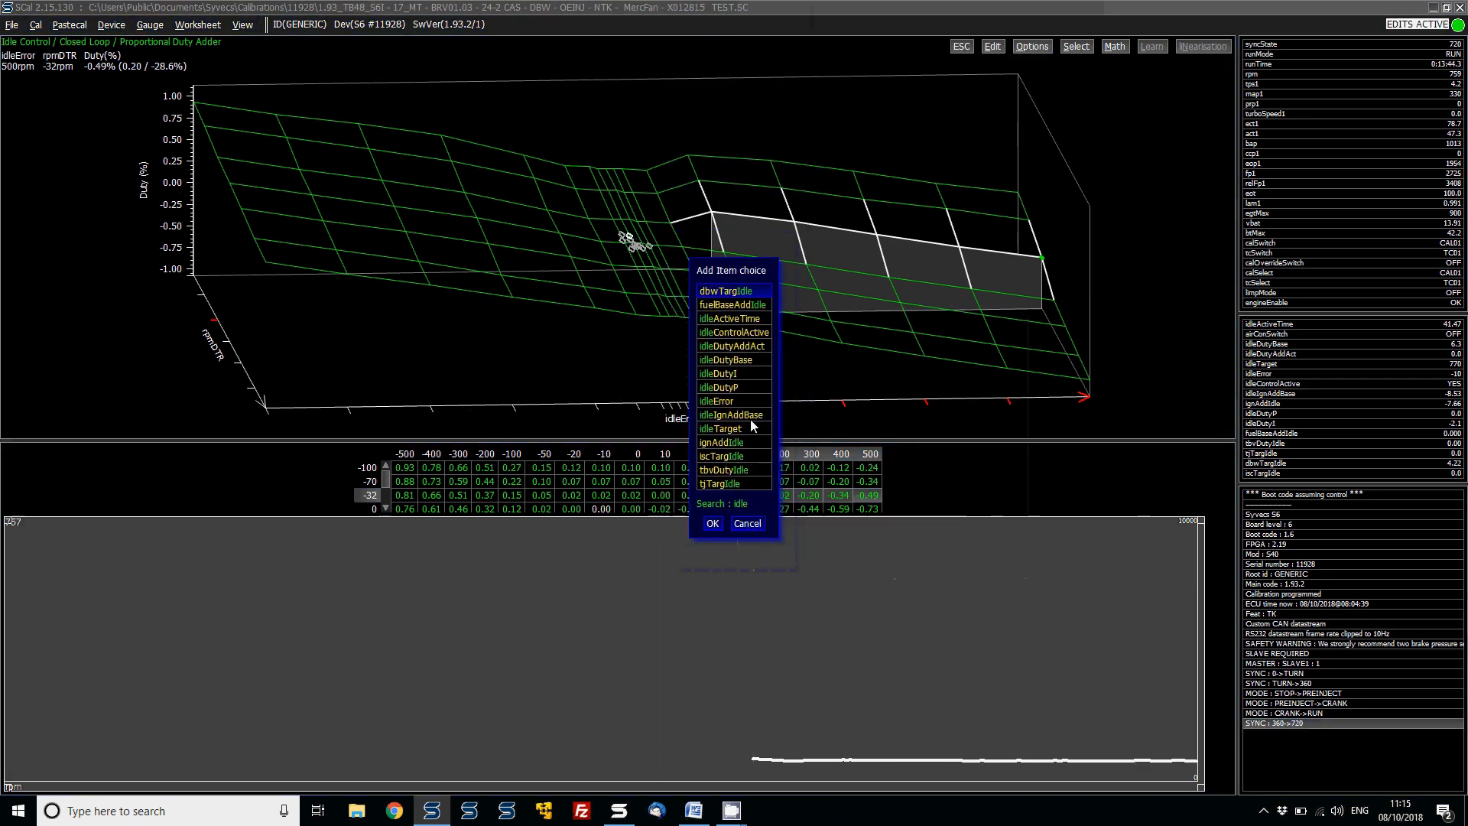
pyautogui.click(732, 405)
pyautogui.click(711, 523)
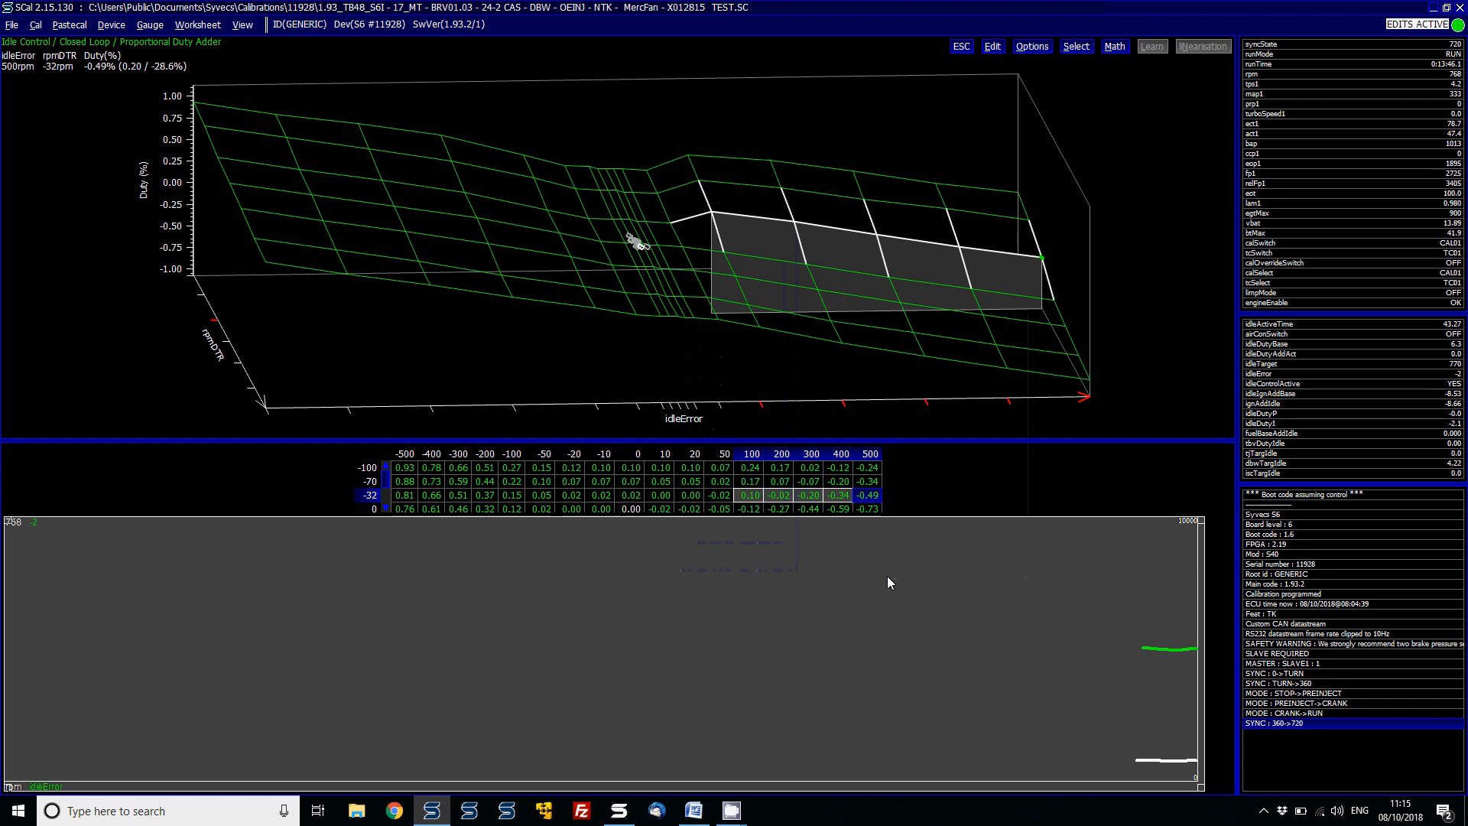
# - Add the rpmDTR channel to the rpm chart
pyautogui.rightClick(887, 576)
pyautogui.click(991, 365)
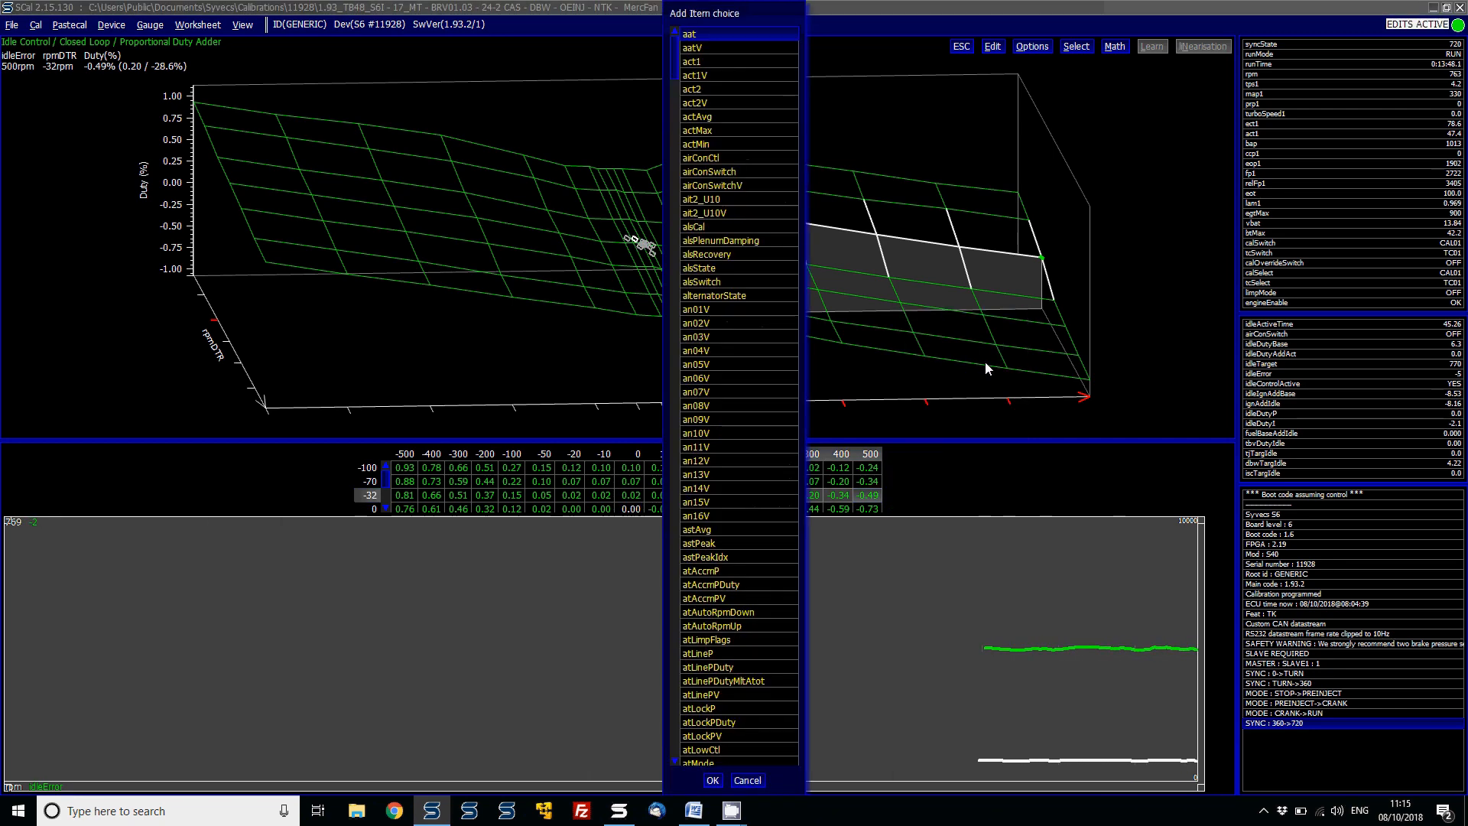
pyautogui.write('rpm')
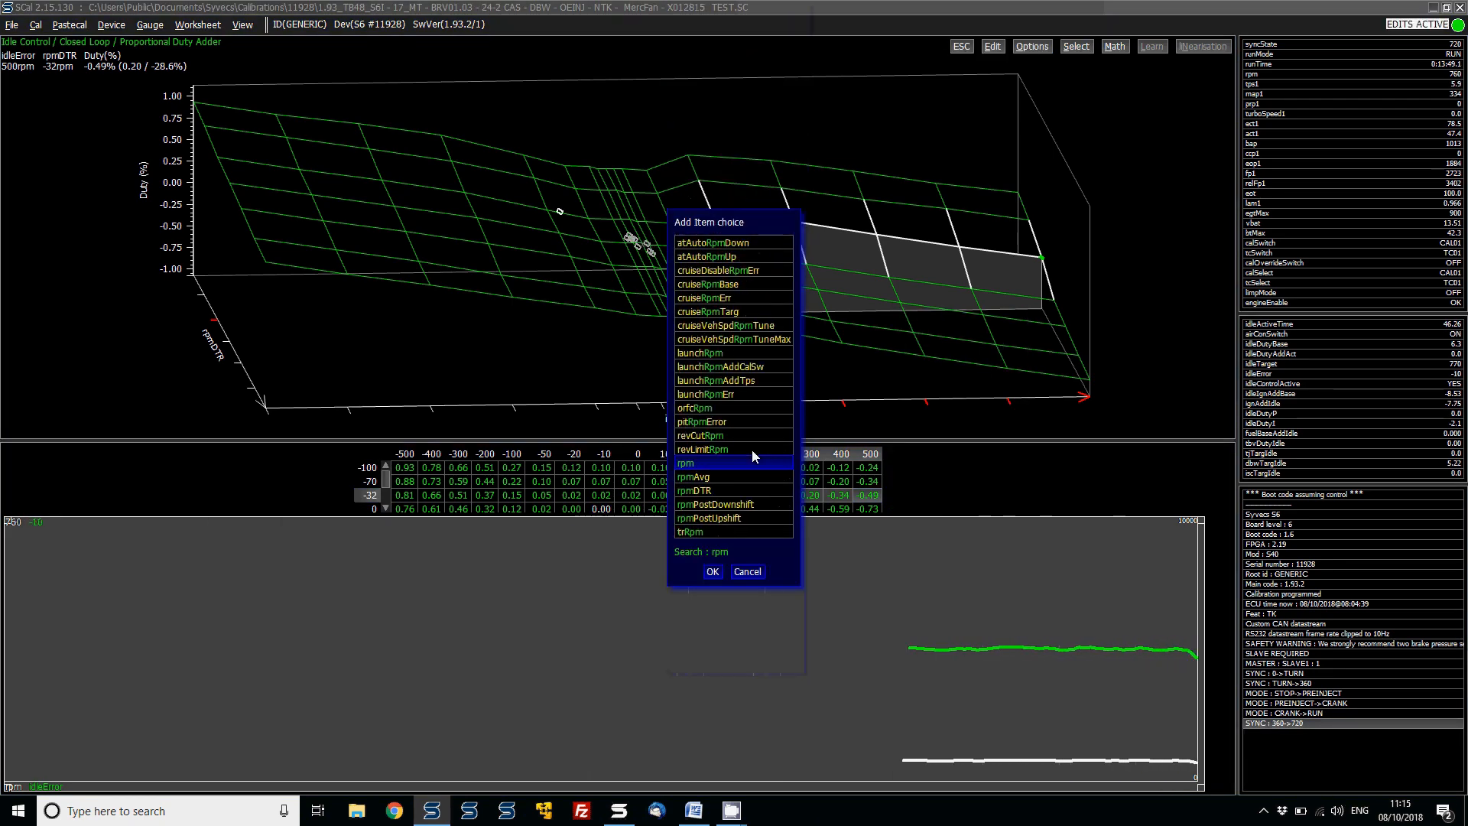
pyautogui.doubleClick(710, 489)
# - Change the rpmDTR trace colour to purple
pyautogui.rightClick(888, 577)
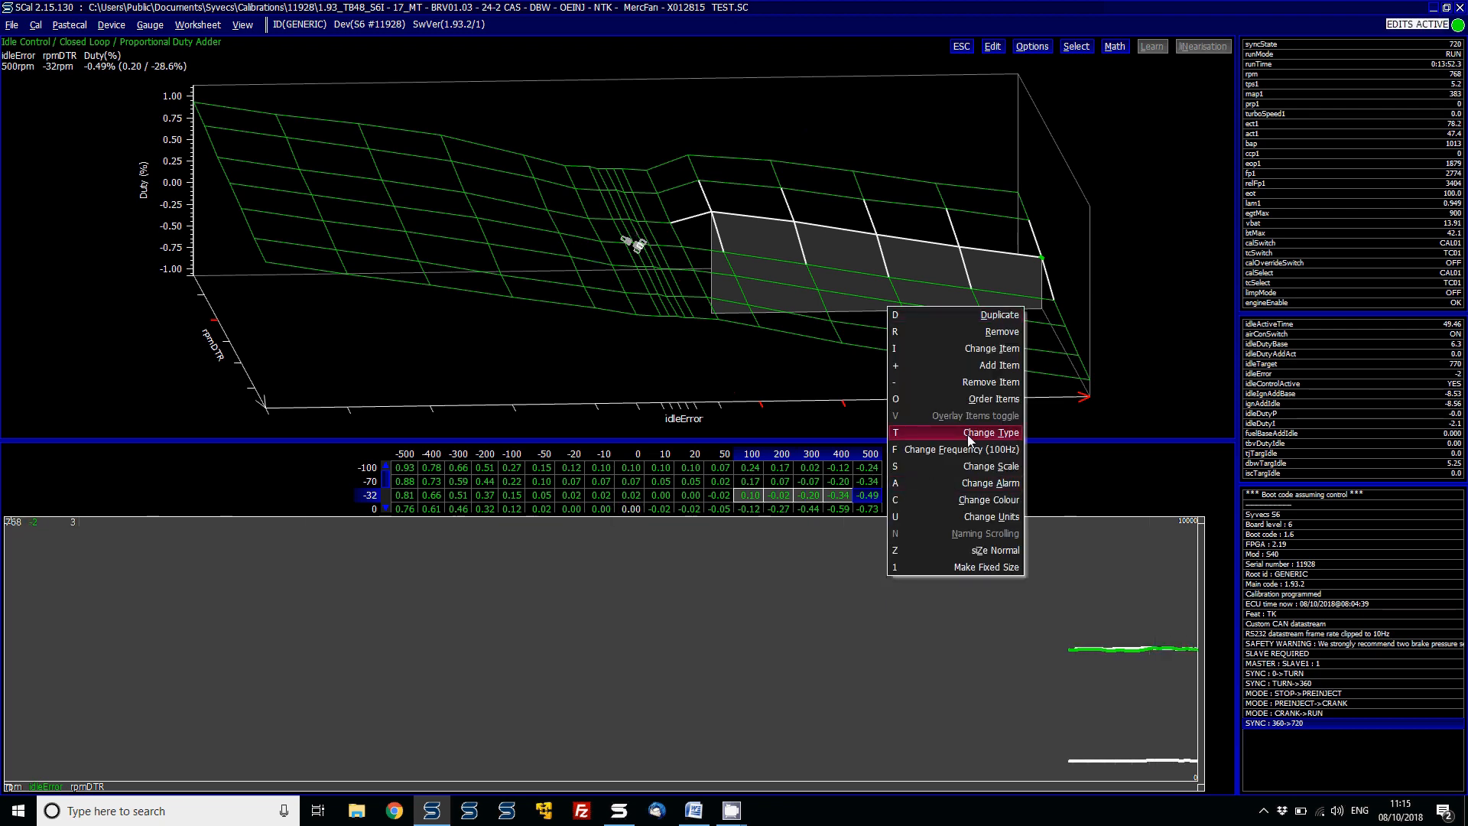
pyautogui.click(984, 499)
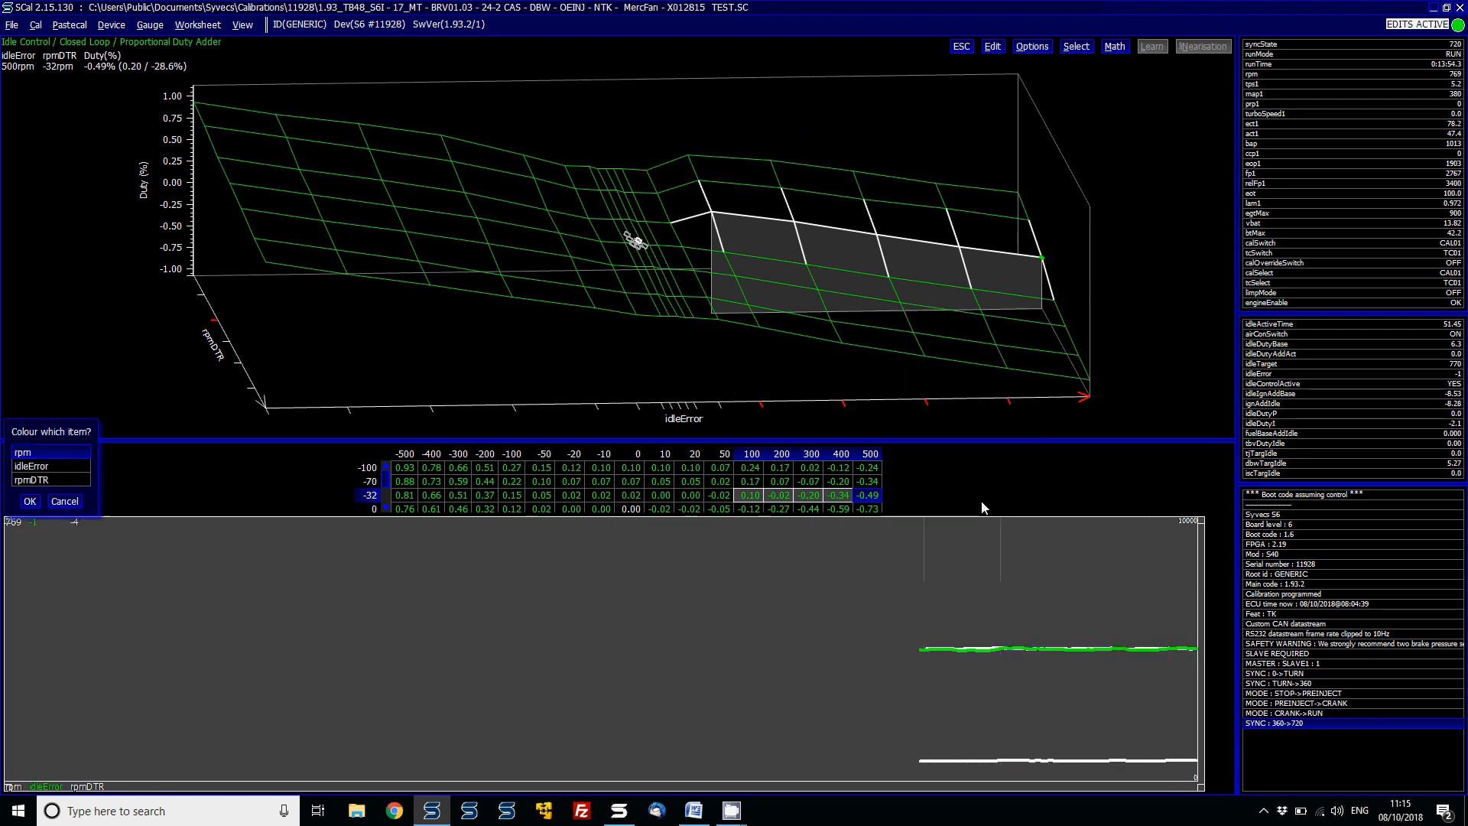
pyautogui.doubleClick(69, 479)
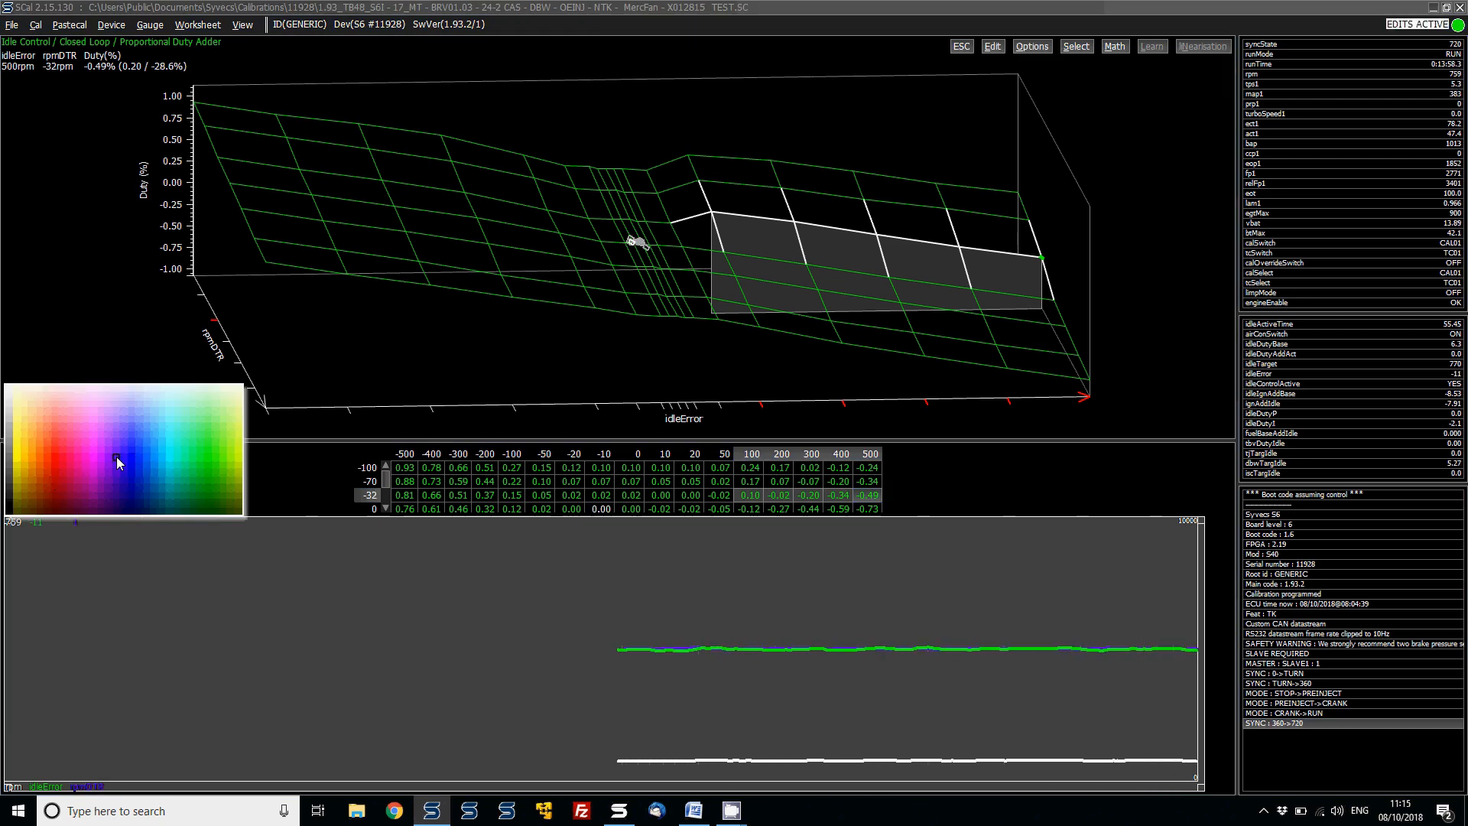
pyautogui.click(116, 457)
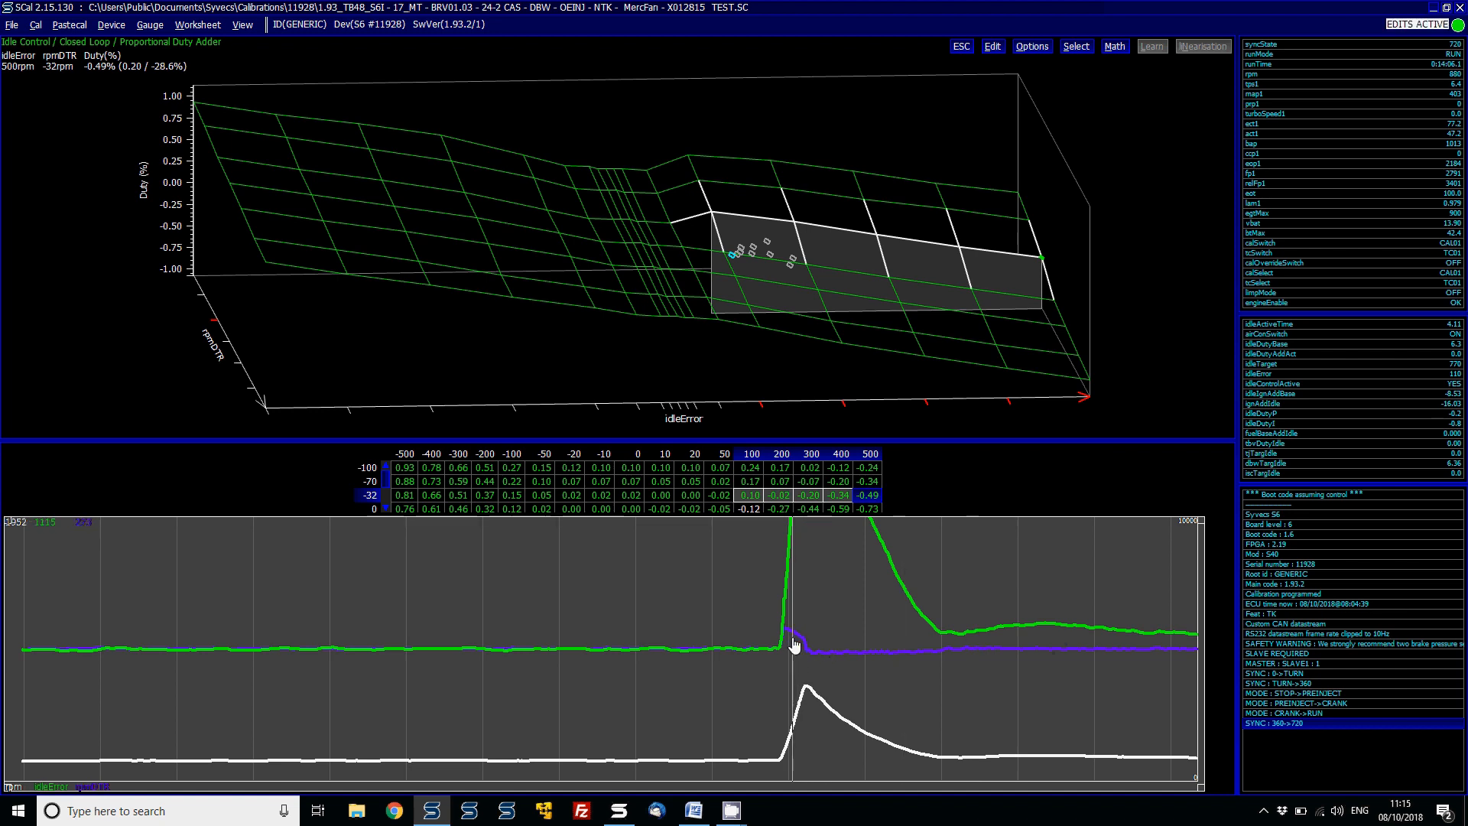
# - Change the rpmDTR trace colour to orange
pyautogui.rightClick(839, 662)
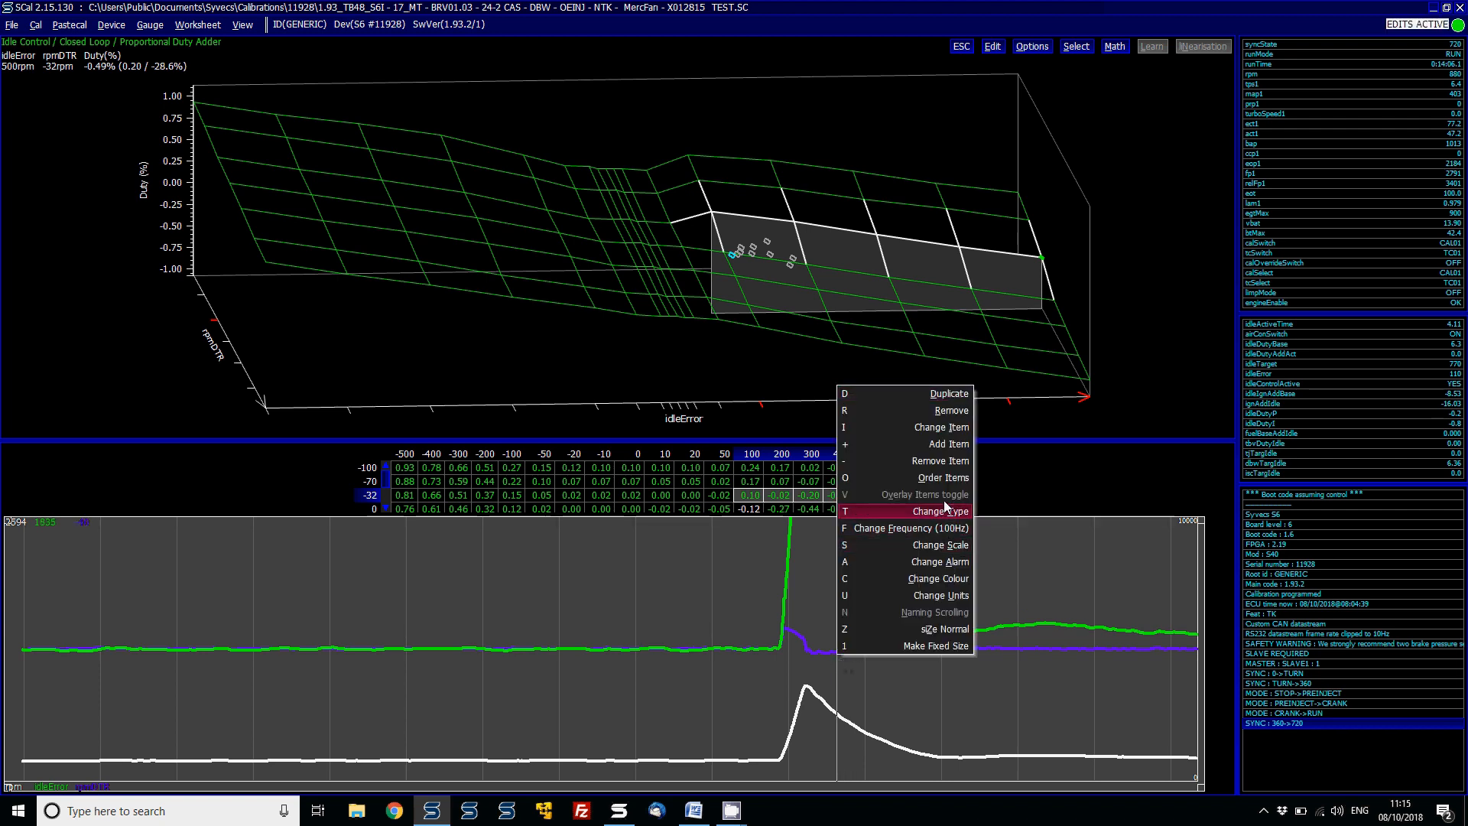
pyautogui.click(941, 579)
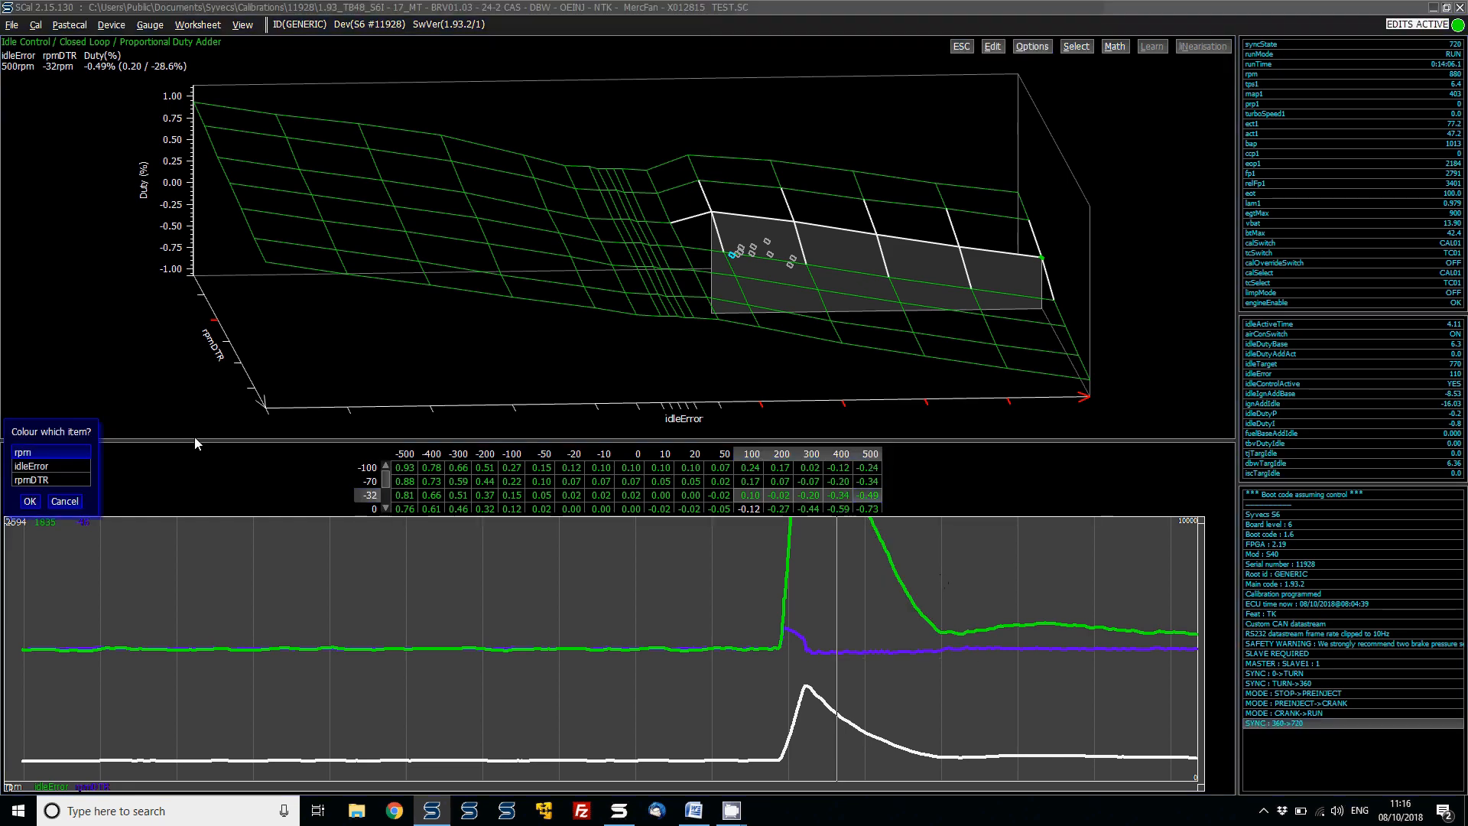
pyautogui.doubleClick(54, 480)
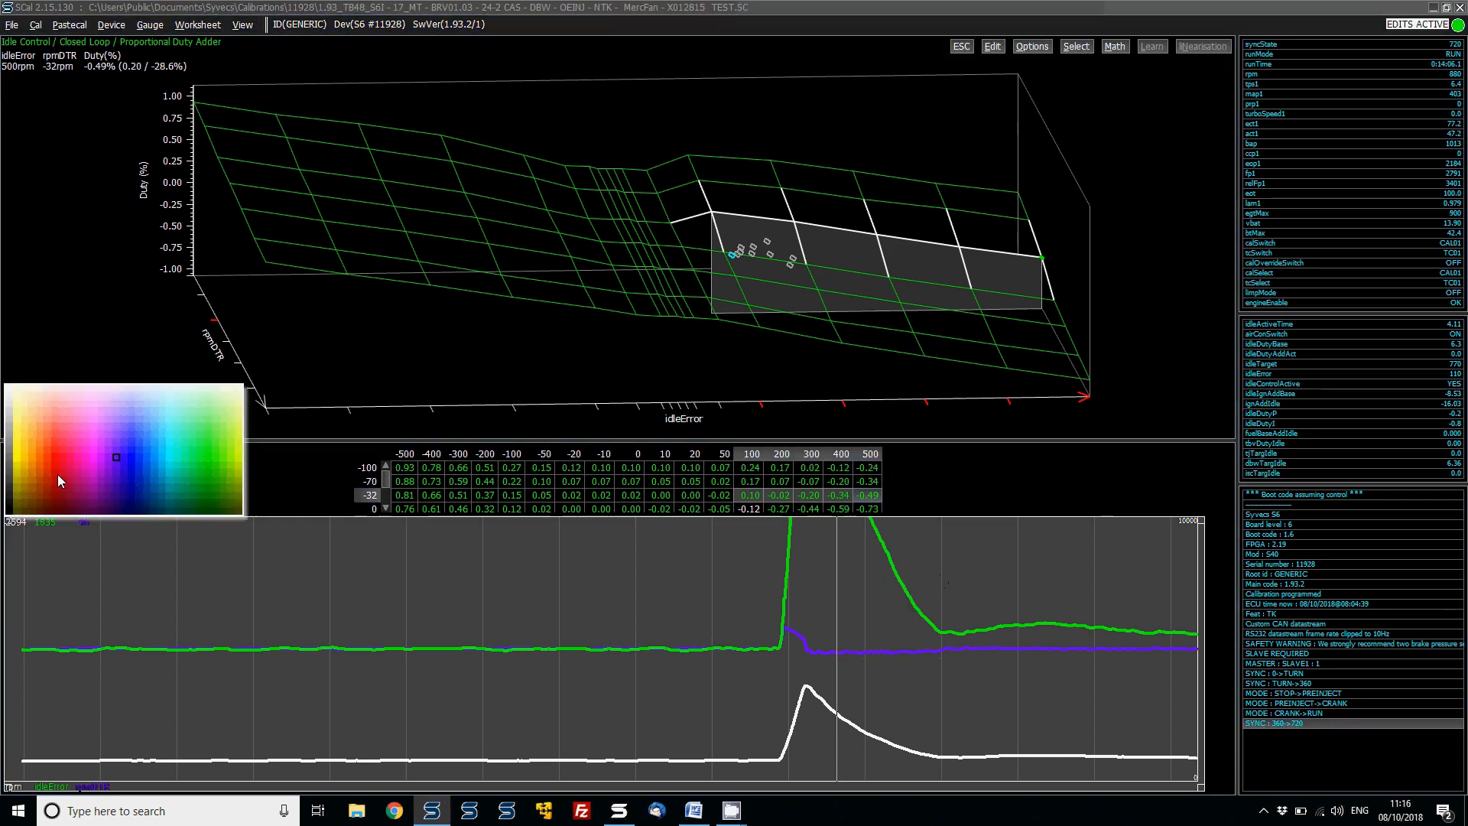
pyautogui.moveTo(27, 454); pyautogui.dragTo(22, 442)
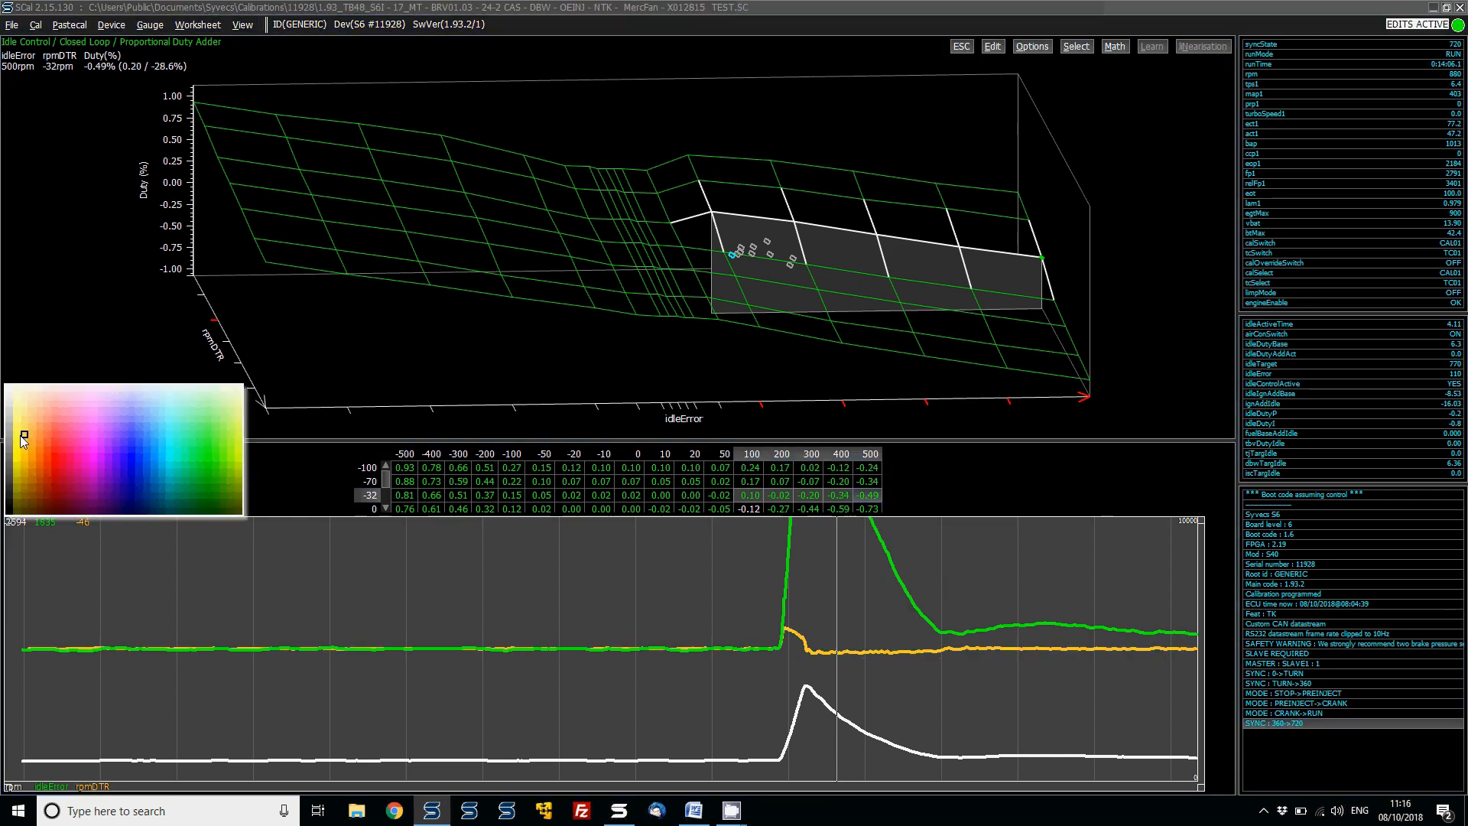
# - Rescale the rpmDTR trace on the chart to a minimum of -200
pyautogui.rightClick(845, 576)
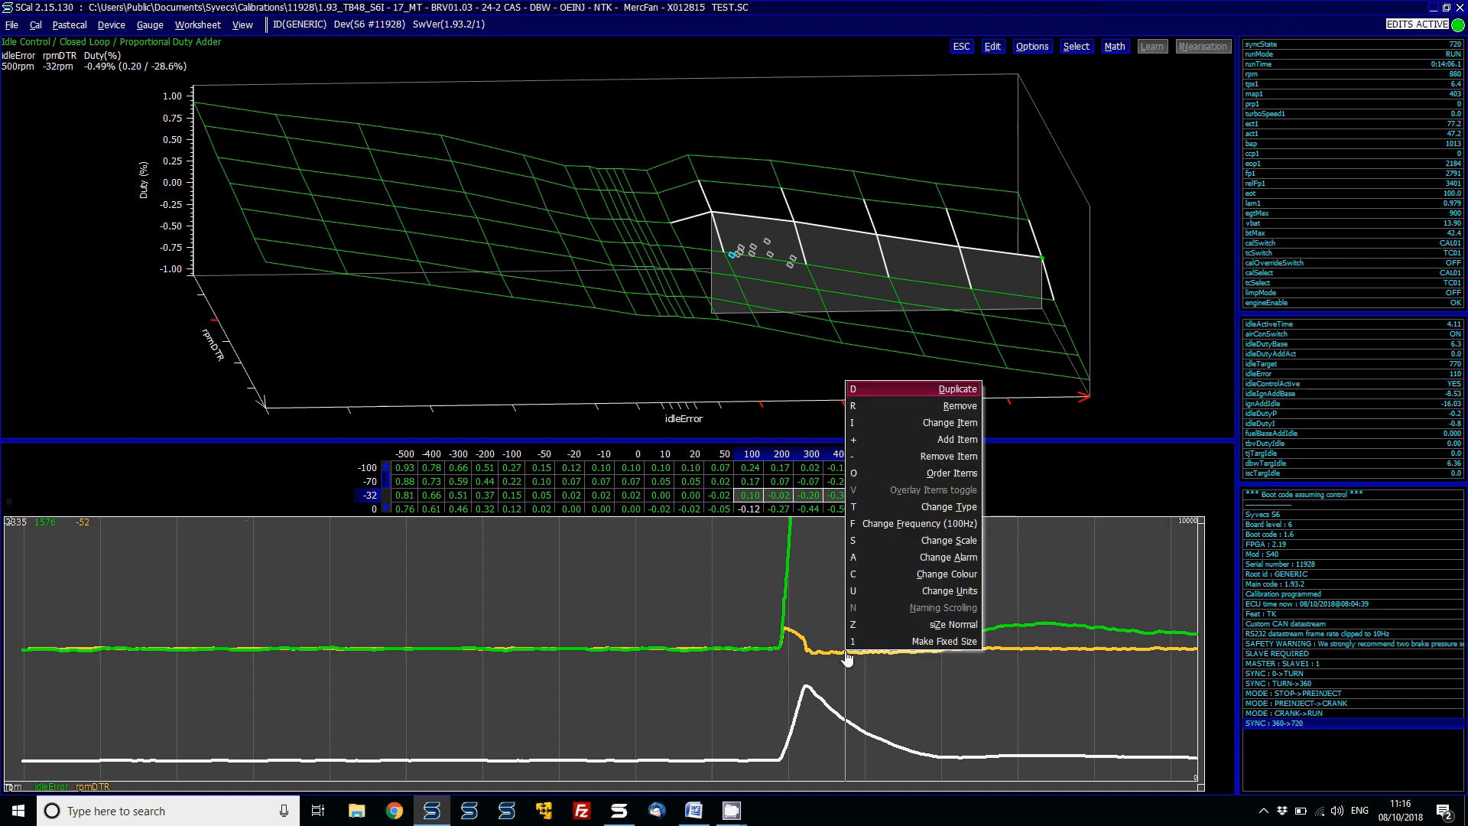
pyautogui.click(974, 541)
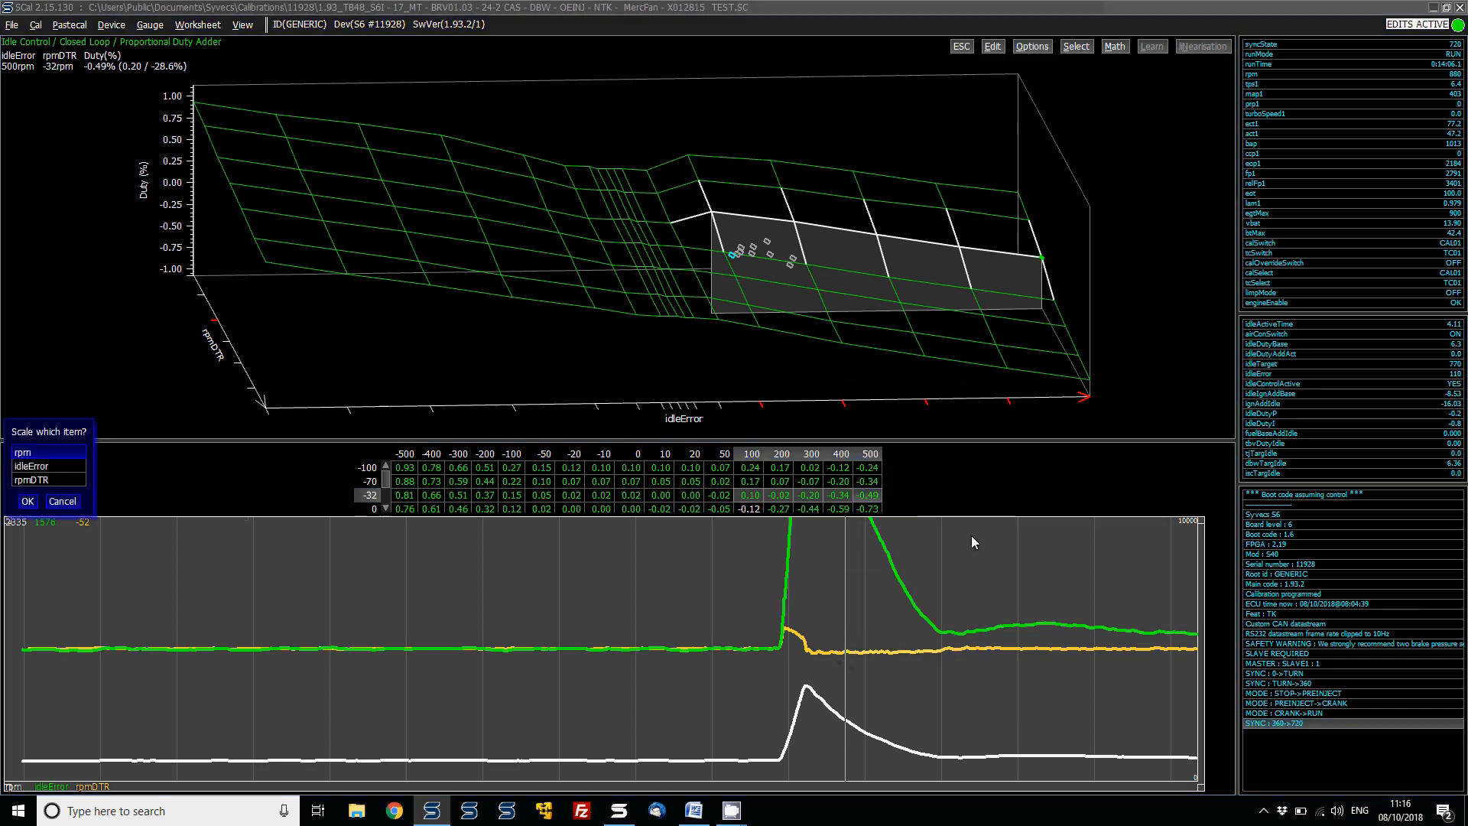
pyautogui.doubleClick(36, 480)
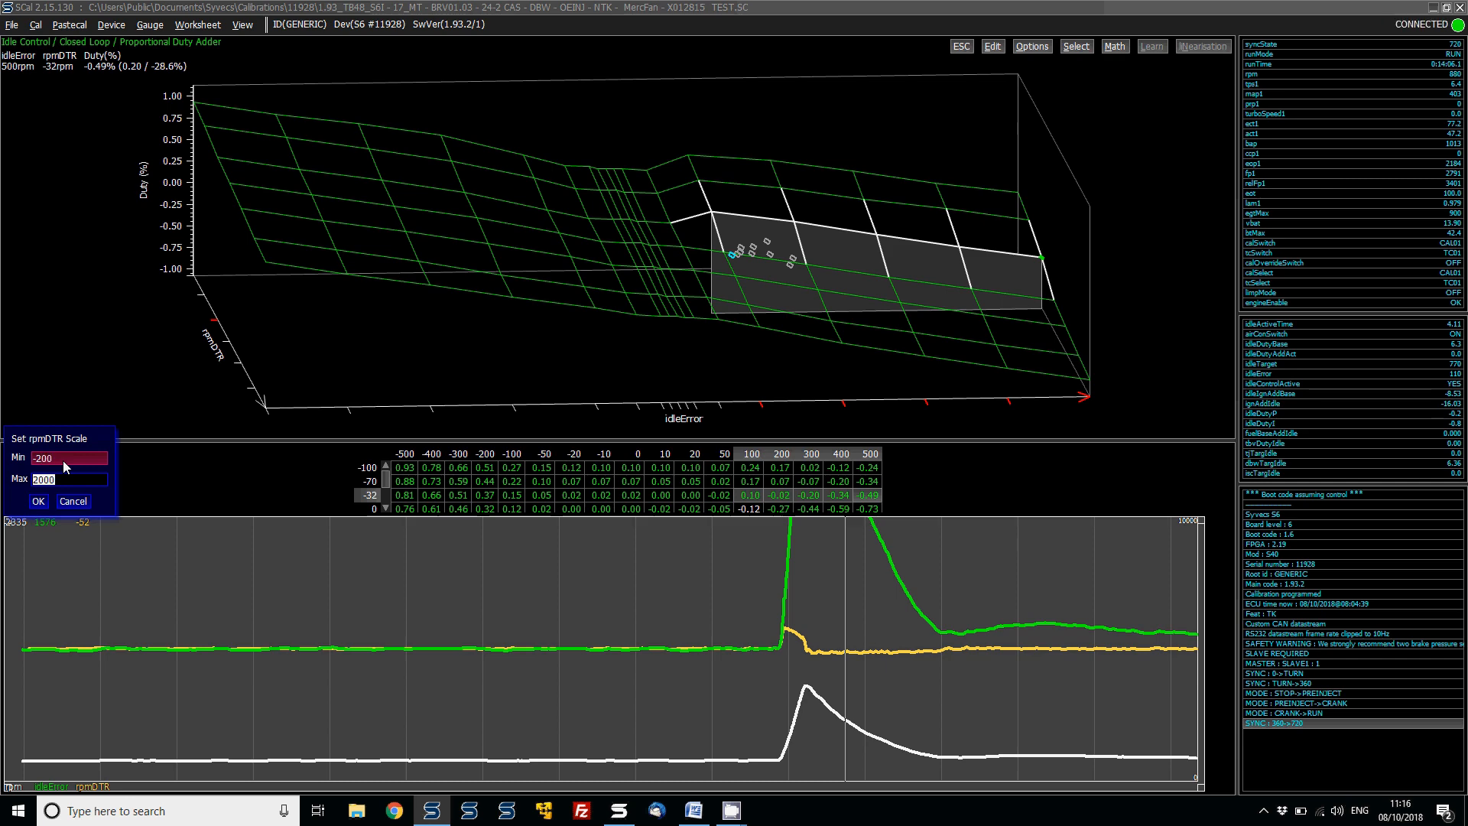
pyautogui.press('Return')
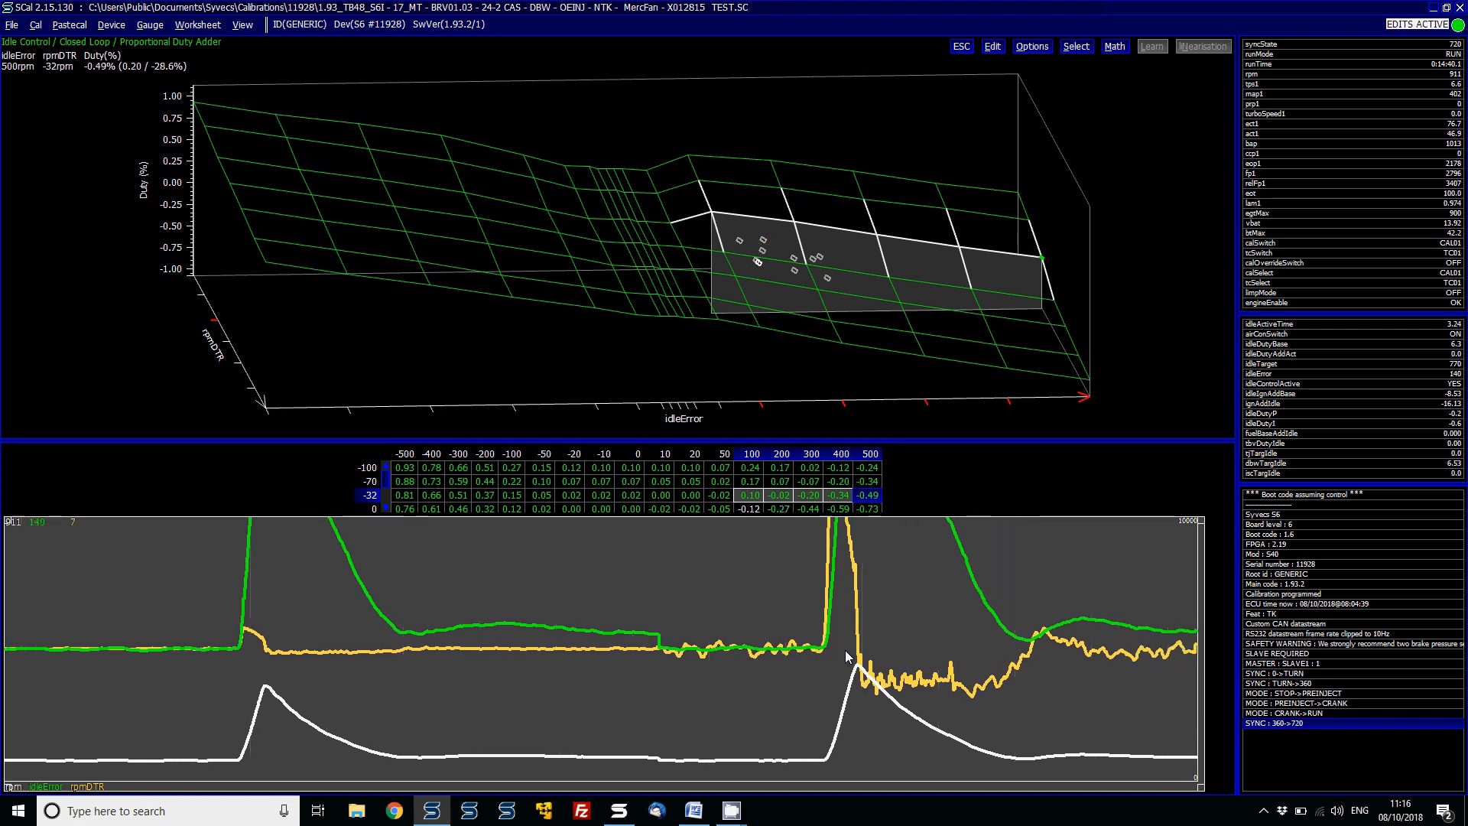
# - Temporarily set the idleError 100–500 cells in rpmDTR rows -100 to -32 to -2 and undo the change
pyautogui.moveTo(846, 650); pyautogui.dragTo(889, 681)
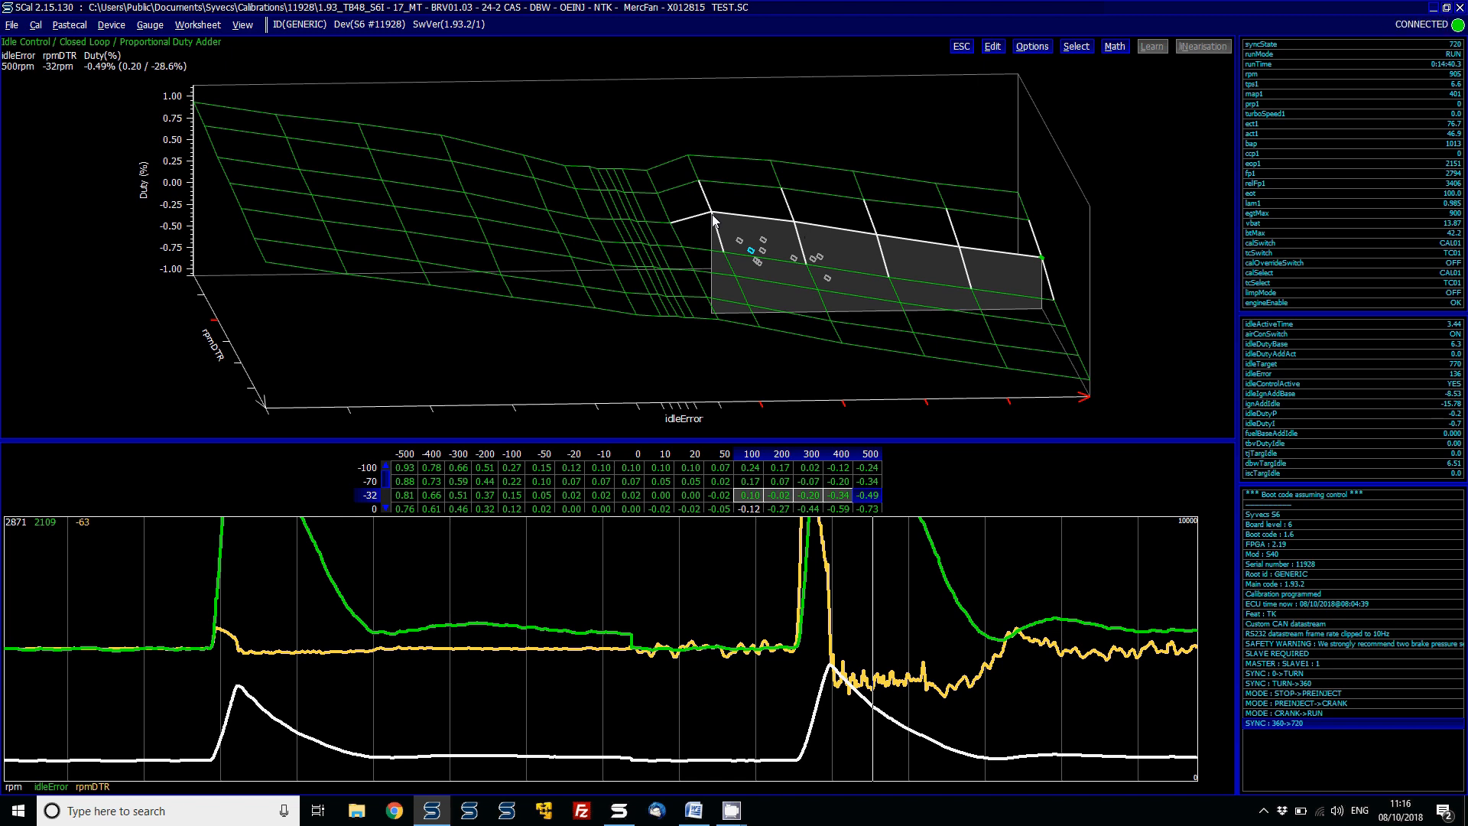
pyautogui.moveTo(712, 214); pyautogui.dragTo(1030, 164)
pyautogui.press('Return')
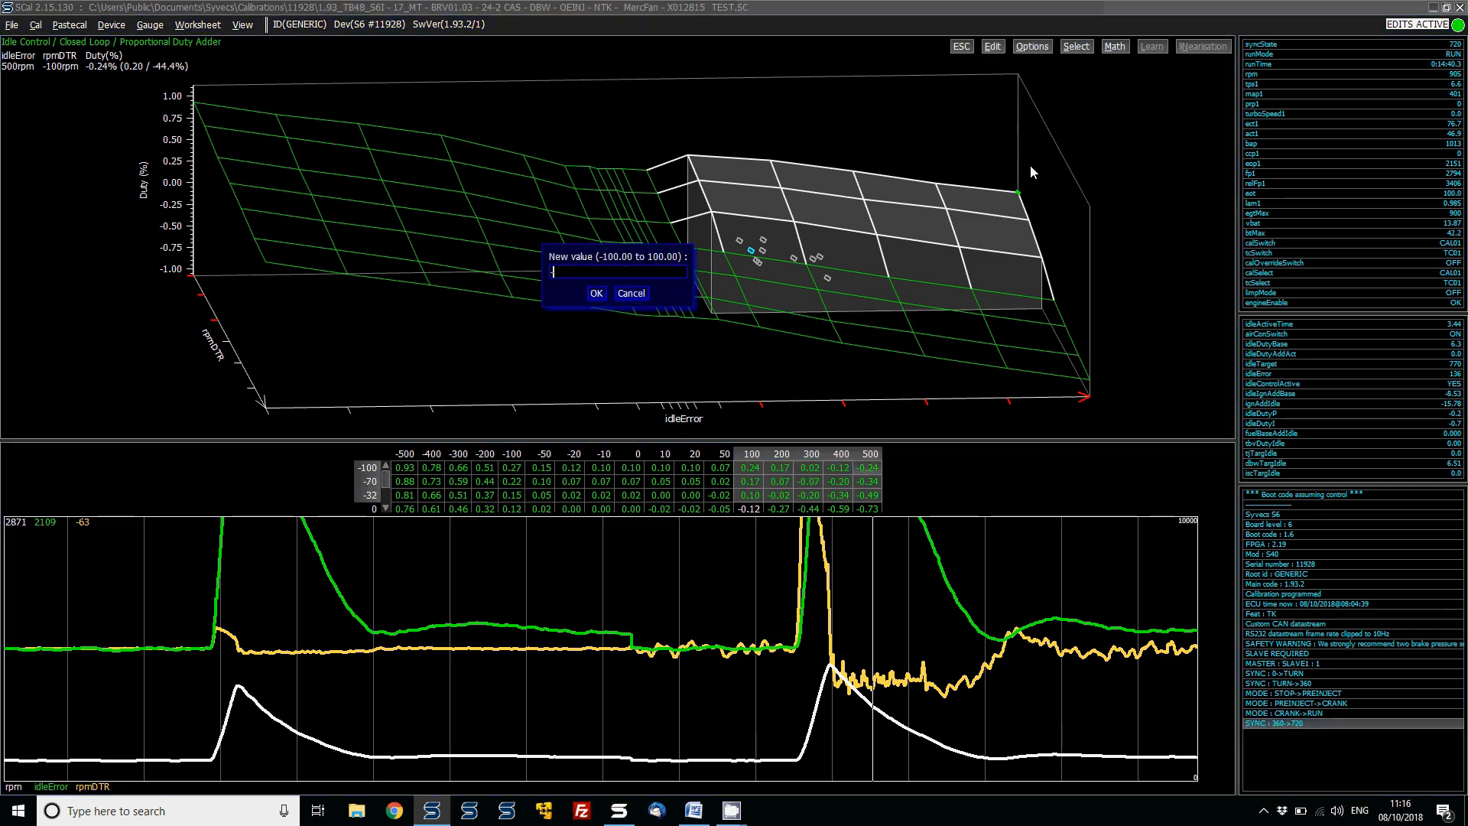
pyautogui.write('-2')
pyautogui.press('Return')
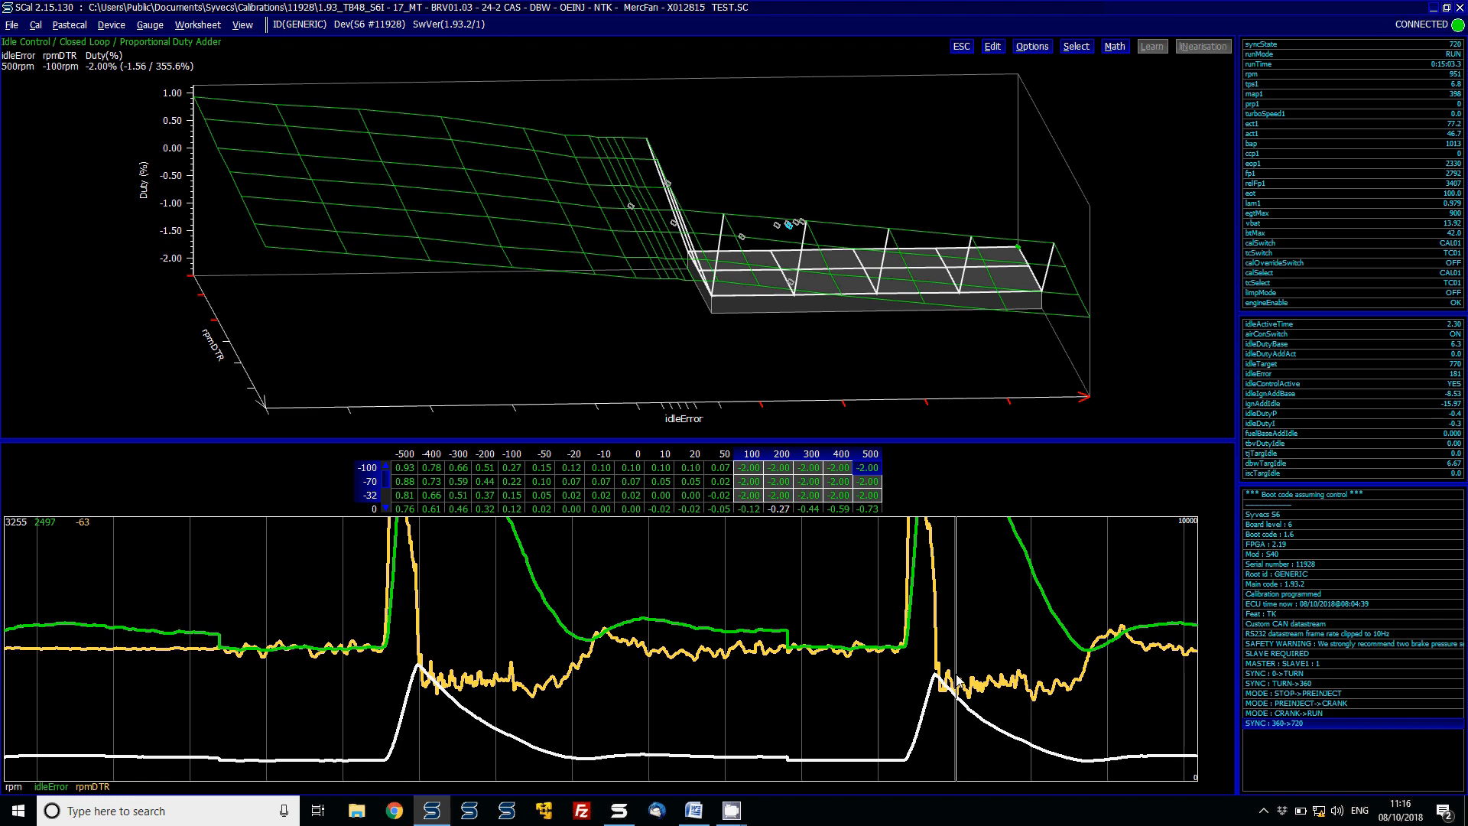
pyautogui.press('space')
pyautogui.hotkey('ctrl', 'z')
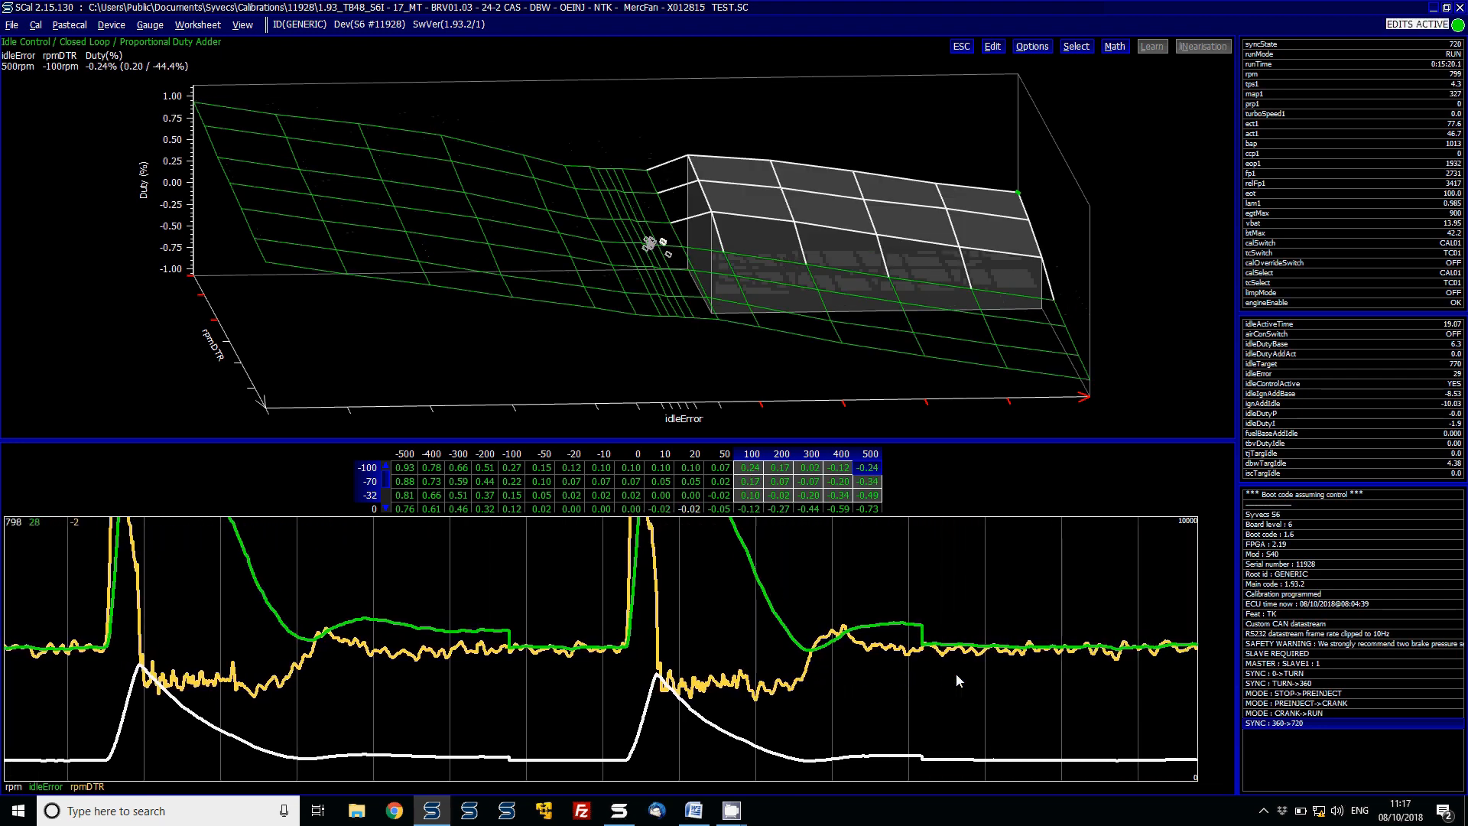
# - Raise the idleError 100–500 cells in rpmDTR rows -100 to 0 of the Proportional Duty Adder by six increments
pyautogui.click(725, 252)
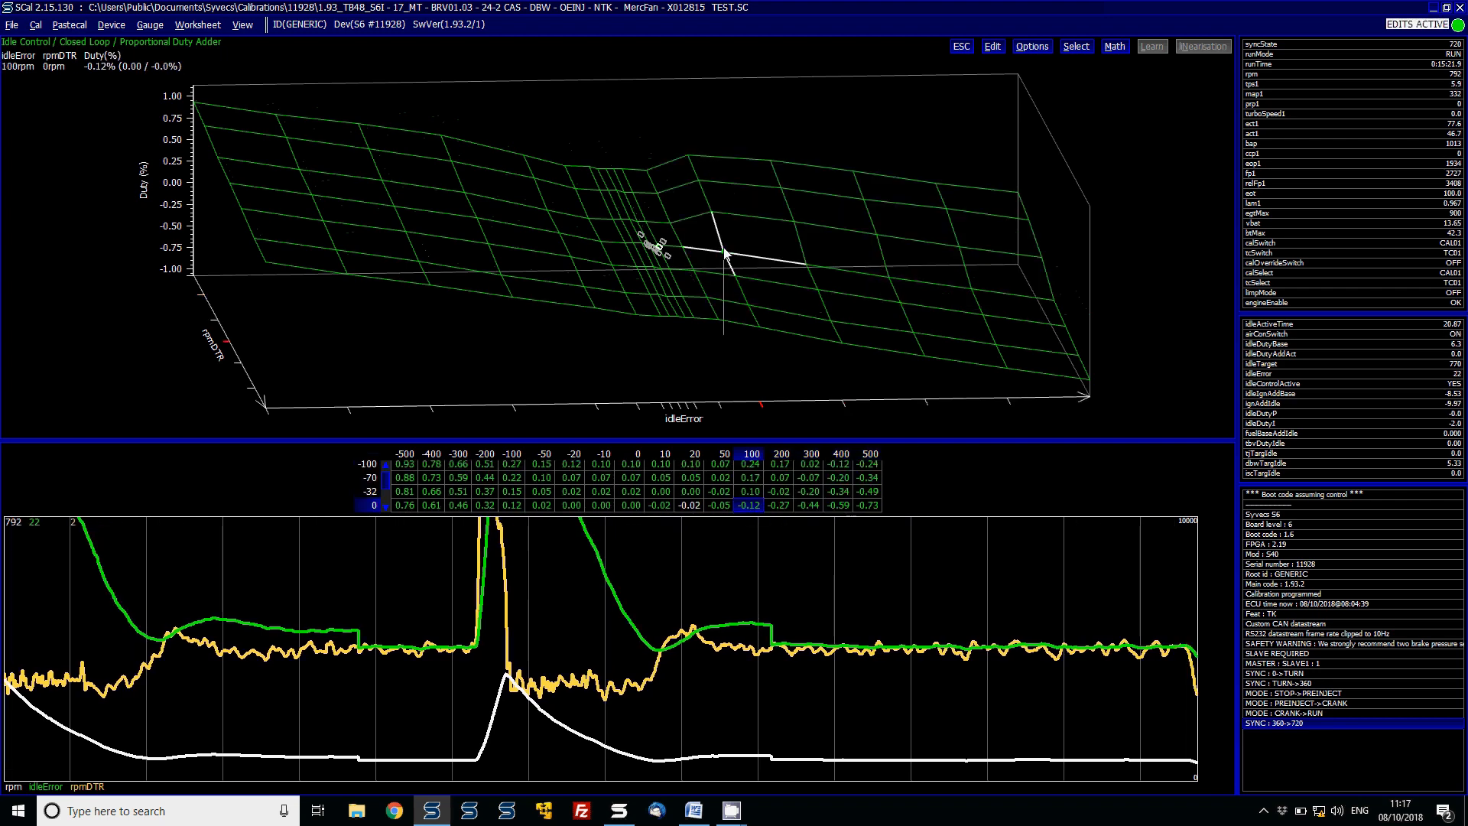
pyautogui.moveTo(725, 252); pyautogui.dragTo(1031, 180)
pyautogui.press('pageup')
pyautogui.press('pageup')
pyautogui.press('pageup')
pyautogui.press('pageup')
pyautogui.press('pageup')
pyautogui.press('pageup')
pyautogui.press('pageup')
pyautogui.press('pageup')
pyautogui.press('pageup')
pyautogui.press('pageup')
pyautogui.press('pageup')
pyautogui.press('pageup')
pyautogui.press('pageup')
pyautogui.press('pageup')
pyautogui.press('pageup')
pyautogui.press('pageup')
pyautogui.press('pageup')
pyautogui.press('pageup')
pyautogui.press('pageup')
pyautogui.press('pageup')
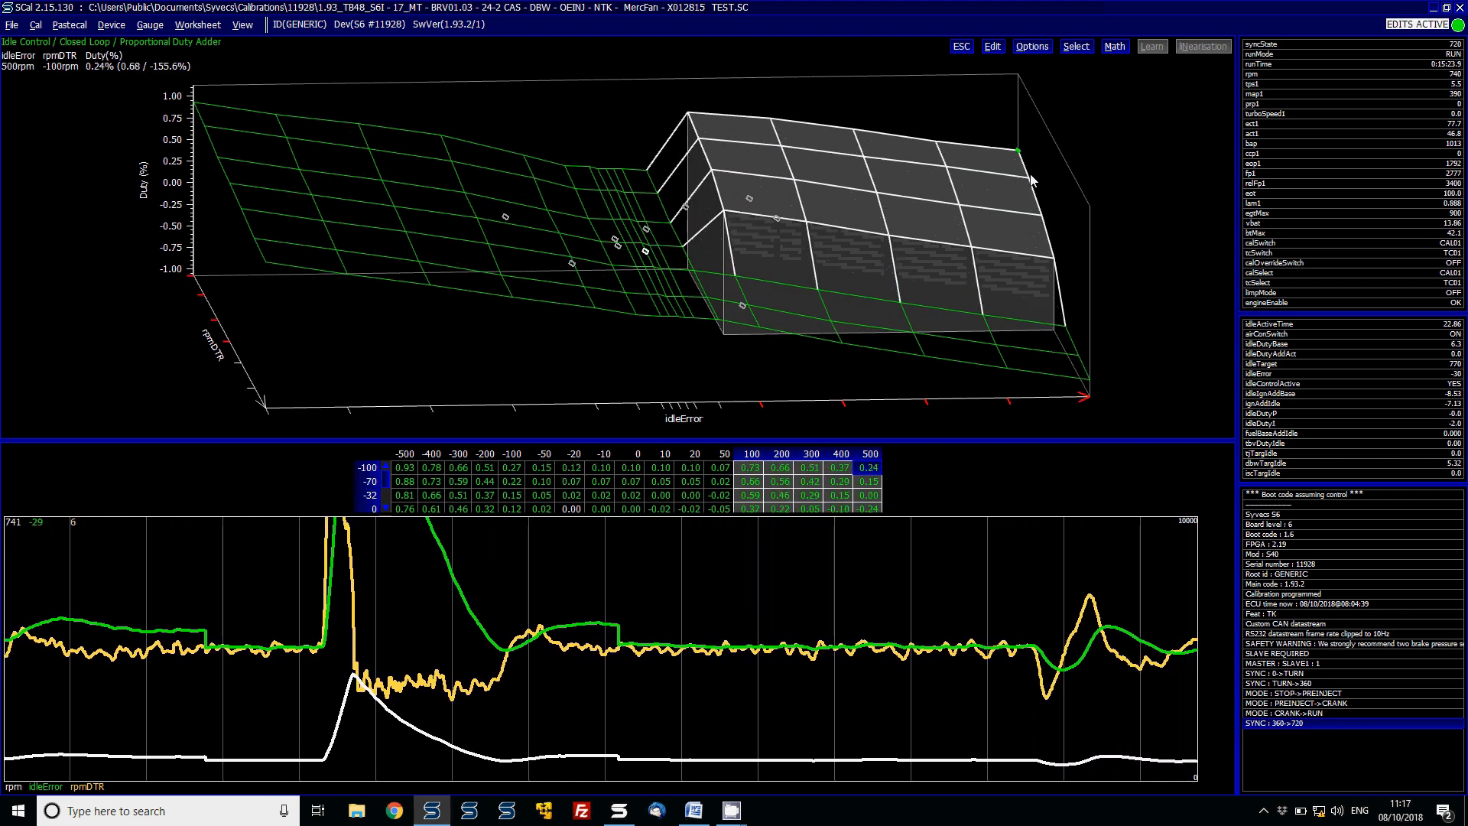
pyautogui.press('pageup')
pyautogui.press('pageup')
pyautogui.press('pageup')
pyautogui.press('pageup')
pyautogui.press('pageup')
pyautogui.press('pageup')
pyautogui.press('pageup')
pyautogui.press('pageup')
pyautogui.press('pageup')
pyautogui.press('pageup')
pyautogui.press('pageup')
pyautogui.press('pageup')
pyautogui.press('pageup')
pyautogui.press('pageup')
pyautogui.press('pageup')
pyautogui.press('pageup')
pyautogui.press('pageup')
pyautogui.press('pageup')
pyautogui.press('pageup')
pyautogui.press('pageup')
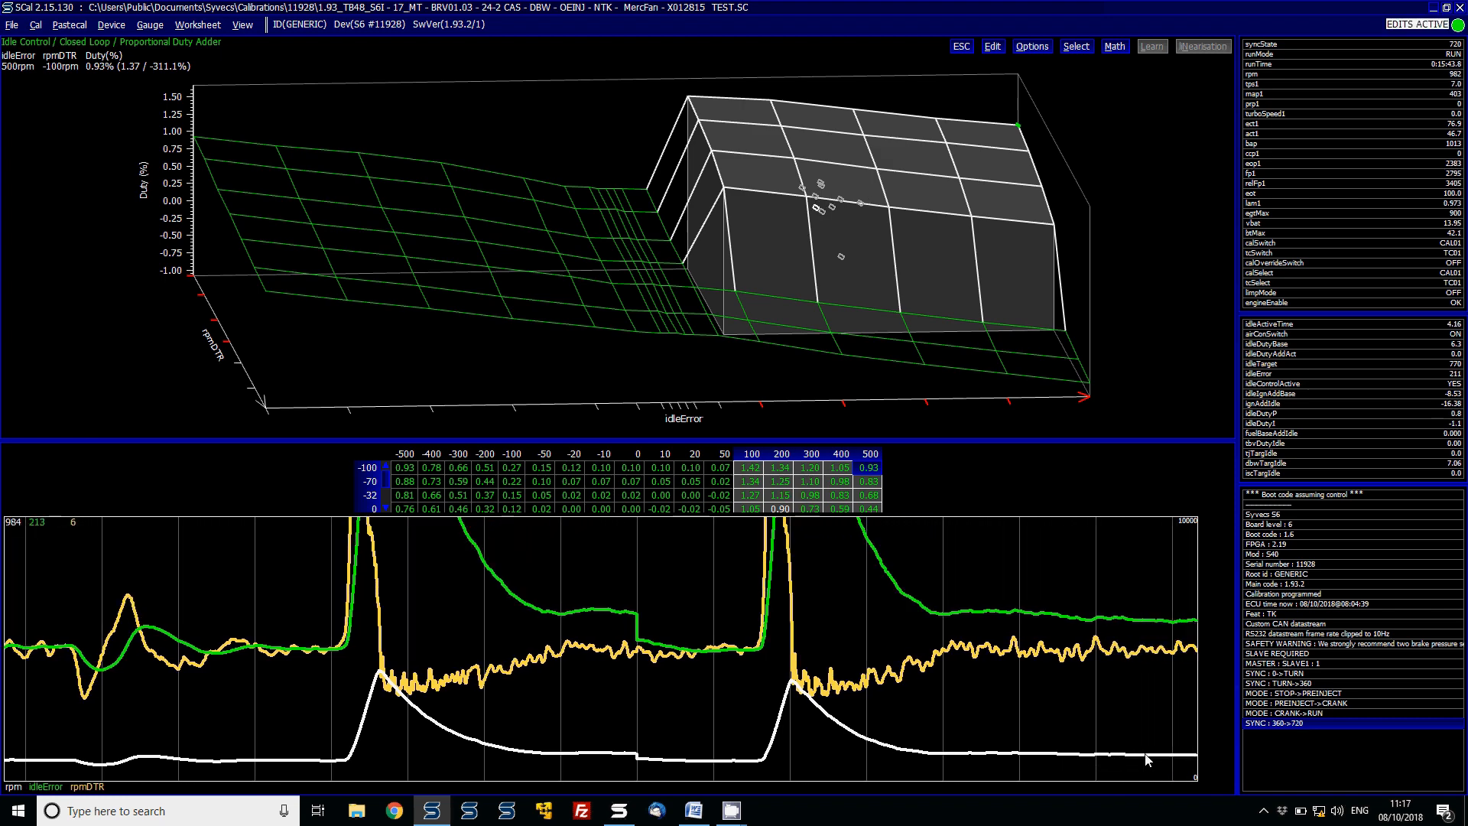
# - Lower the same selected Proportional Duty Adder cells by six increments
pyautogui.press('pagedown')
pyautogui.press('pagedown')
pyautogui.press('pagedown')
pyautogui.press('pagedown')
pyautogui.press('pagedown')
pyautogui.press('pagedown')
pyautogui.press('pagedown')
pyautogui.press('pagedown')
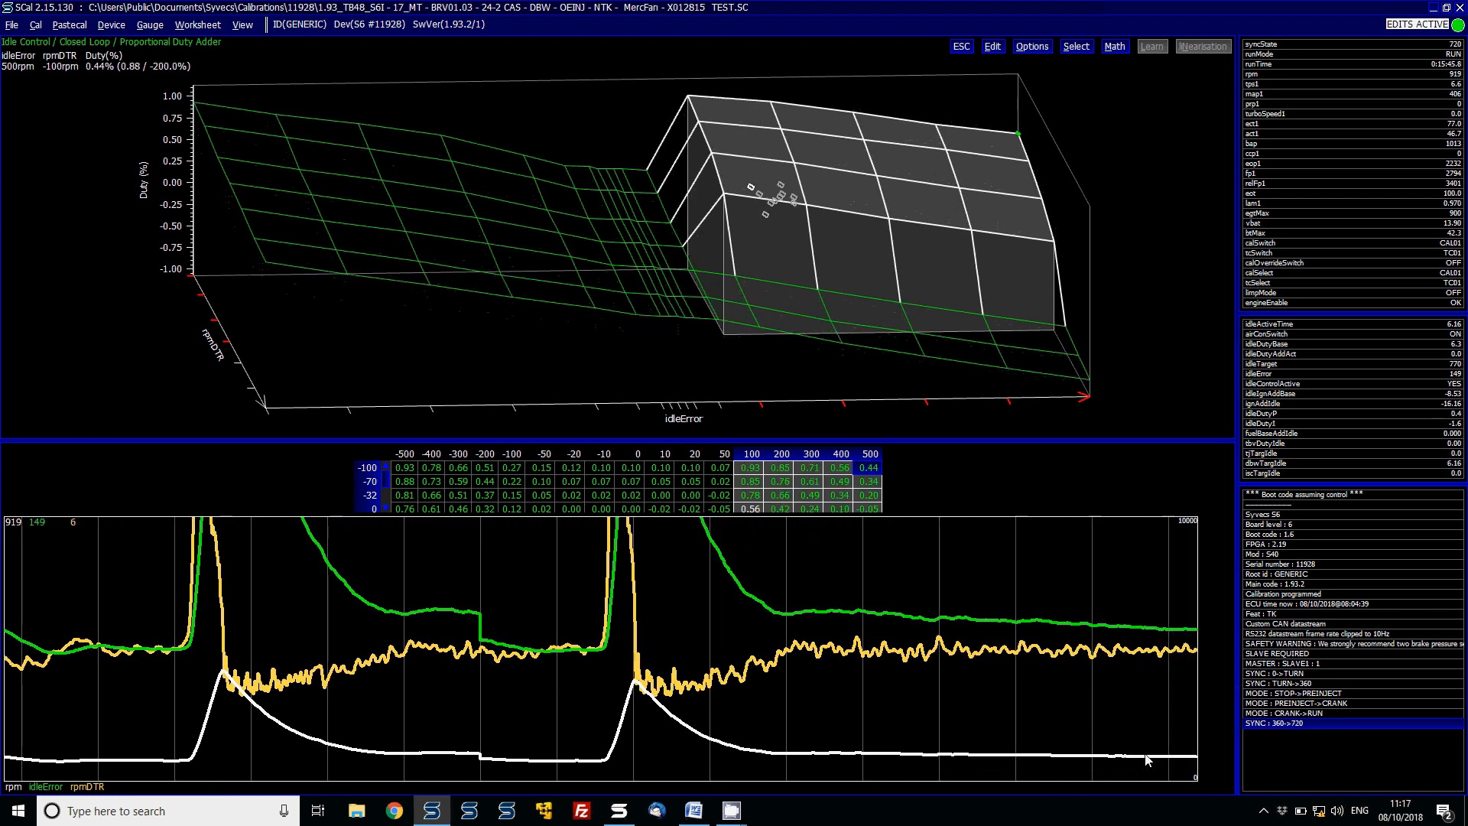
pyautogui.press('pagedown')
pyautogui.press('pagedown')
pyautogui.press('pagedown')
pyautogui.press('pagedown')
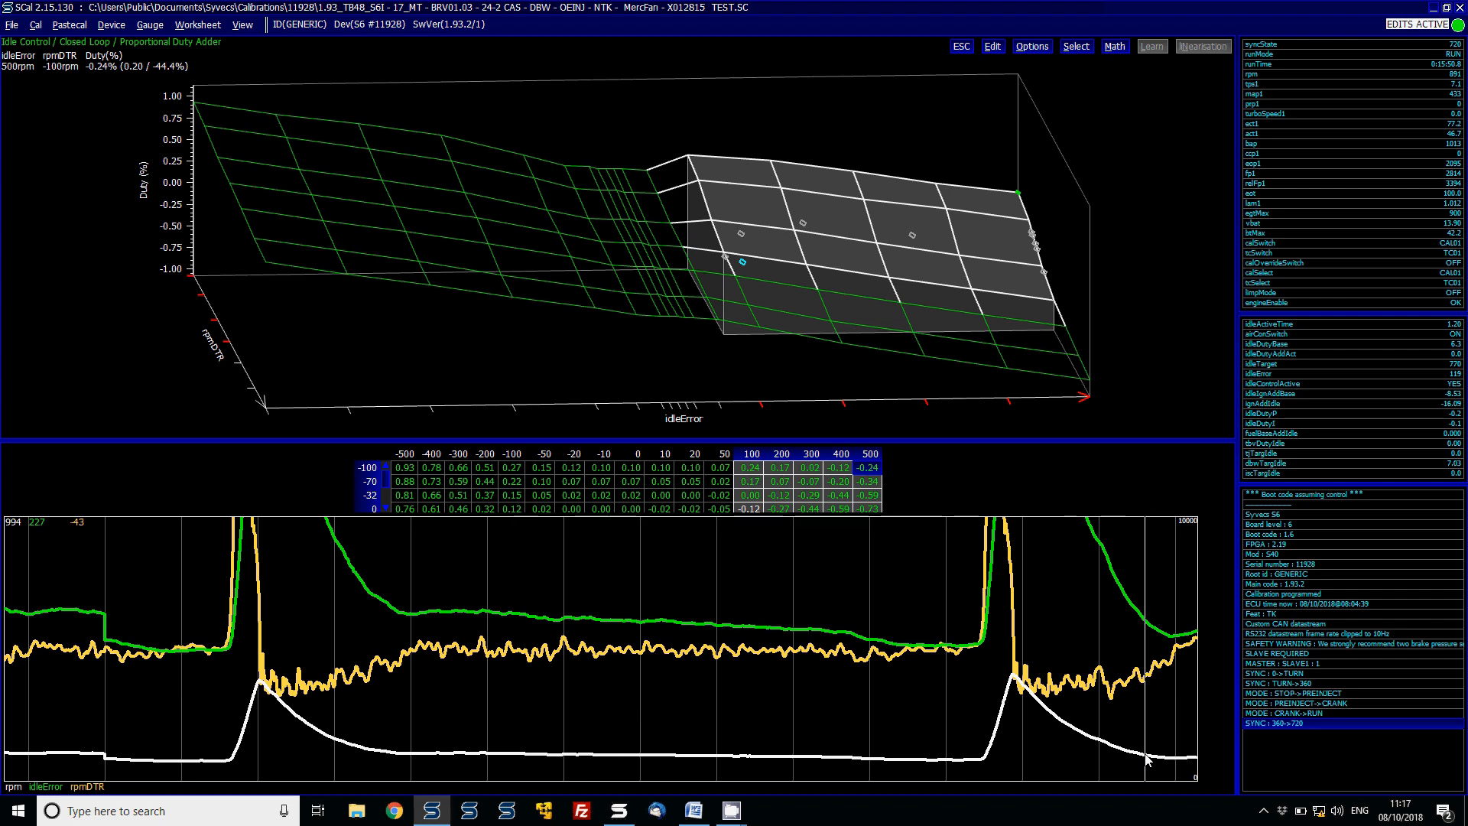
# - Close the map and step up through the Closed Loop idle items to the Proportional Ignition Adder, previewing each
pyautogui.press('Escape')
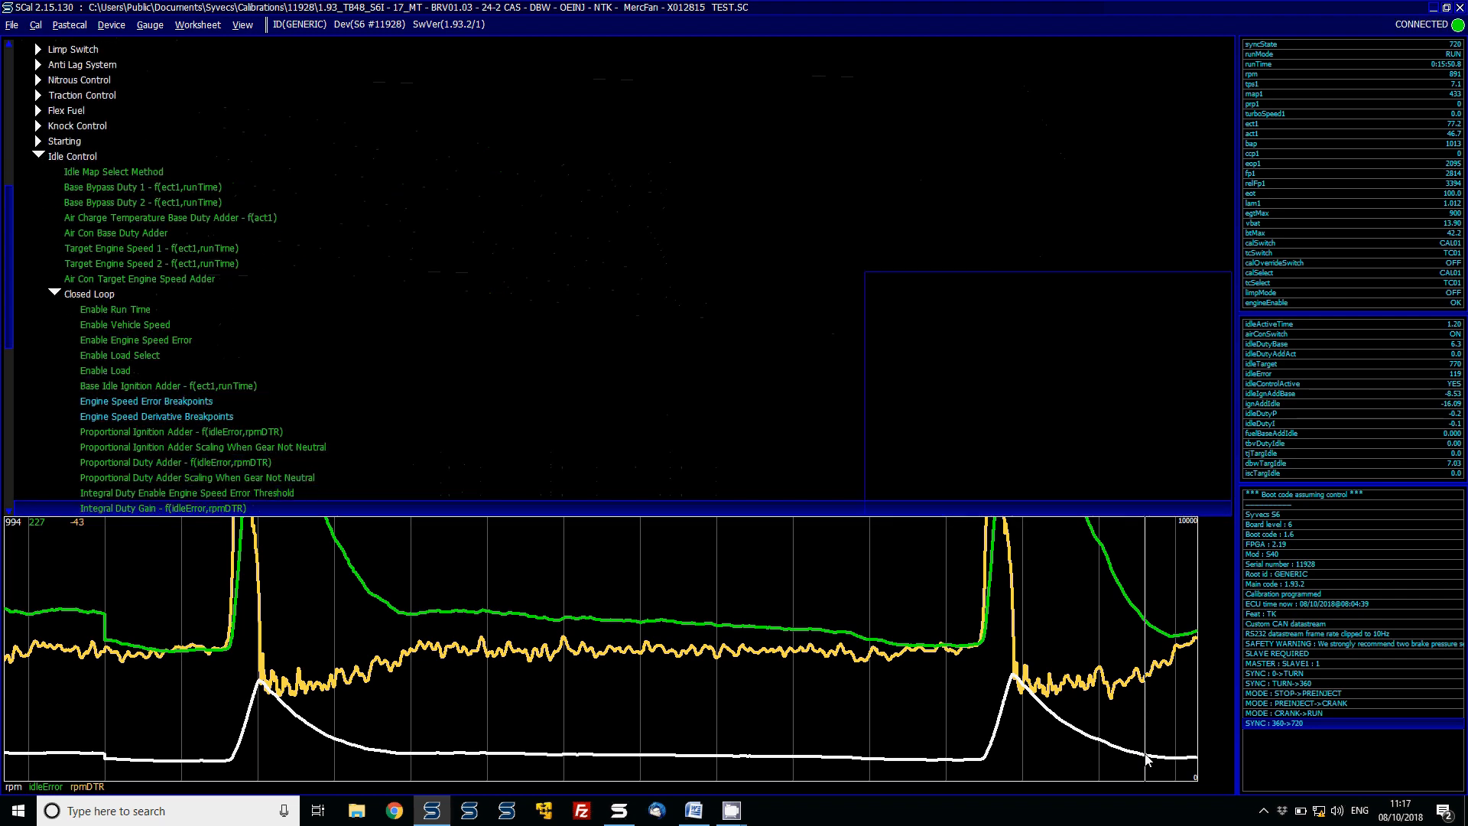
pyautogui.press('Down')
pyautogui.press('Up')
pyautogui.press('Up')
pyautogui.press('Up')
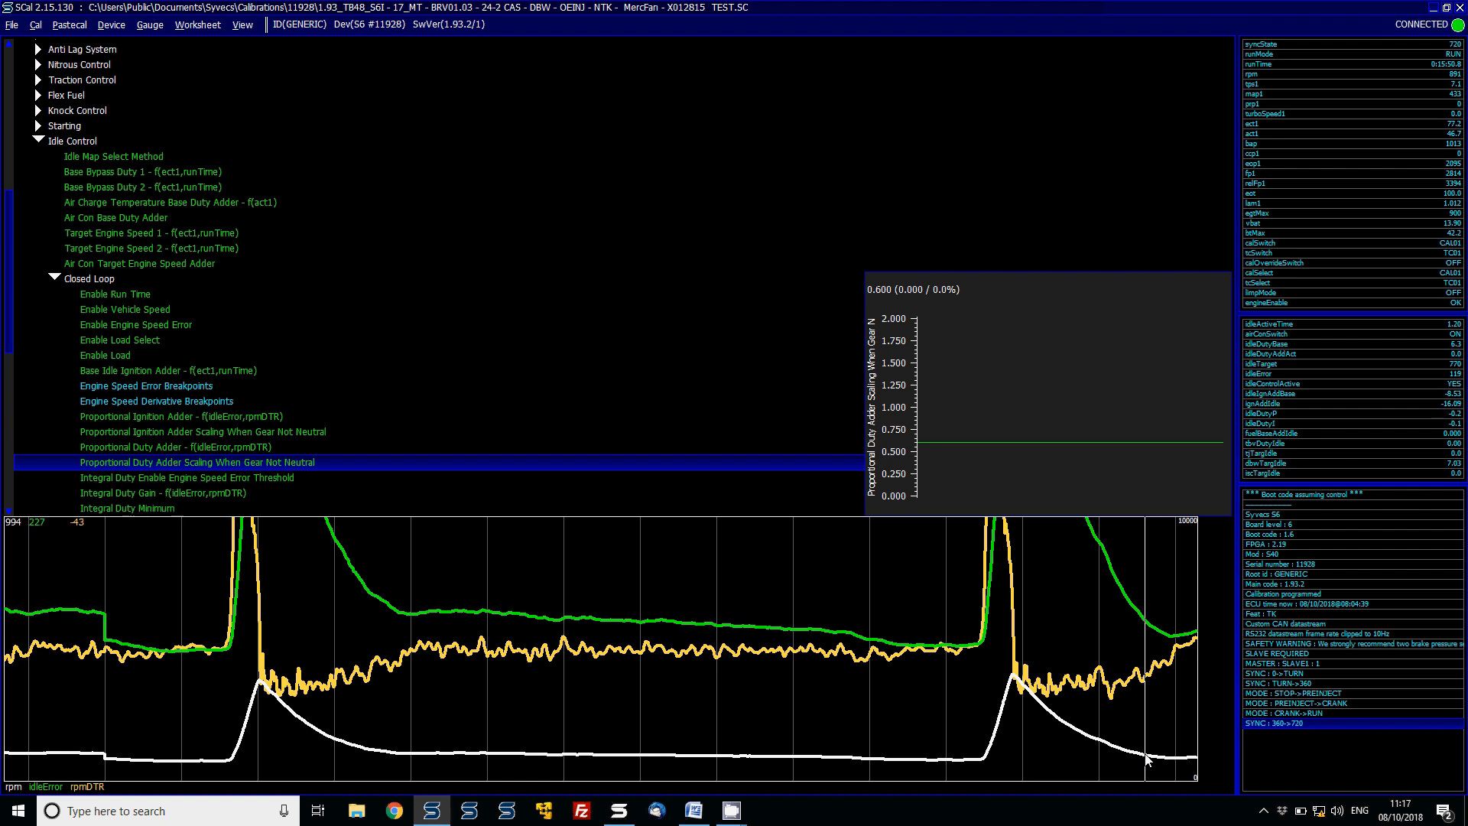
pyautogui.press('Up')
pyautogui.press('Up')
pyautogui.press('Up')
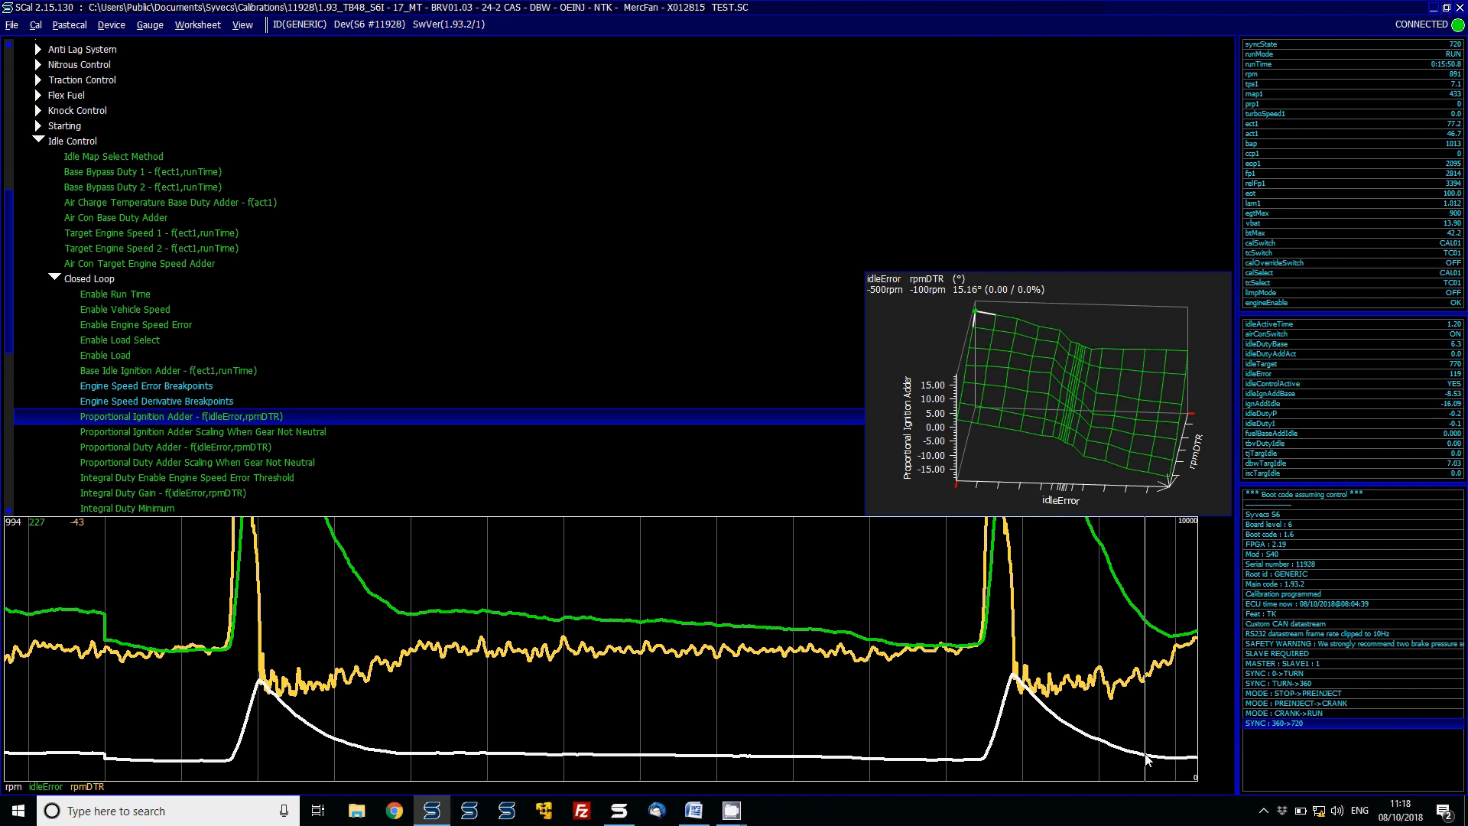
# - Step down through the Closed Loop idle items to Integral Duty Maximum, previewing the scaling and integral settings
pyautogui.press('Down')
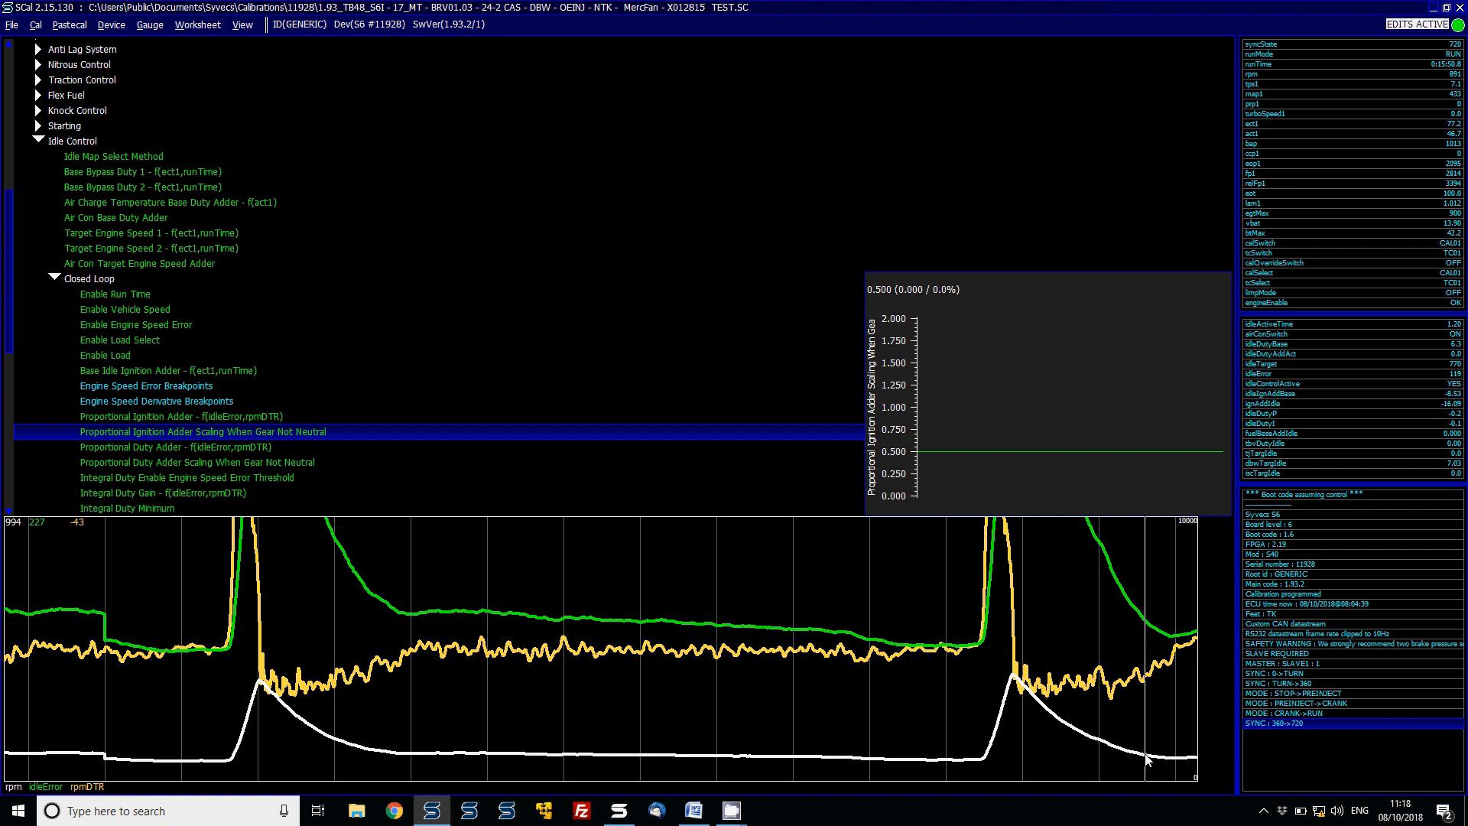
pyautogui.press('Down')
pyautogui.press('Down')
pyautogui.press('Down')
pyautogui.press('Down')
pyautogui.press('Up')
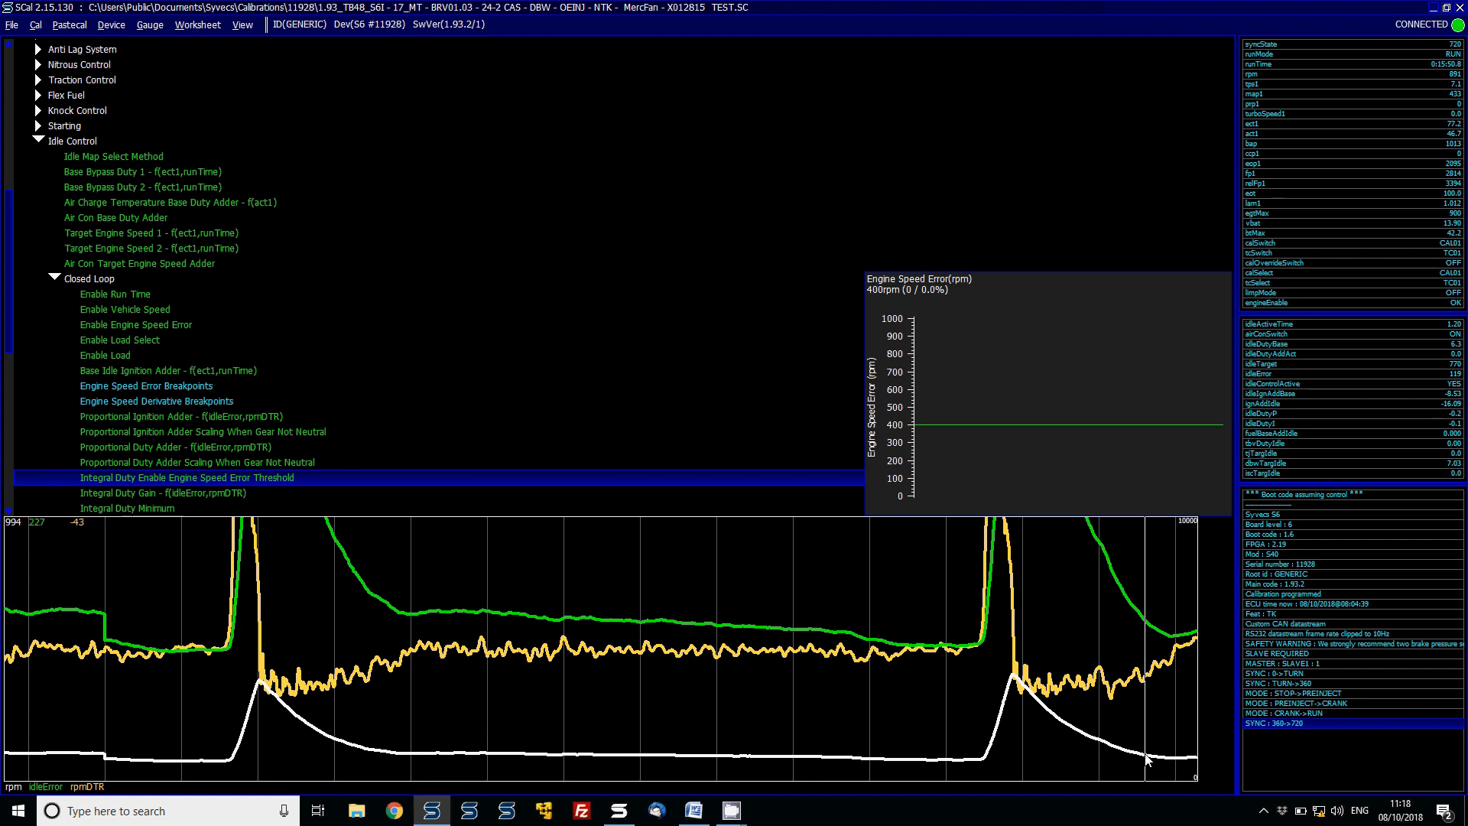
pyautogui.press('Down')
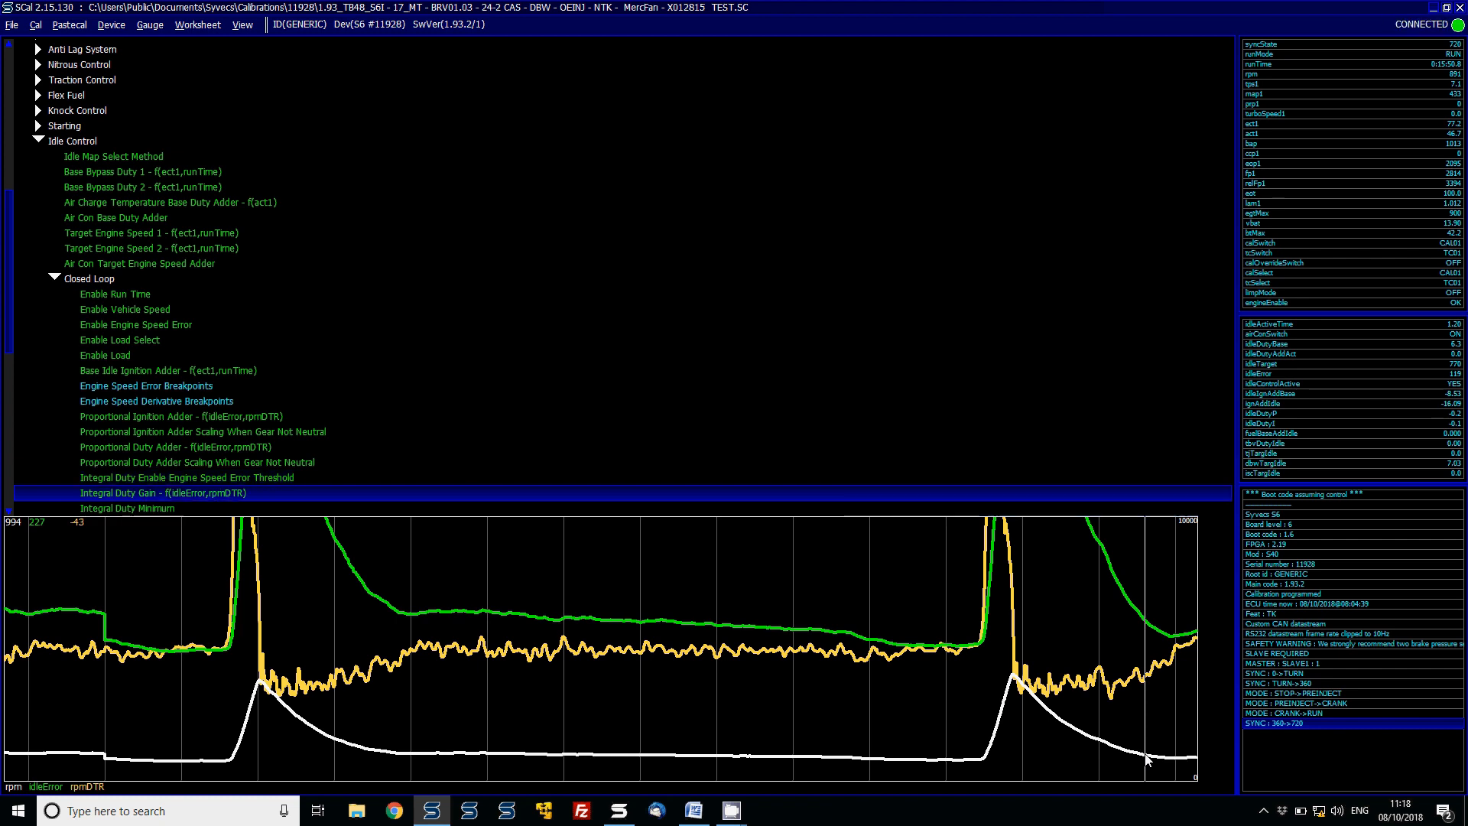
pyautogui.press('Down')
pyautogui.press('Down')
pyautogui.press('Down')
pyautogui.press('Down')
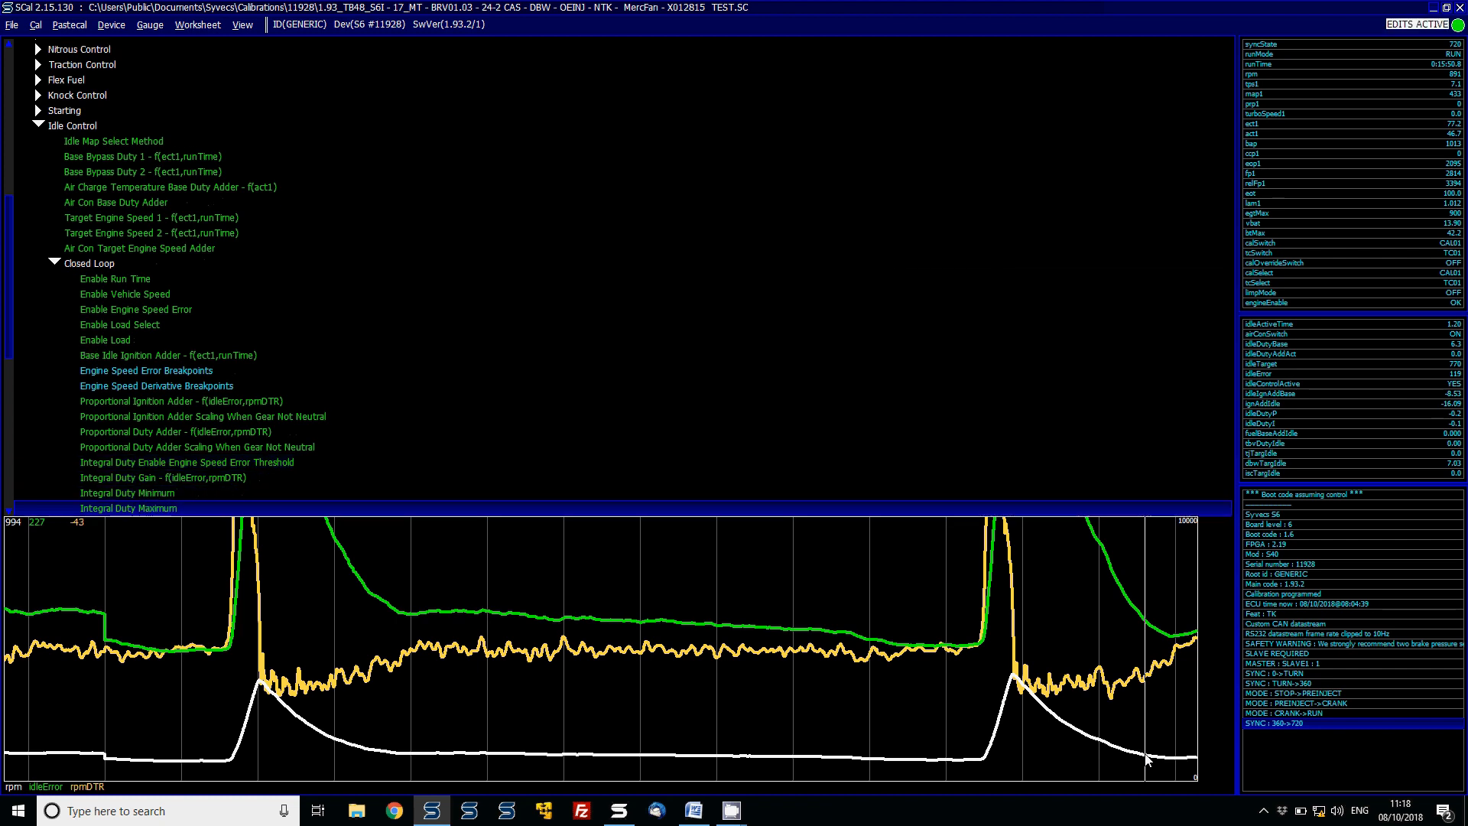
# - Add idleDutyBase, idleDutyI and dbwTargIdle as live value readouts beneath the chart
pyautogui.press('Up')
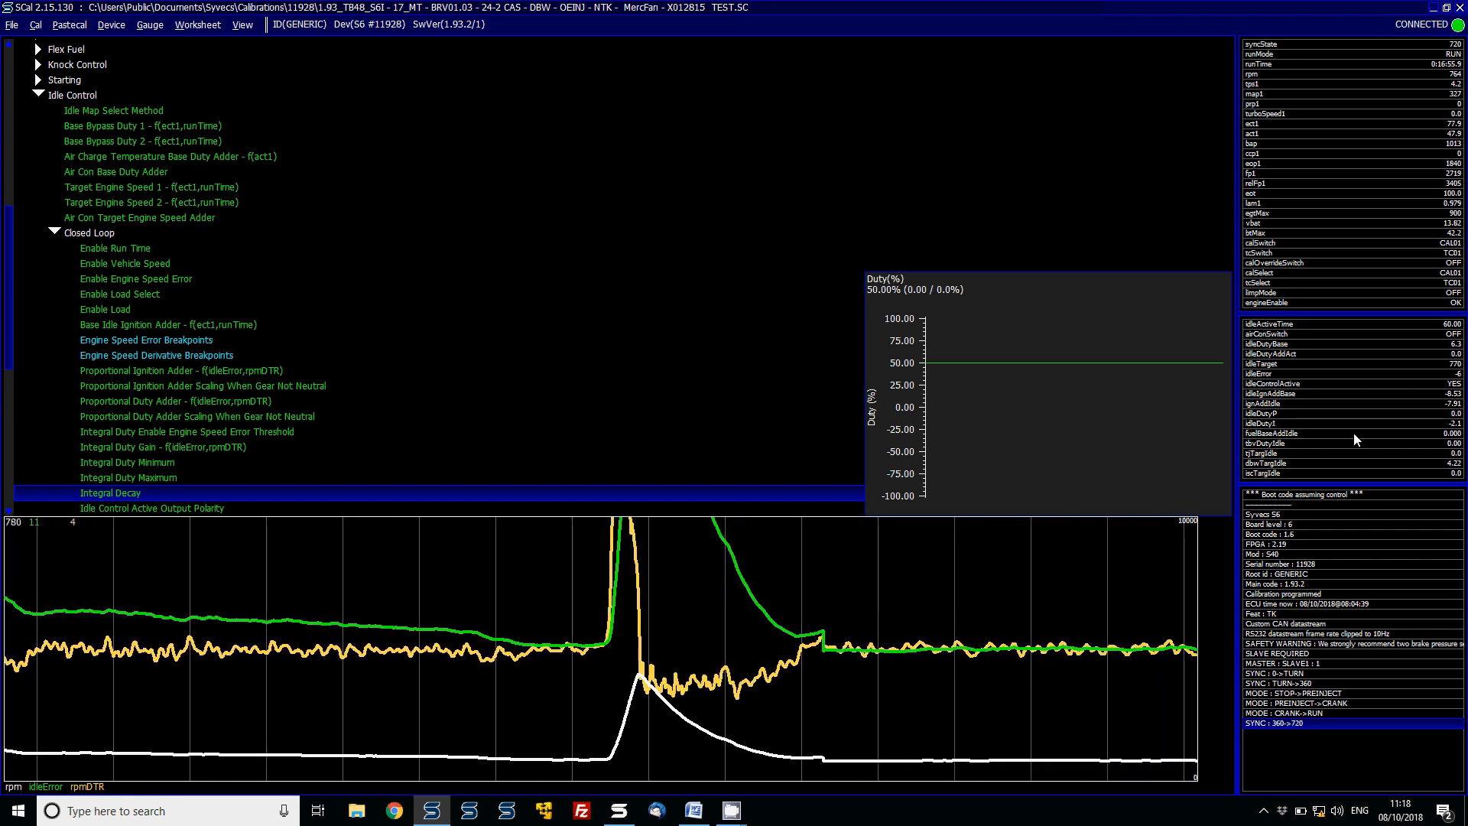
pyautogui.doubleClick(1284, 345)
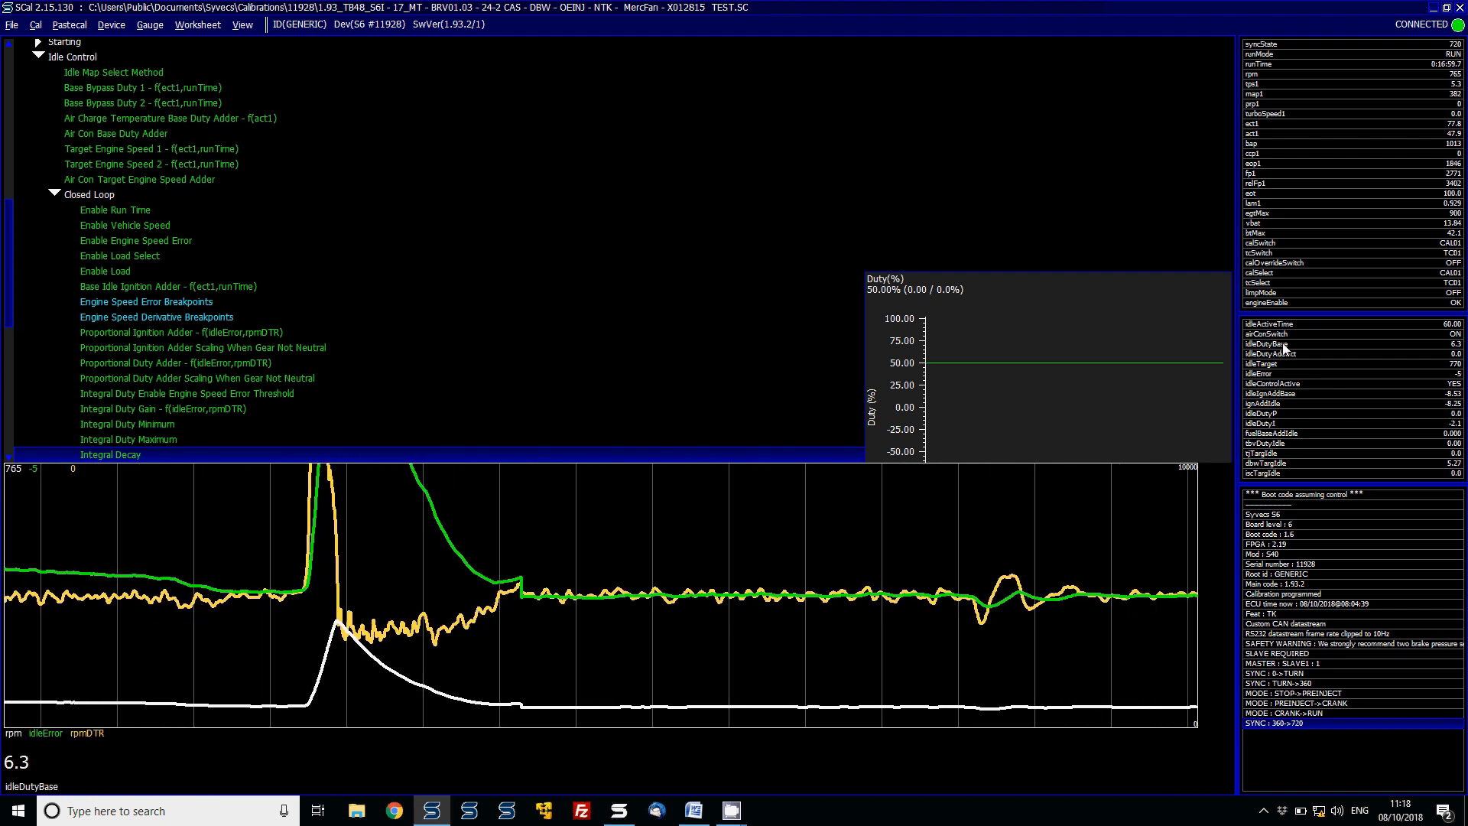
pyautogui.doubleClick(1272, 423)
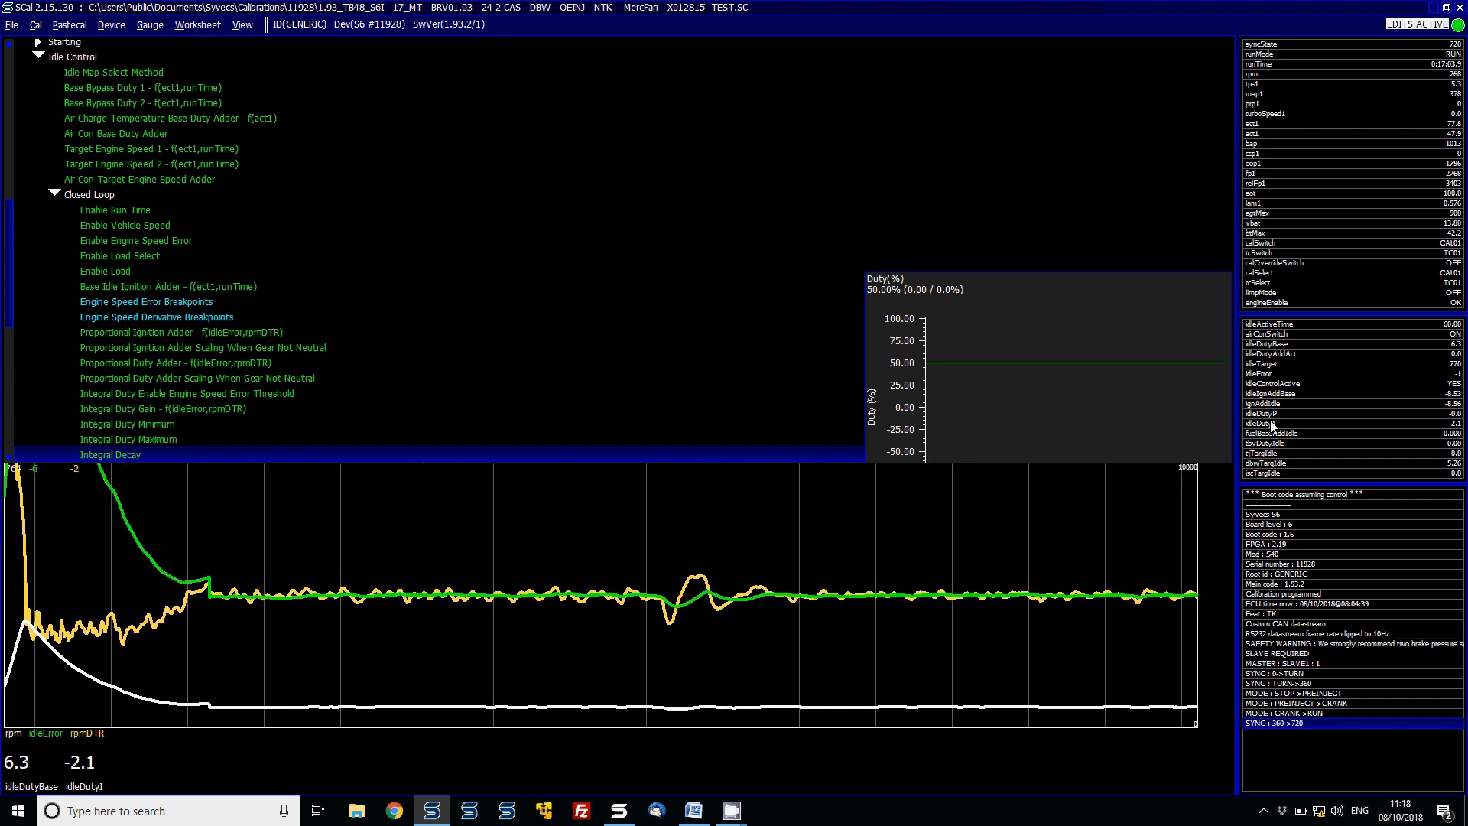
pyautogui.doubleClick(1268, 463)
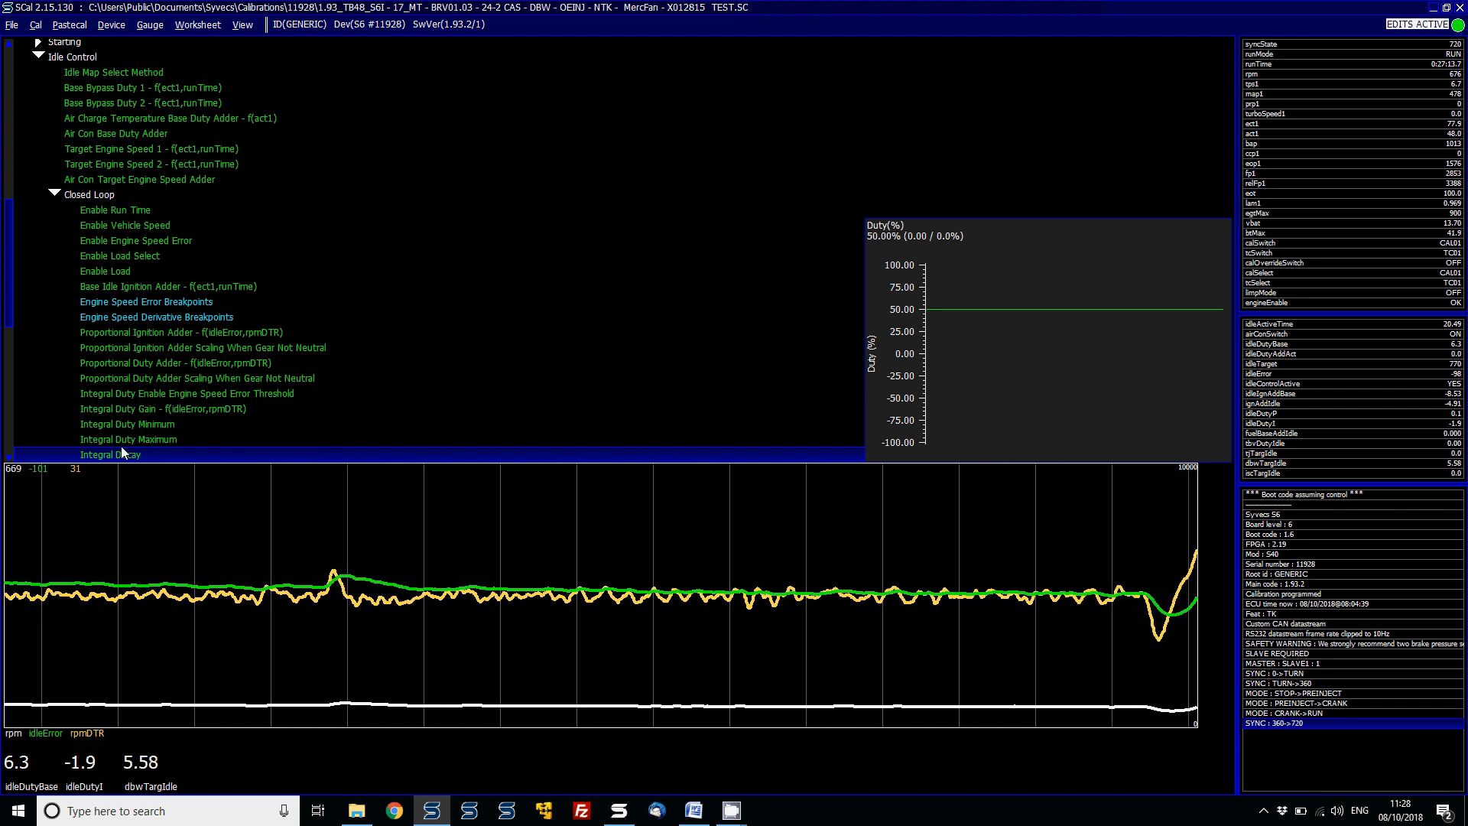
# - Preview the Integral Duty Minimum, Integral Duty Maximum and Integral Decay settings
pyautogui.click(131, 425)
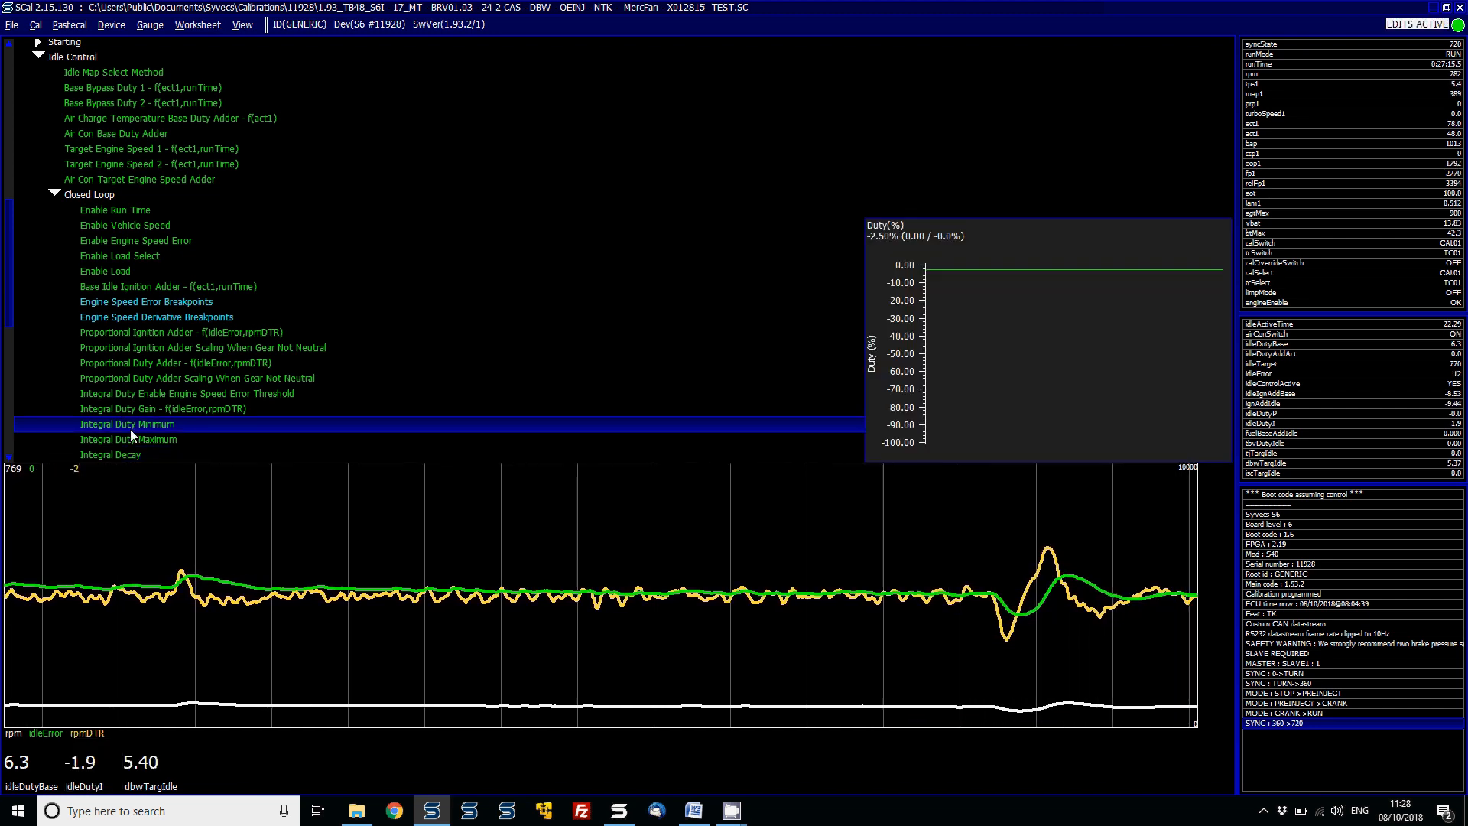
pyautogui.click(130, 434)
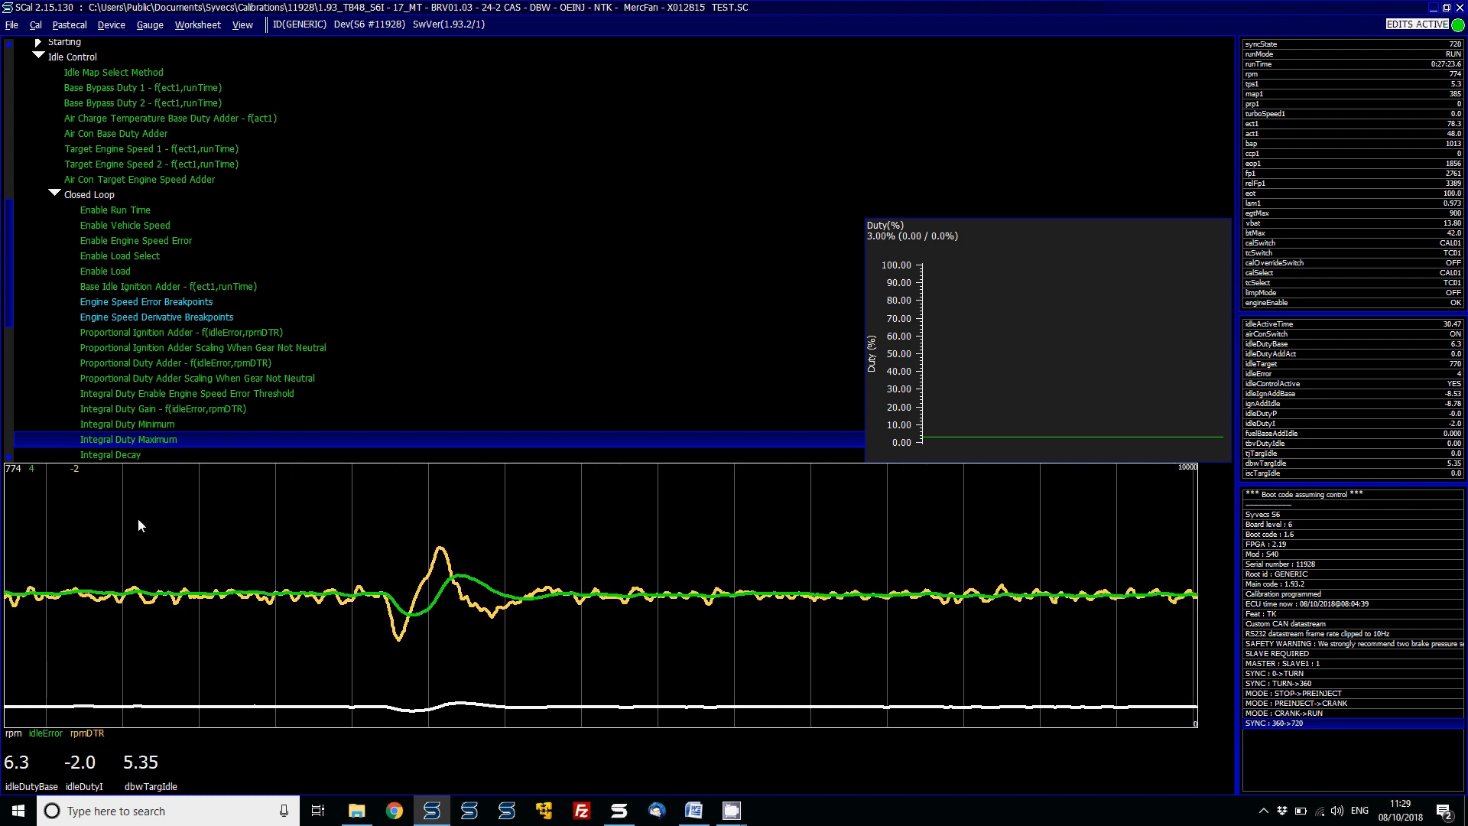
pyautogui.press('Down')
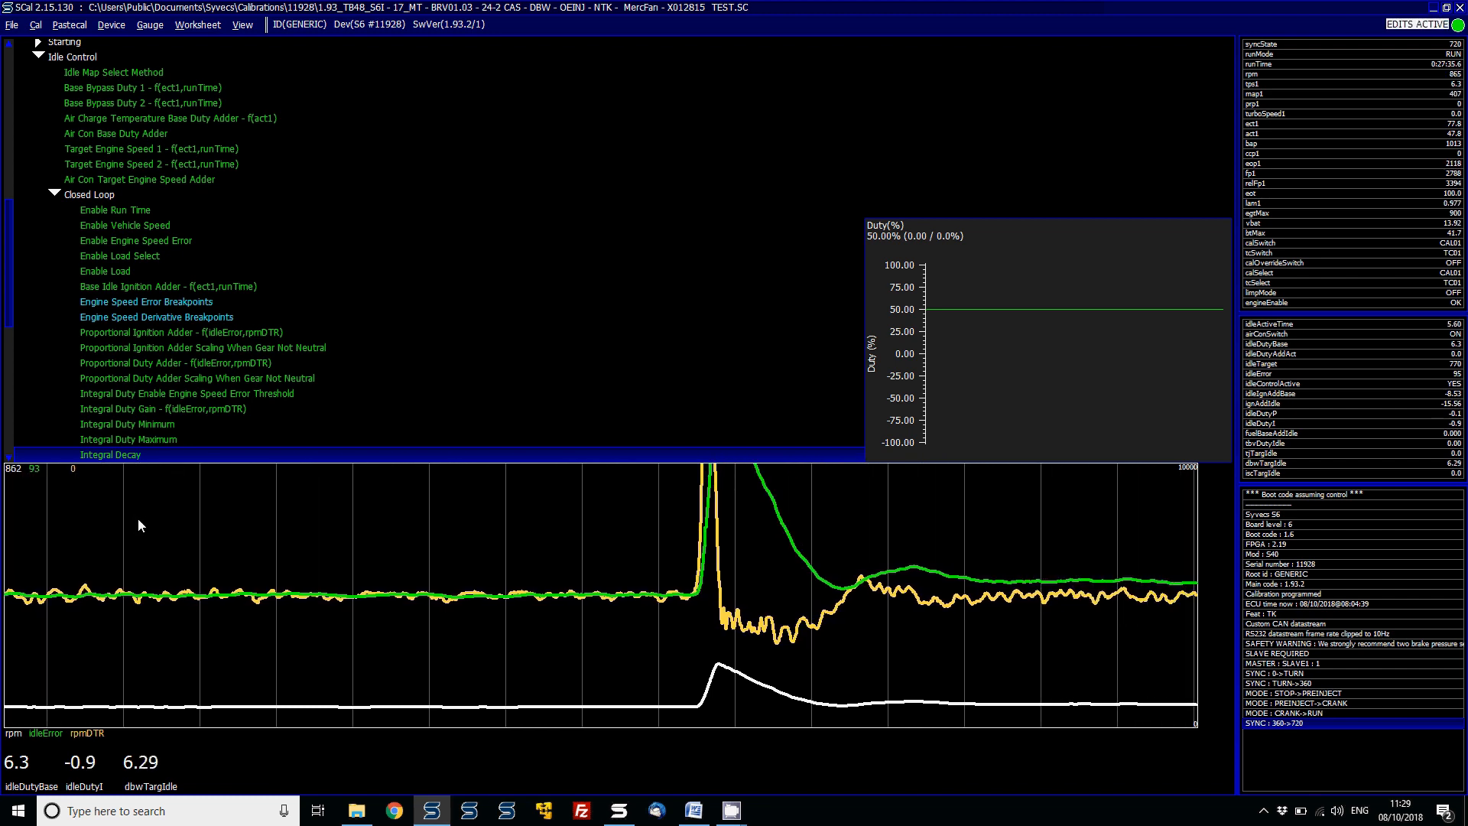
# - Try Integral Decay values of 5%, 10%, 100% and 10%
pyautogui.press('Return')
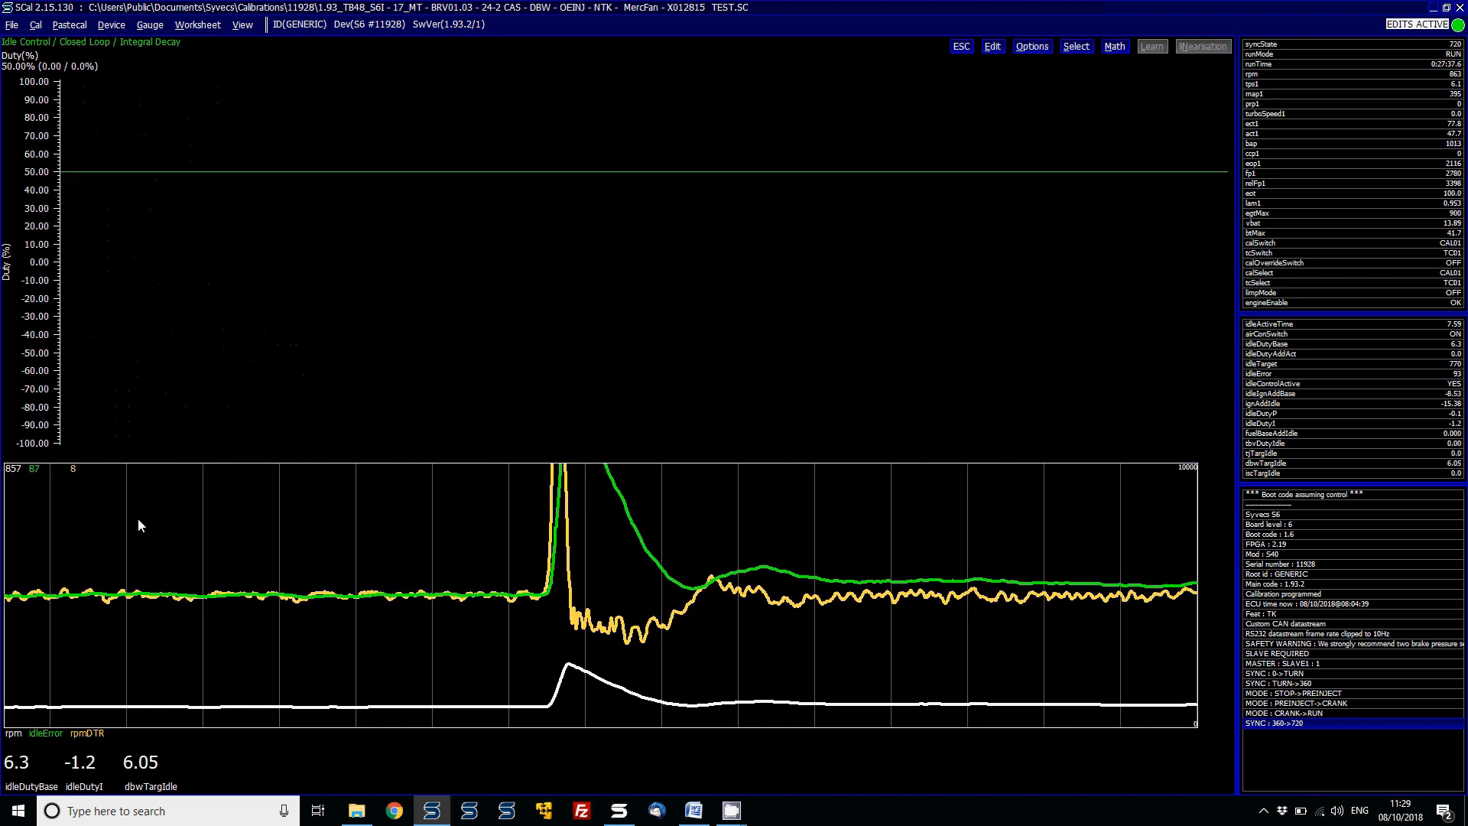
pyautogui.write('5')
pyautogui.press('Return')
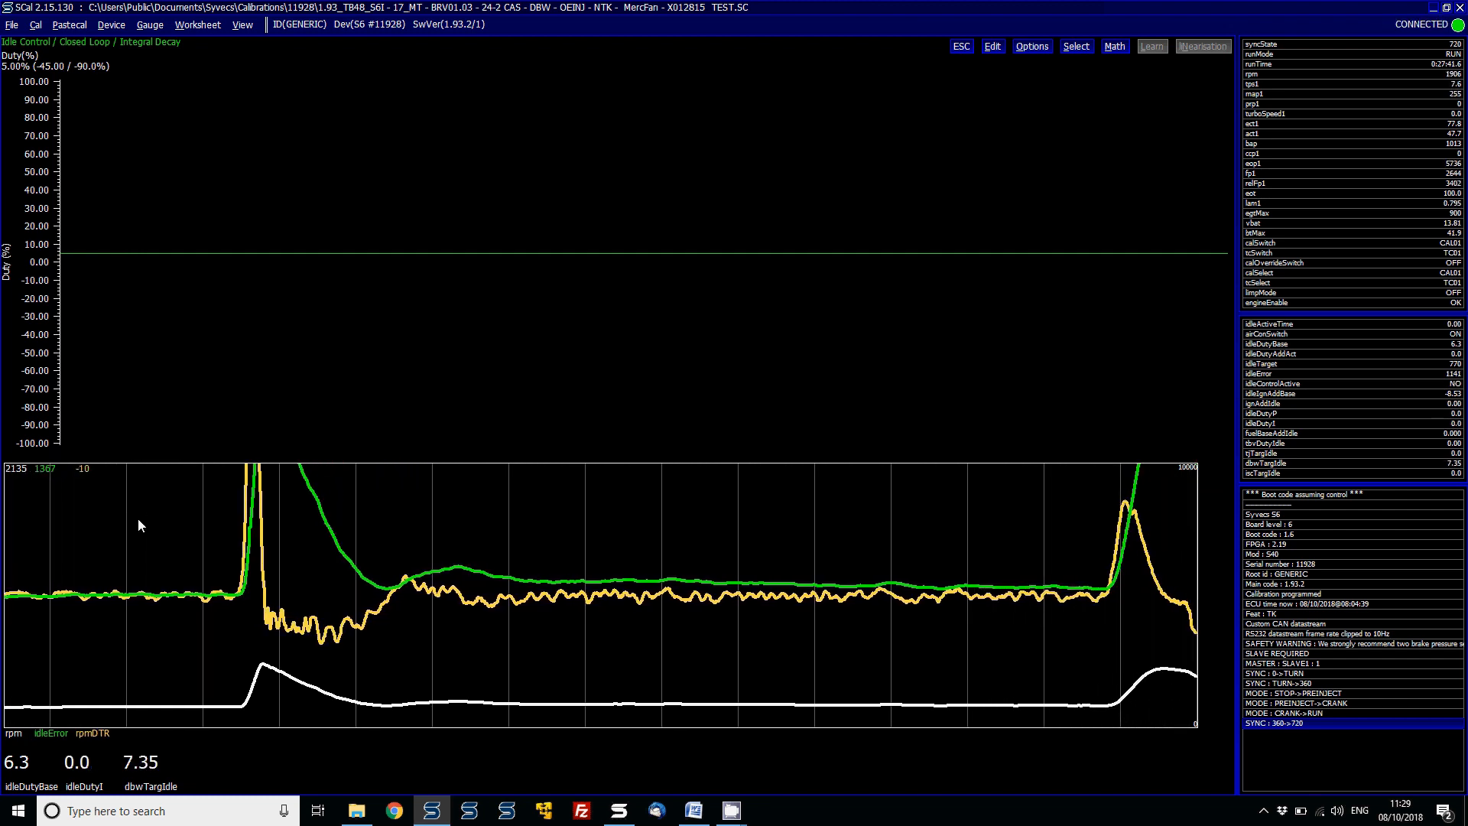
pyautogui.write('10')
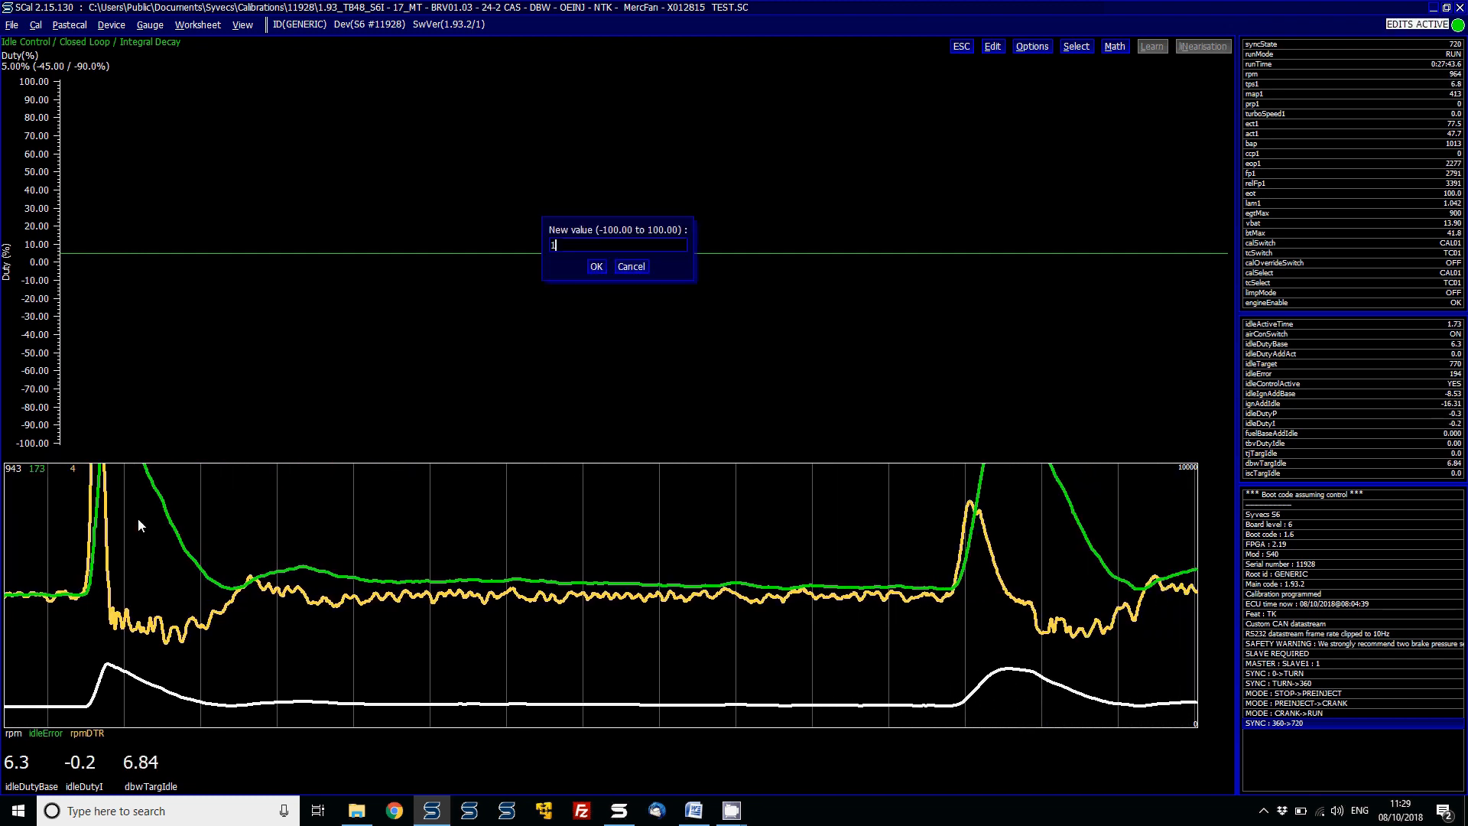
pyautogui.press('Return')
pyautogui.write('100')
pyautogui.press('Return')
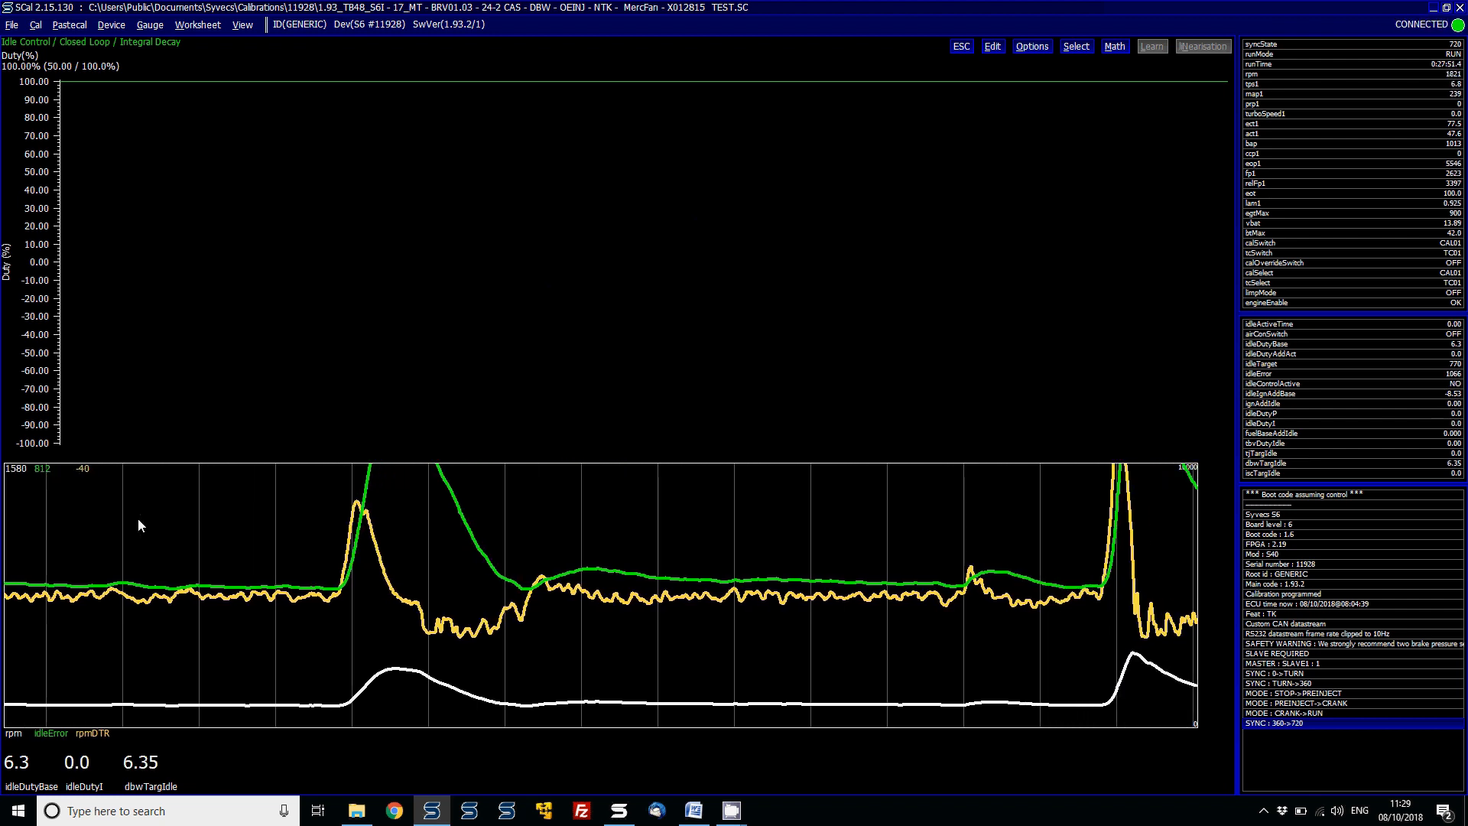
pyautogui.write('10')
pyautogui.press('Return')
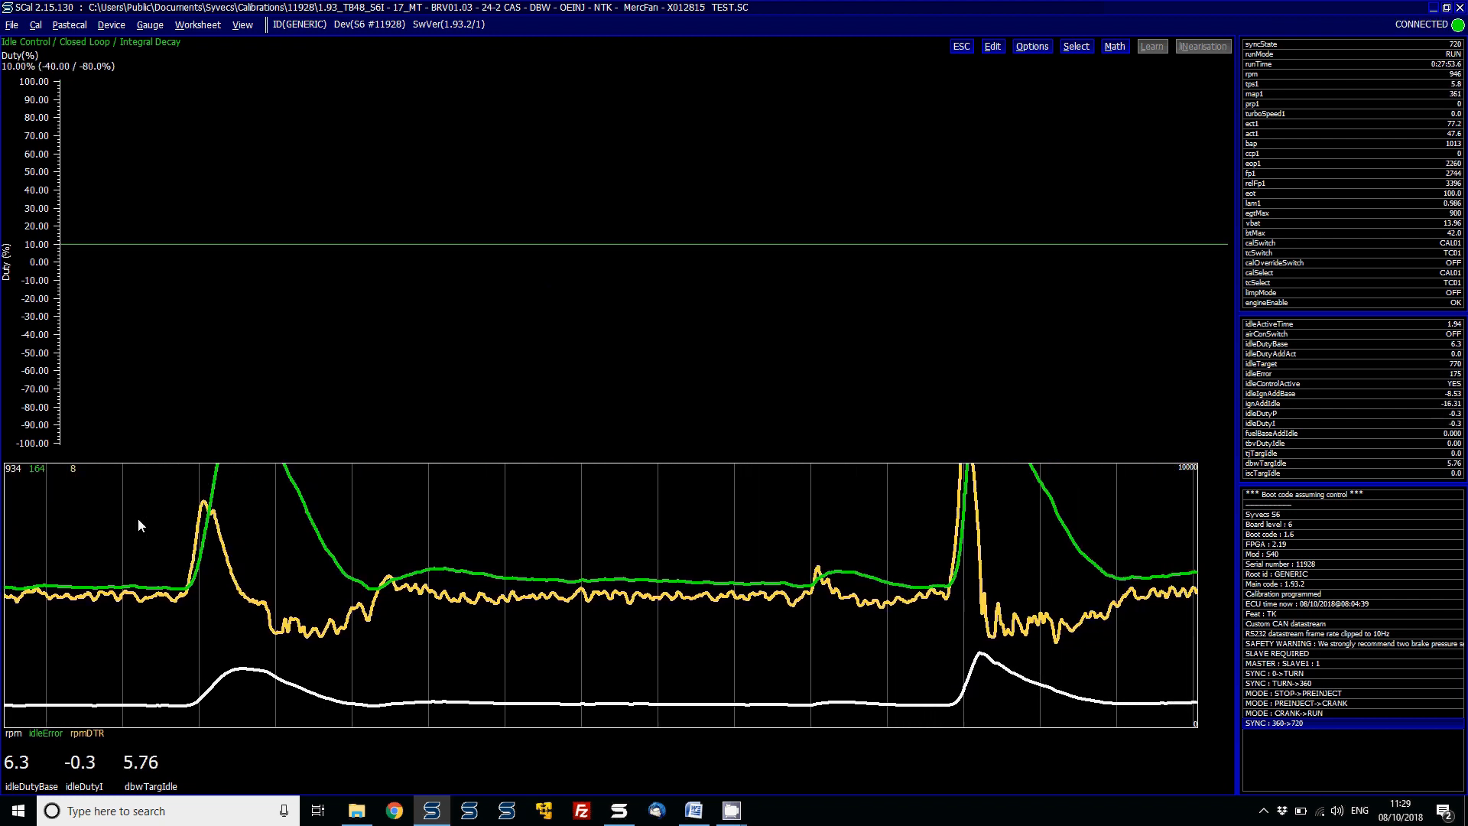
# - Set Integral Decay to 50% and close the setting
pyautogui.write('50')
pyautogui.press('Return')
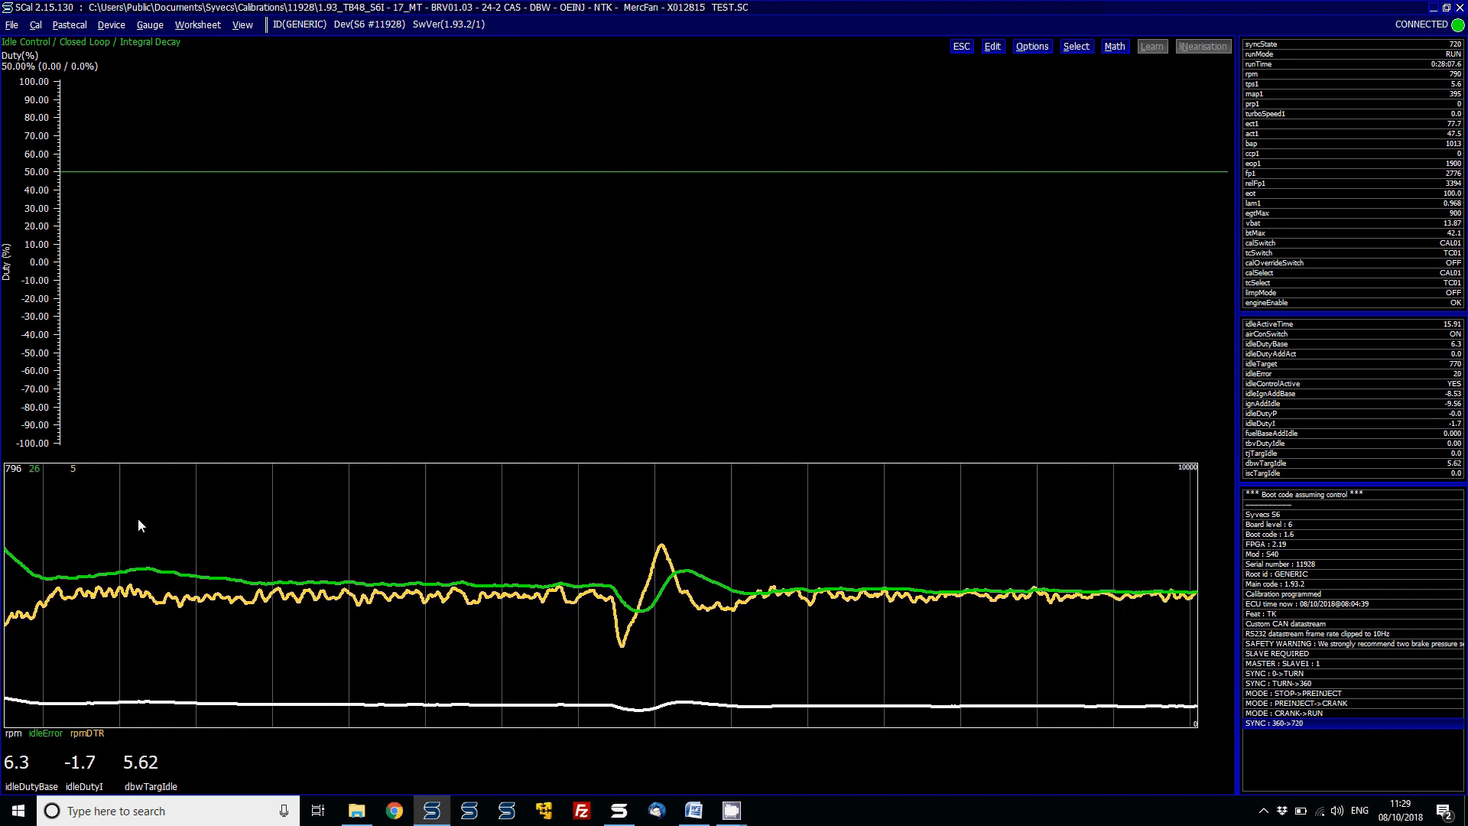
pyautogui.press('Escape')
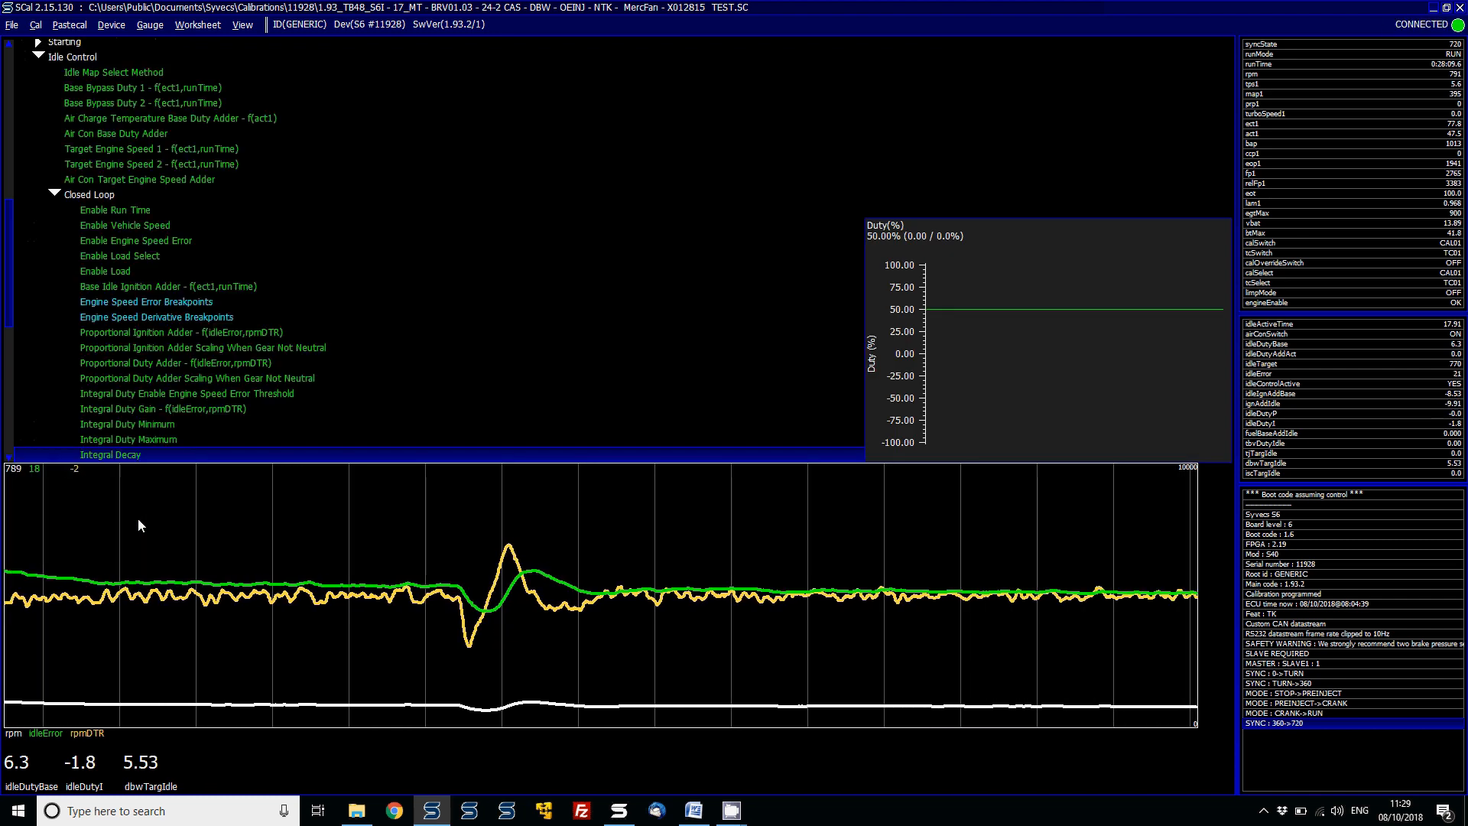
# - Add tps1 as another live value readout beneath the chart
pyautogui.press('Down')
pyautogui.press('Down')
pyautogui.press('Down')
pyautogui.press('Down')
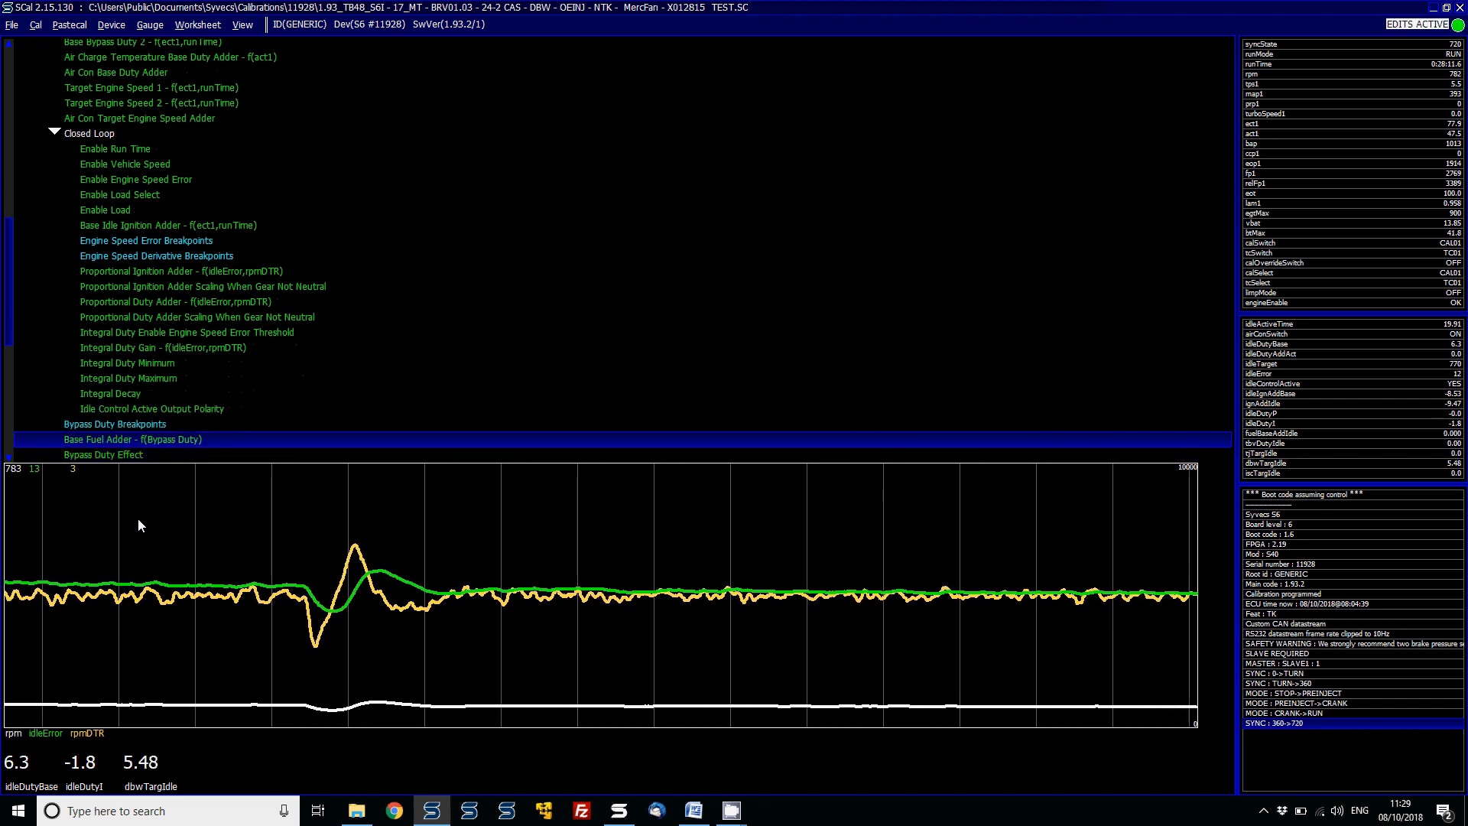
pyautogui.press('Up')
pyautogui.press('Up')
pyautogui.press('Up')
pyautogui.press('Up')
pyautogui.press('Up')
pyautogui.press('Up')
pyautogui.press('Up')
pyautogui.press('Up')
pyautogui.press('Up')
pyautogui.press('Up')
pyautogui.press('Up')
pyautogui.press('Up')
pyautogui.press('Up')
pyautogui.press('Up')
pyautogui.press('Up')
pyautogui.press('Up')
pyautogui.press('Up')
pyautogui.press('Up')
pyautogui.press('Up')
pyautogui.press('Up')
pyautogui.press('Down')
pyautogui.press('Down')
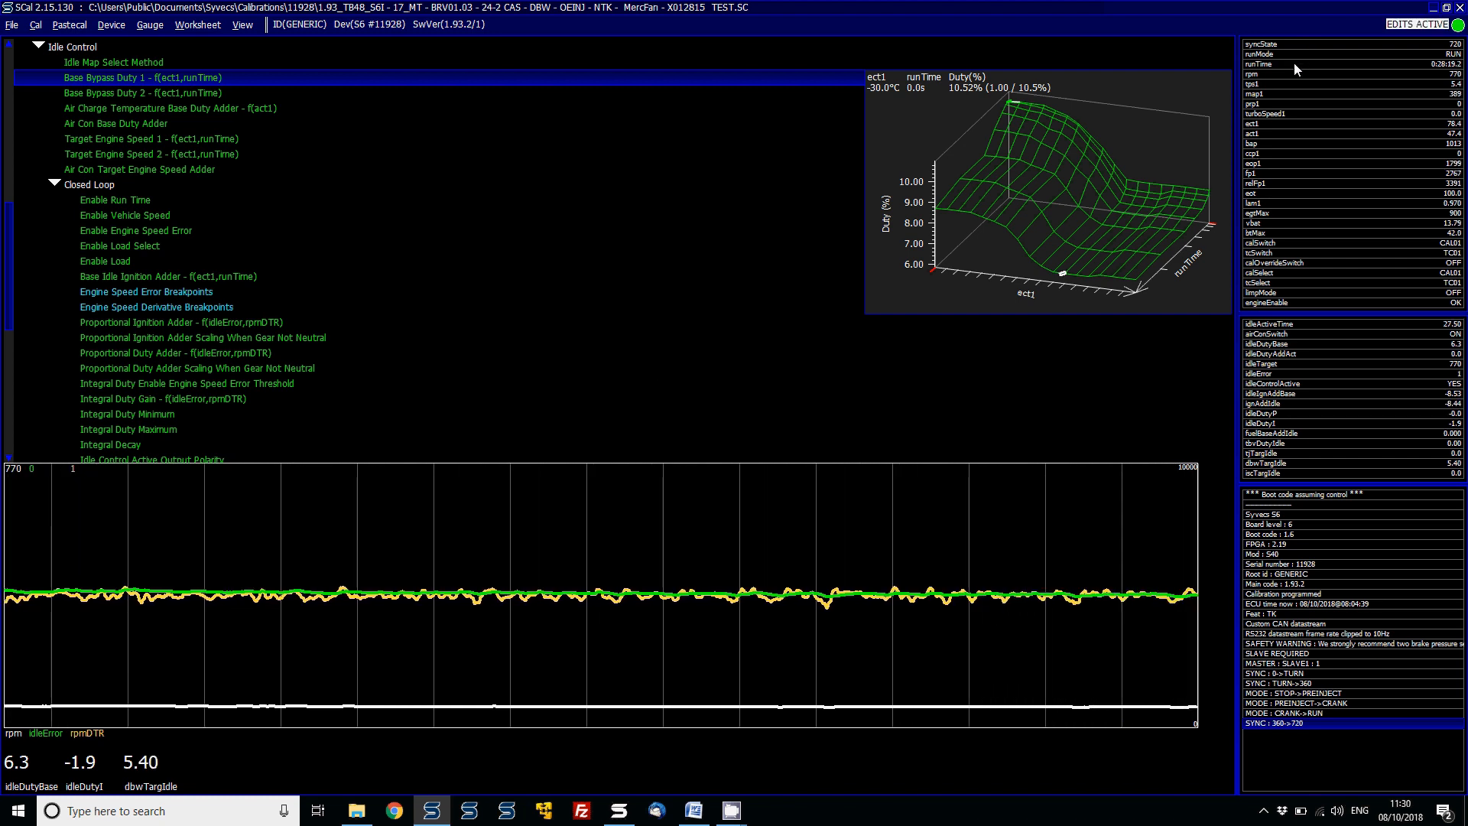
pyautogui.doubleClick(1271, 84)
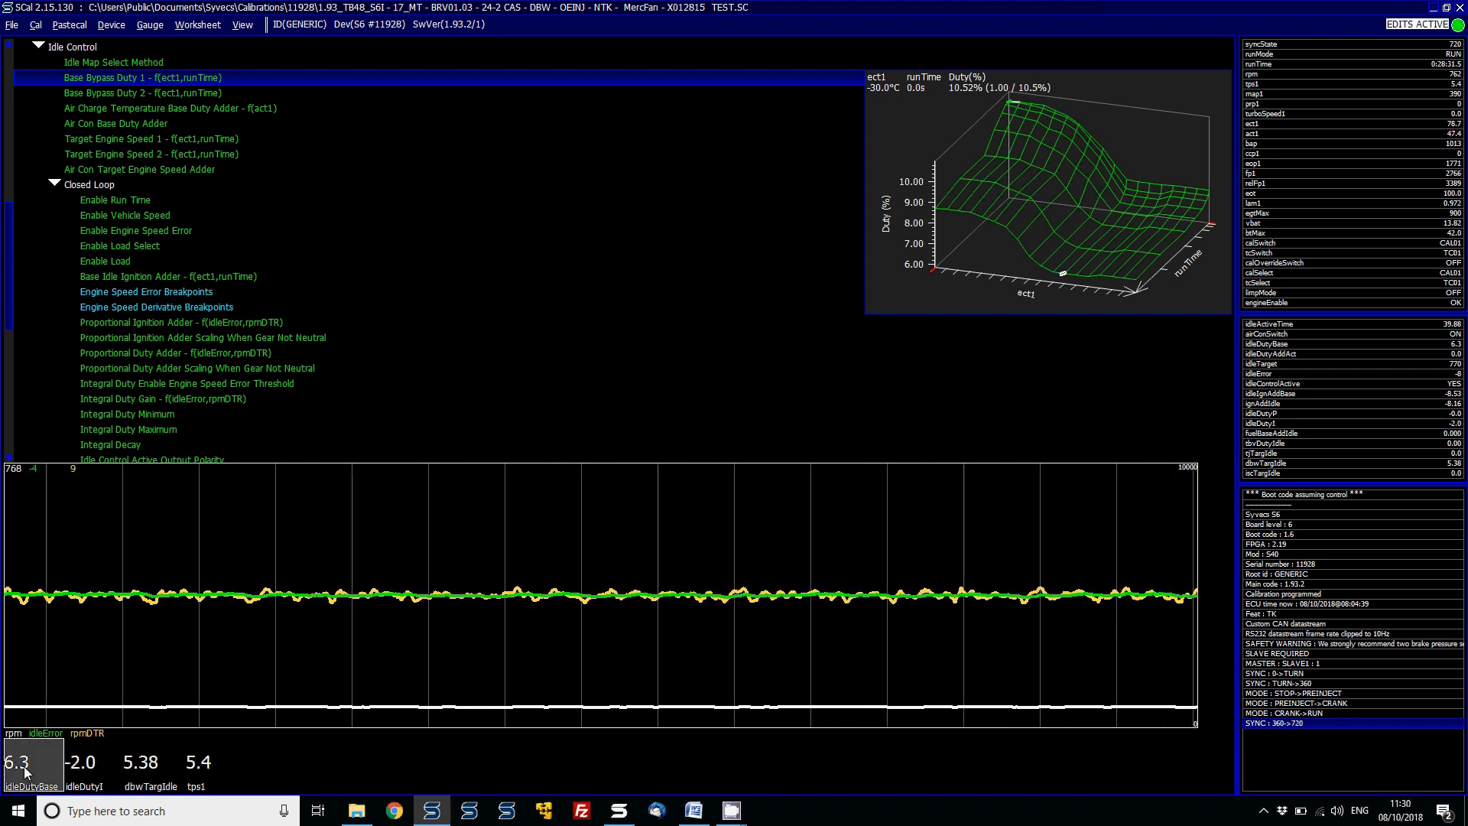
# - Open Base Bypass Duty 1, select all its cells and lower them by fifteen decrements
pyautogui.press('Return')
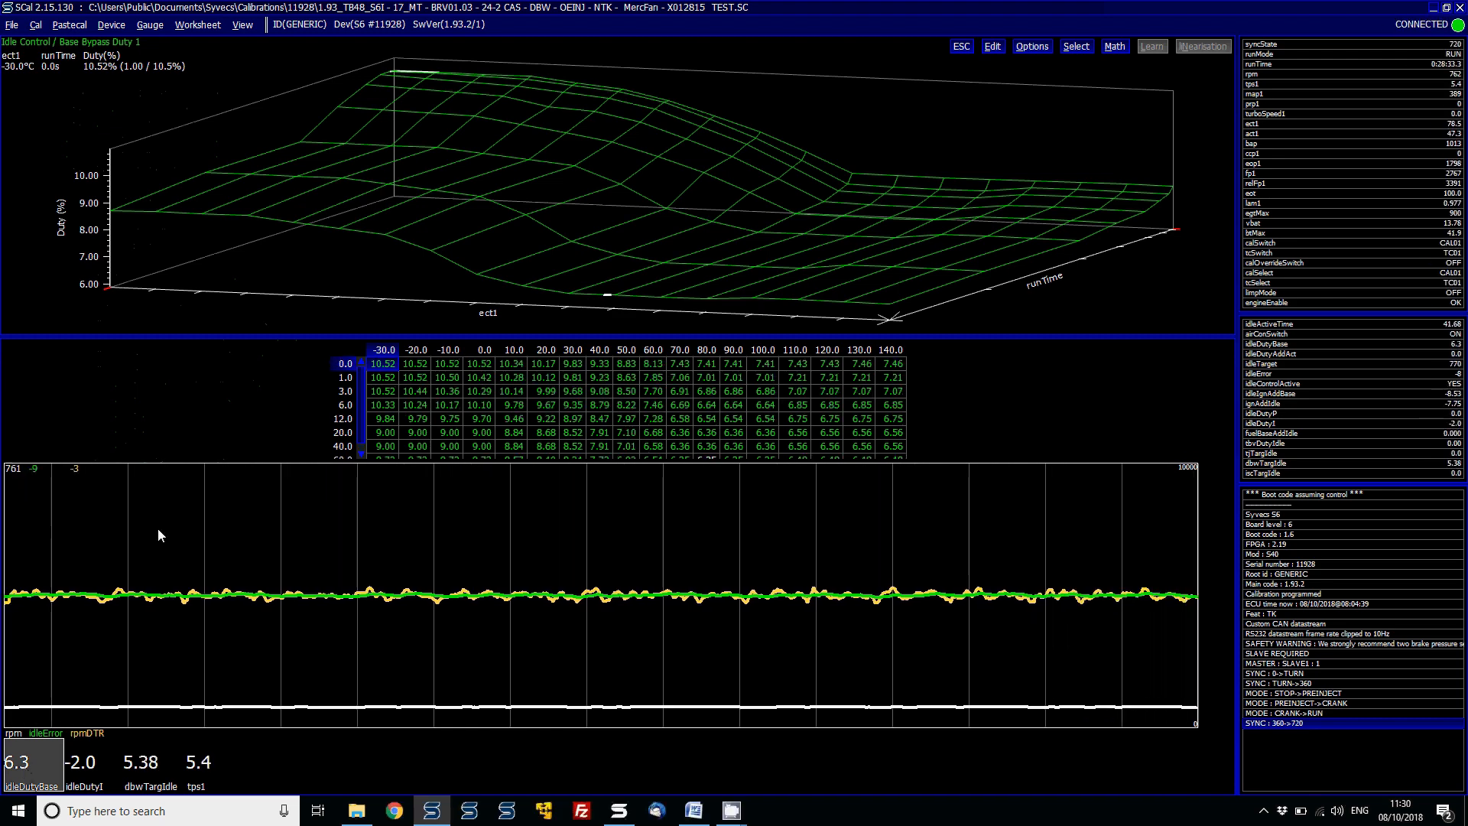
pyautogui.click(599, 427)
pyautogui.hotkey('ctrl', 'a')
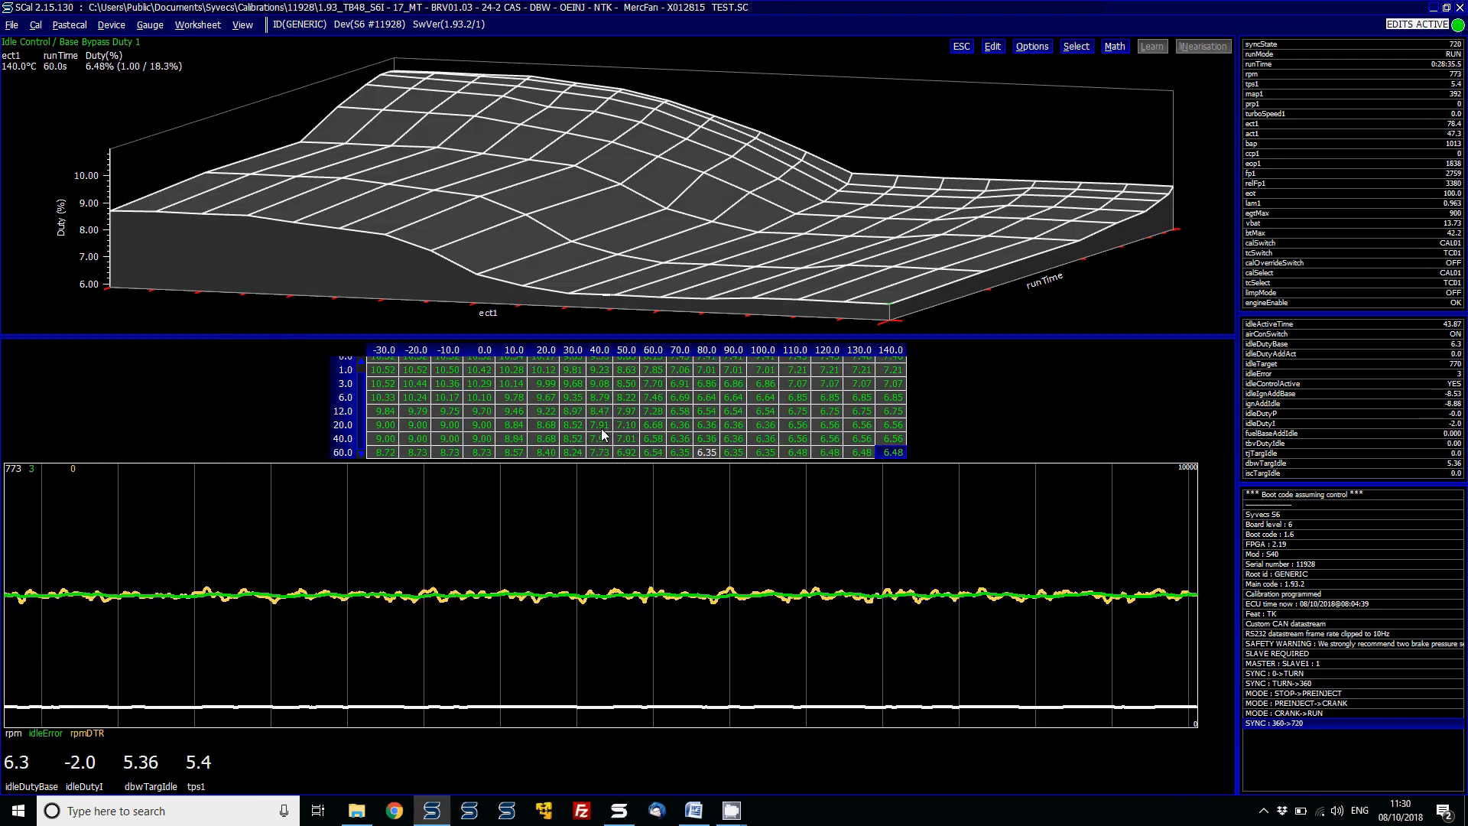
pyautogui.press('-')
pyautogui.press('-')
pyautogui.press('-')
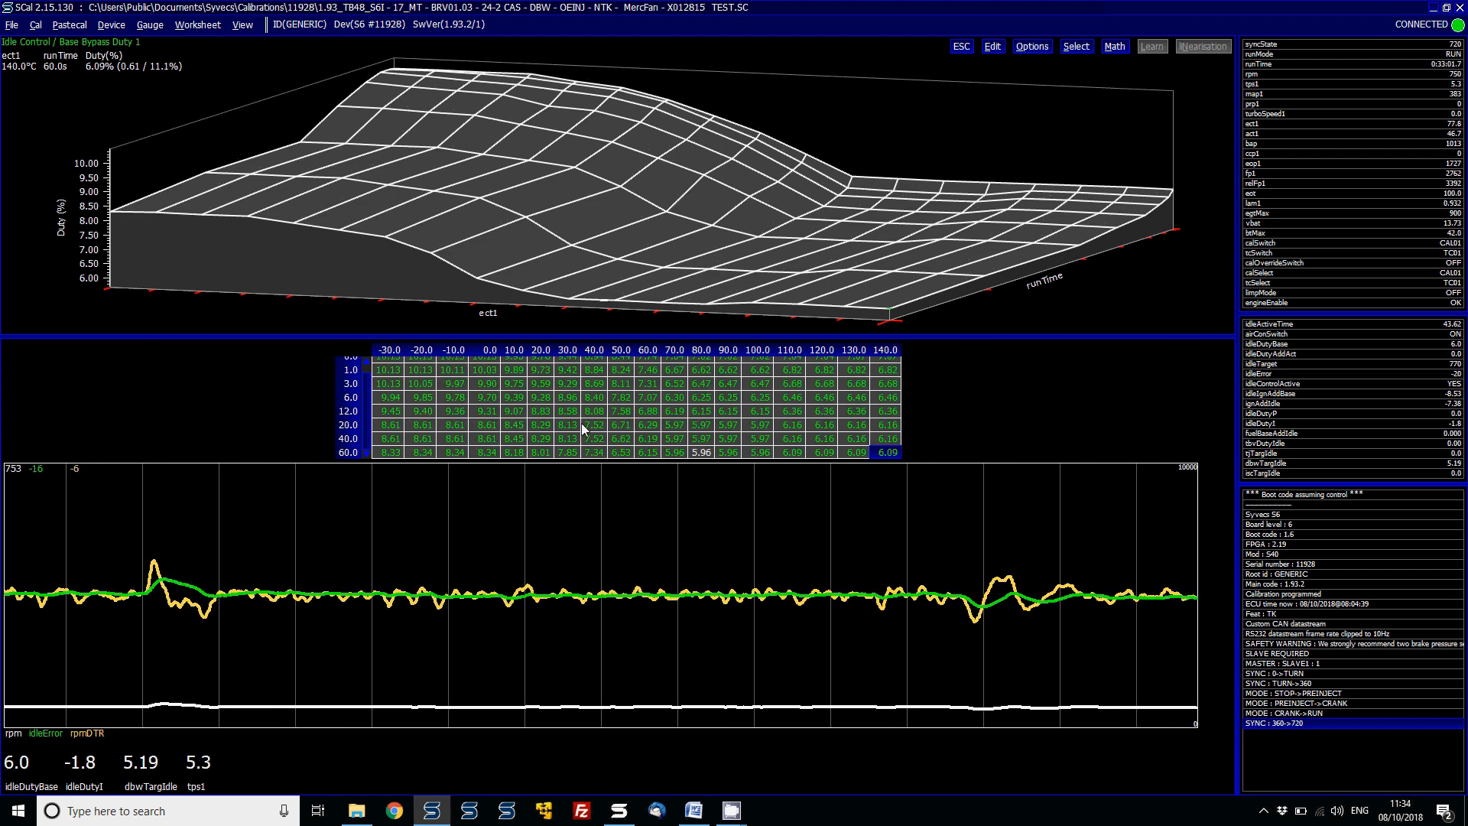
pyautogui.press('-')
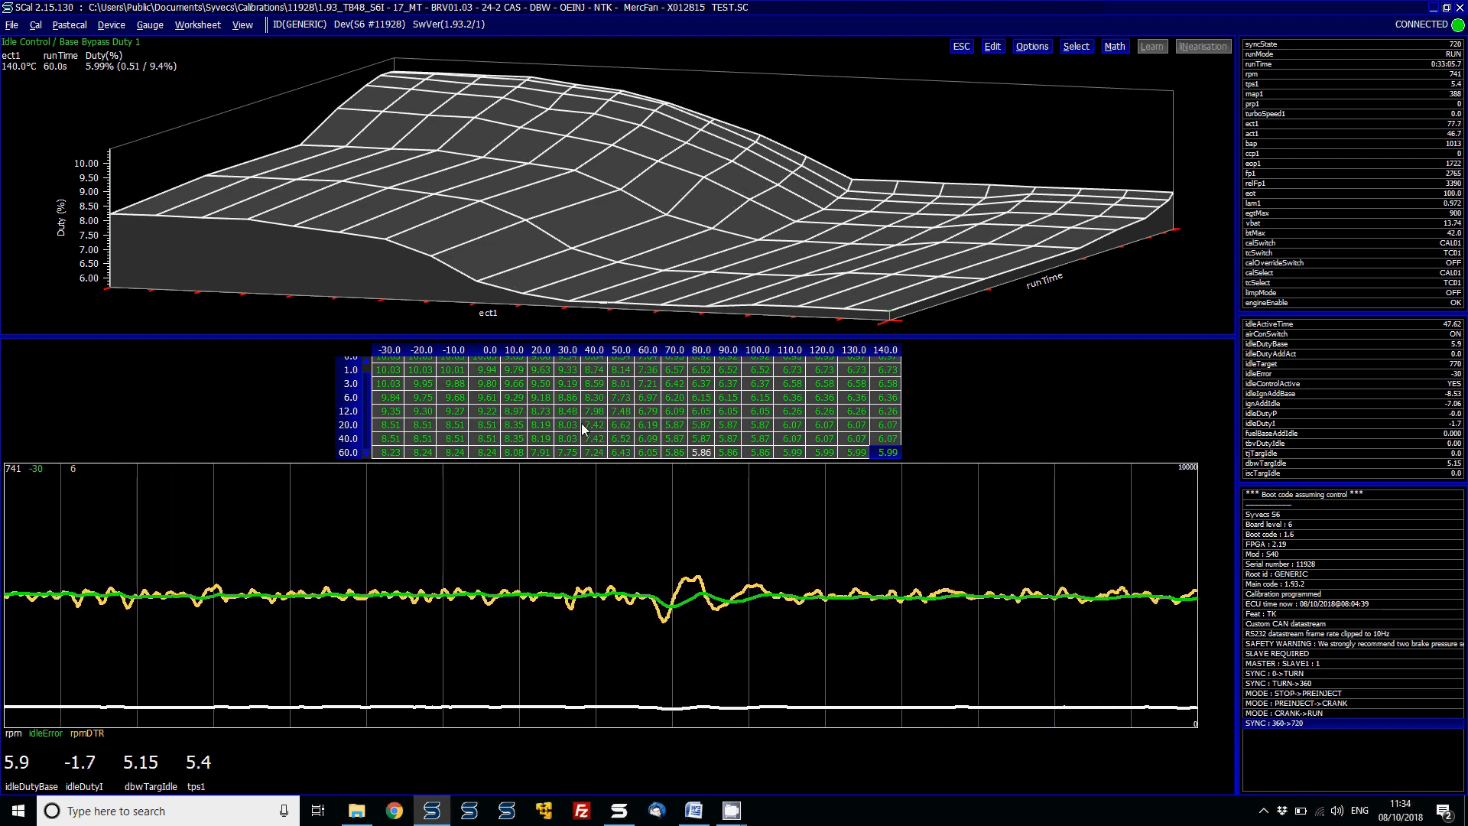
pyautogui.press('-')
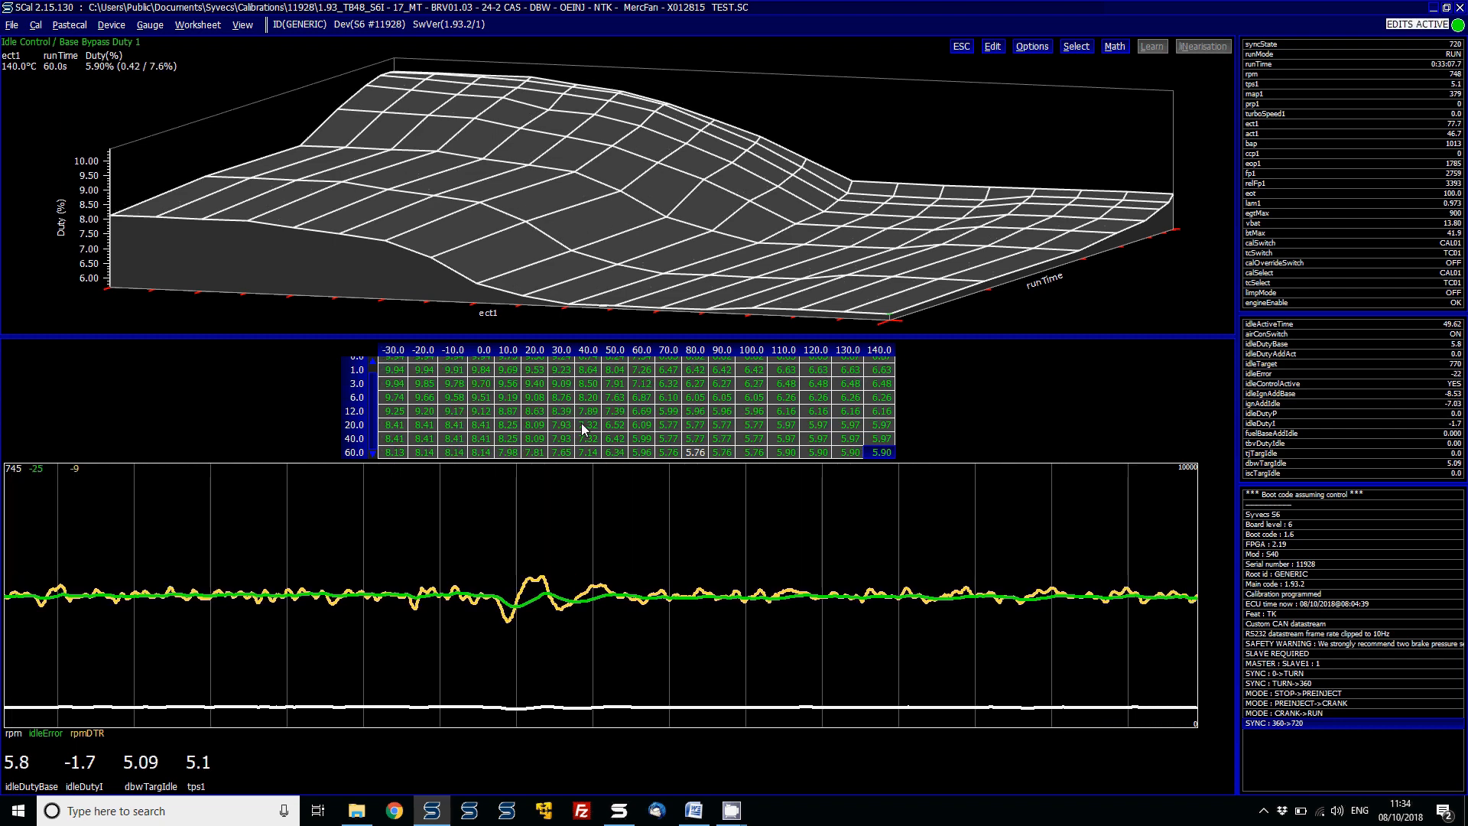
pyautogui.press('-')
pyautogui.press('-')
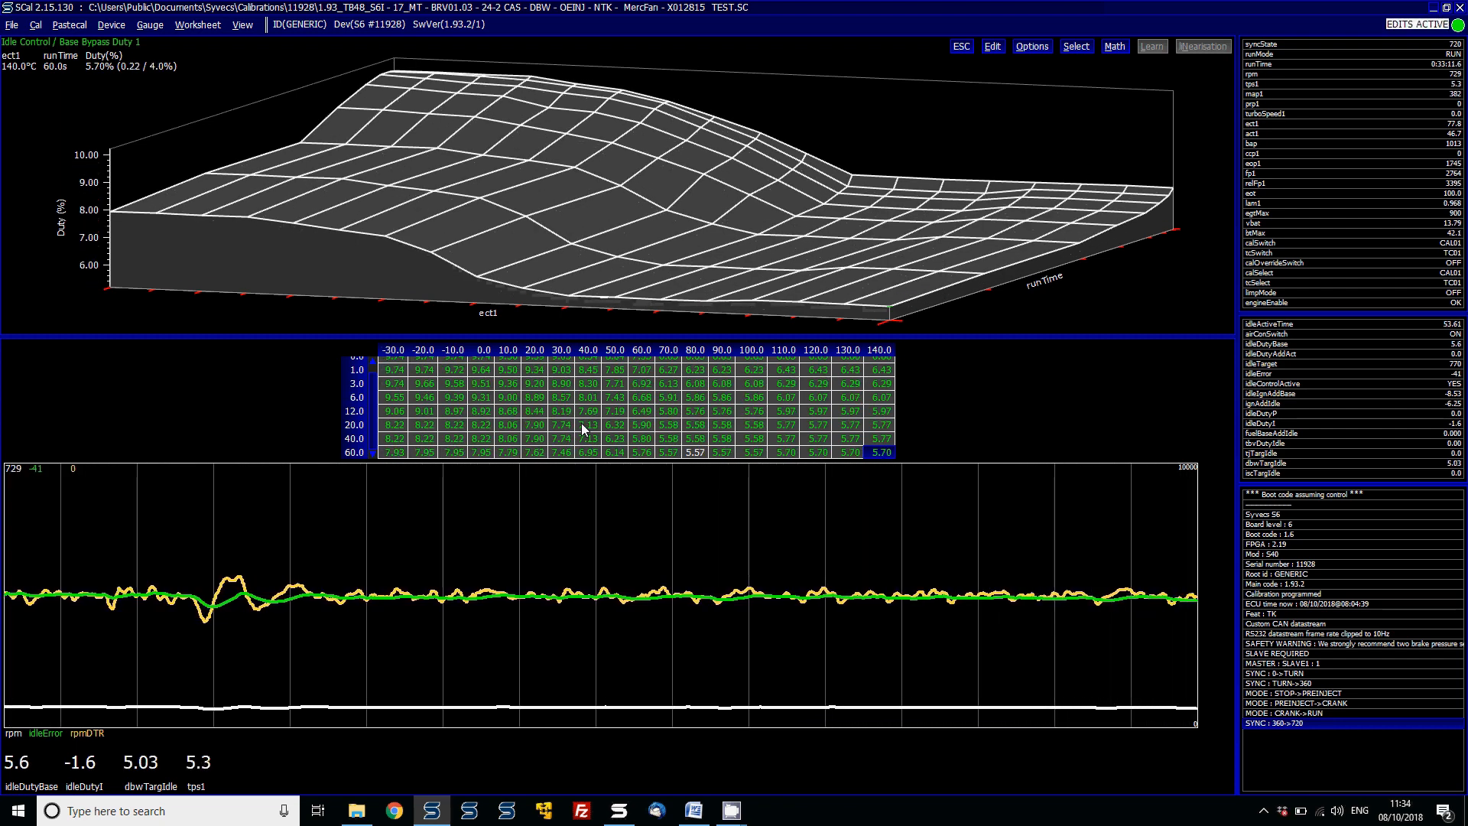
pyautogui.press('-')
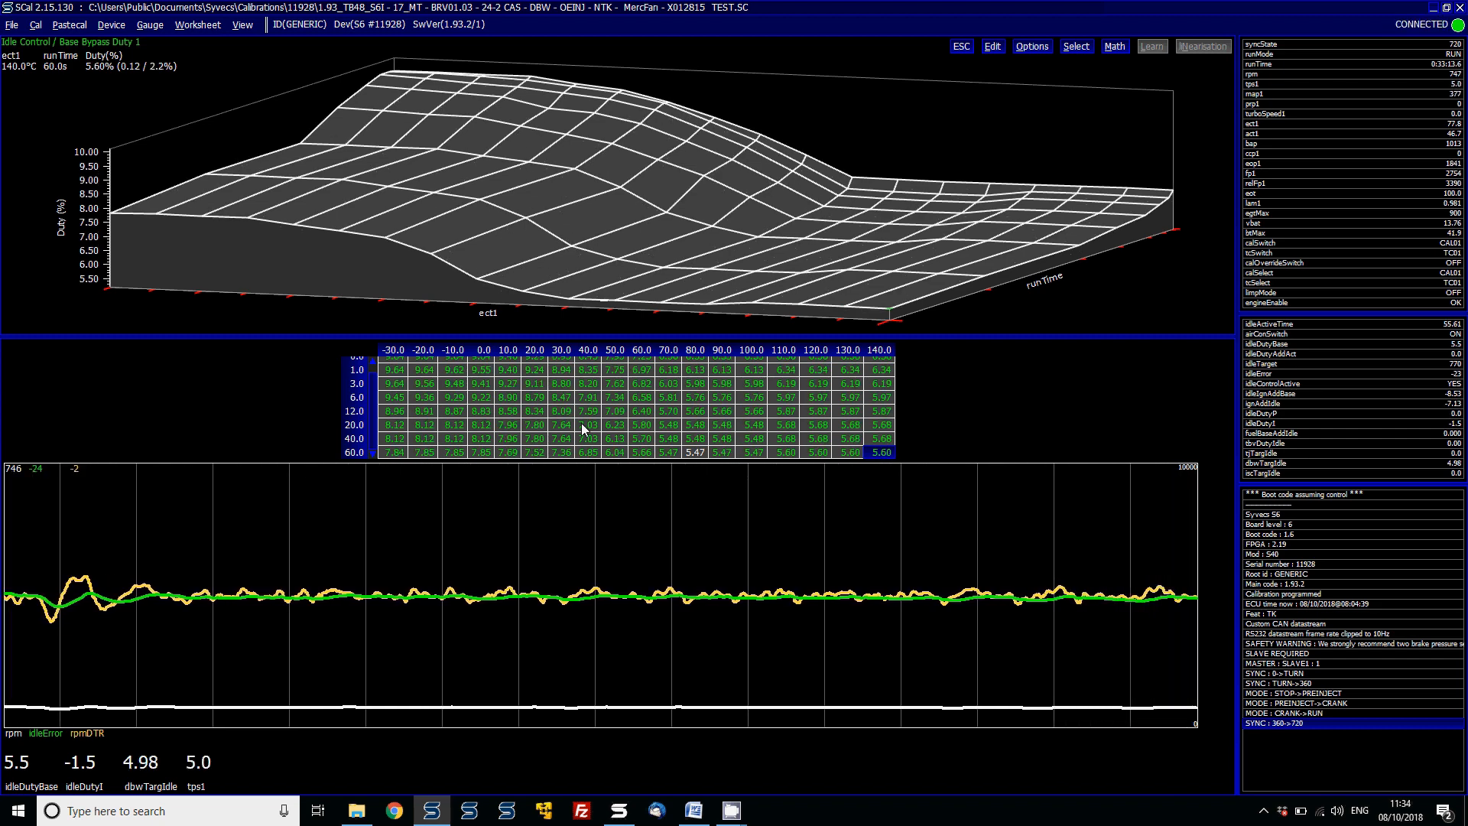
pyautogui.press('-')
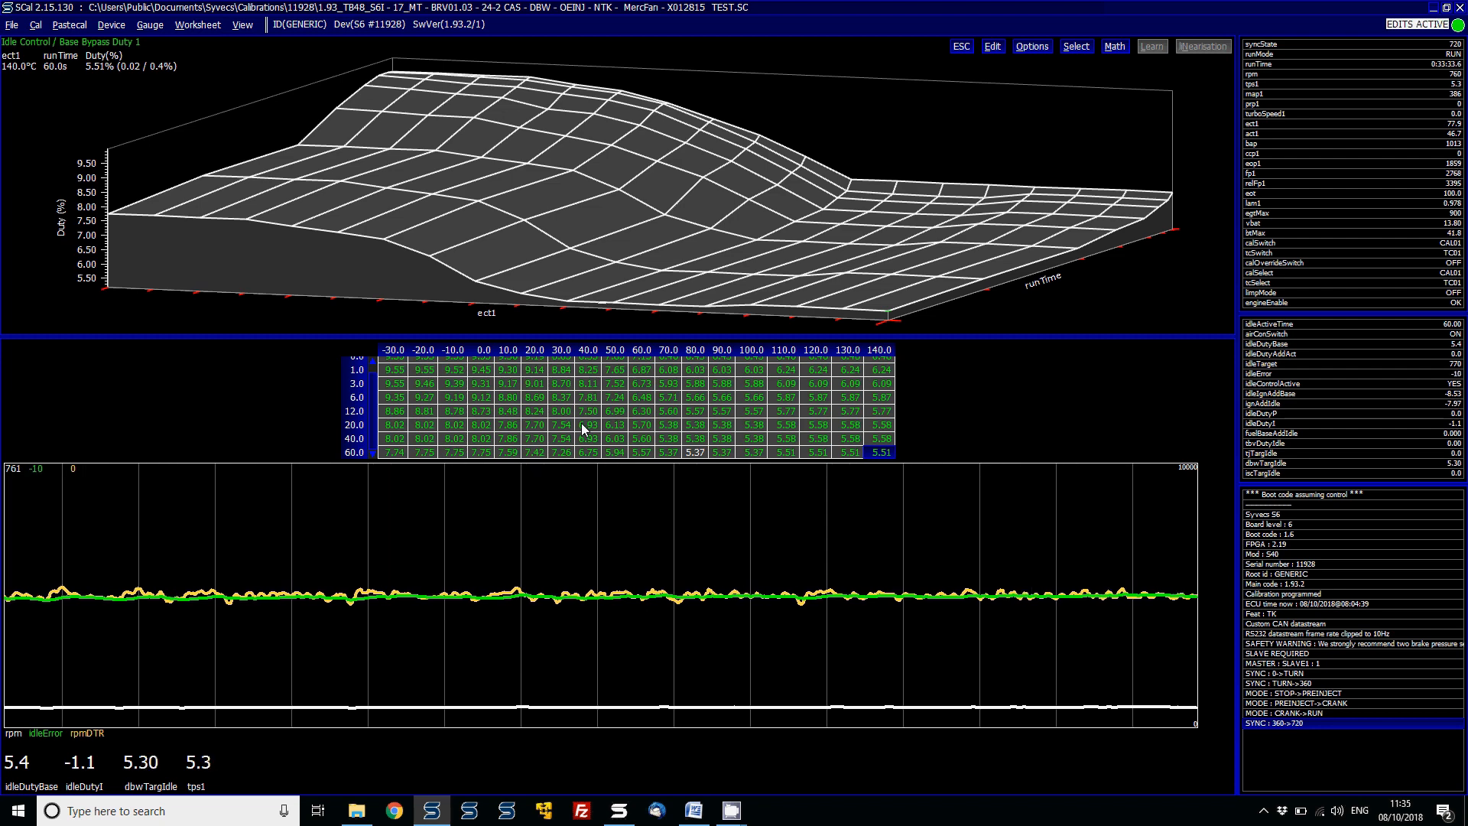
pyautogui.press('-')
pyautogui.press('-')
pyautogui.press('-')
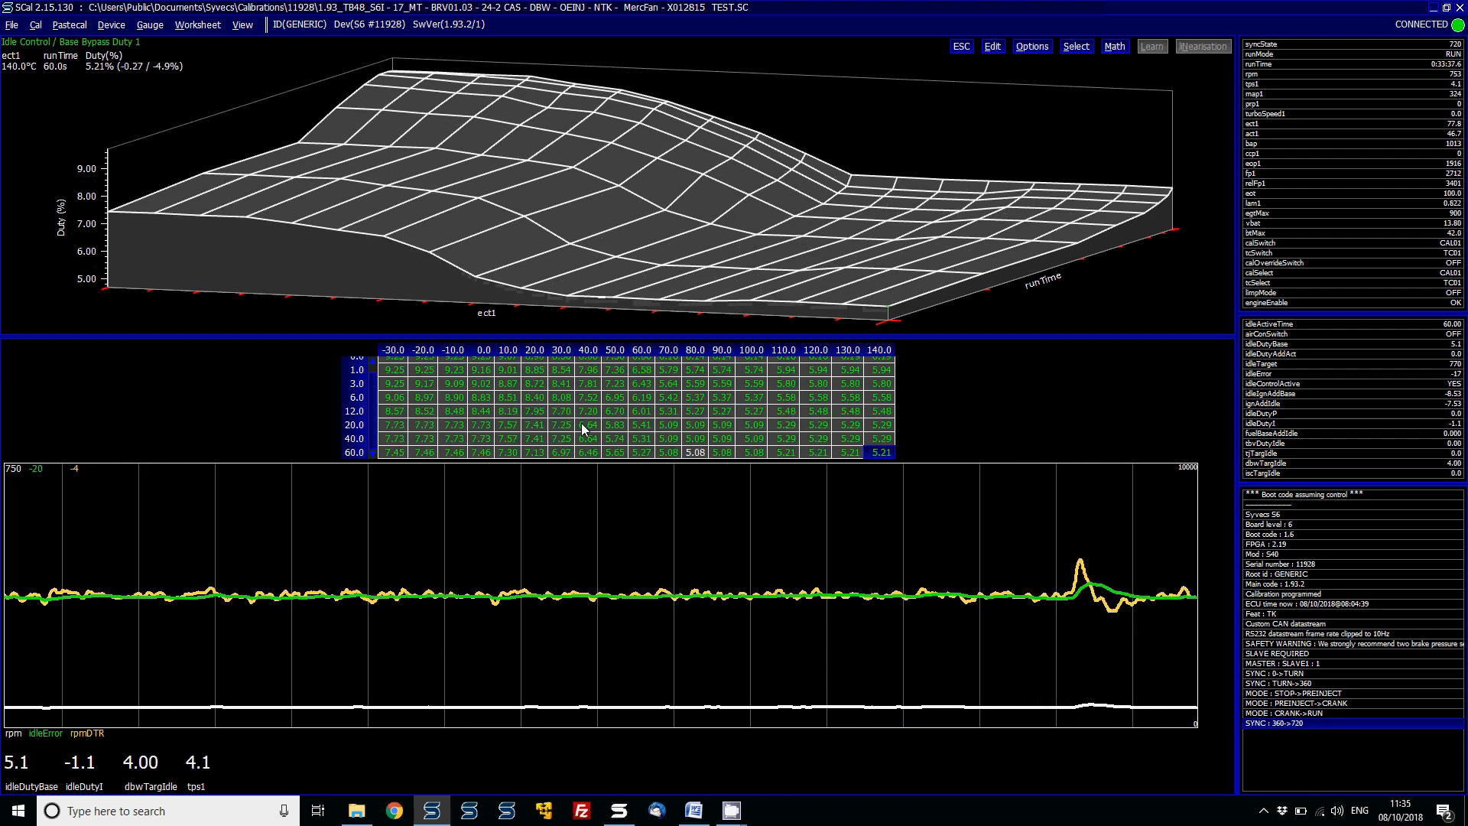
pyautogui.press('-')
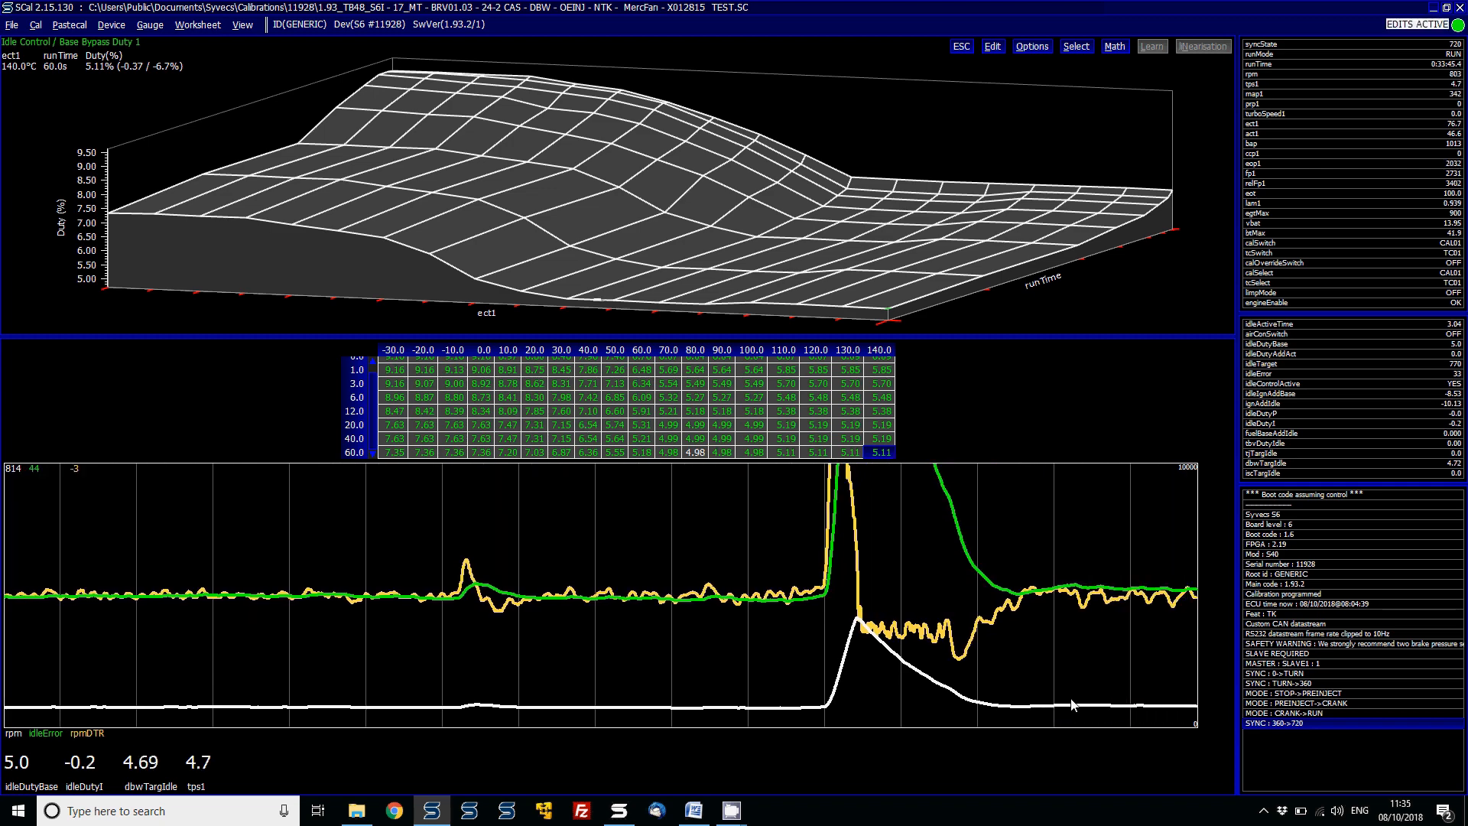
pyautogui.press('-')
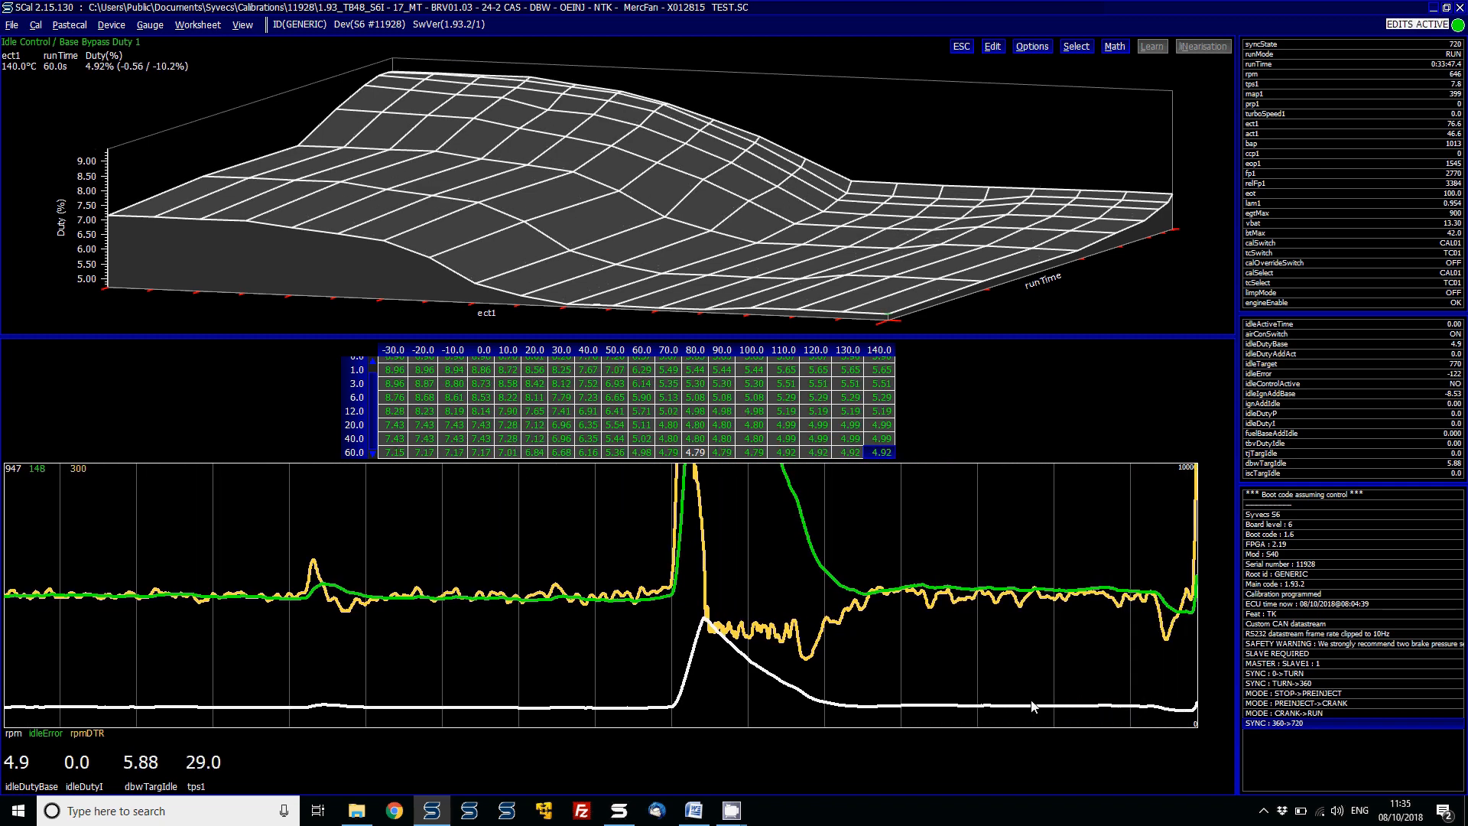
pyautogui.press('-')
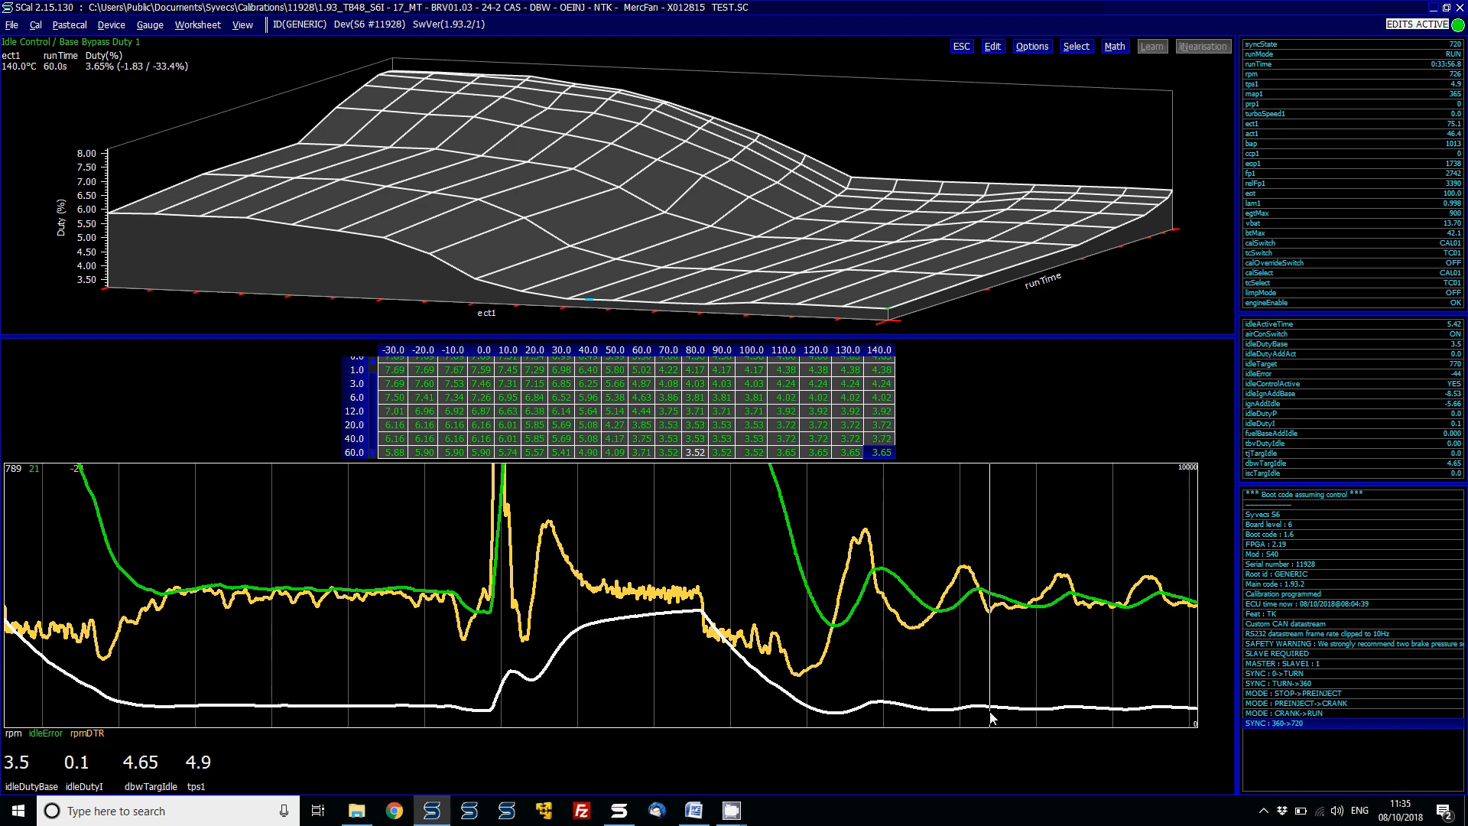
# - Raise all Base Bypass Duty 1 cells by nine coarse increments and close the map
pyautogui.press('pageup')
pyautogui.press('pageup')
pyautogui.press('pageup')
pyautogui.press('pageup')
pyautogui.press('pageup')
pyautogui.press('pageup')
pyautogui.press('pageup')
pyautogui.press('pageup')
pyautogui.press('pageup')
pyautogui.press('pageup')
pyautogui.press('pageup')
pyautogui.press('pageup')
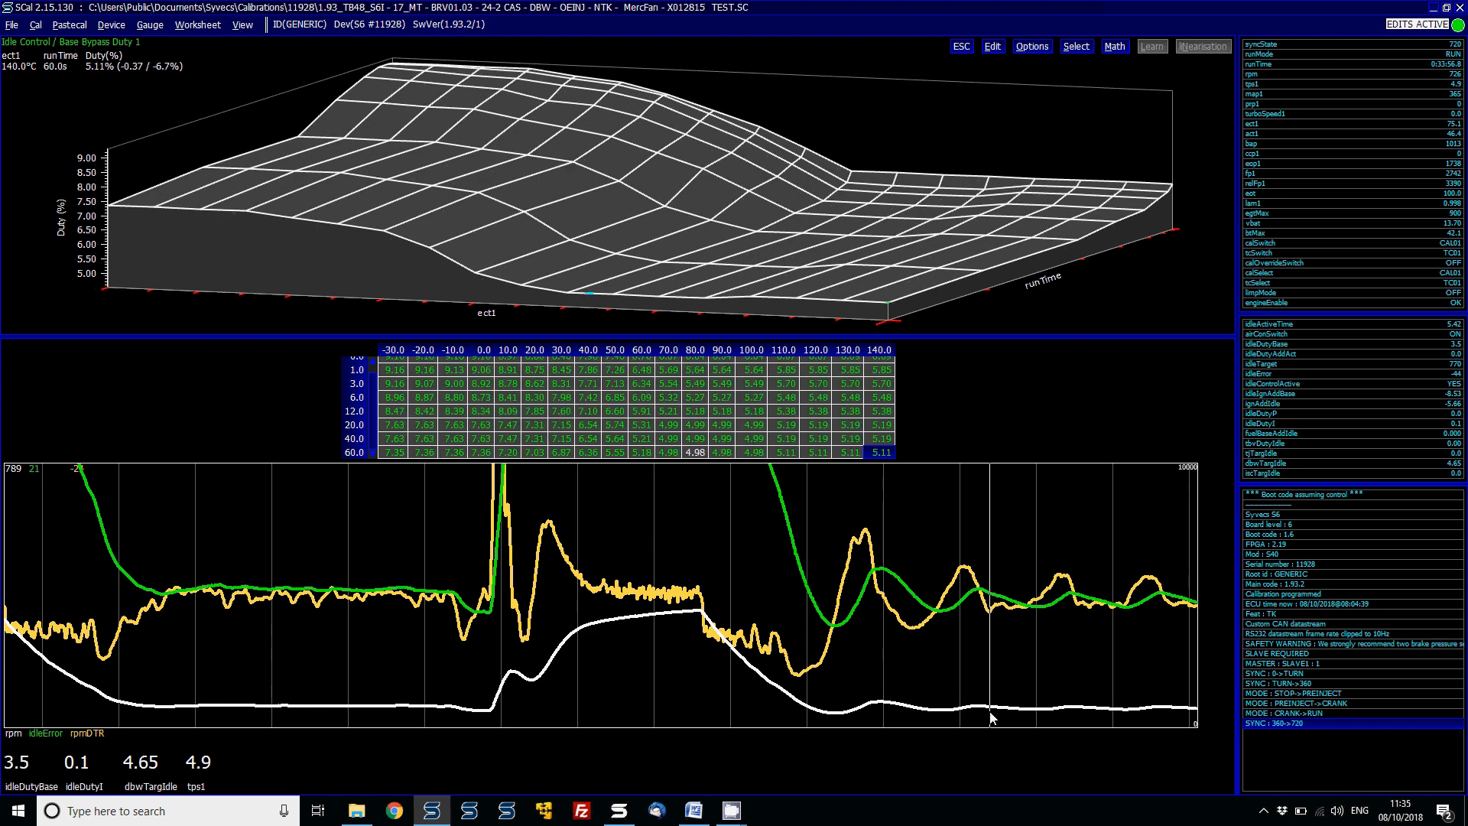
pyautogui.press('pageup')
pyautogui.press('pageup')
pyautogui.press('pageup')
pyautogui.press('pageup')
pyautogui.press('pageup')
pyautogui.press('pageup')
pyautogui.press('pageup')
pyautogui.press('pageup')
pyautogui.press('pageup')
pyautogui.press('pageup')
pyautogui.press('pageup')
pyautogui.press('pageup')
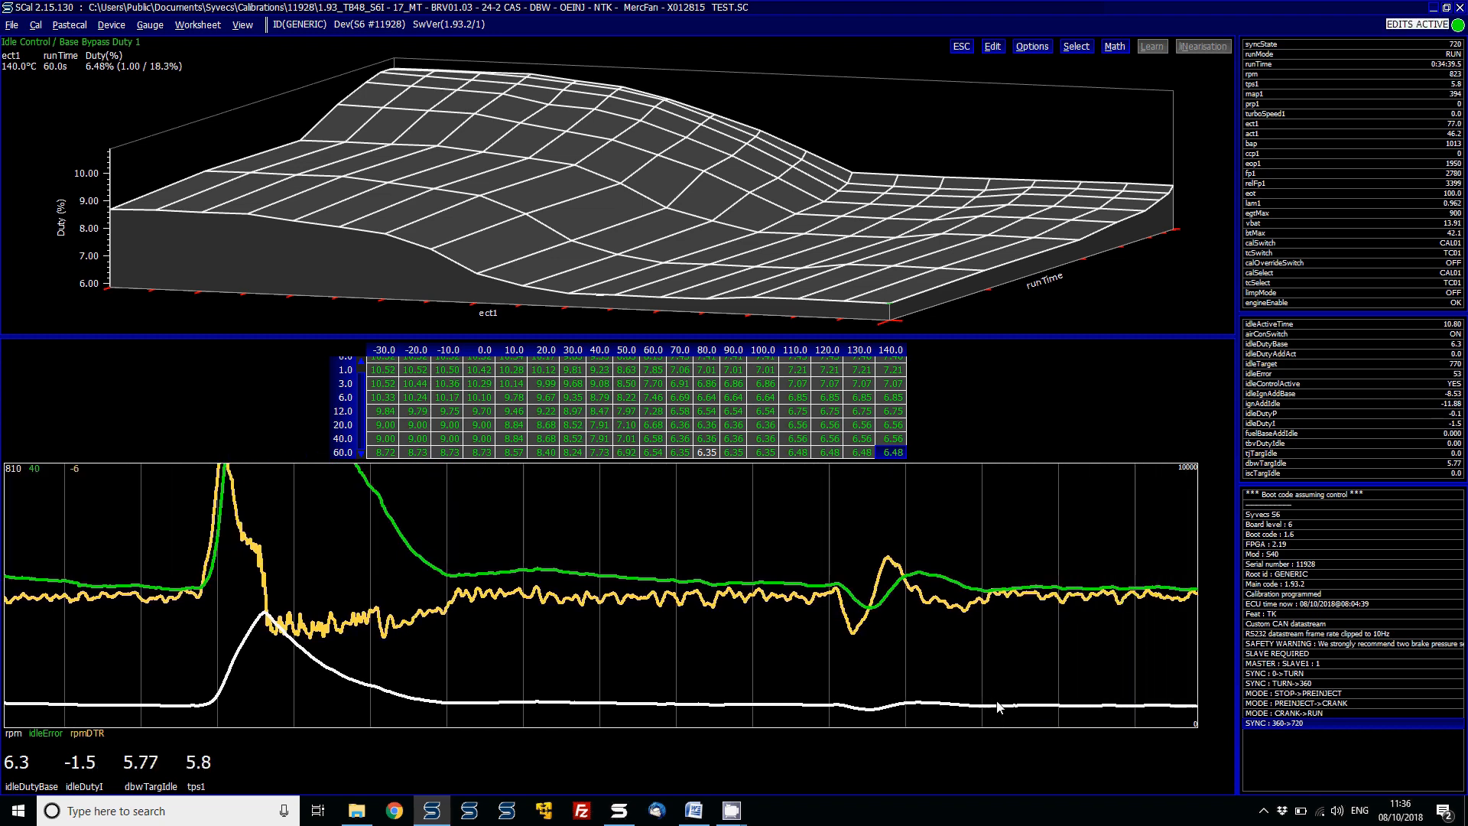
pyautogui.press('Escape')
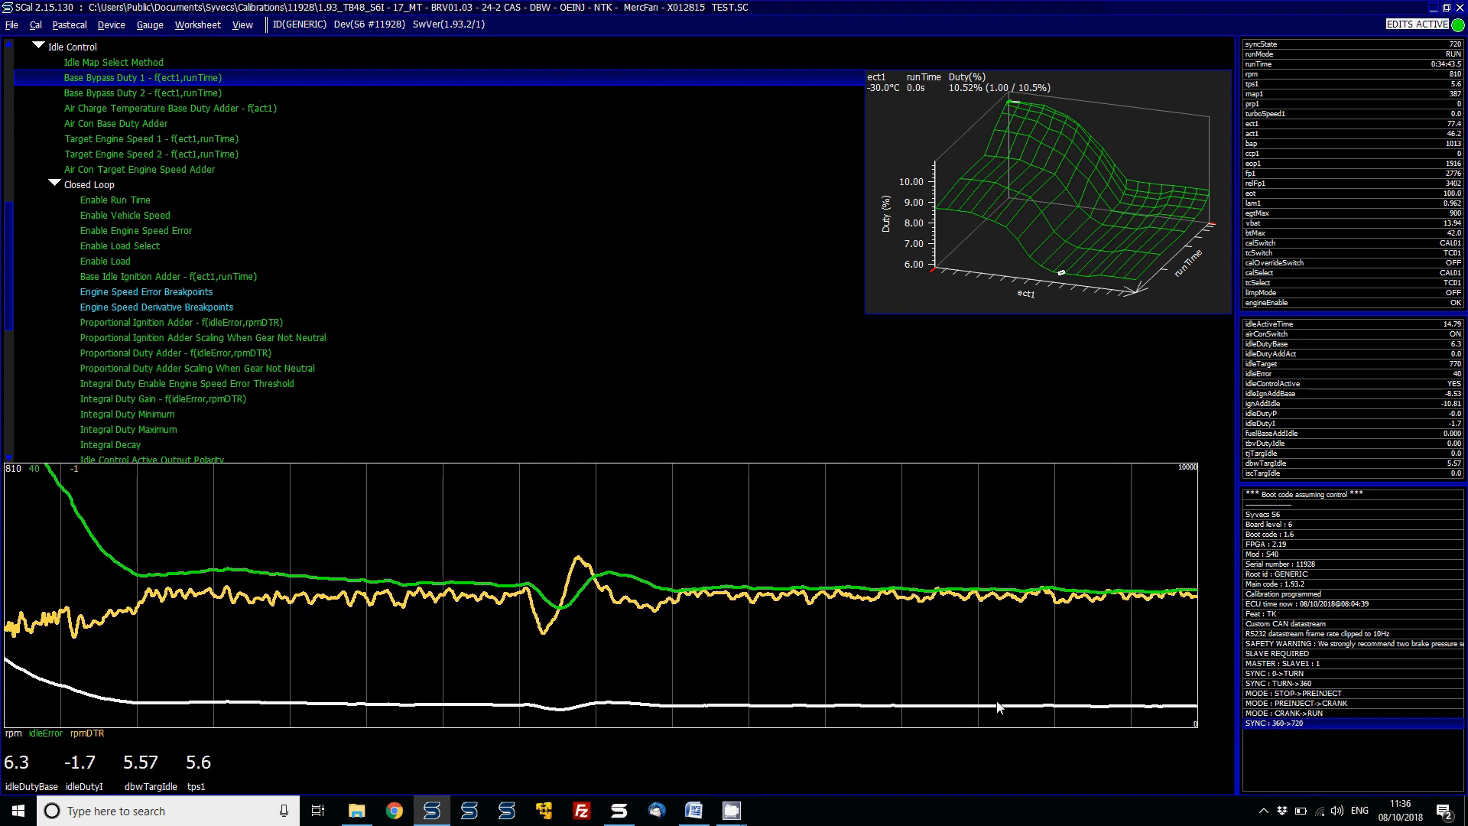
# - Open the Target Engine Speed 1 map to inspect it, then close it
pyautogui.press('Down')
pyautogui.press('Down')
pyautogui.press('Down')
pyautogui.press('Down')
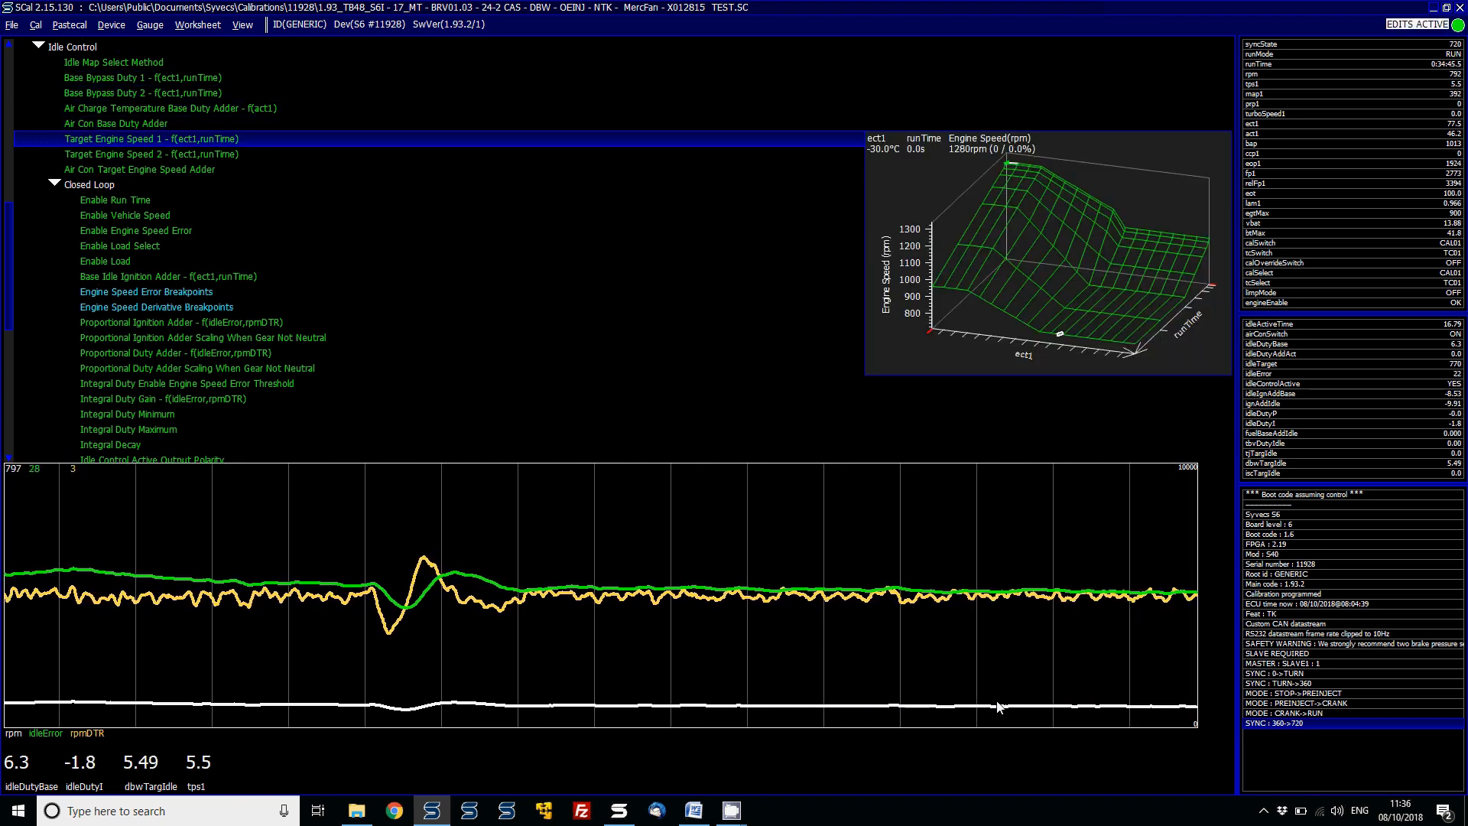
pyautogui.press('Return')
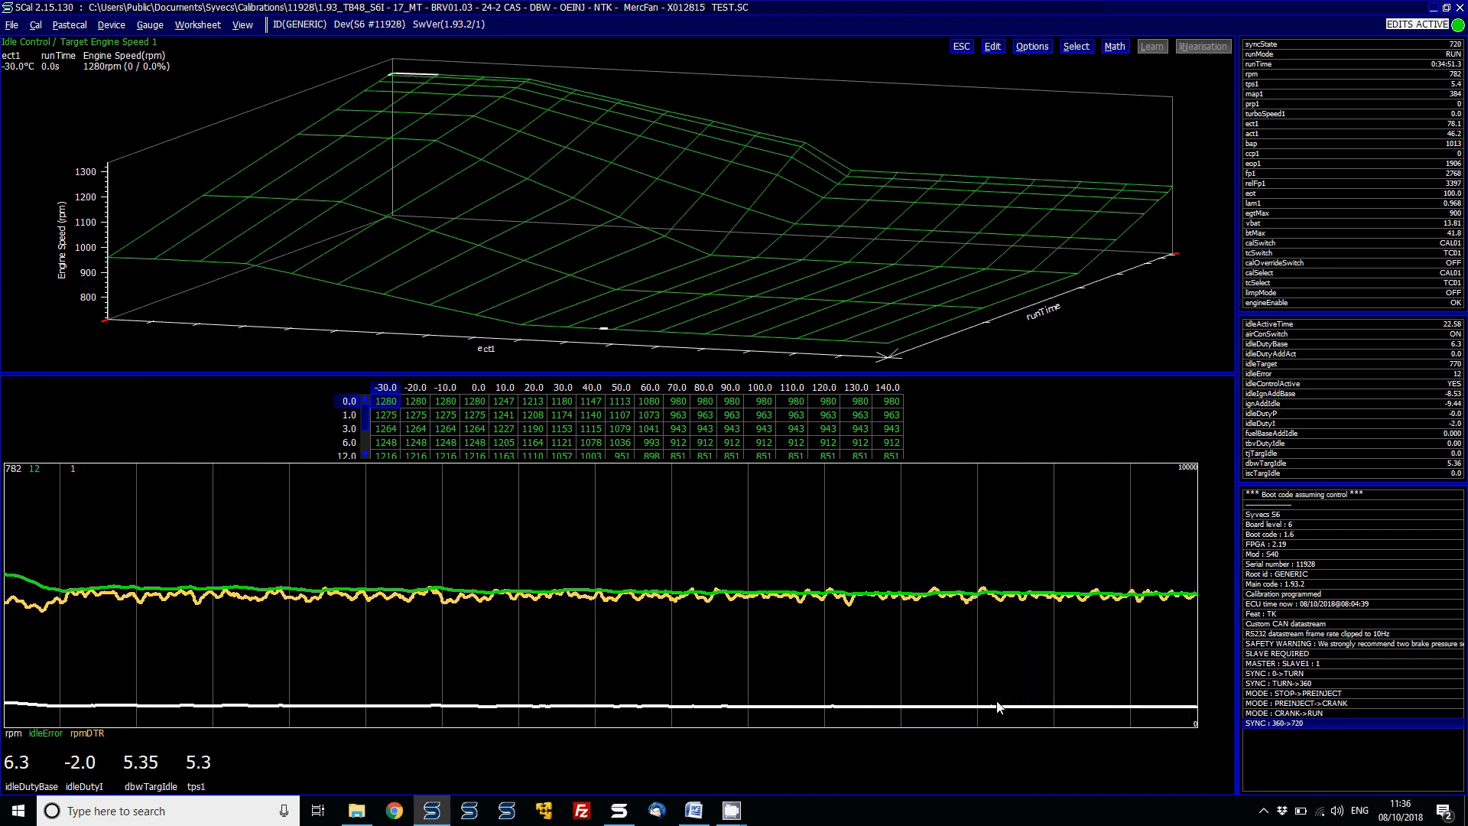
pyautogui.press('Escape')
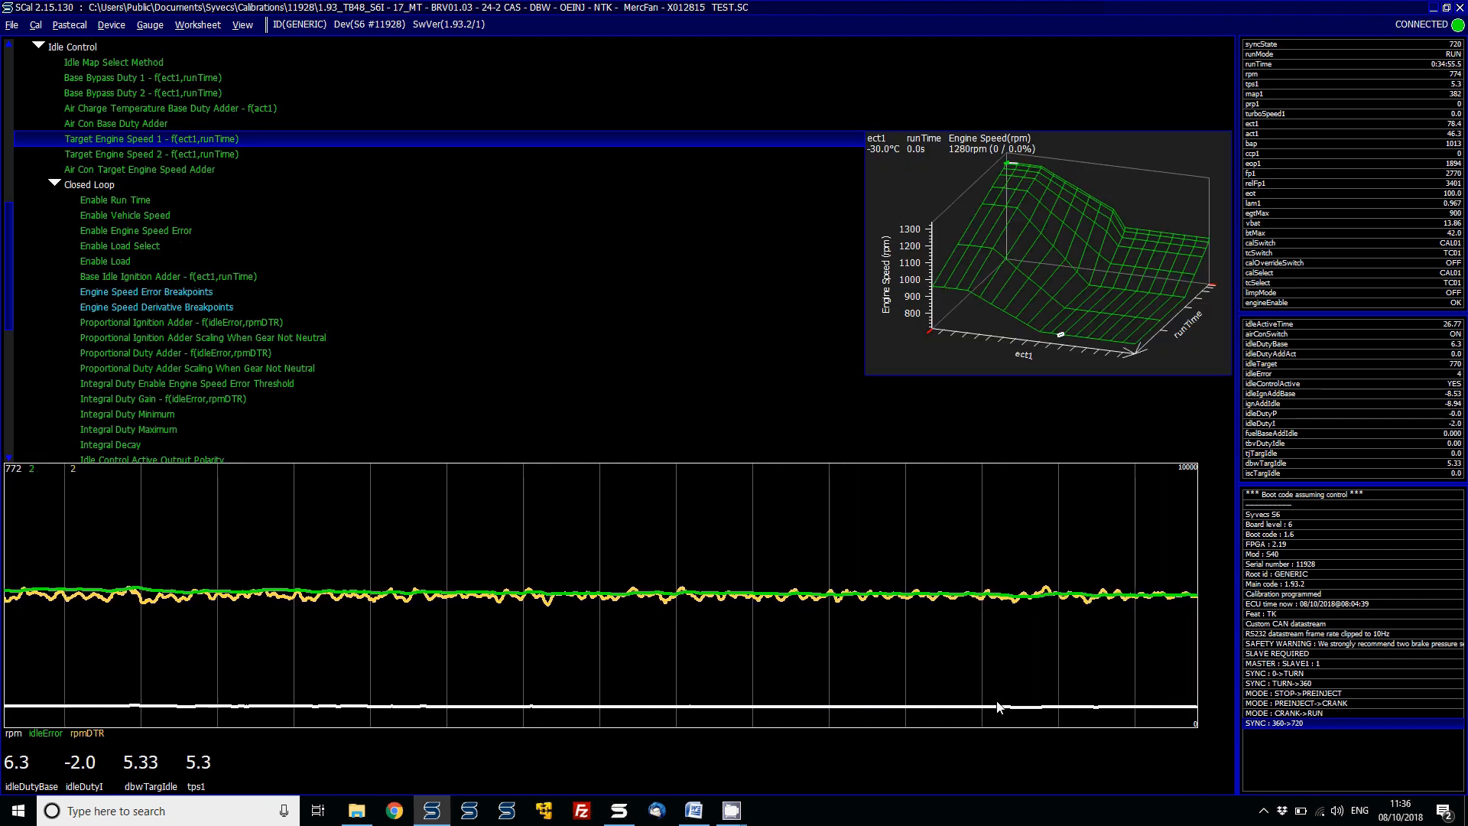
# - Open the CM302 Use setting under Configurable Purpose Maps 3D
pyautogui.hotkey('alt', 'v')
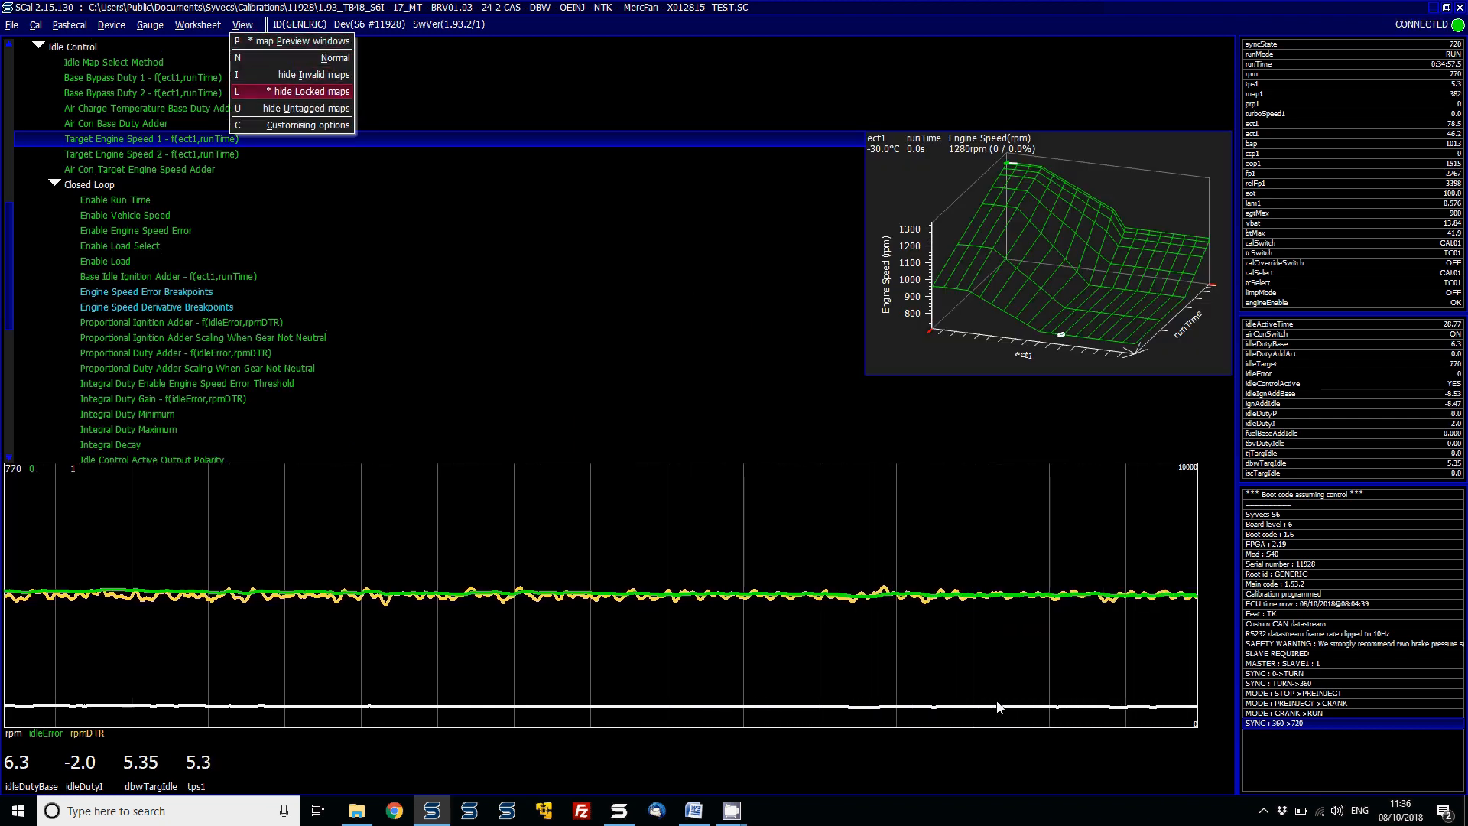
pyautogui.press('Escape')
pyautogui.press('Escape')
pyautogui.press('Down')
pyautogui.press('Down')
pyautogui.press('Down')
pyautogui.press('Down')
pyautogui.press('Down')
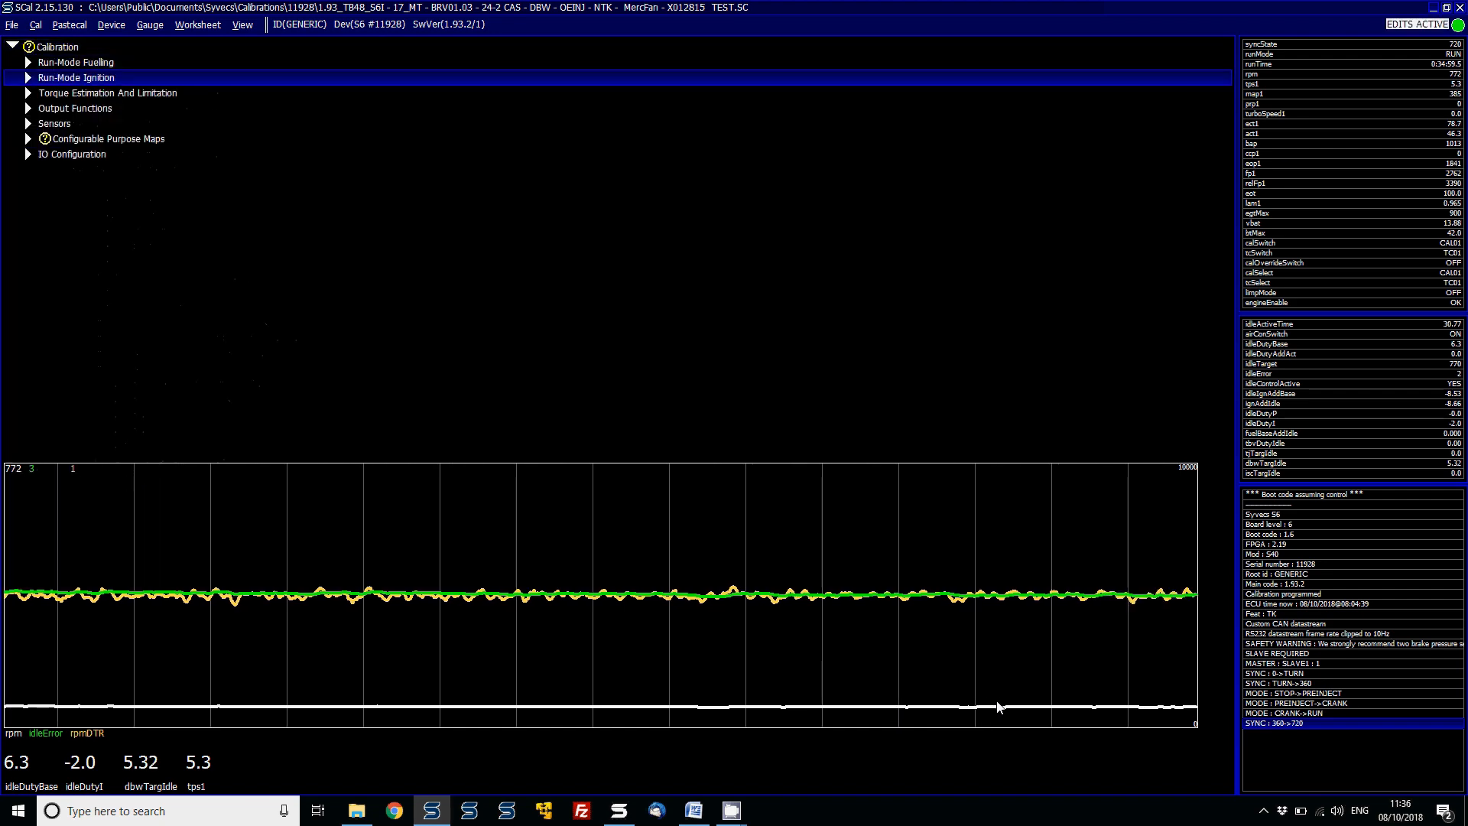
pyautogui.press('Down')
pyautogui.press('Right')
pyautogui.press('Down')
pyautogui.press('Down')
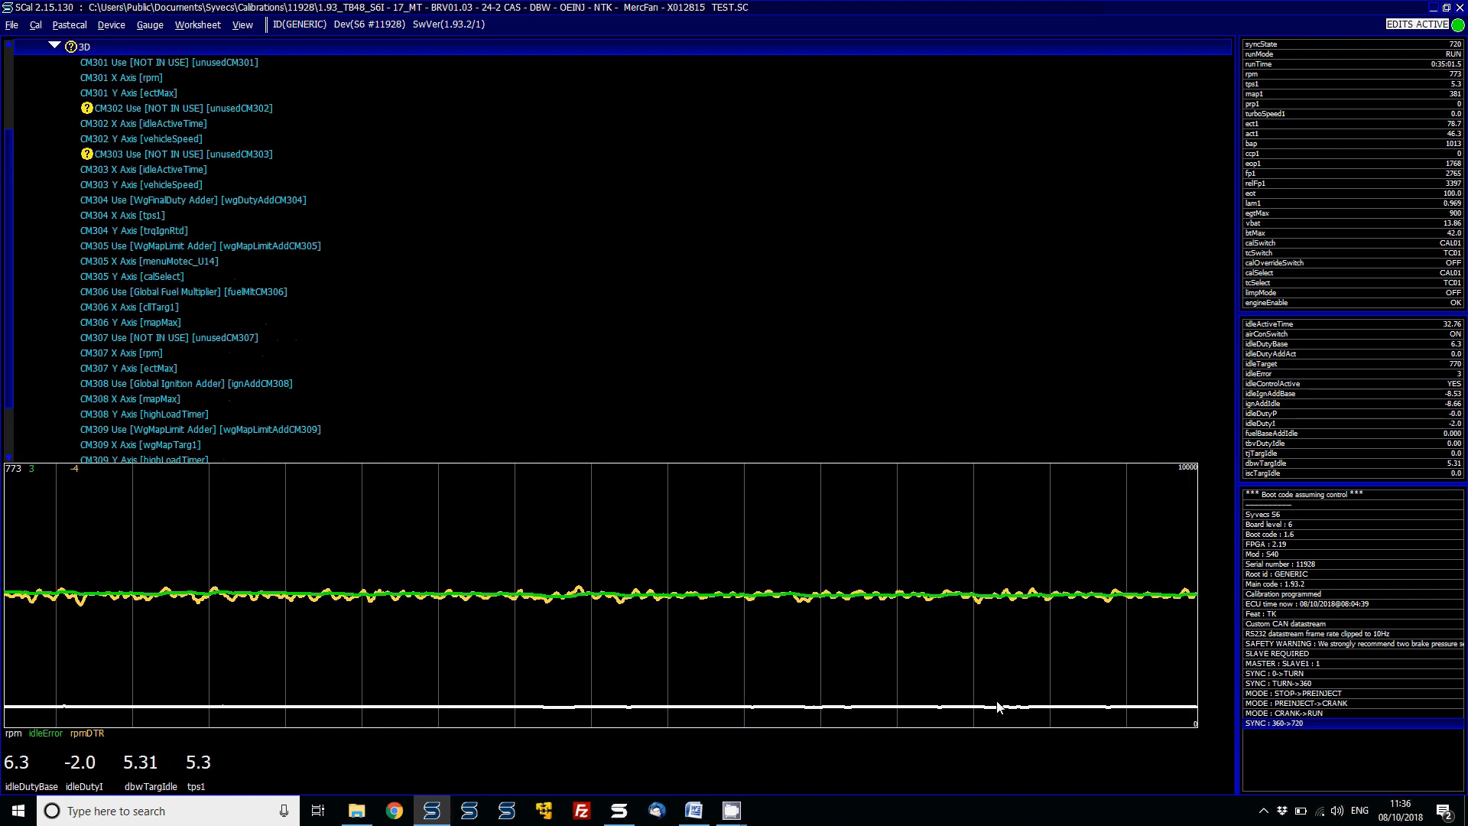
pyautogui.press('Right')
pyautogui.press('Down')
pyautogui.press('Down')
pyautogui.press('Down')
pyautogui.press('Down')
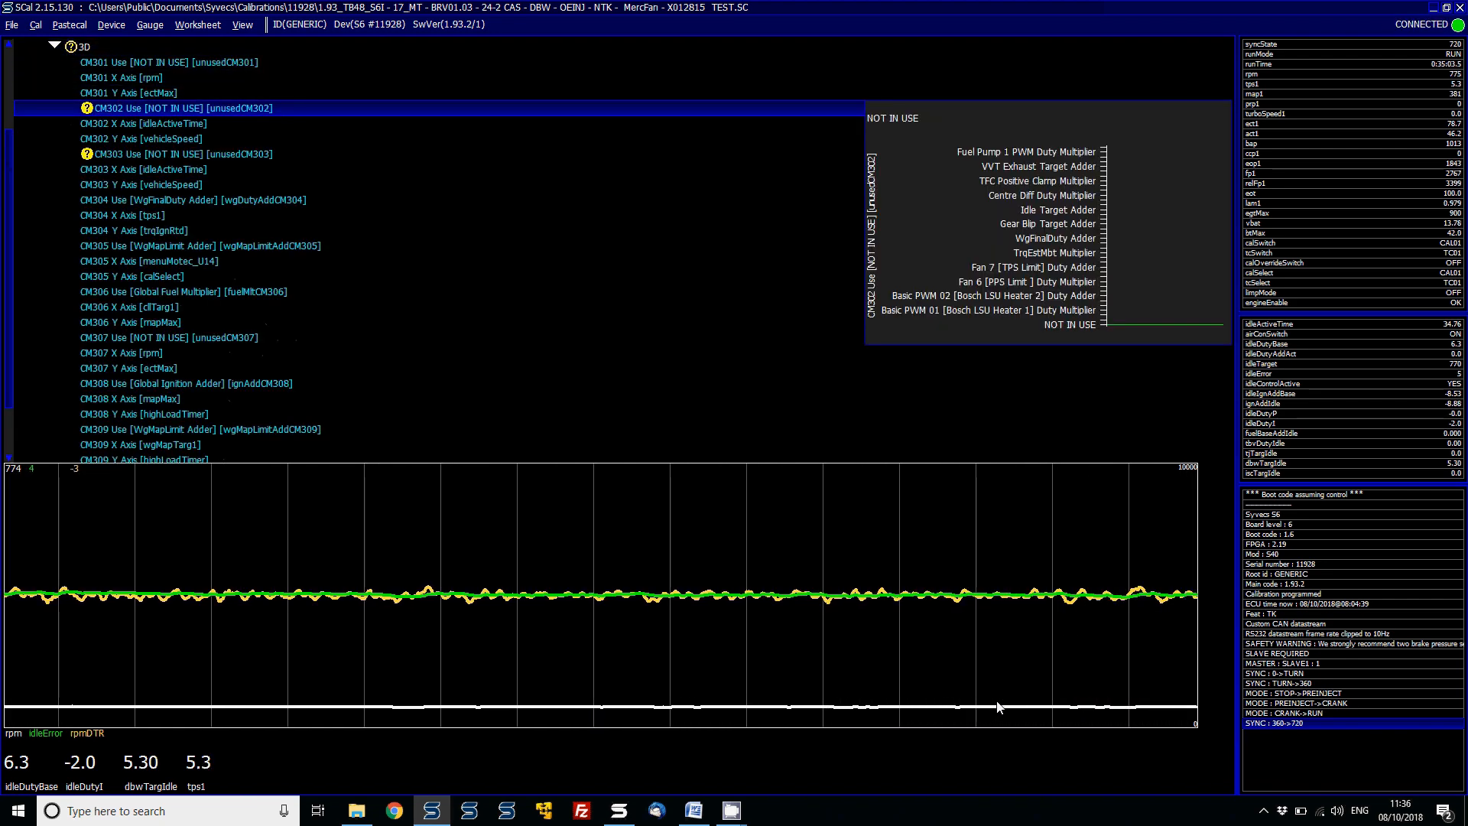
pyautogui.press('Return')
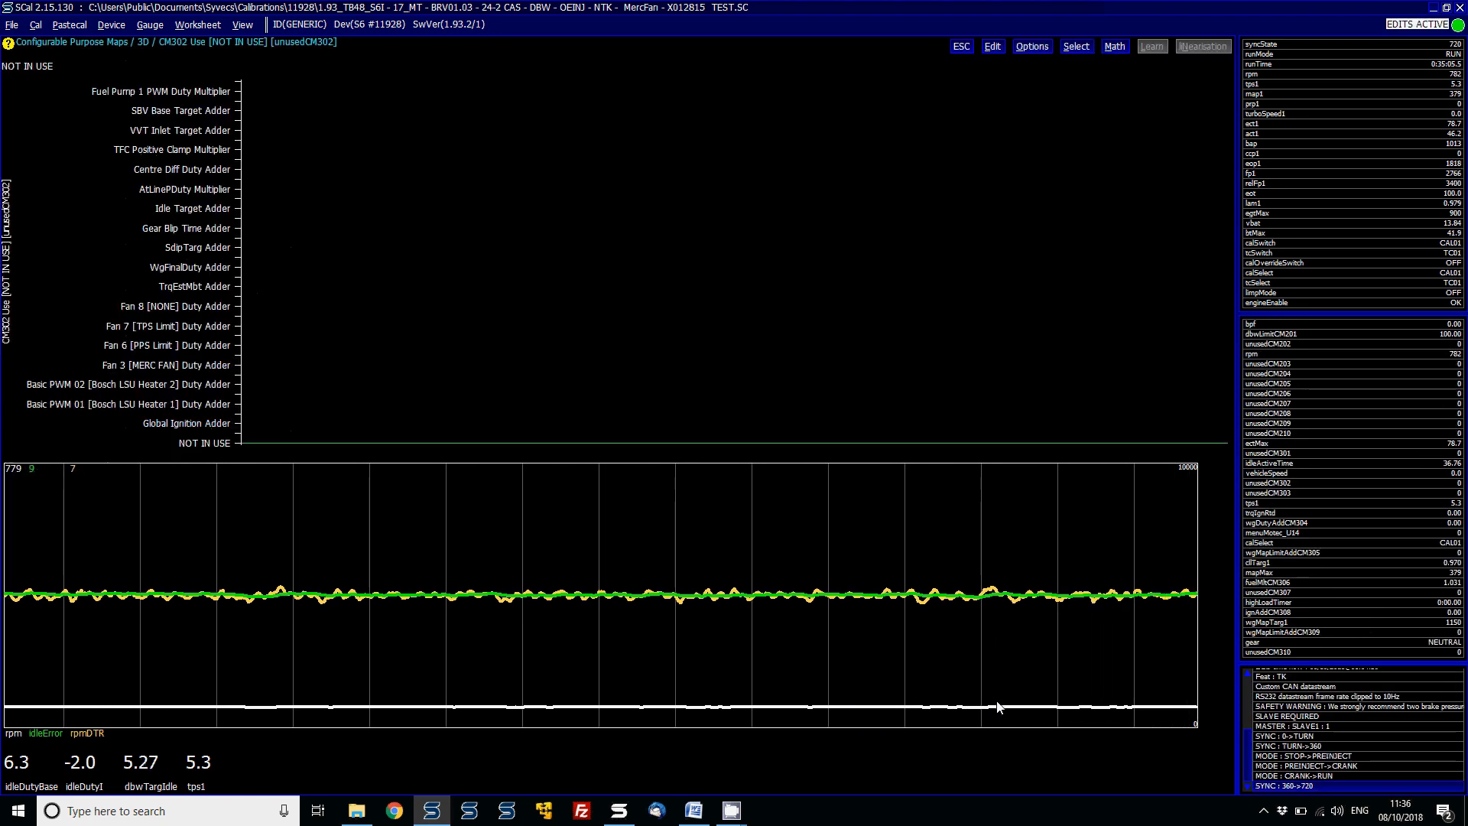
# - Go offline and set CM302 Use to Idle Target Adder, proceeding with the strategy change
pyautogui.press('pageup')
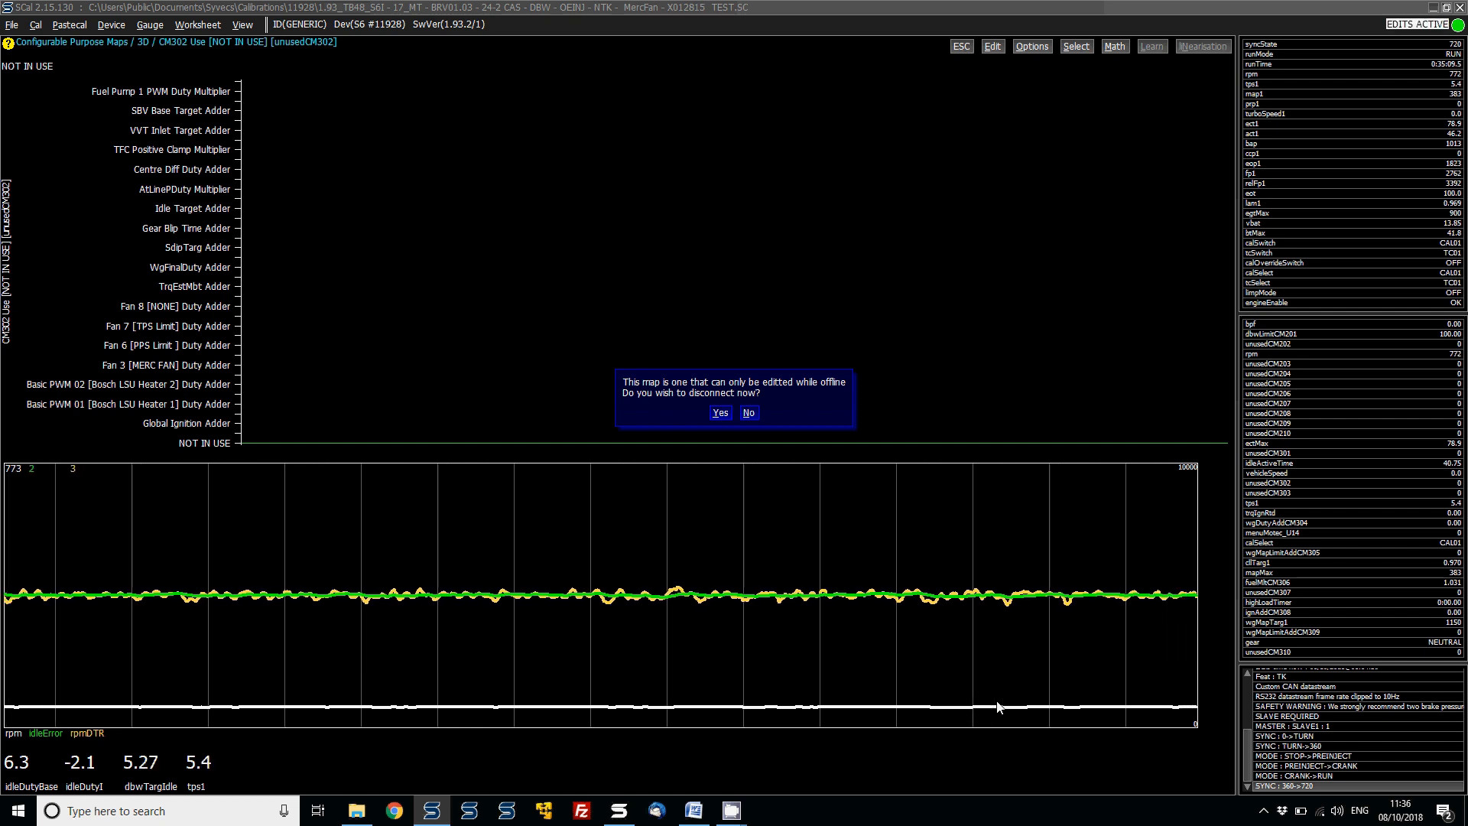
pyautogui.press('Return')
pyautogui.press('Down')
pyautogui.press('Down')
pyautogui.press('Down')
pyautogui.press('Down')
pyautogui.press('Down')
pyautogui.press('Down')
pyautogui.press('Down')
pyautogui.press('Down')
pyautogui.press('Down')
pyautogui.press('Down')
pyautogui.press('Down')
pyautogui.press('Down')
pyautogui.press('Down')
pyautogui.press('Down')
pyautogui.press('Down')
pyautogui.press('Down')
pyautogui.press('Down')
pyautogui.press('Down')
pyautogui.press('Down')
pyautogui.press('Down')
pyautogui.press('Down')
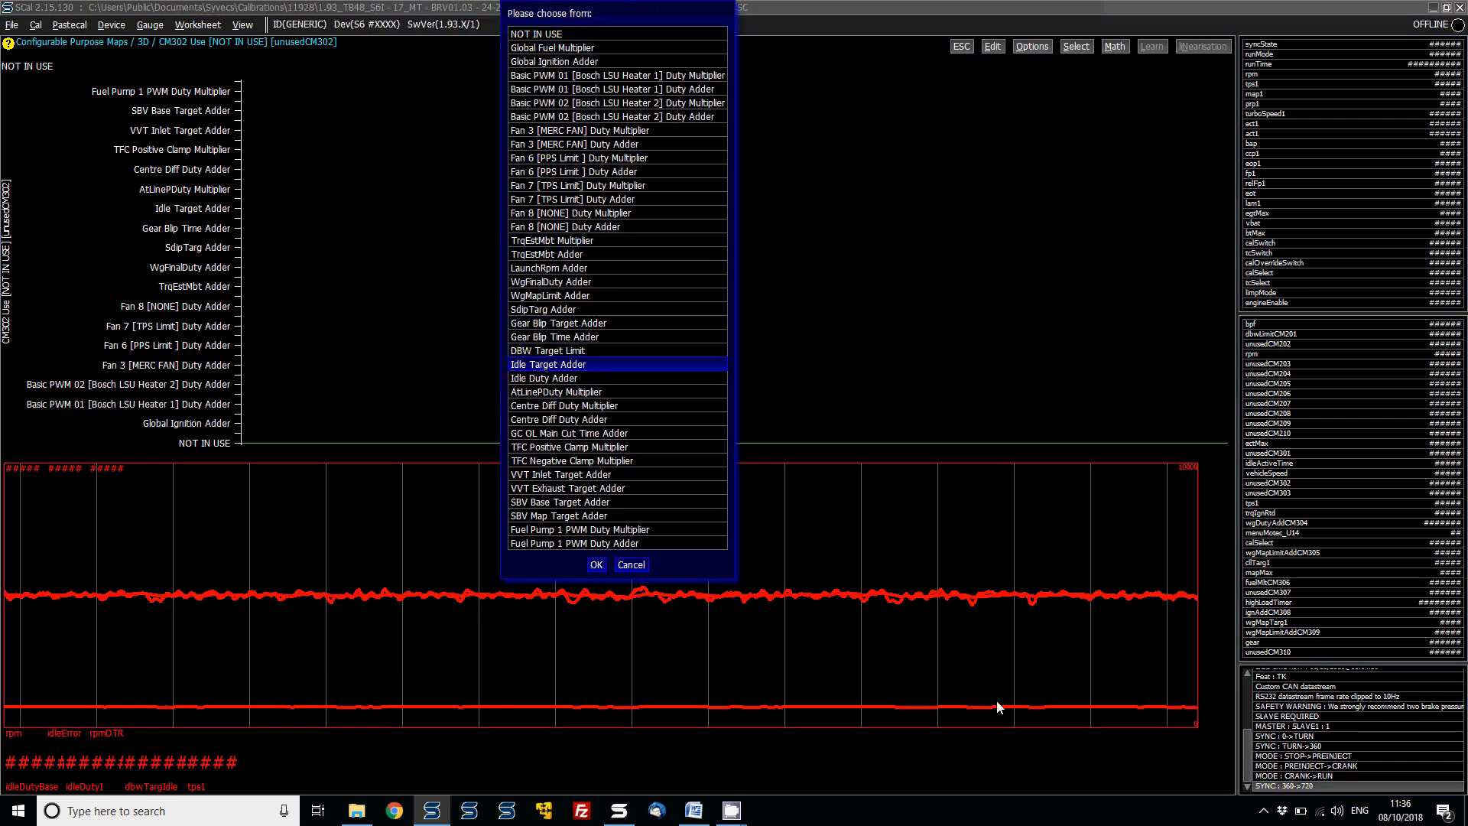
pyautogui.press('Return')
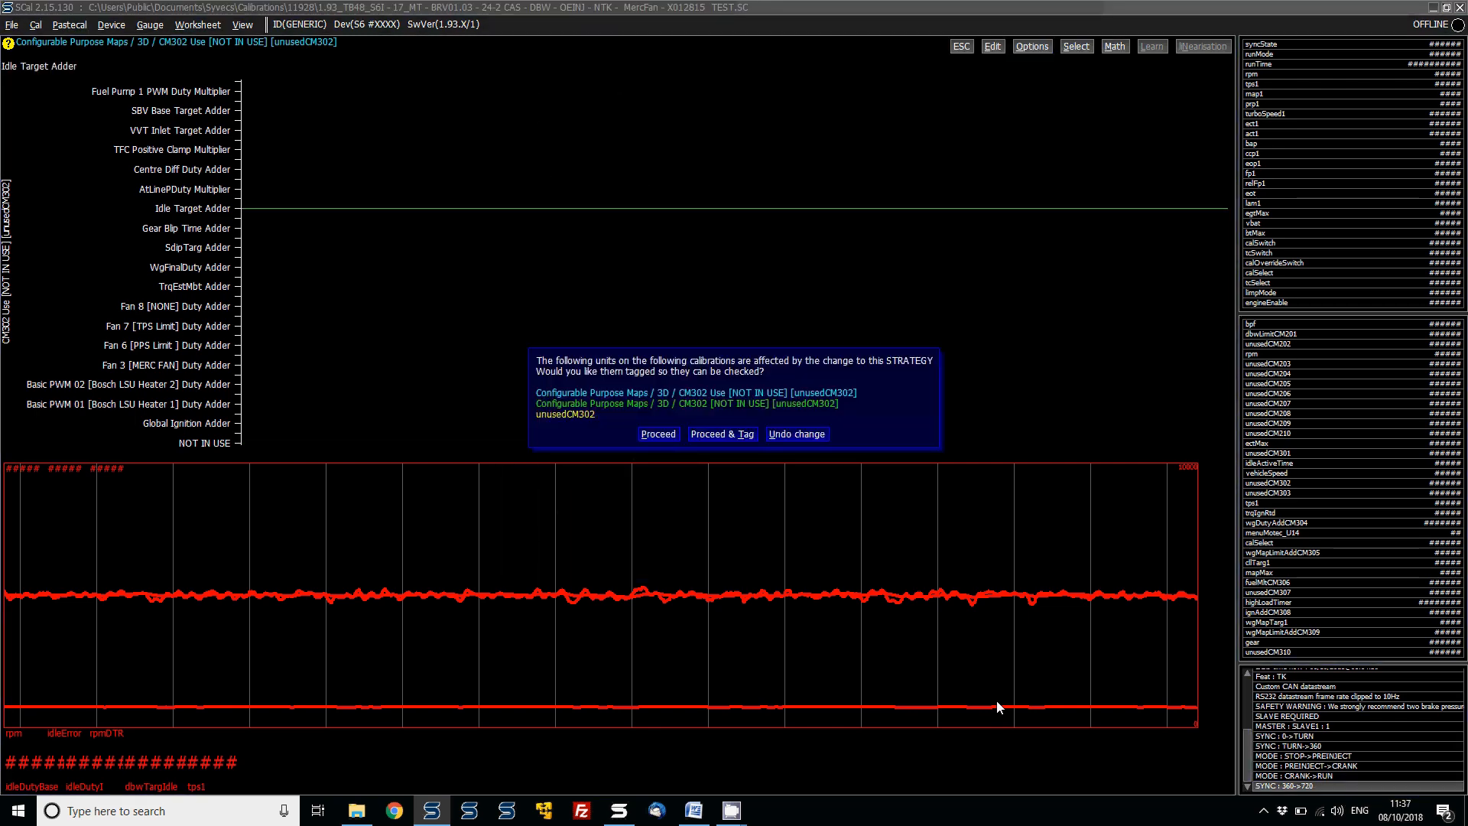
pyautogui.press('Return')
# - Set the CM302 X axis to idleActiveTime and review its Y axis setting
pyautogui.press('Down')
pyautogui.press('Return')
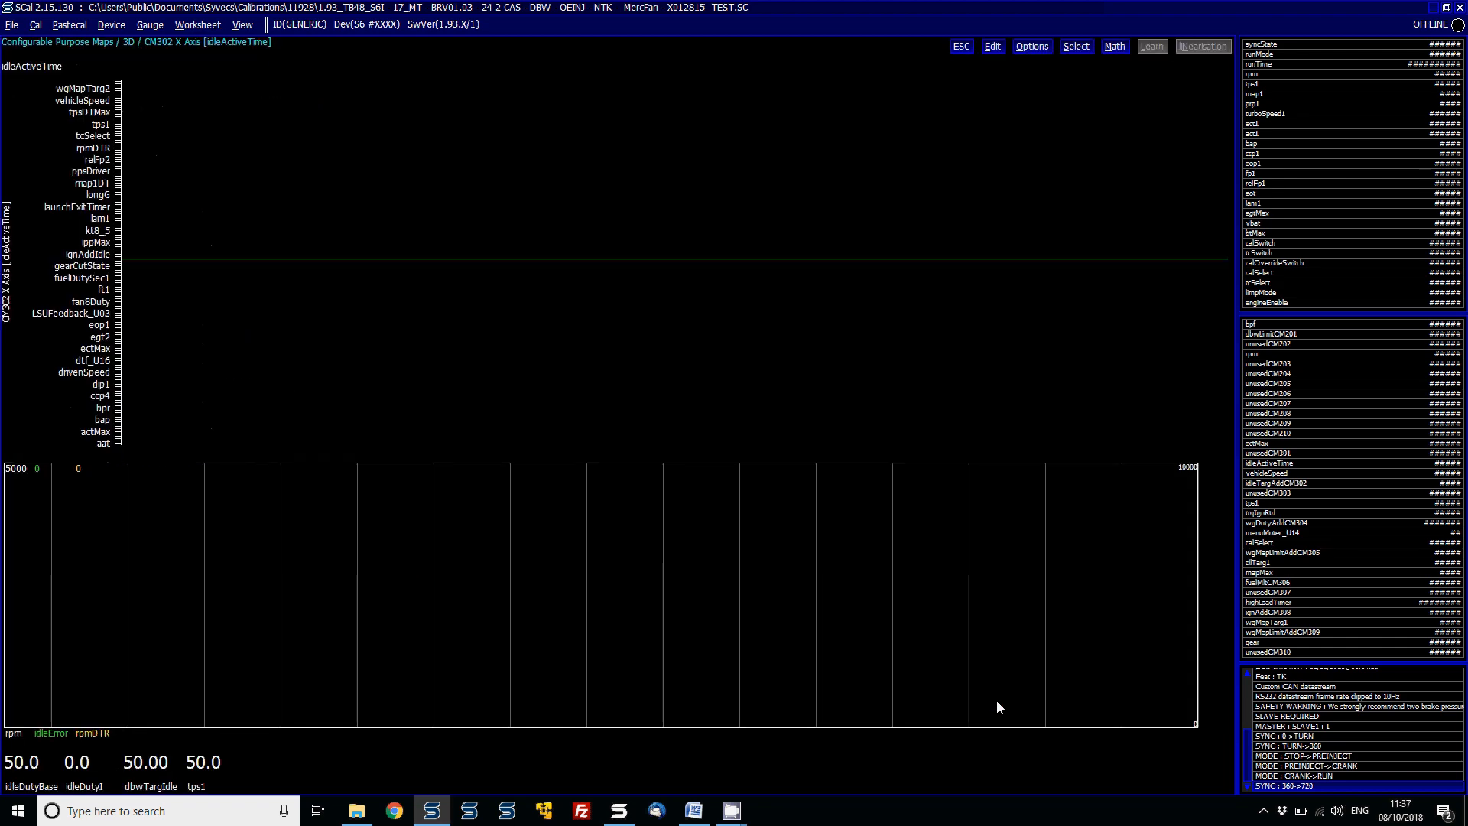
pyautogui.press('Return')
pyautogui.write('idle')
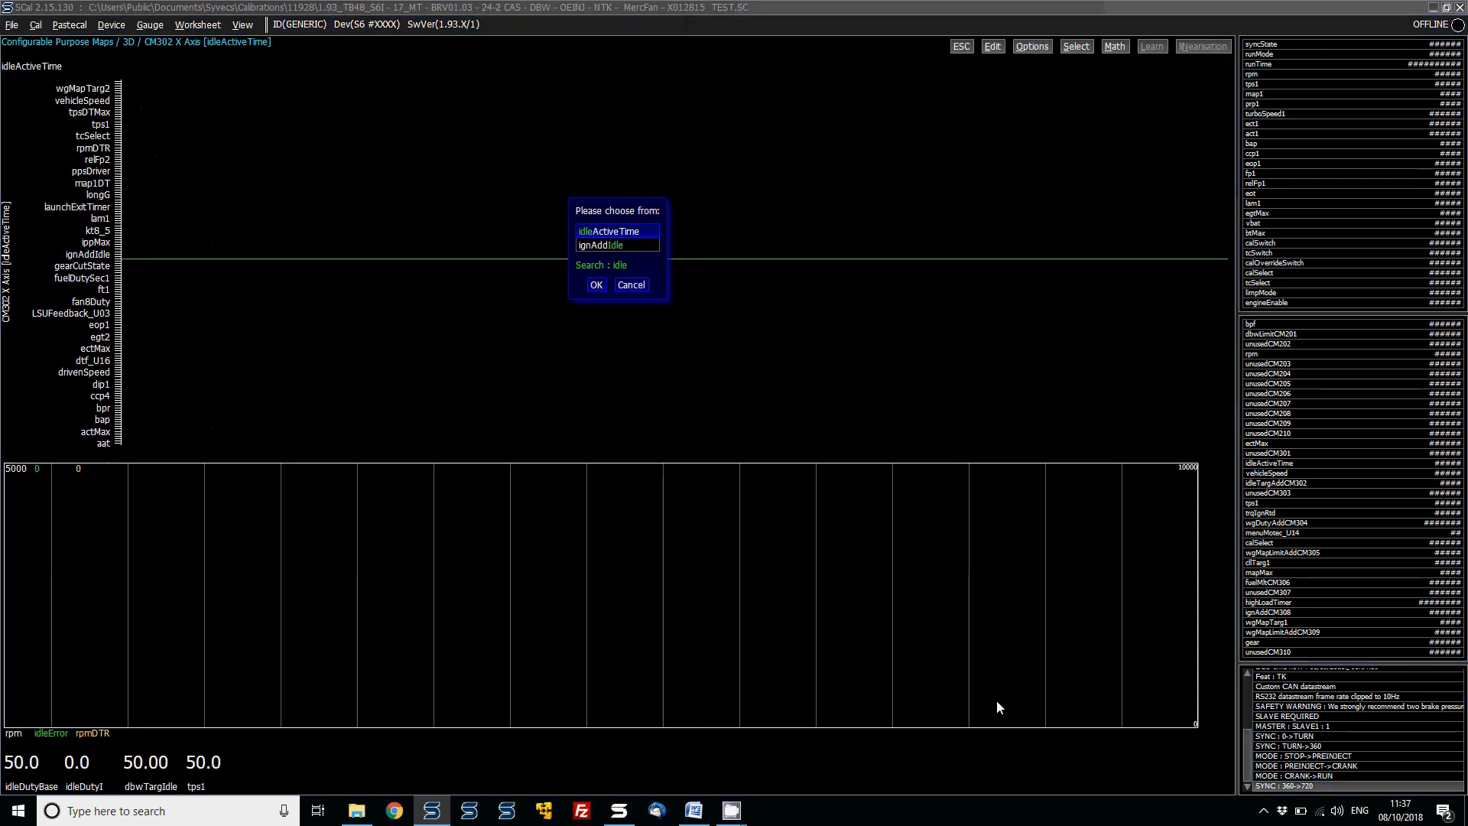
pyautogui.press('Return')
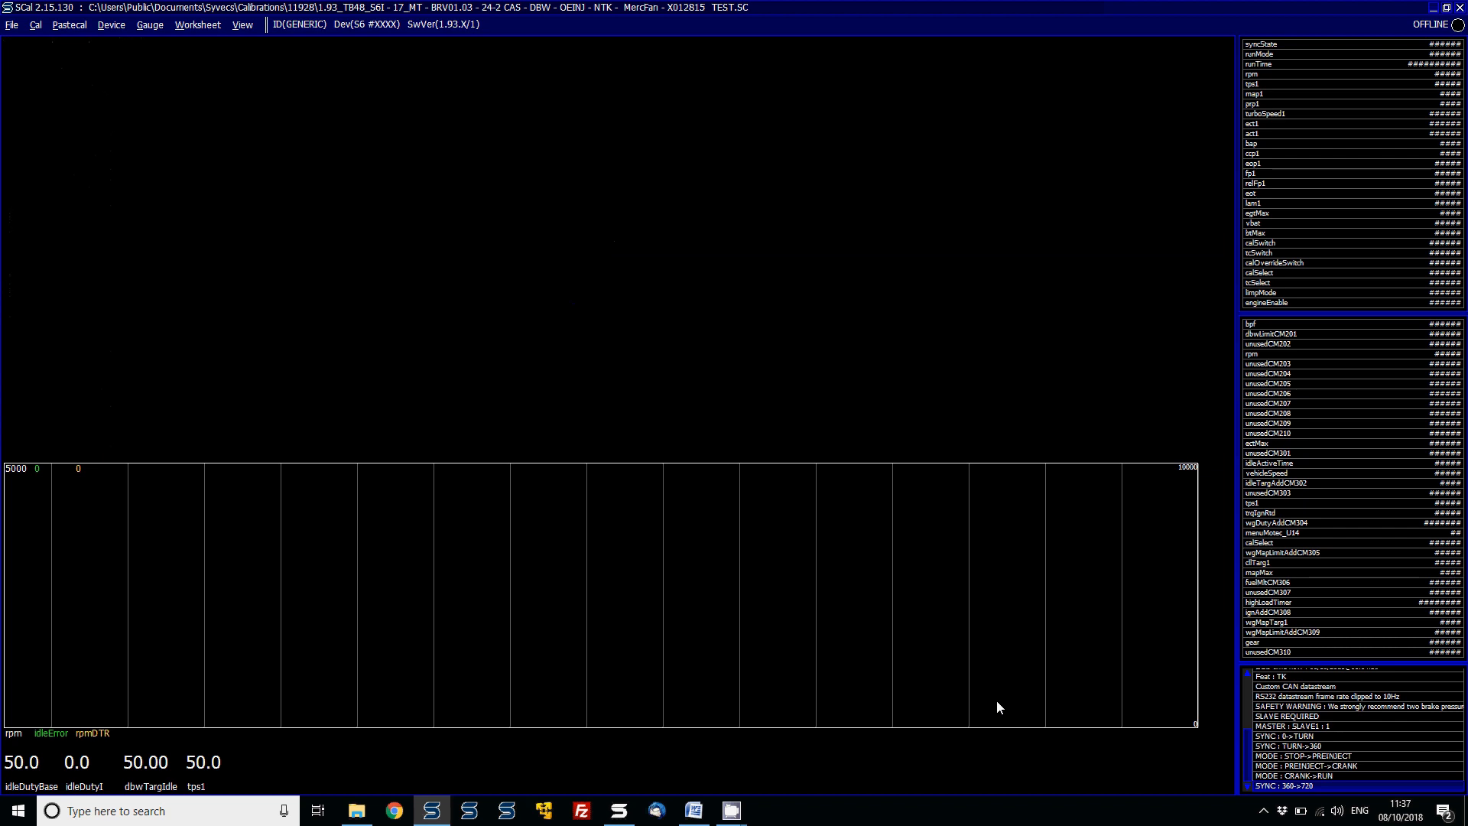
pyautogui.press('Down')
pyautogui.press('Return')
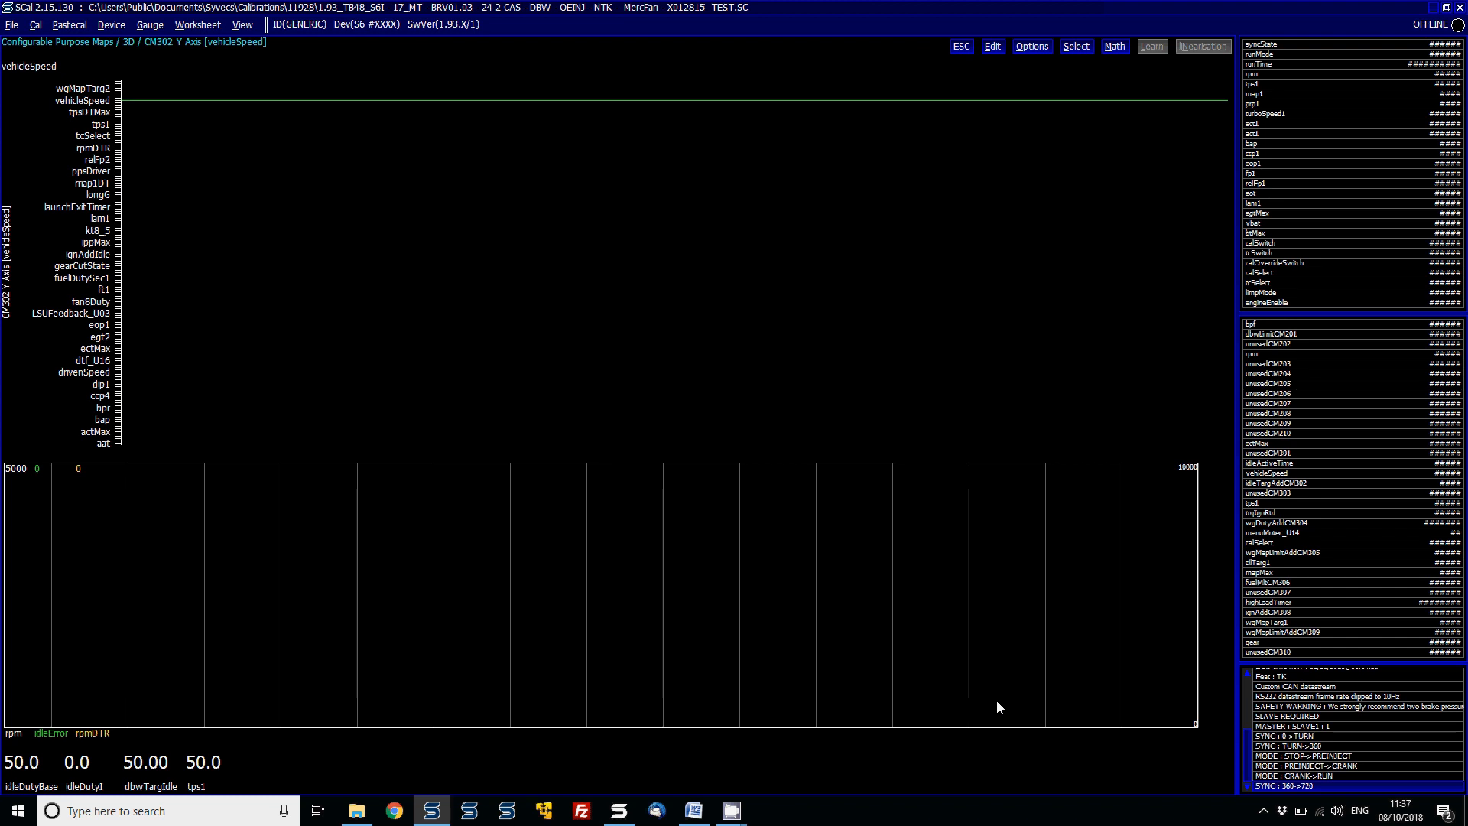
pyautogui.press('Escape')
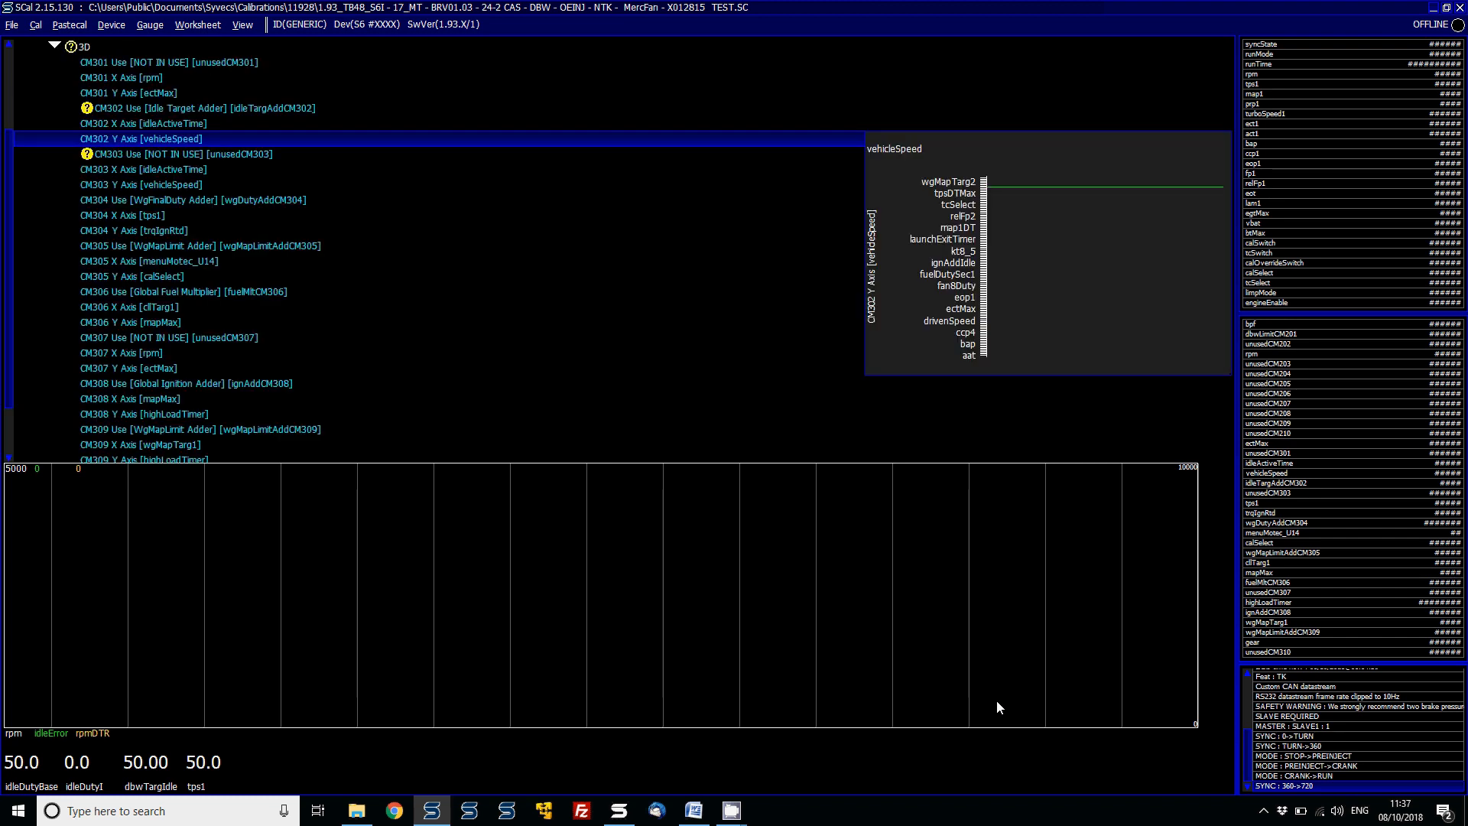
# - Inspect the CM302 X axis idleActiveTime breakpoints
pyautogui.hotkey('alt', 'v')
pyautogui.press('Escape')
pyautogui.press('Home')
pyautogui.press('pagedown')
pyautogui.press('pagedown')
pyautogui.press('Up')
pyautogui.press('Up')
pyautogui.press('Right')
pyautogui.press('Down')
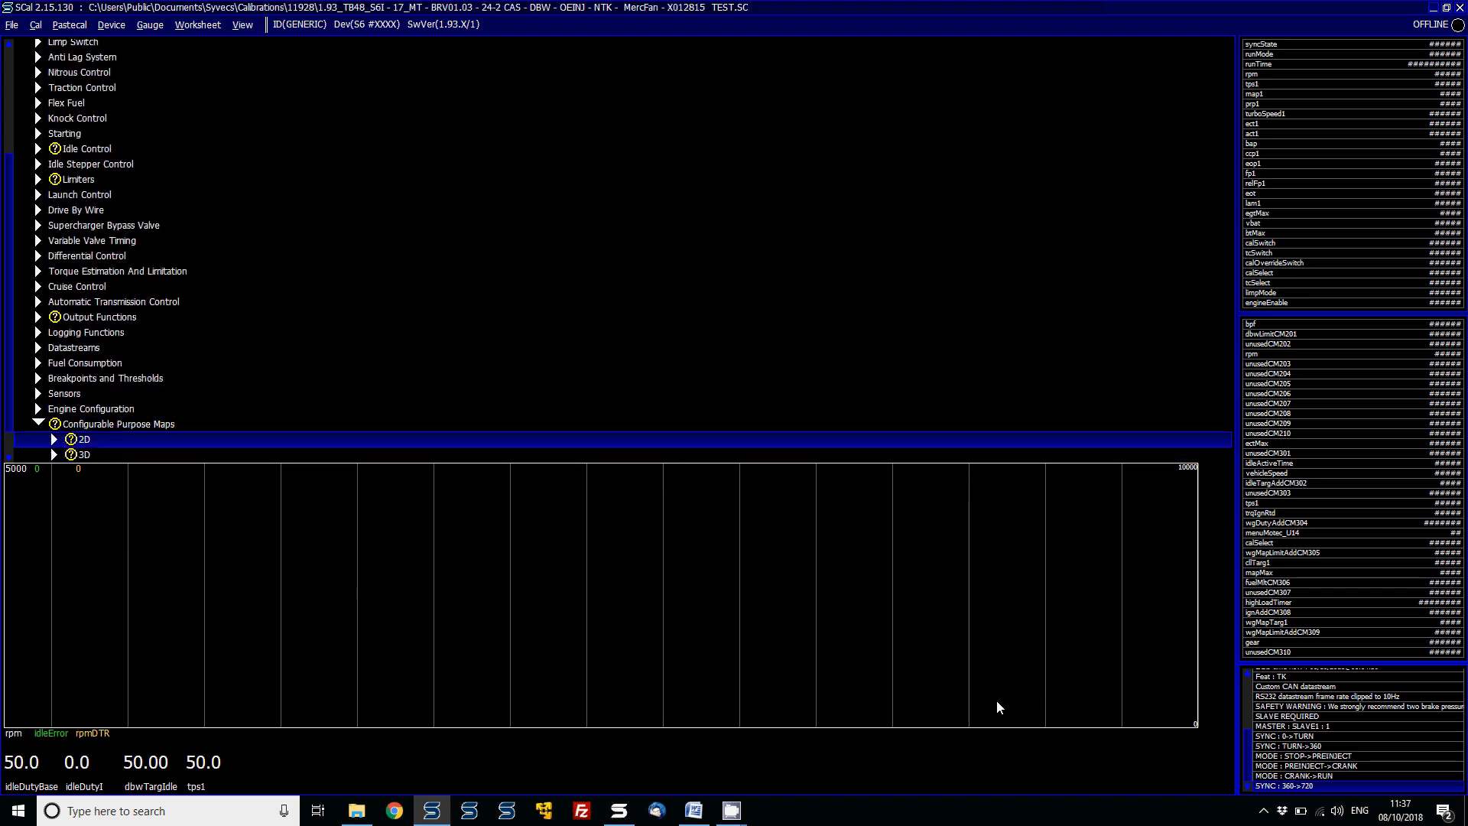
pyautogui.press('Down')
pyautogui.press('Right')
pyautogui.press('Down')
pyautogui.press('Down')
pyautogui.press('Down')
pyautogui.press('Down')
pyautogui.press('Down')
pyautogui.press('Down')
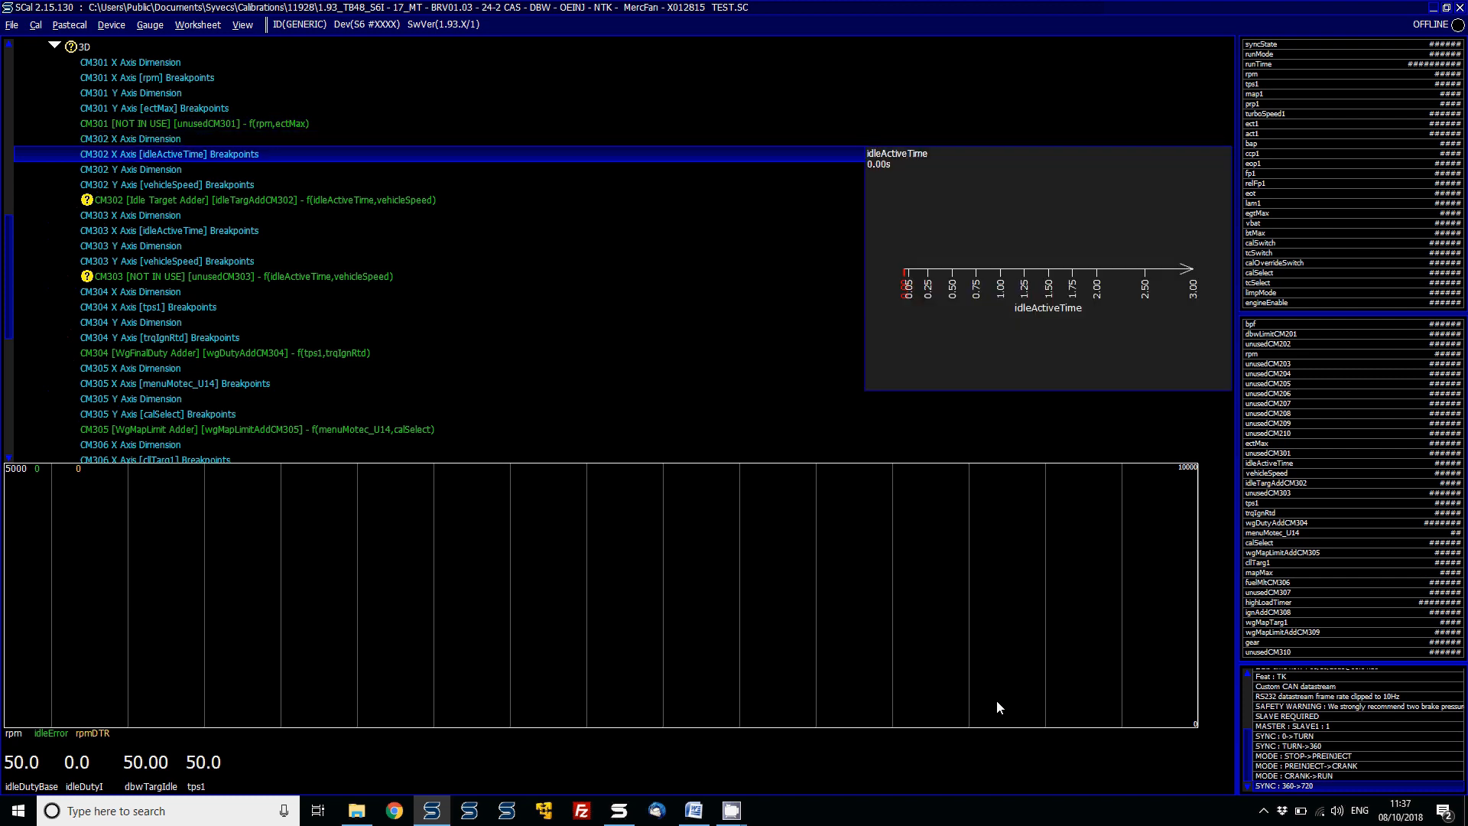
pyautogui.press('Down')
pyautogui.press('Down')
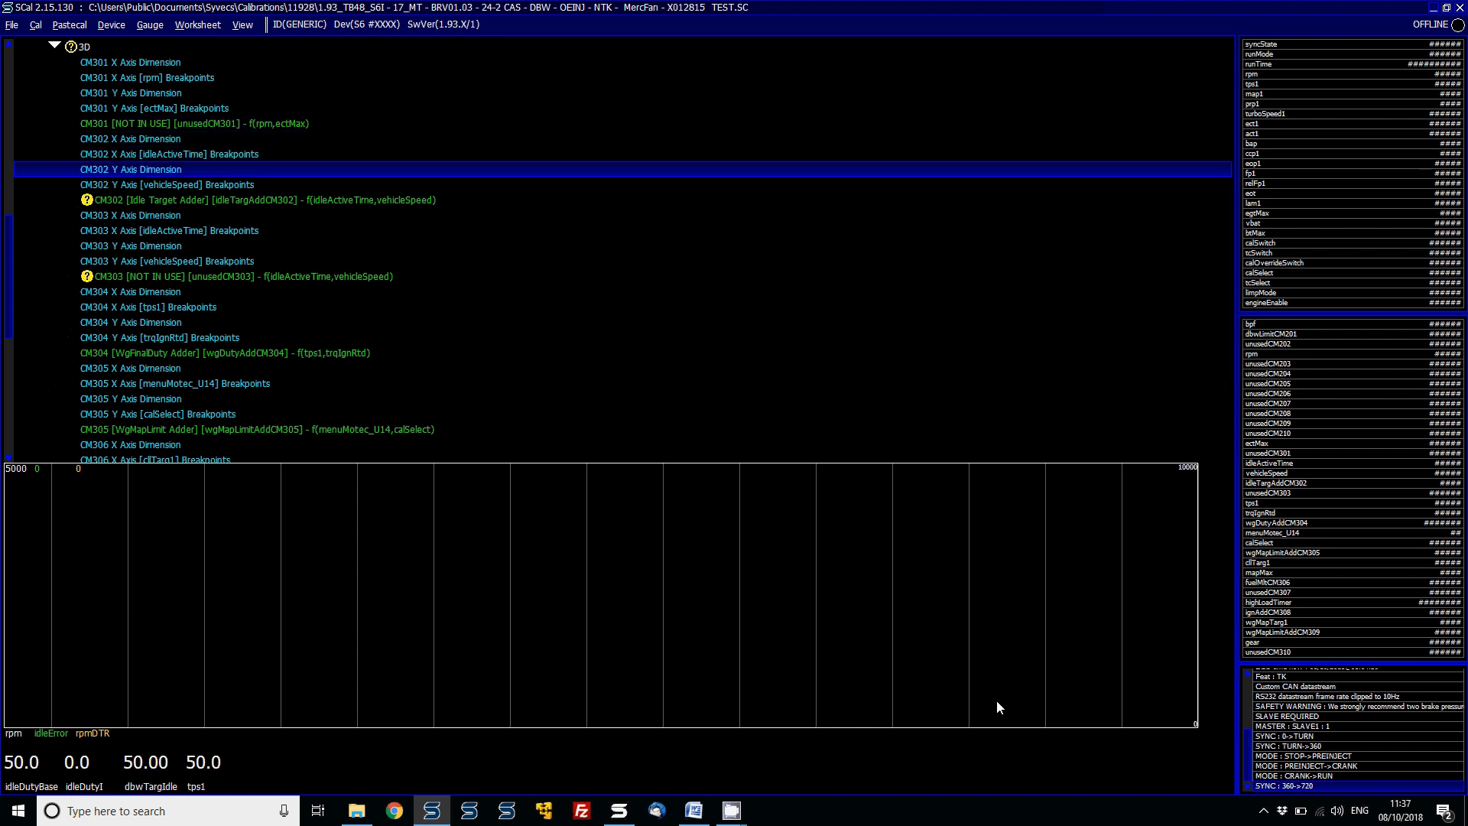
pyautogui.press('Up')
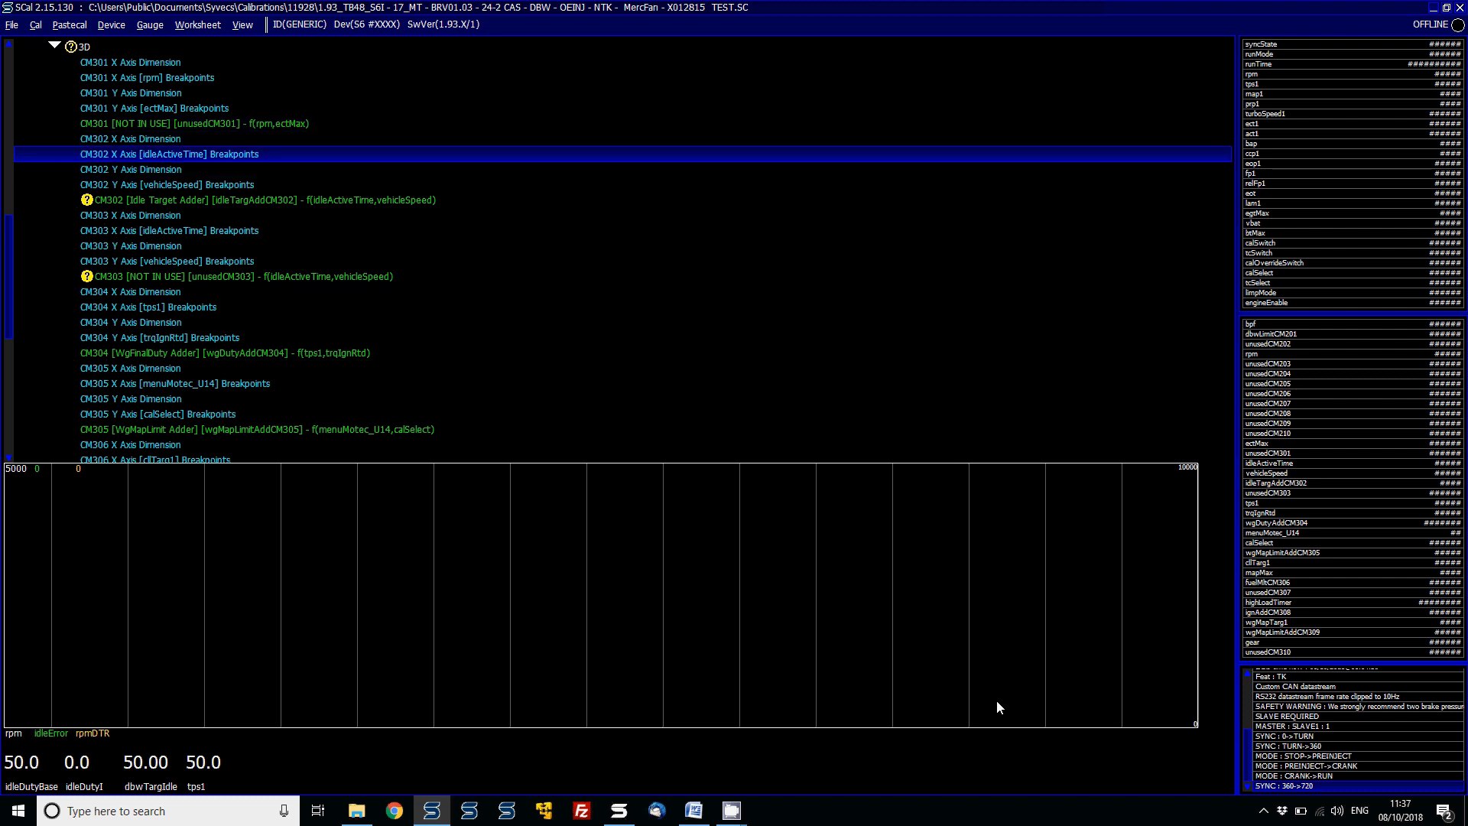
pyautogui.press('Return')
pyautogui.press('Right')
pyautogui.press('Right')
pyautogui.press('Left')
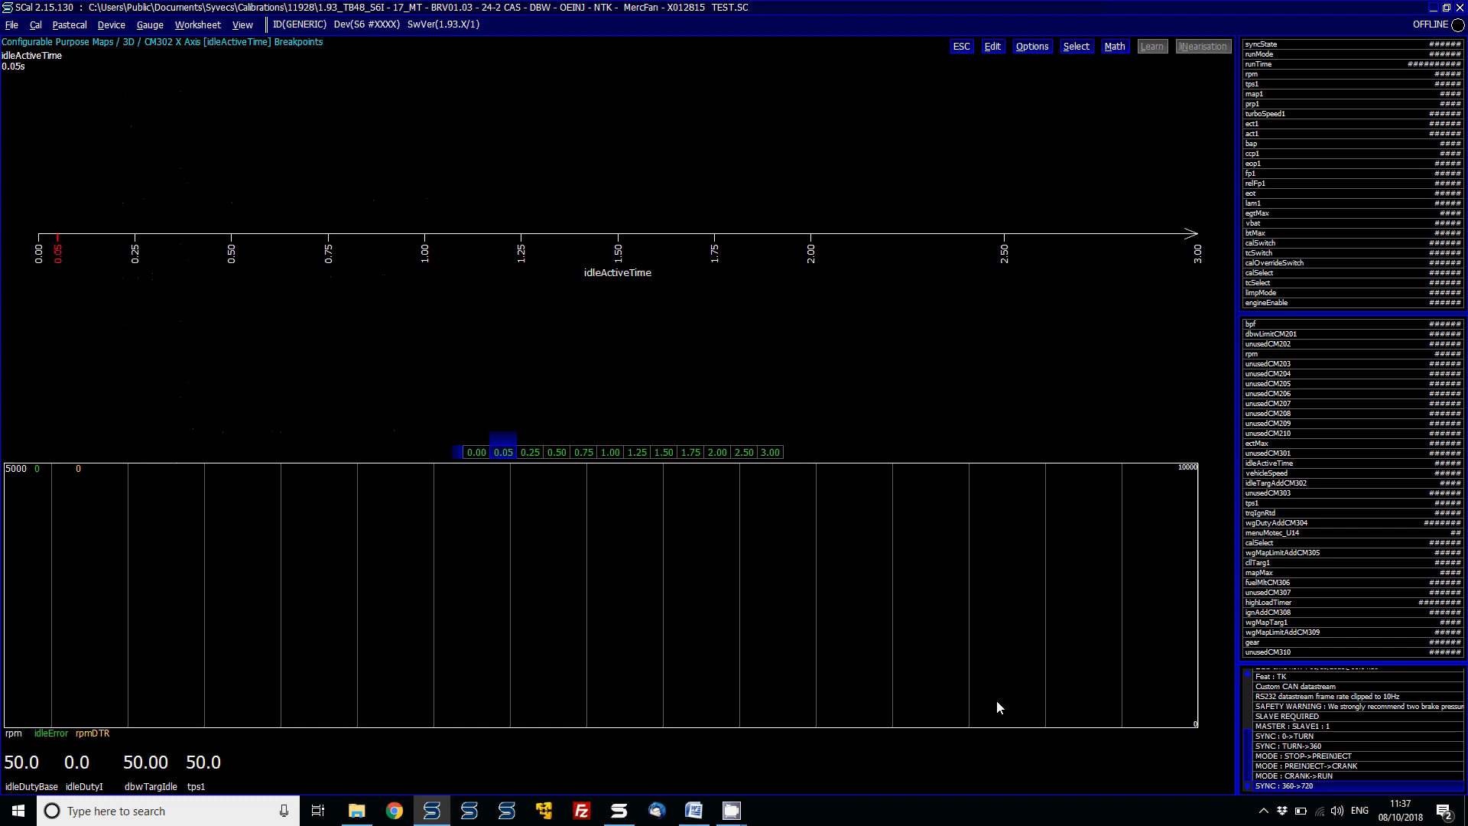
pyautogui.press('Left')
pyautogui.press('Right')
pyautogui.press('Right')
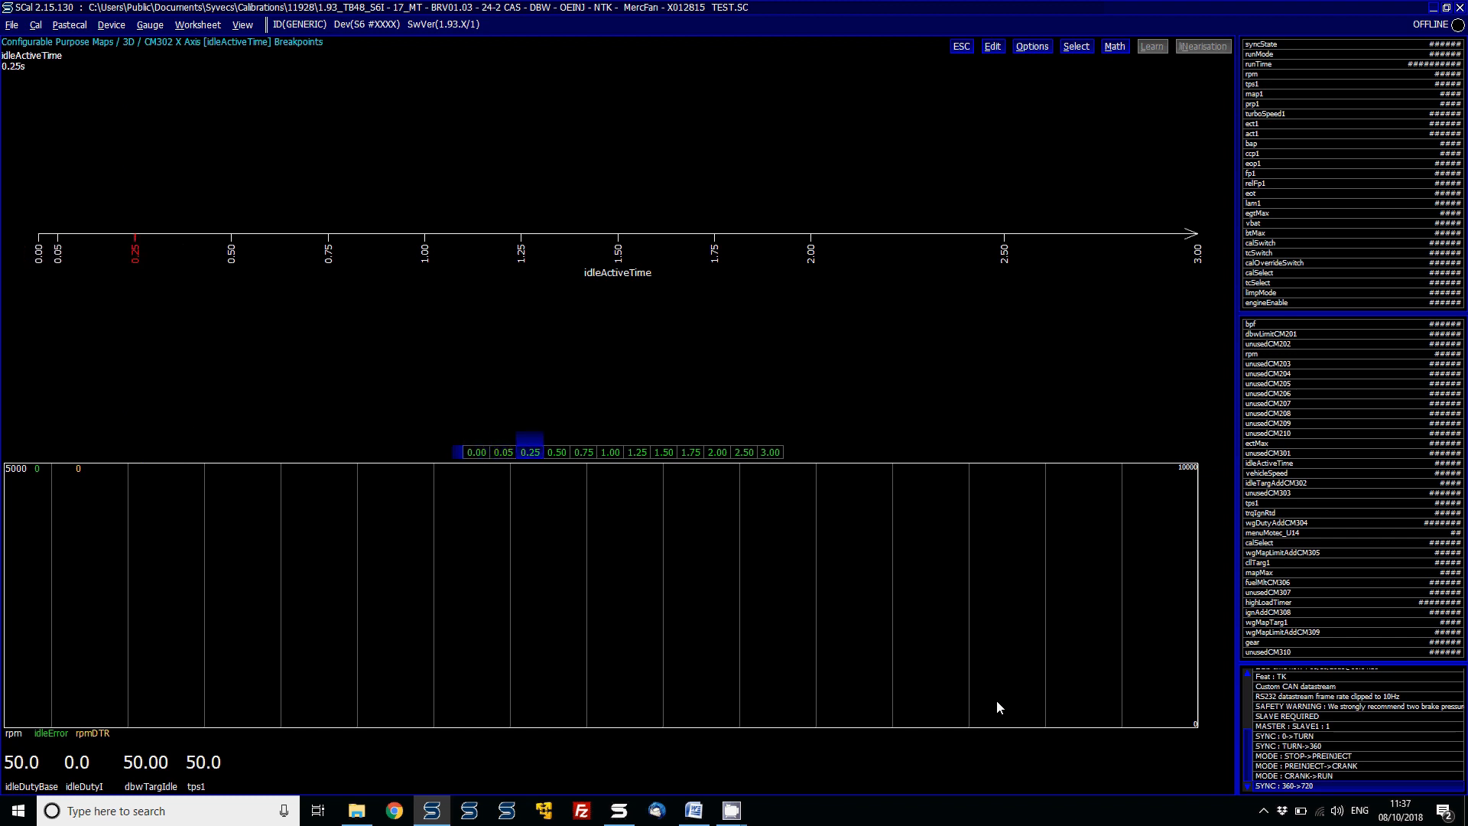
pyautogui.press('Right')
pyautogui.press('End')
pyautogui.press('Escape')
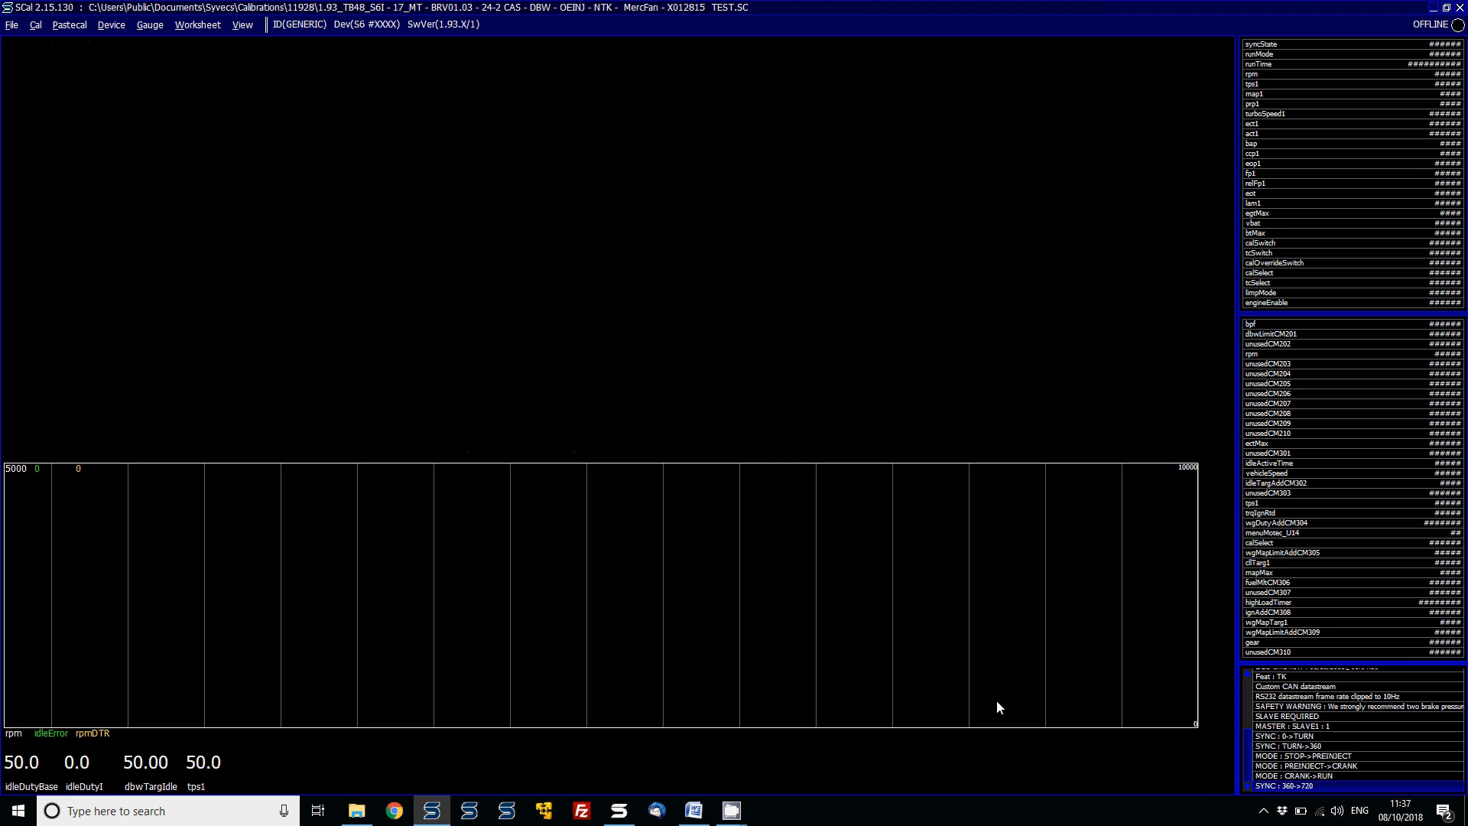
# - Inspect the CM302 Y axis vehicleSpeed breakpoints
pyautogui.press('Down')
pyautogui.press('Return')
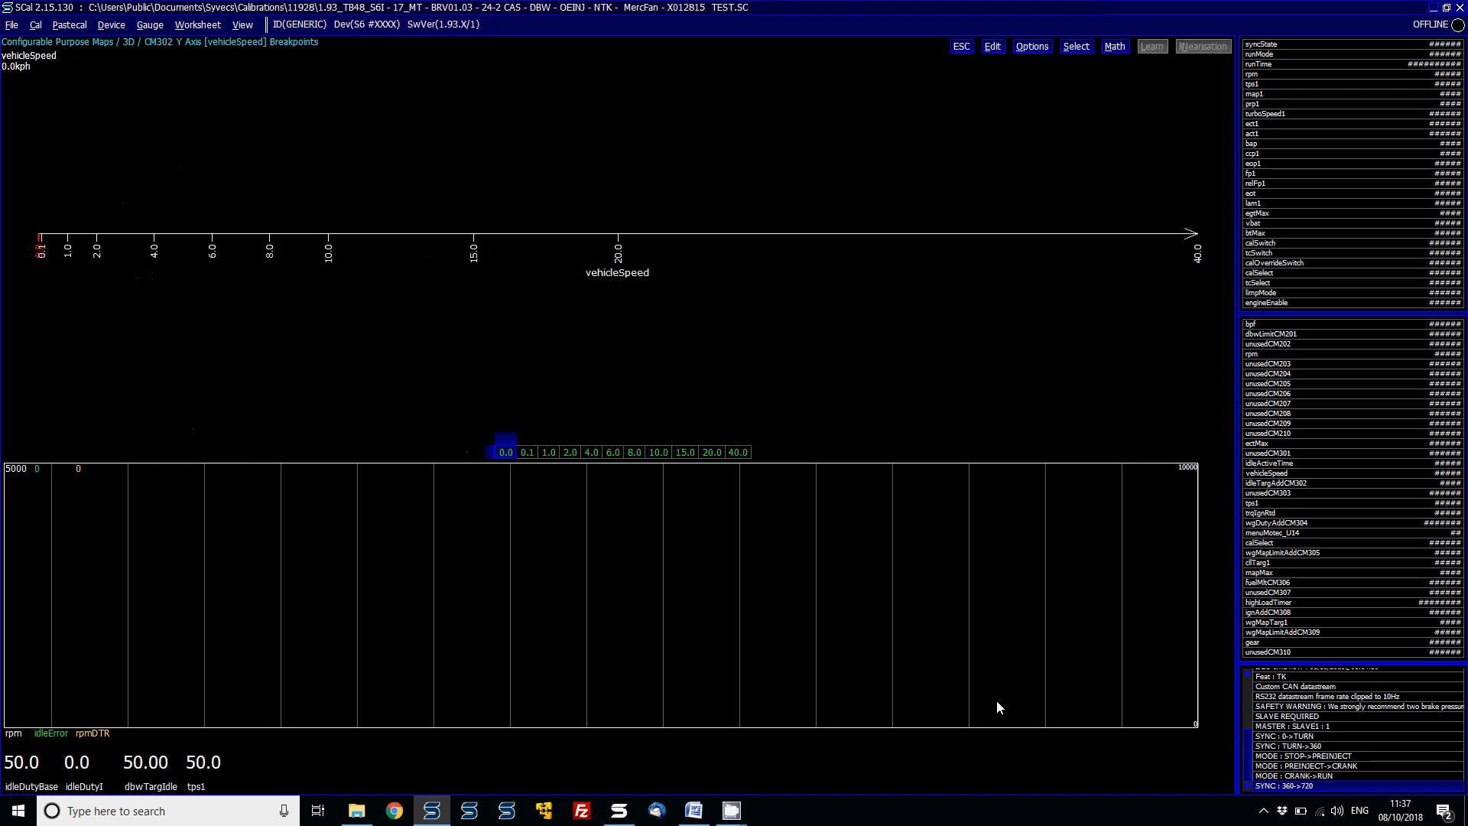
pyautogui.press('Escape')
# - Open the CM302 Idle Target Adder map and review its cell values across idleActiveTime
pyautogui.press('Down')
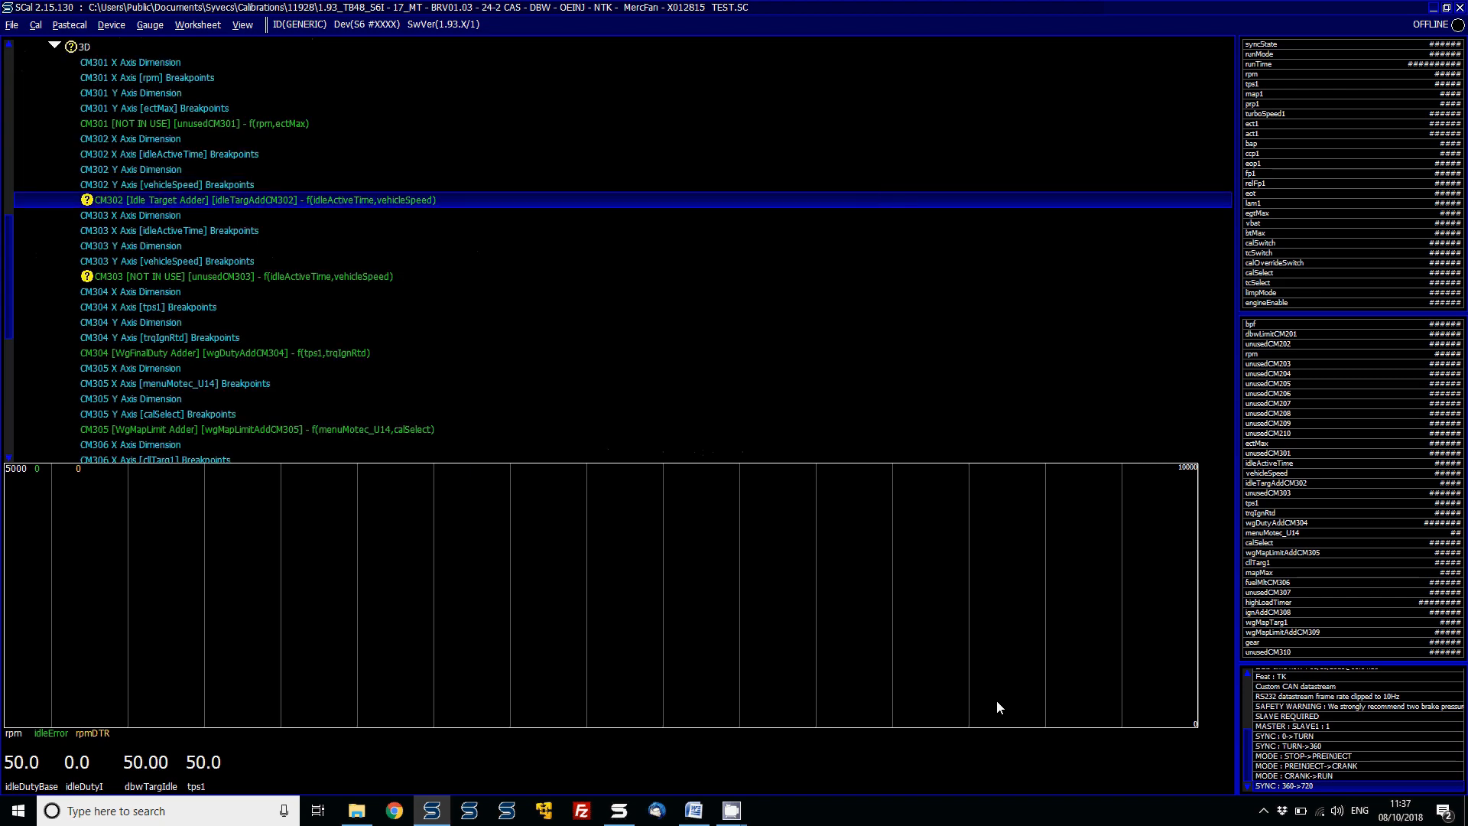
pyautogui.press('Return')
pyautogui.press('s')
pyautogui.press('a')
pyautogui.press('Up')
pyautogui.press('Up')
pyautogui.press('Up')
pyautogui.press('Up')
pyautogui.press('Up')
pyautogui.press('Up')
pyautogui.press('Up')
pyautogui.press('Up')
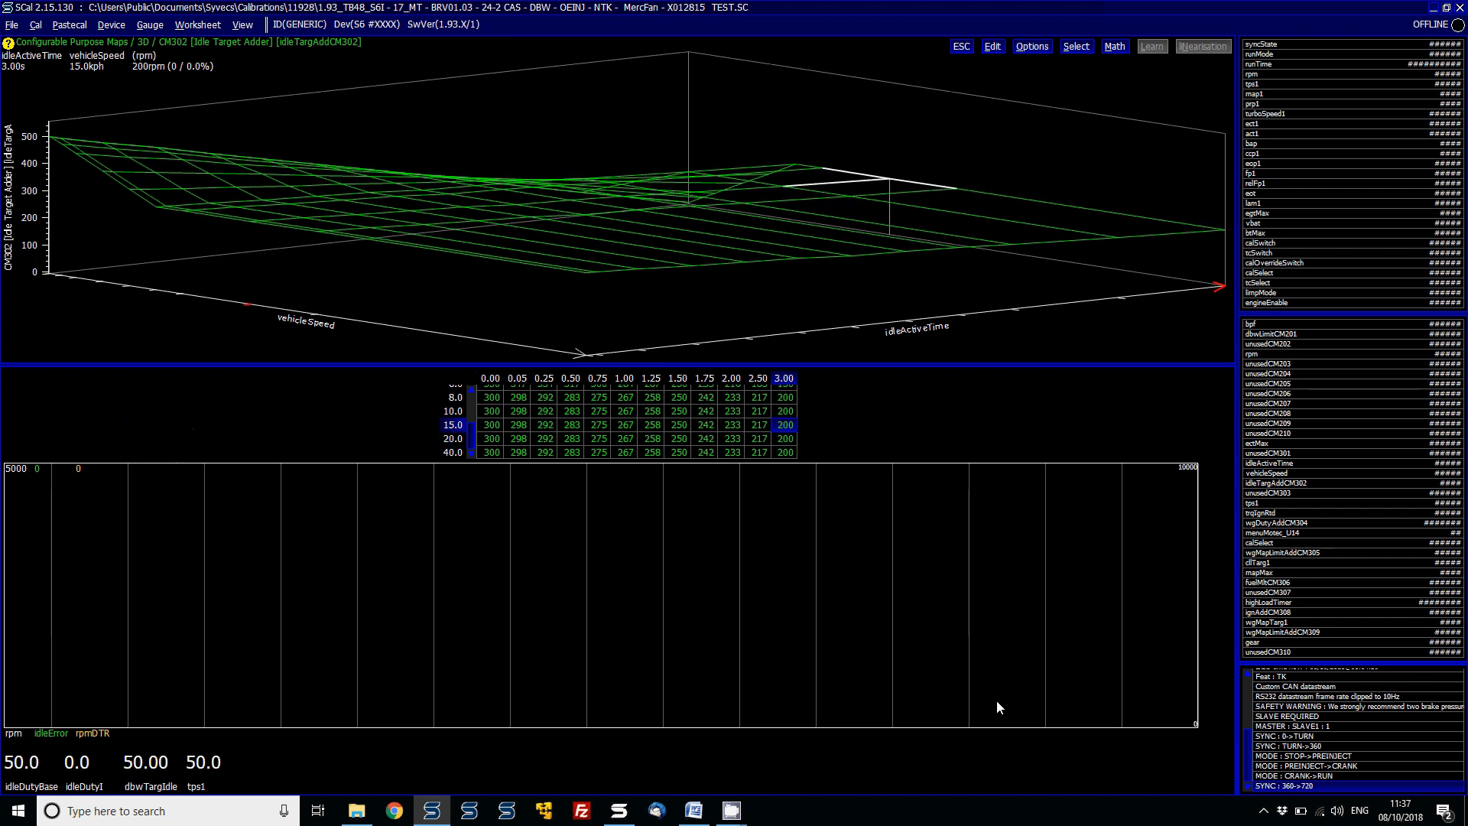
pyautogui.press('Up')
pyautogui.press('Up')
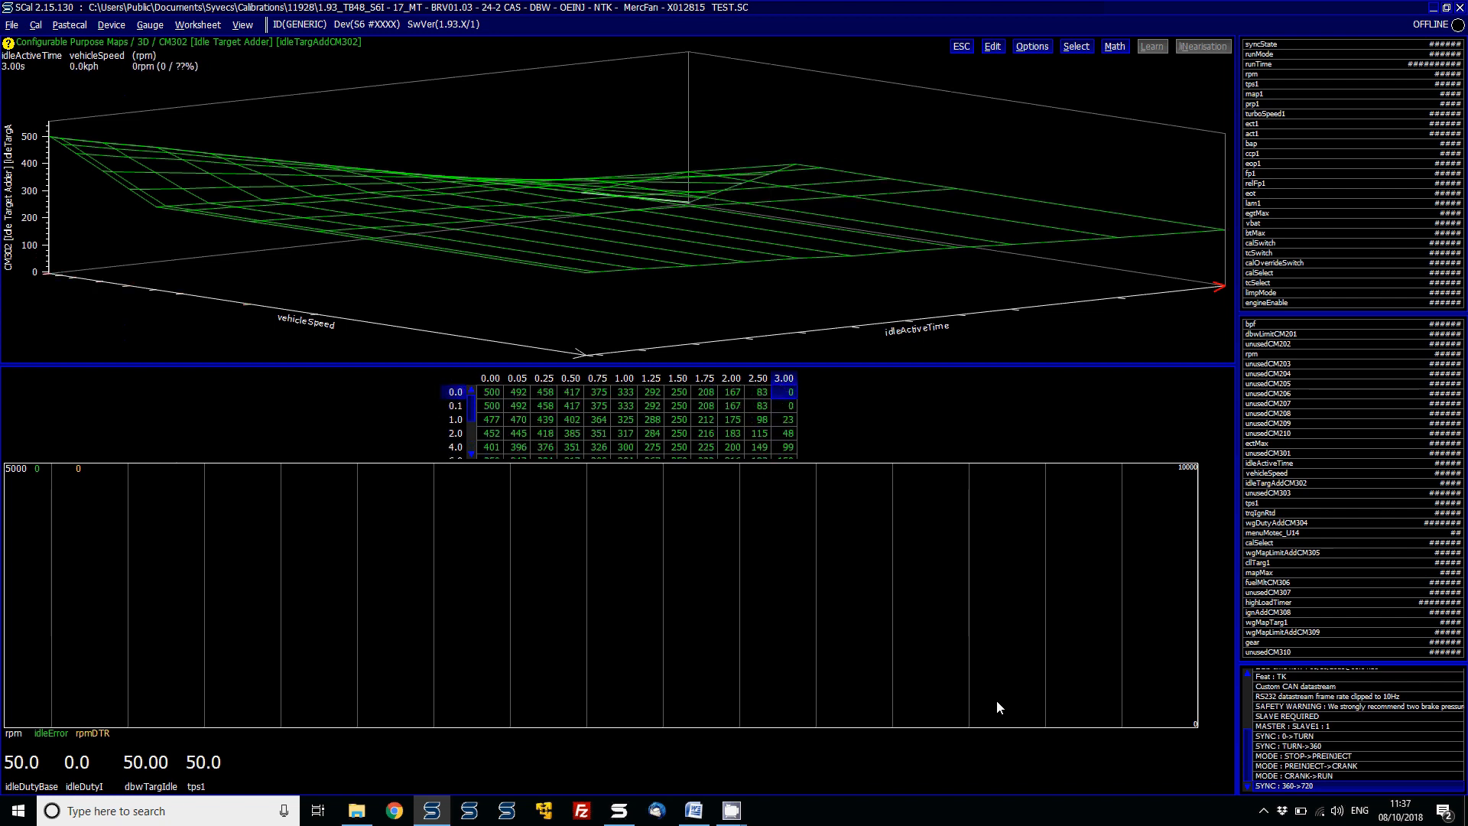
pyautogui.press('Left')
pyautogui.press('Left')
pyautogui.press('Left')
pyautogui.press('Left')
pyautogui.press('Left')
pyautogui.press('Left')
pyautogui.press('Left')
pyautogui.press('Left')
pyautogui.press('Left')
pyautogui.press('Left')
pyautogui.press('Left')
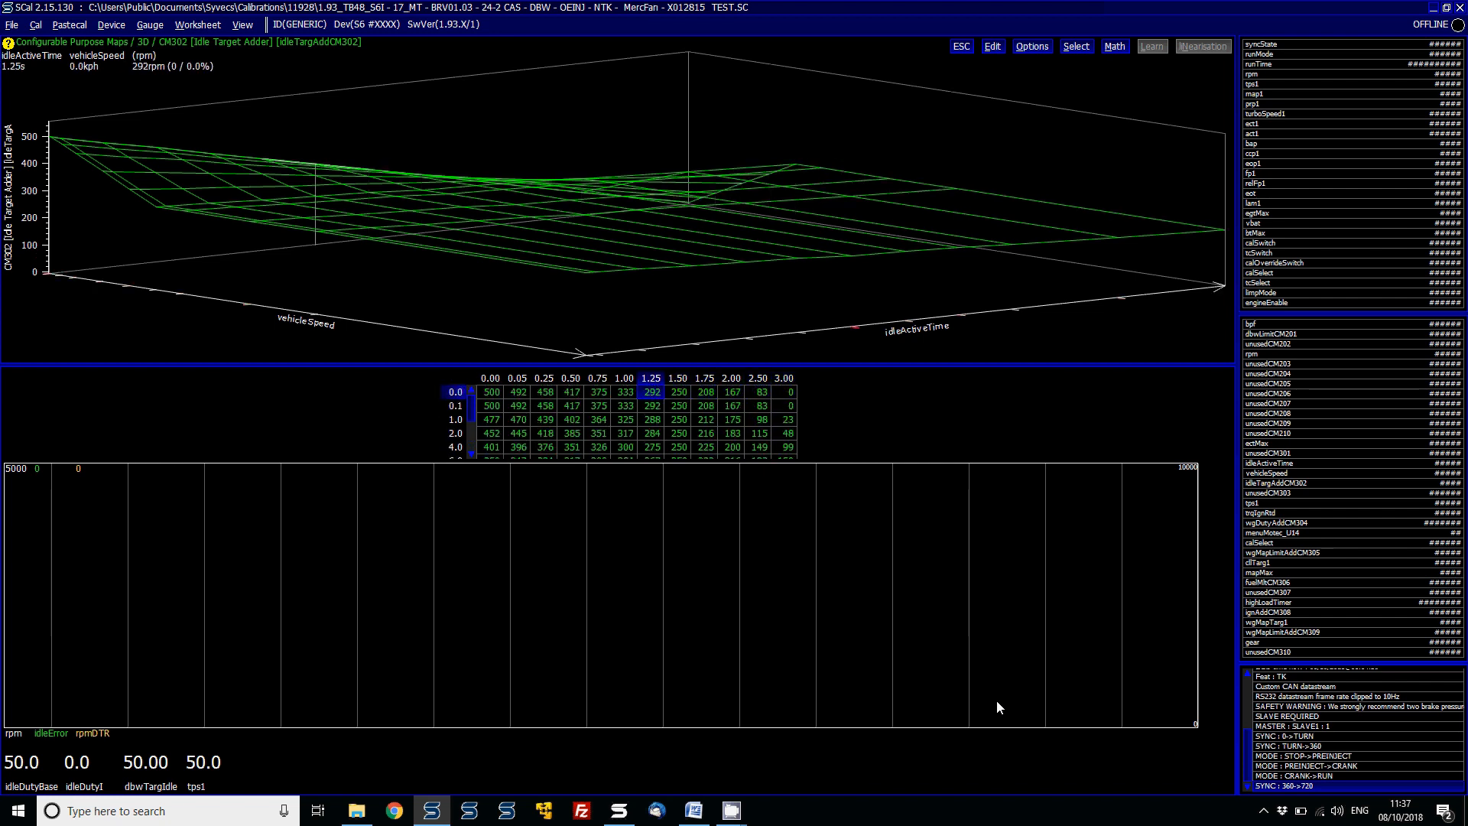
pyautogui.press('Right')
pyautogui.press('Right')
pyautogui.press('Right')
pyautogui.press('Left')
pyautogui.press('Left')
pyautogui.press('Left')
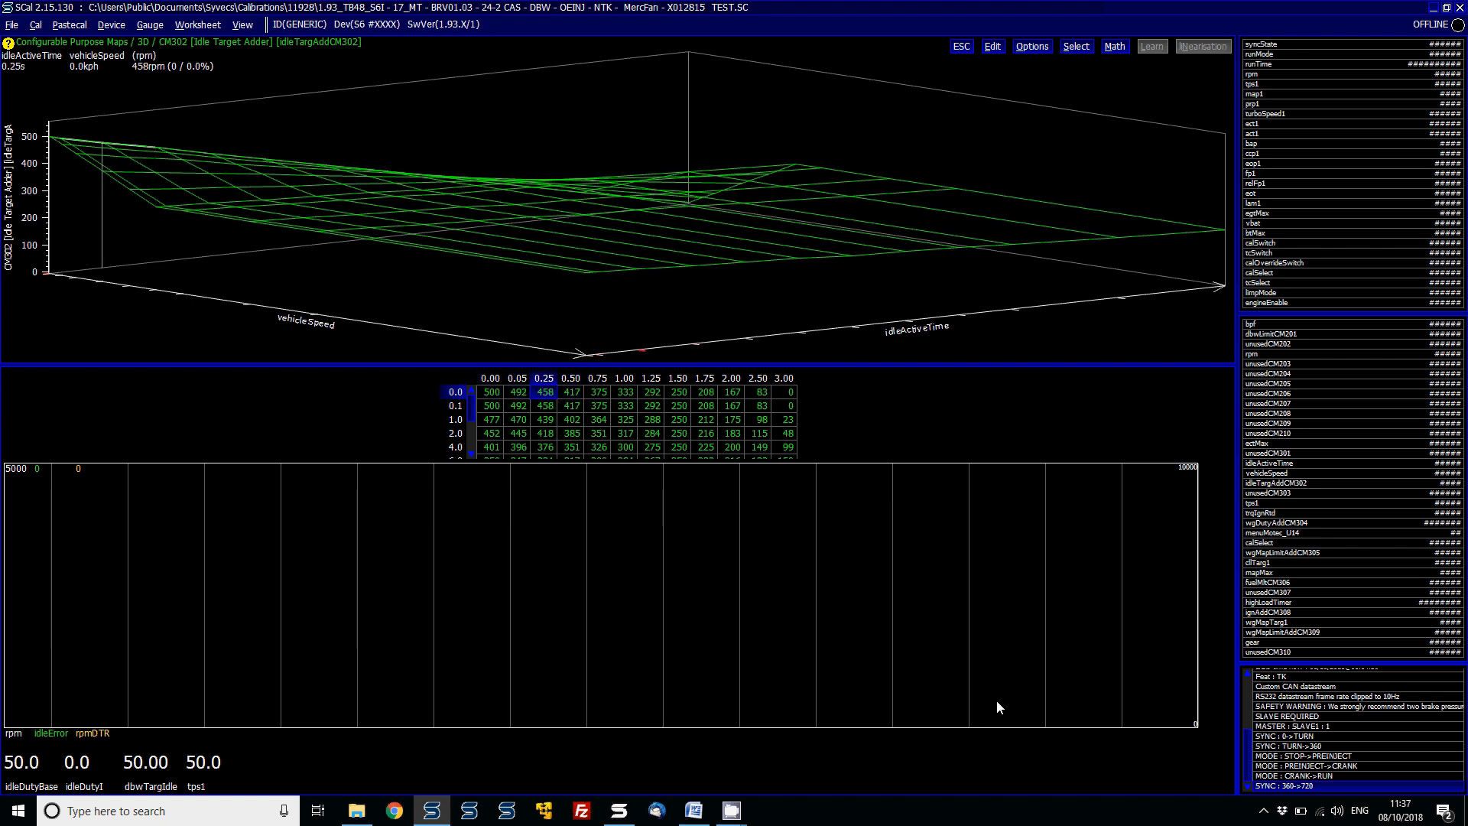
pyautogui.press('Right')
pyautogui.press('Right')
pyautogui.press('Right')
pyautogui.press('Right')
pyautogui.press('Right')
pyautogui.press('Right')
pyautogui.press('Right')
pyautogui.press('Right')
pyautogui.press('Right')
pyautogui.press('Right')
pyautogui.press('Right')
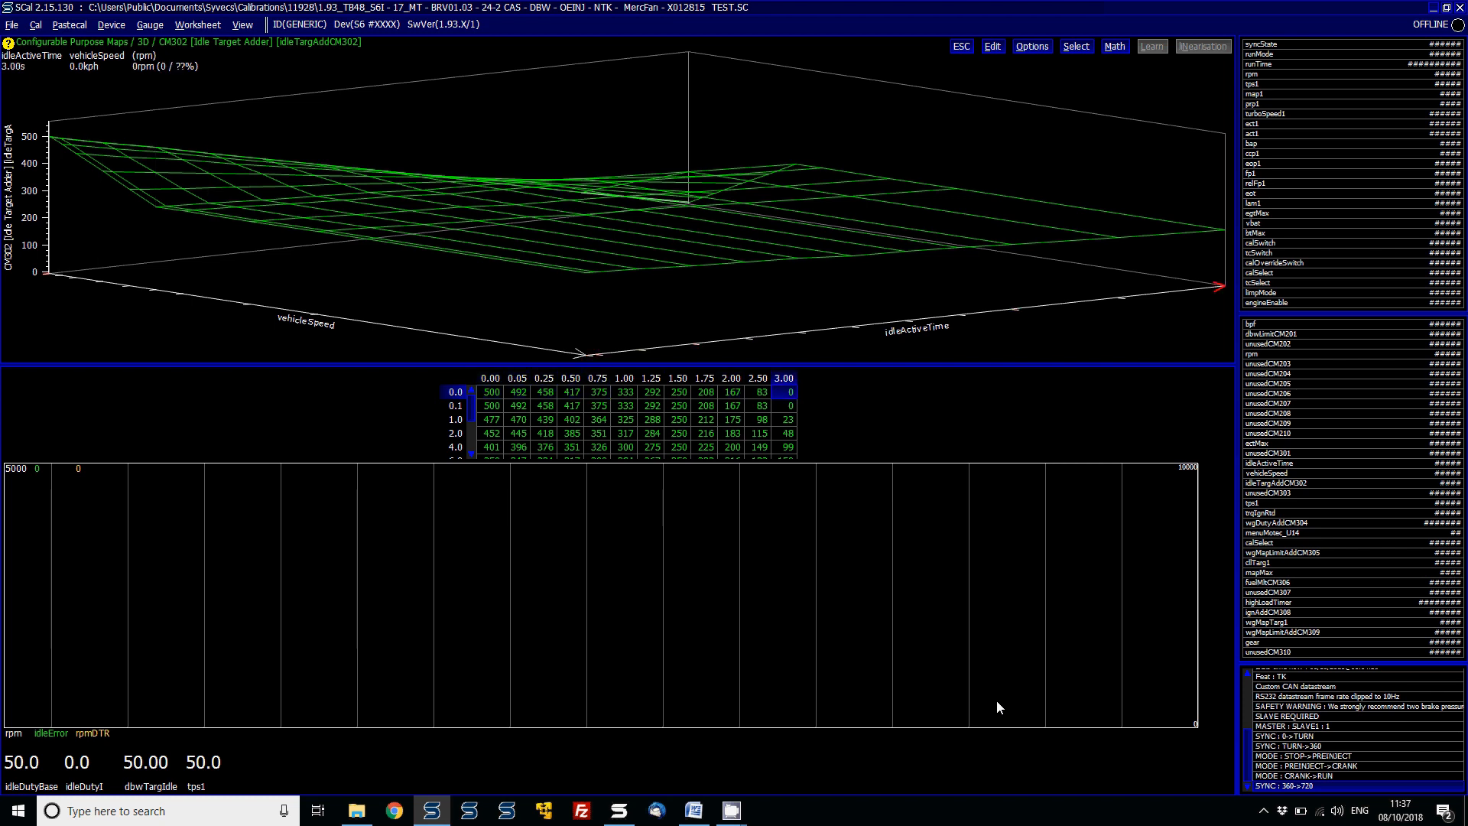
pyautogui.press('Left')
pyautogui.press('Left')
pyautogui.press('Left')
pyautogui.press('Left')
pyautogui.press('Left')
pyautogui.press('Left')
pyautogui.press('Left')
pyautogui.press('Left')
pyautogui.press('Left')
pyautogui.press('Left')
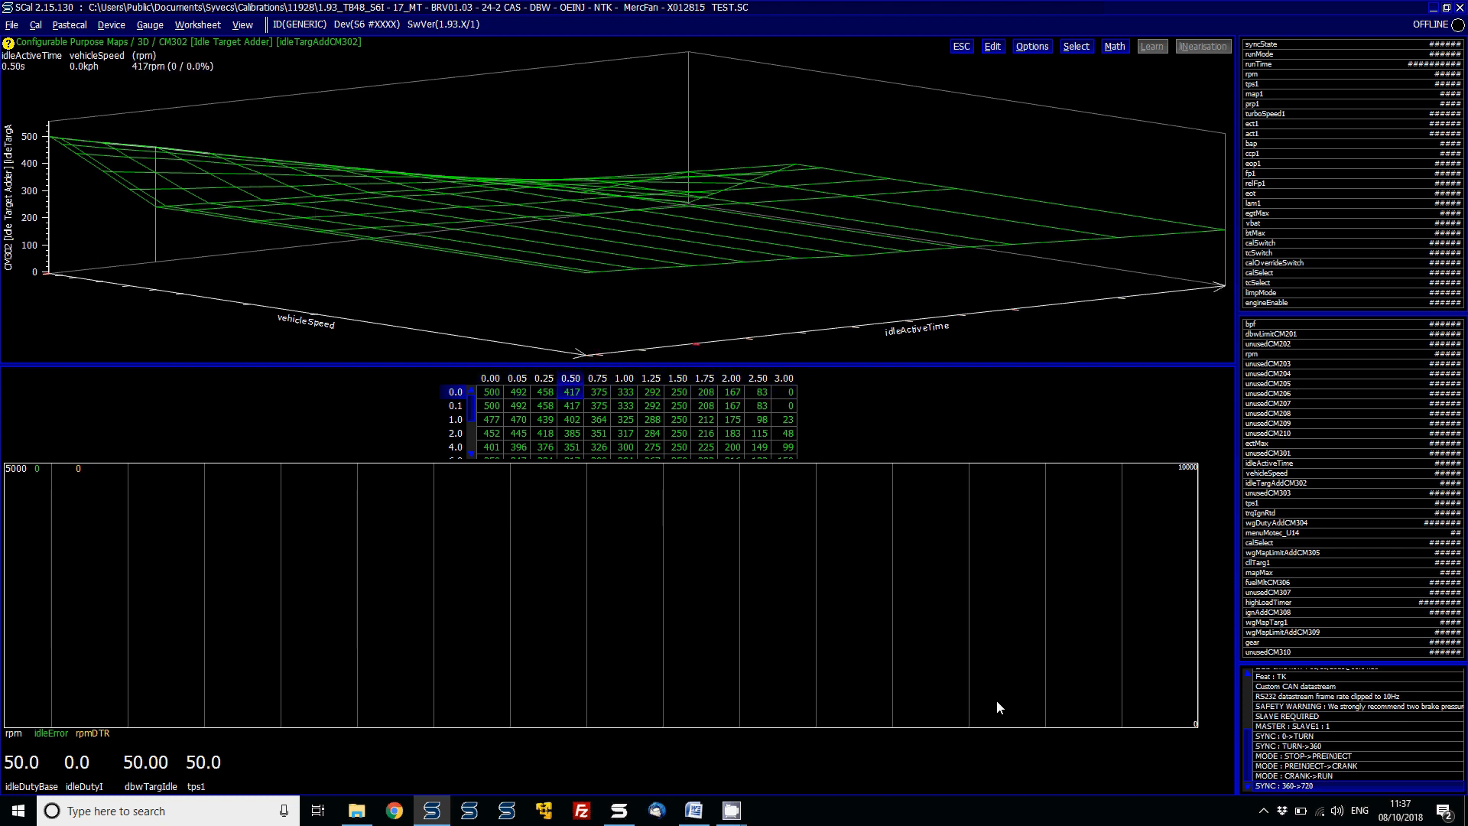
pyautogui.press('Left')
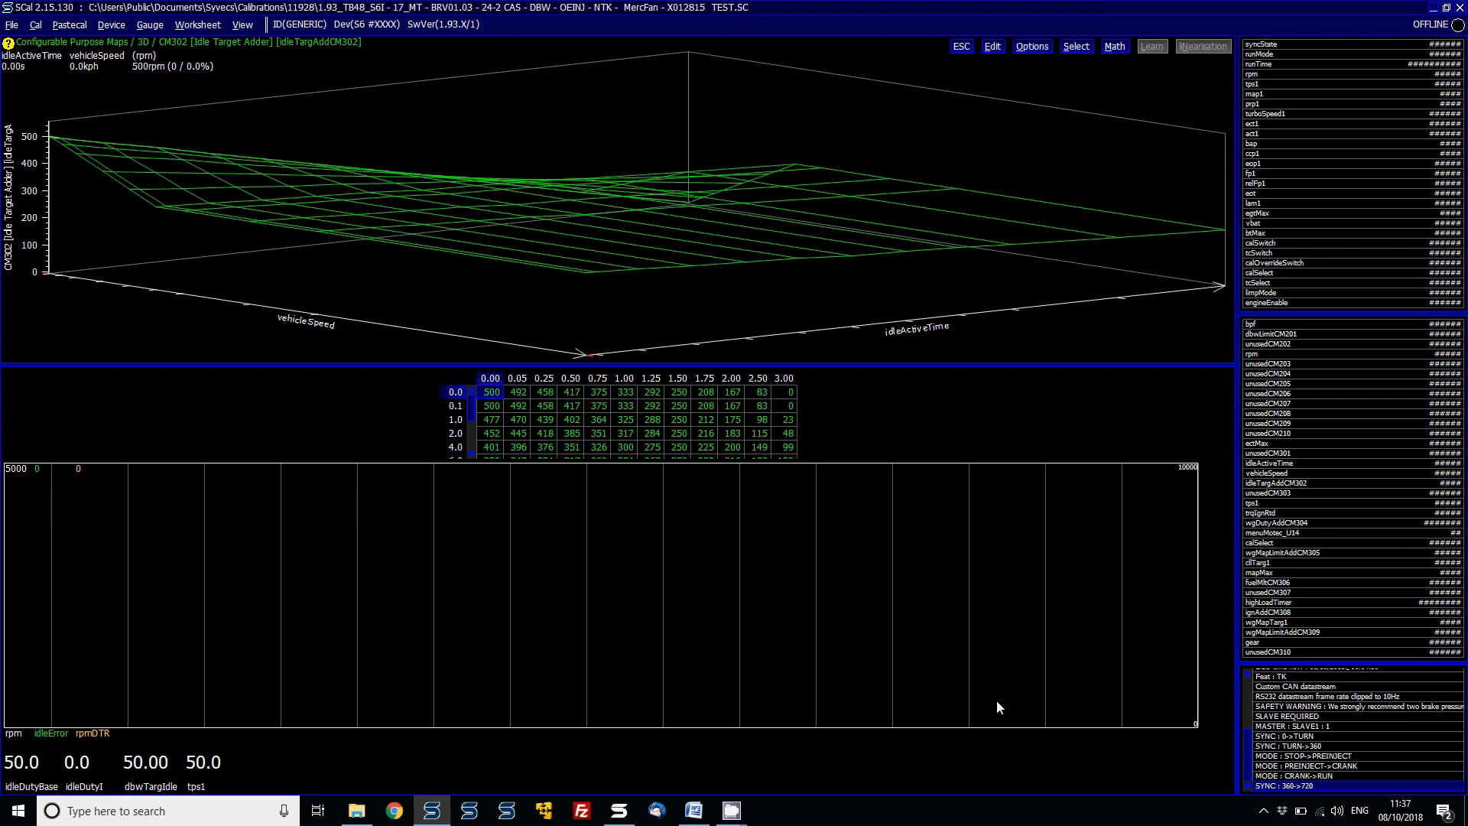
# - Save the calibration under the new name TEST2
pyautogui.hotkey('ctrl', 's')
pyautogui.press('End')
pyautogui.write('2')
pyautogui.press('Return')
# - Close the calibration and connect to the ECU, entering the passphrase
pyautogui.hotkey('alt', 'f')
pyautogui.press('c')
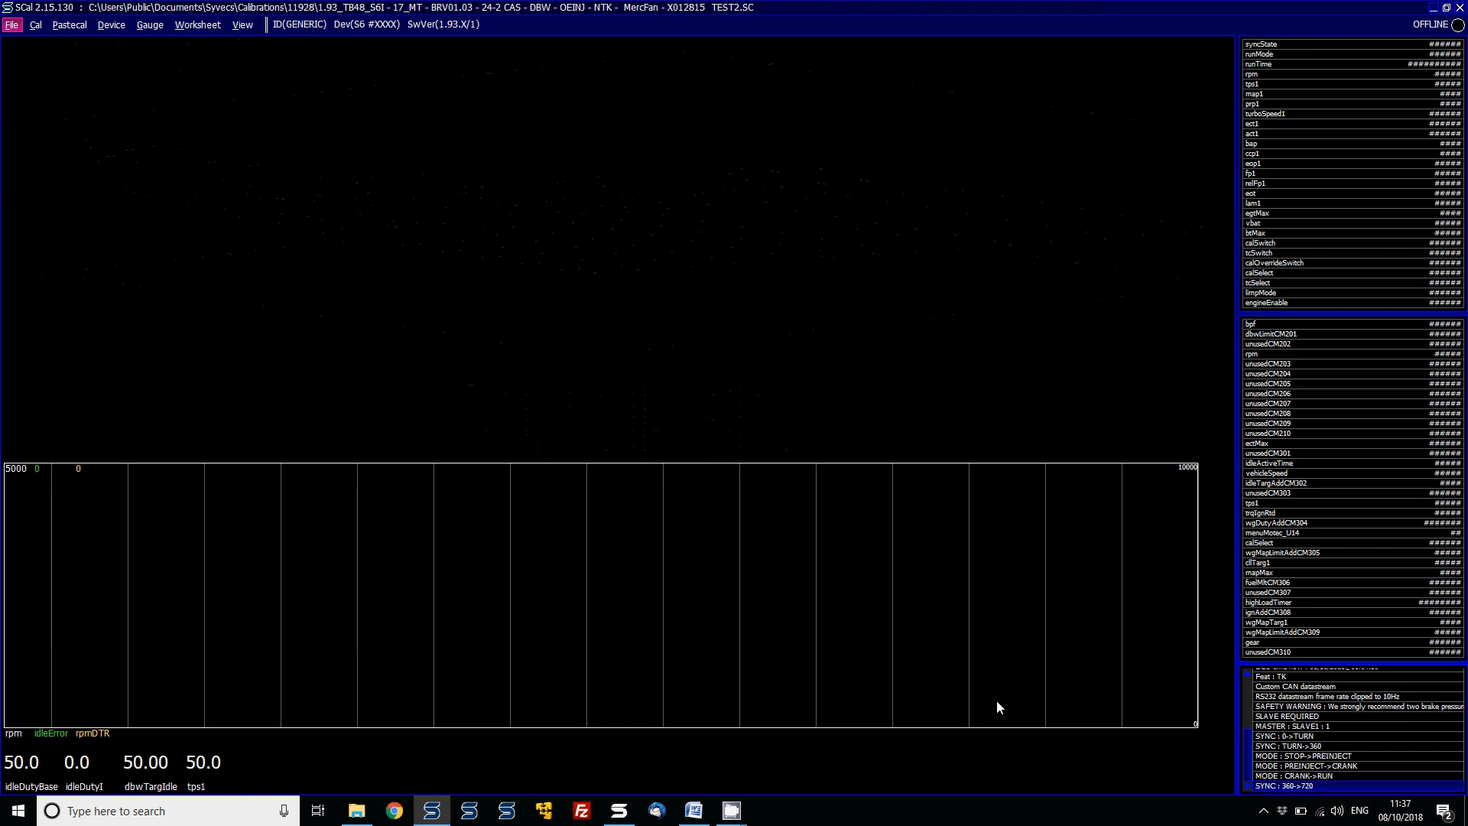
pyautogui.hotkey('alt', 'd')
pyautogui.press('c')
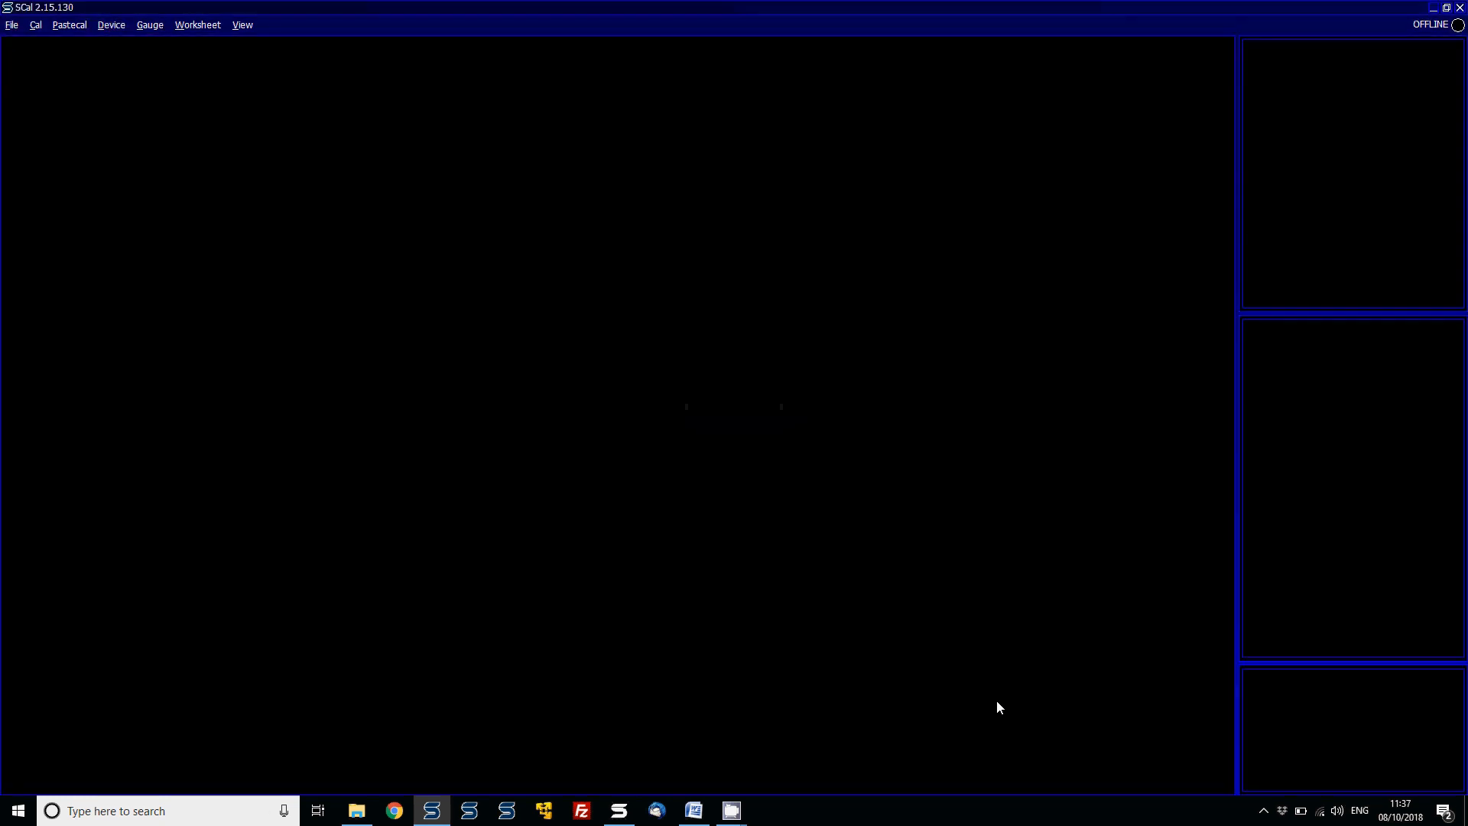
pyautogui.press('Return')
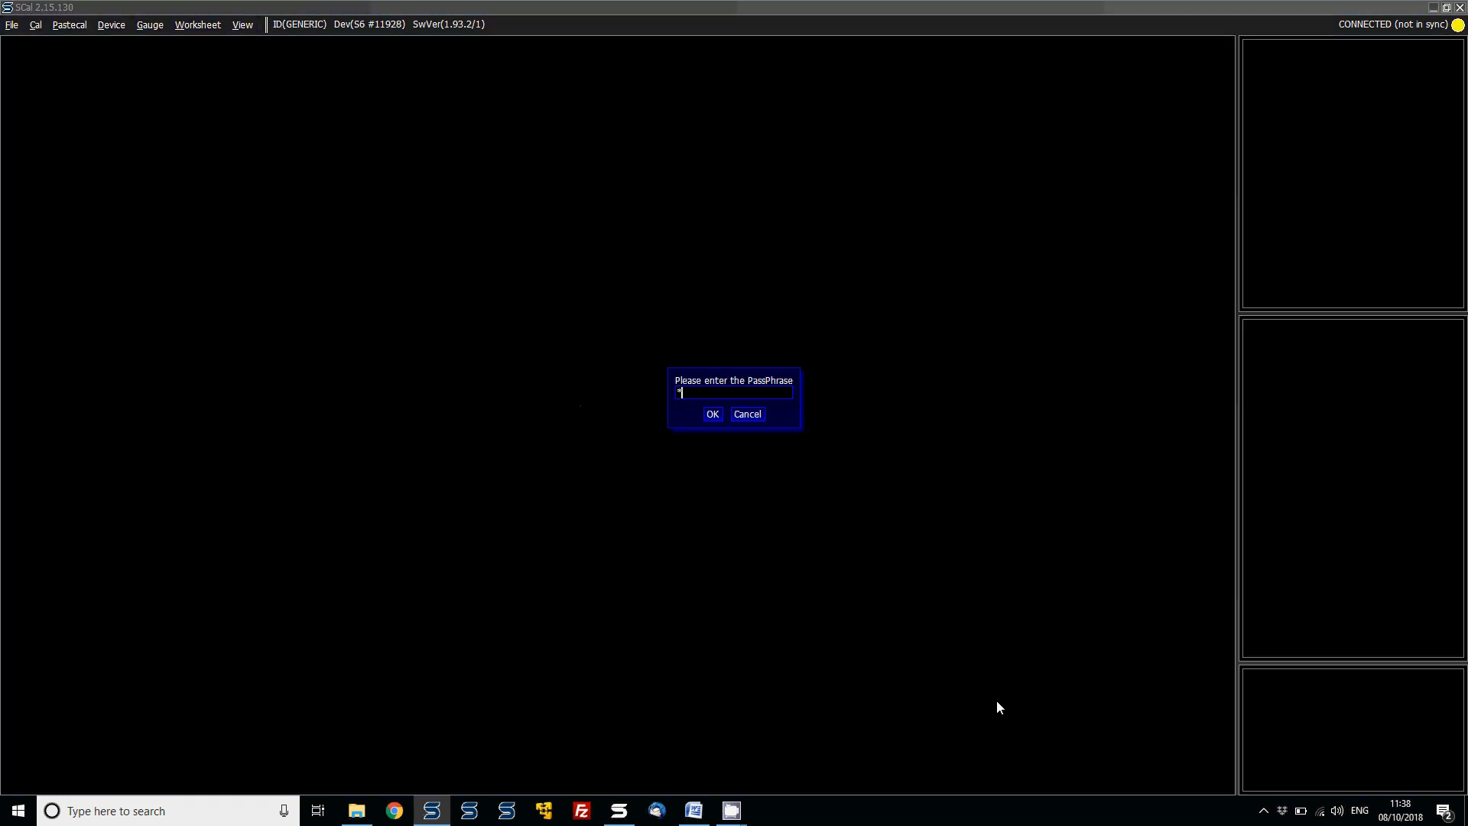
pyautogui.write('***')
pyautogui.press('Return')
# - Program the ECU with the TEST2 calibration, entering the passphrase and forcing the running engine to stop
pyautogui.hotkey('alt', 'f')
pyautogui.press('l')
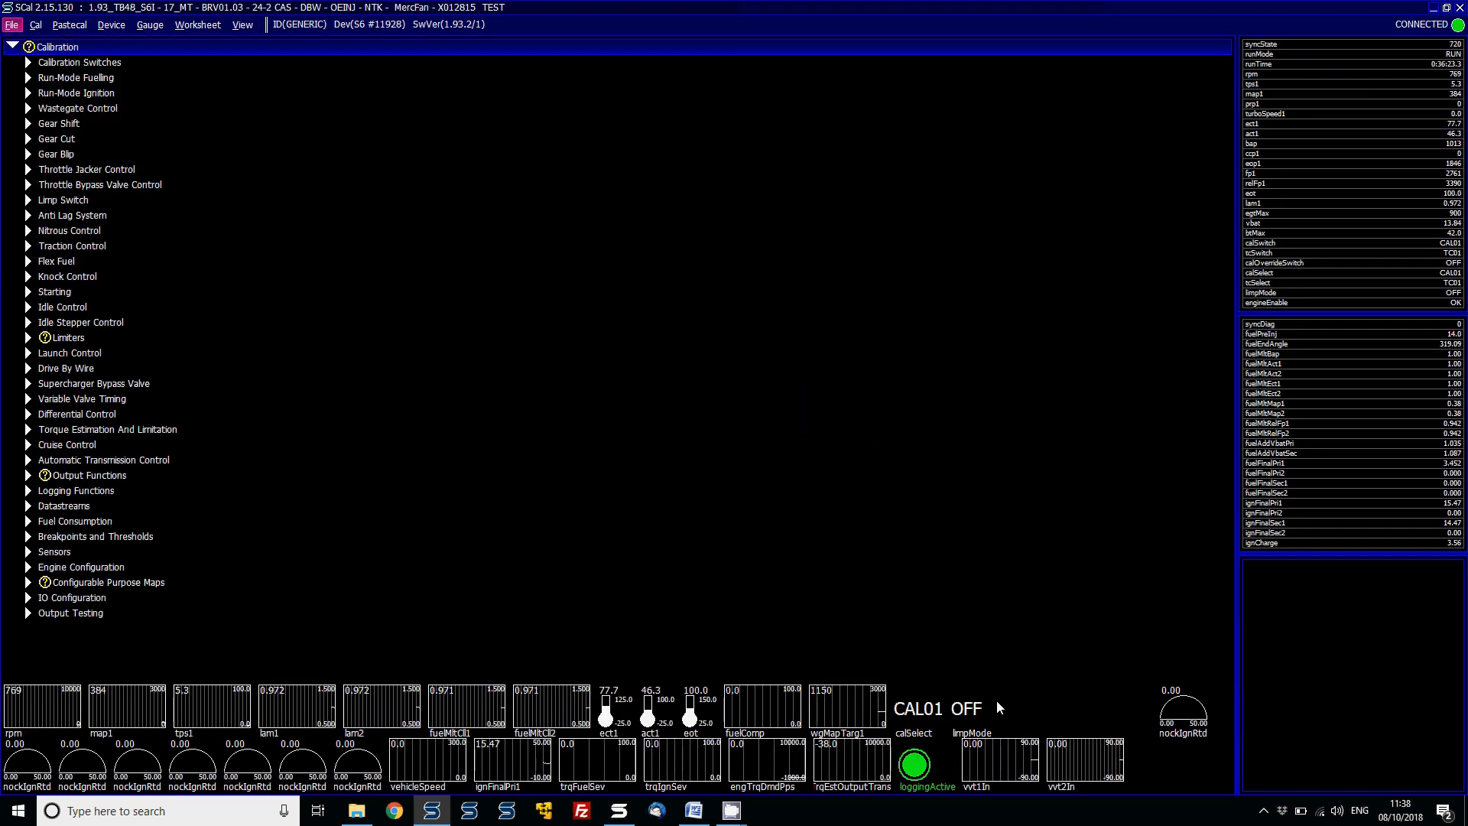
pyautogui.press('Return')
pyautogui.press('Down')
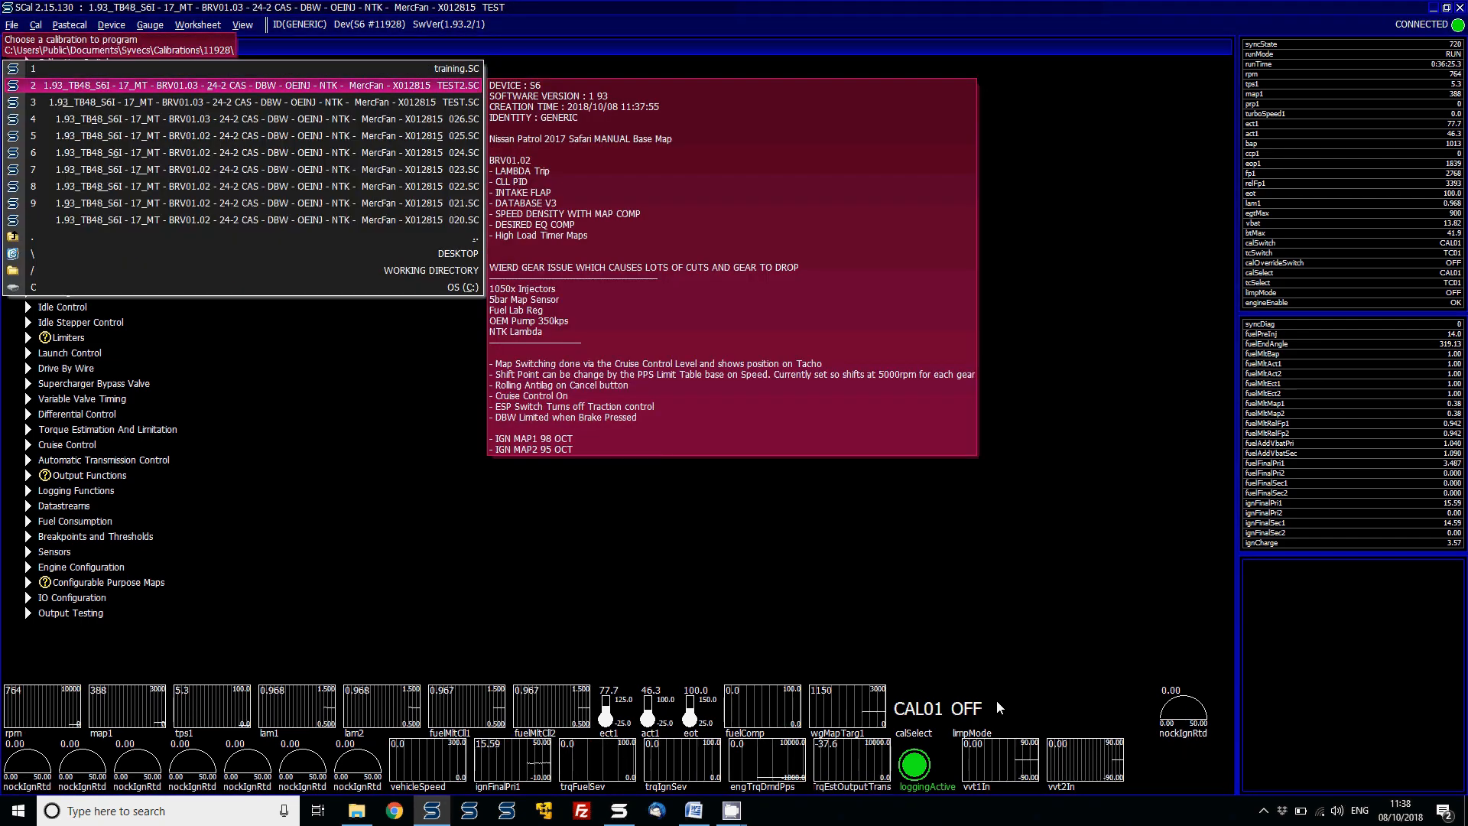
pyautogui.press('Return')
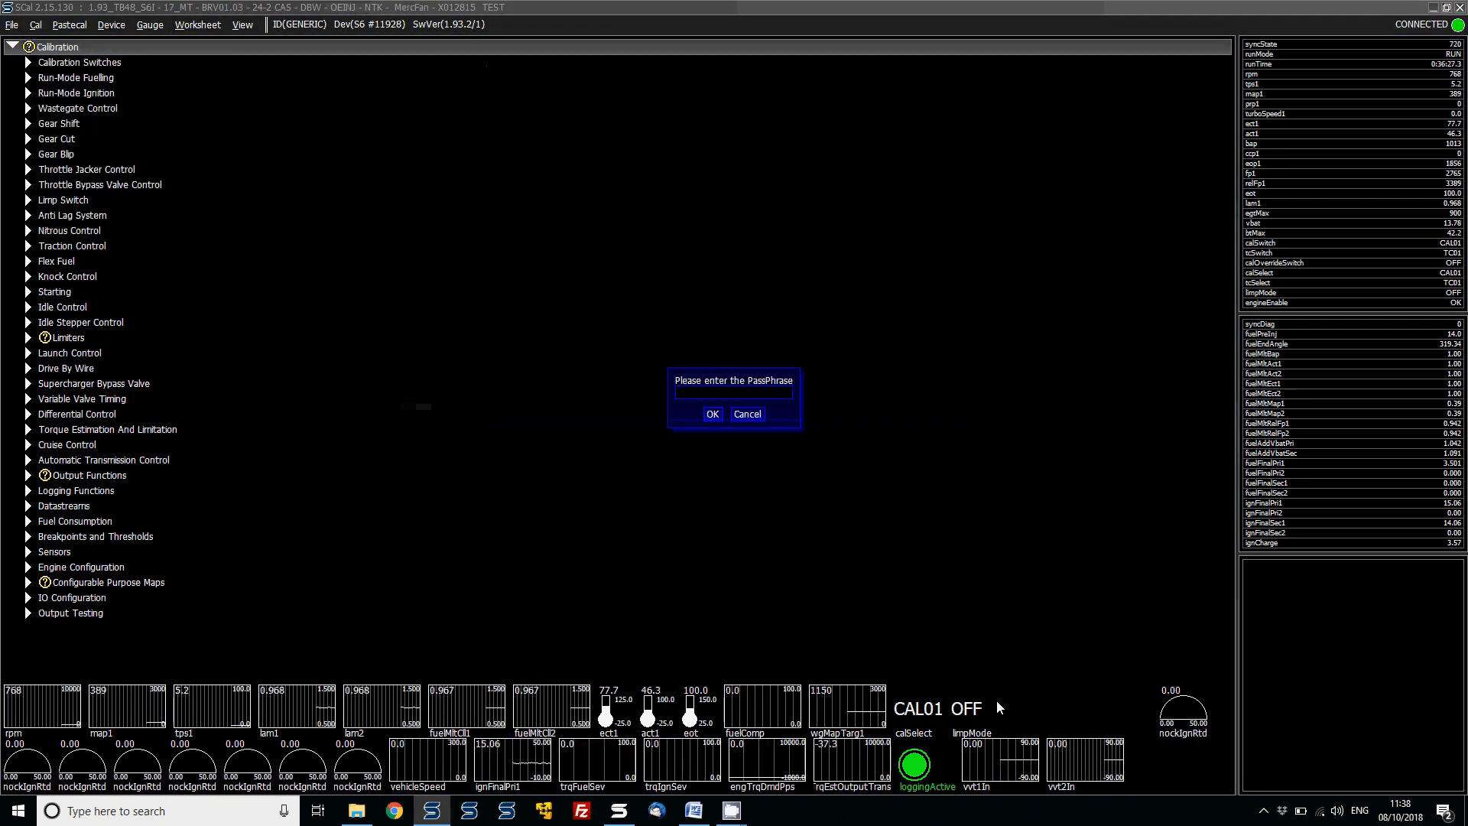
pyautogui.write('*********')
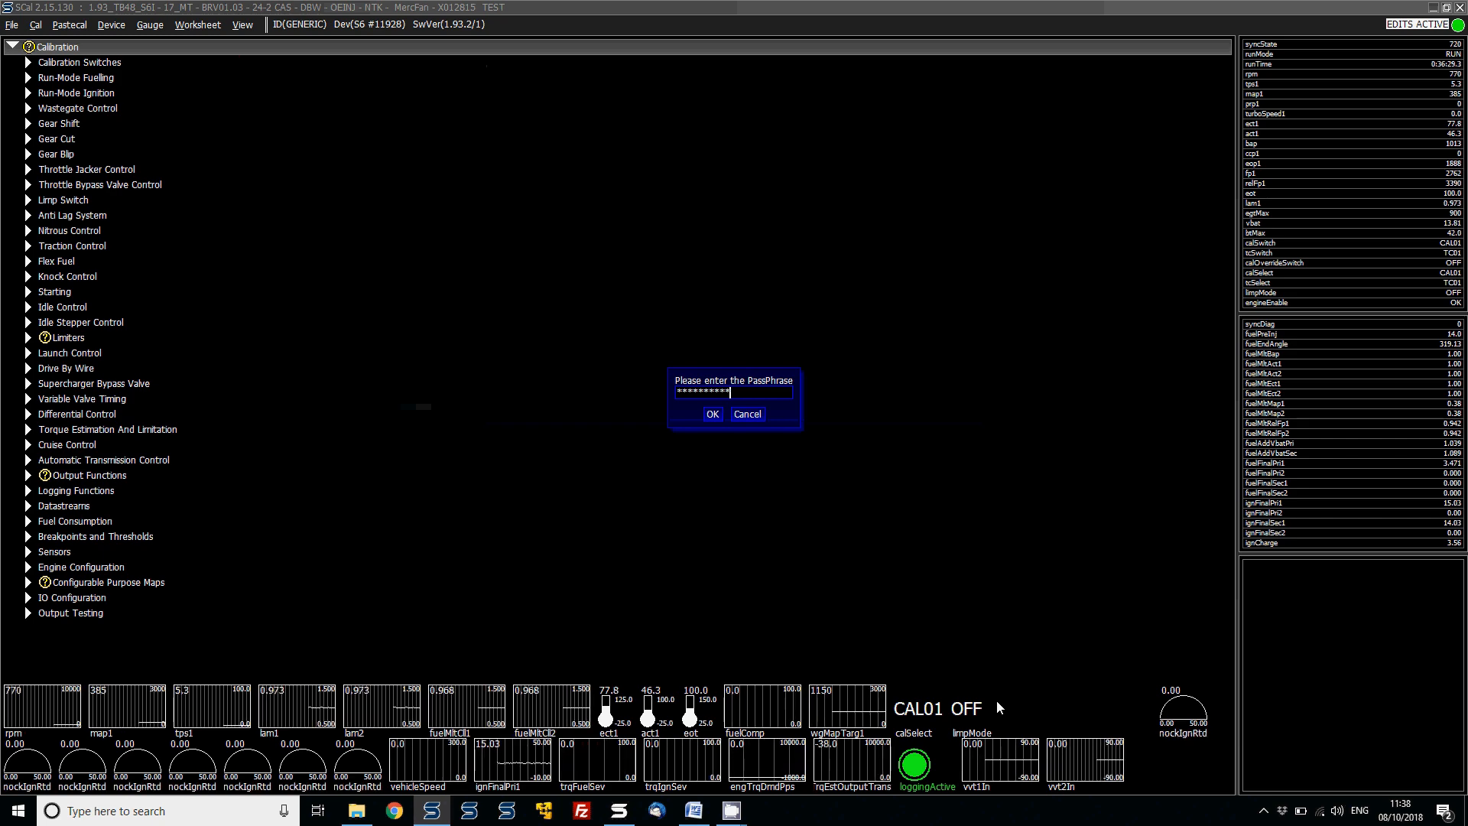
pyautogui.press('Return')
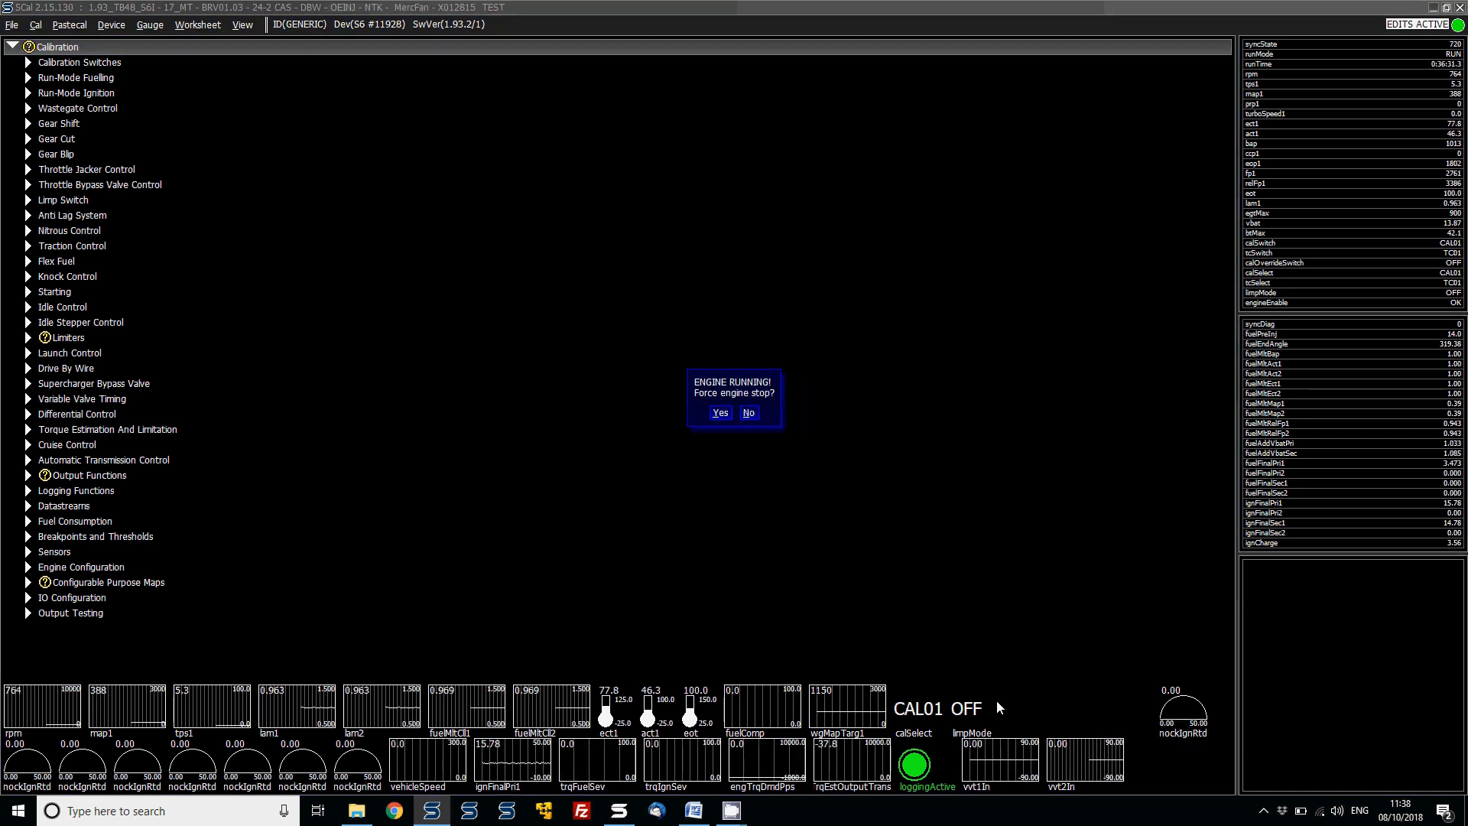
pyautogui.press('Return')
pyautogui.press('Return')
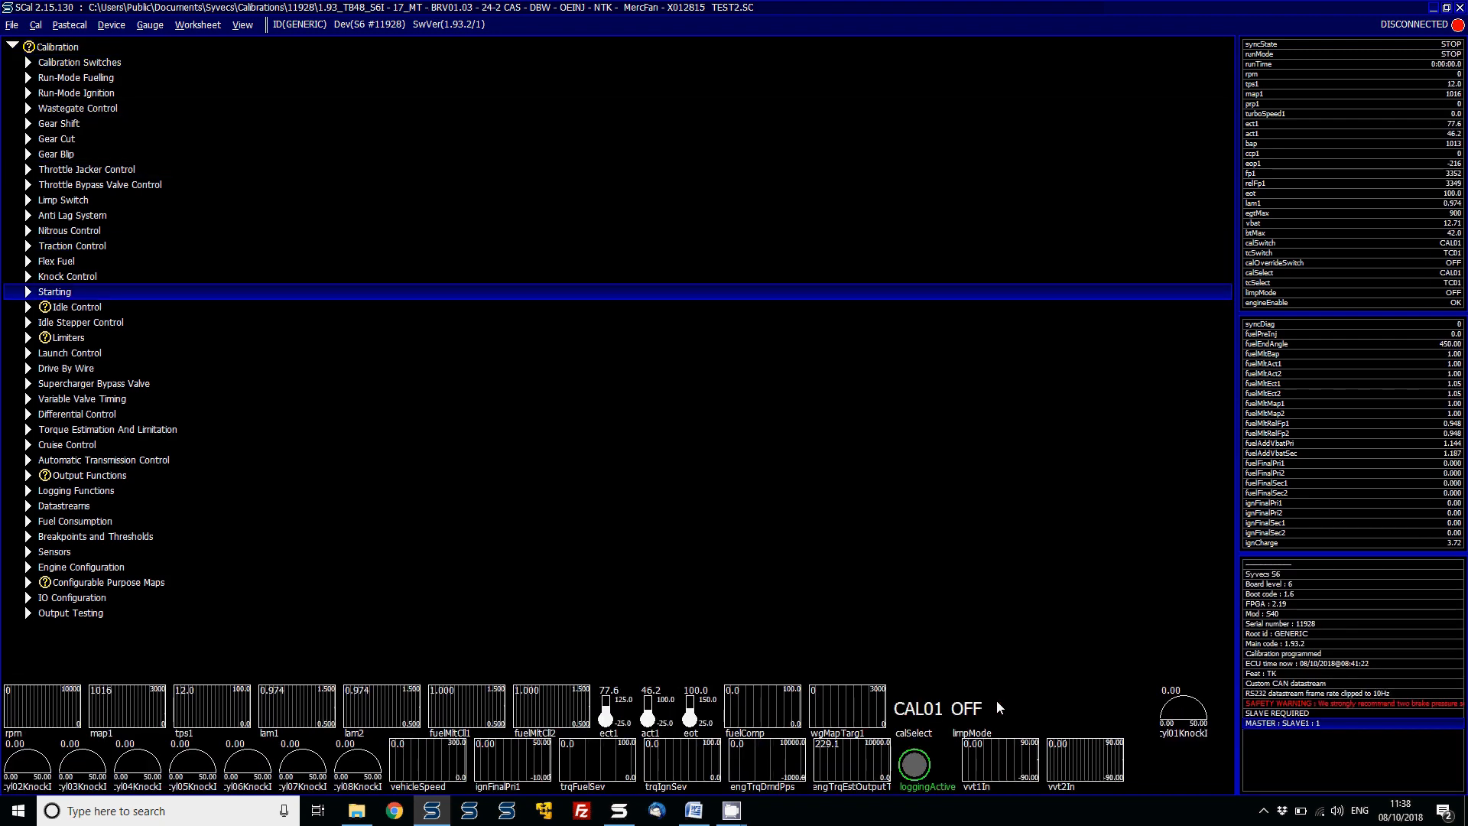
# - Open the CM302 Idle Target Adder map under Idle Control and set all its cells to 0
pyautogui.press('Down')
pyautogui.press('Right')
pyautogui.press('Down')
pyautogui.press('Down')
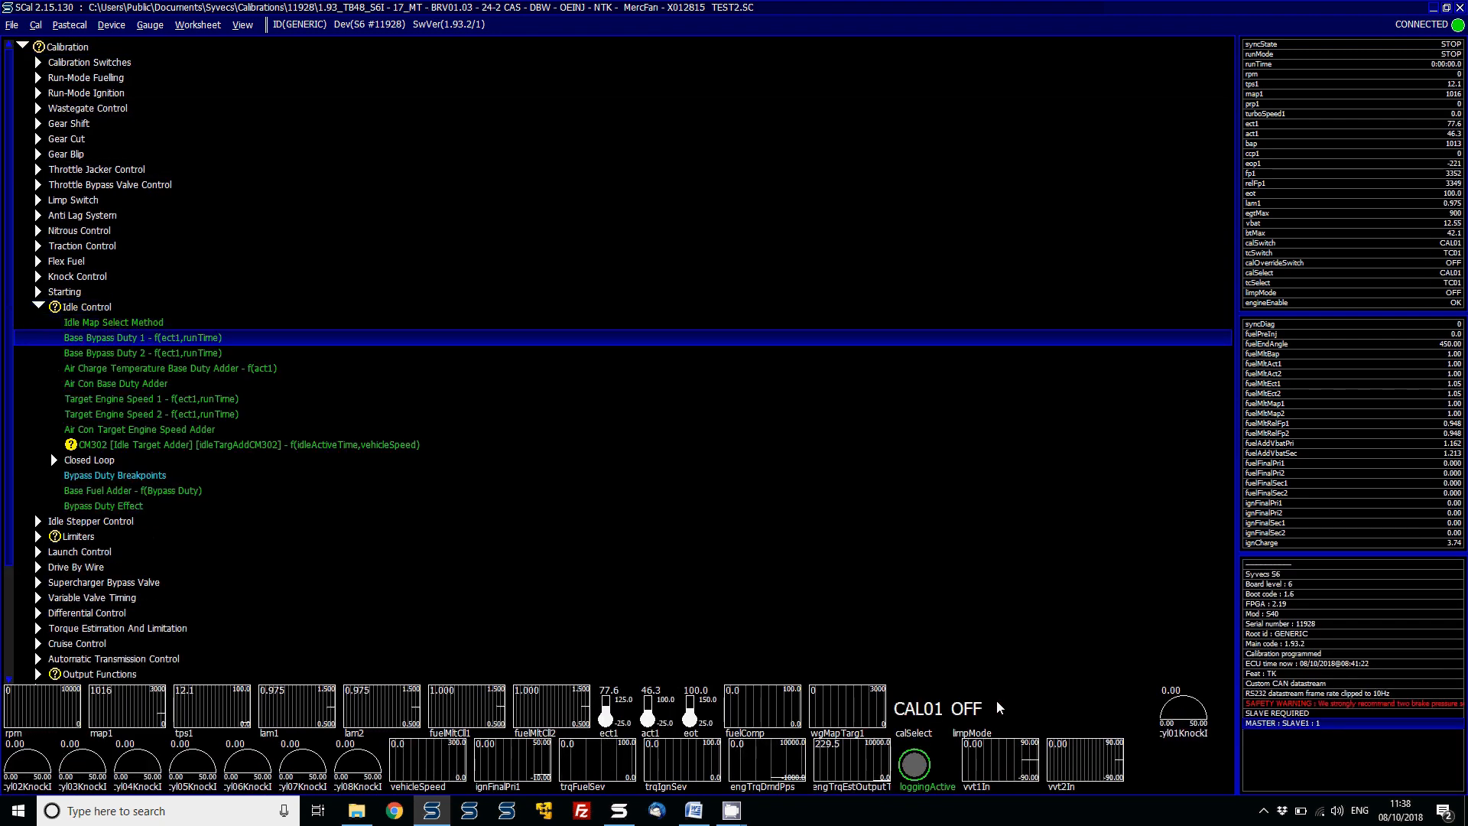
pyautogui.press('Down')
pyautogui.press('Down')
pyautogui.press('Down')
pyautogui.press('Down')
pyautogui.press('Down')
pyautogui.press('Down')
pyautogui.press('Down')
pyautogui.press('Return')
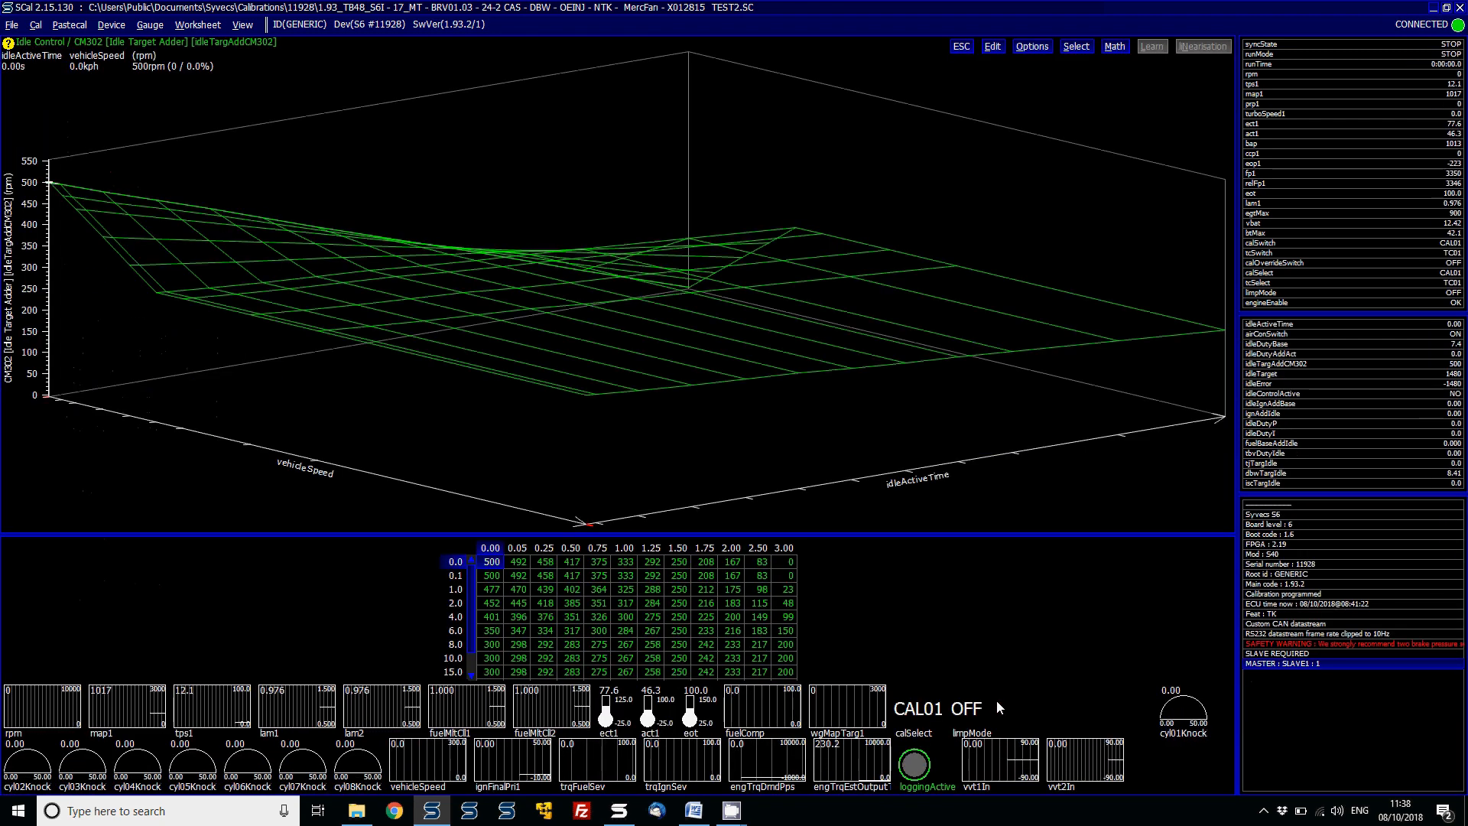
pyautogui.hotkey('ctrl', 'a')
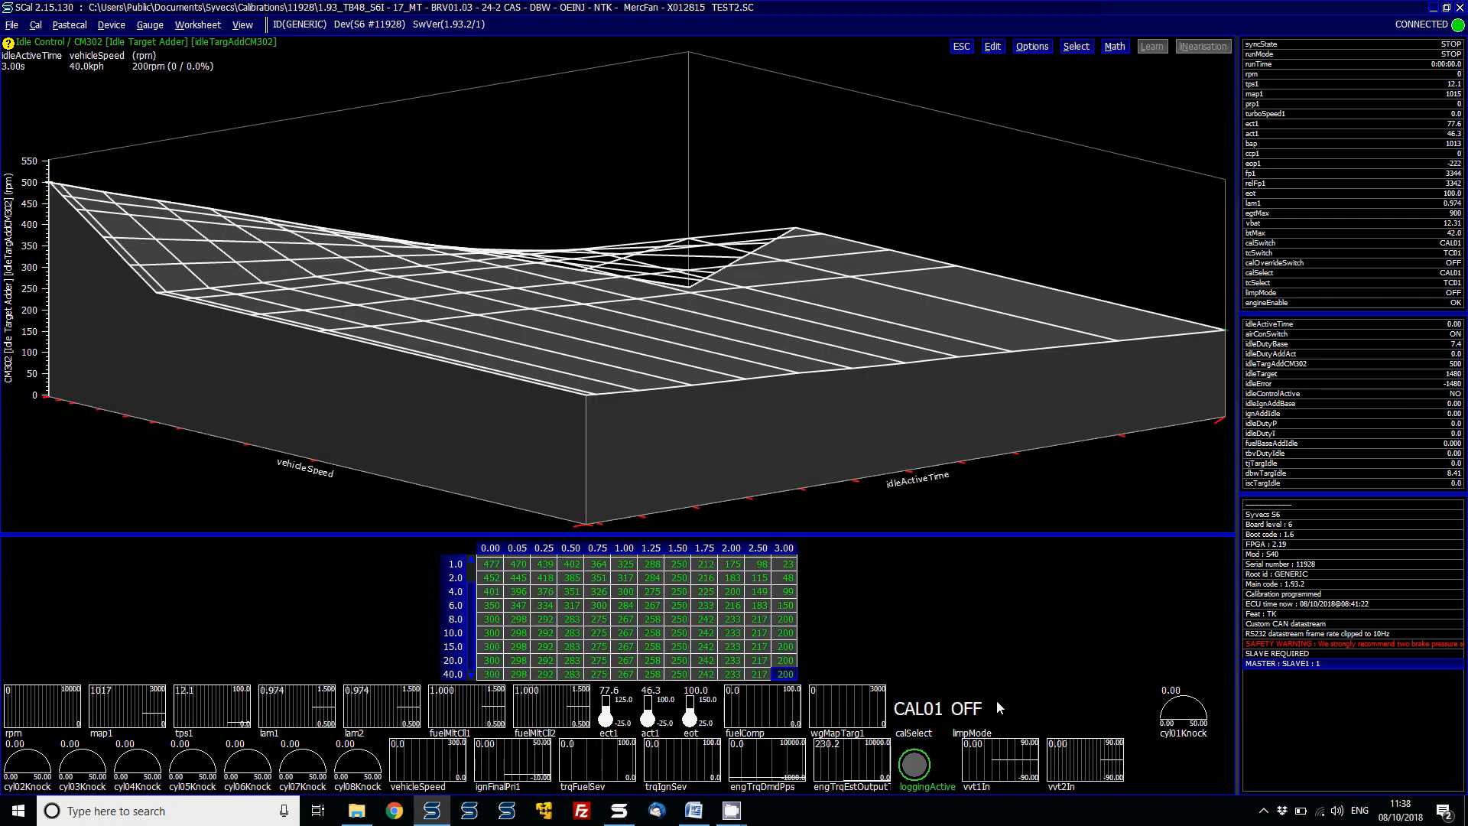
pyautogui.write('0')
pyautogui.press('Return')
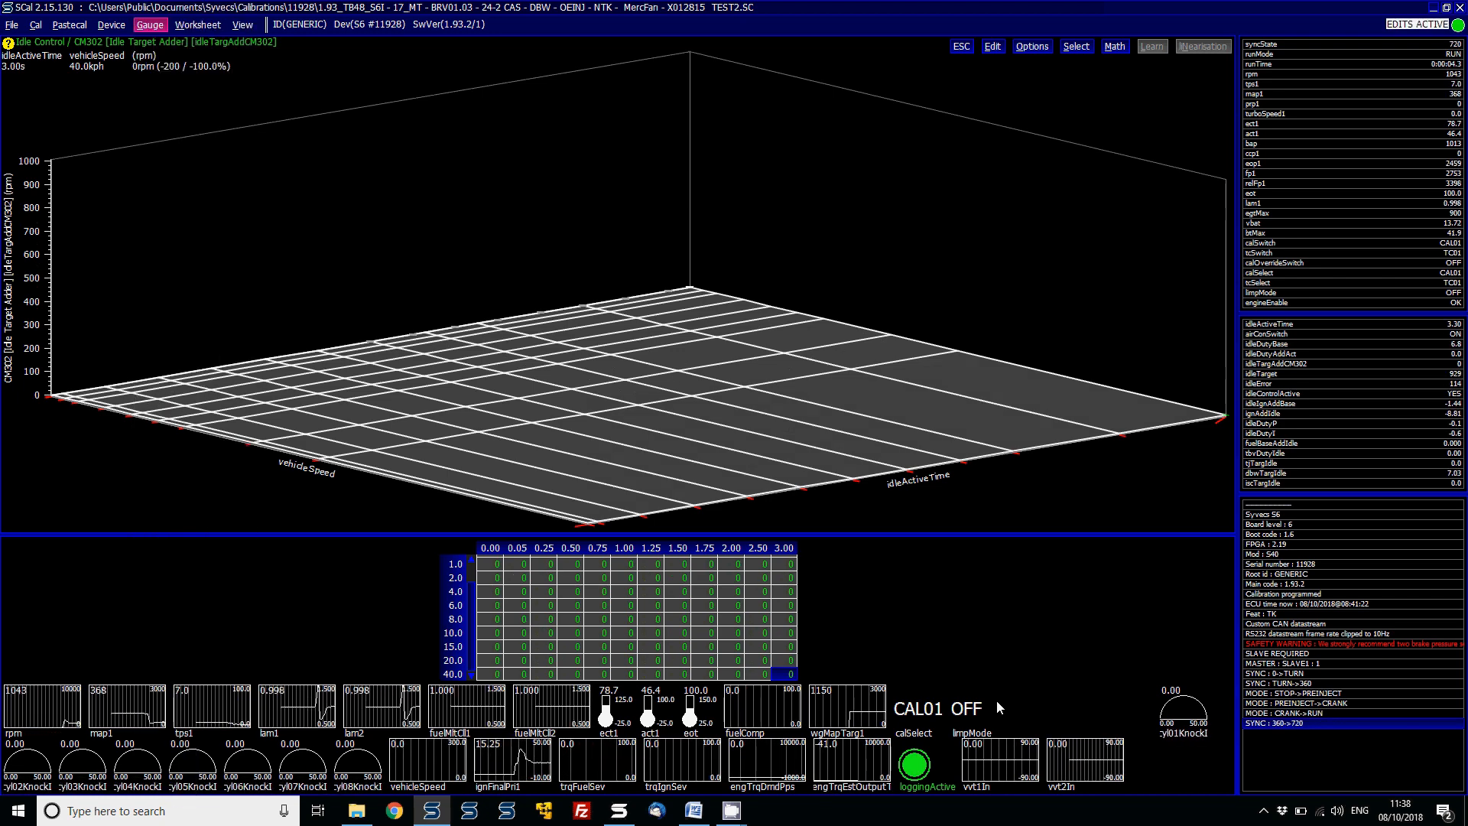
# - Add live gauges for idleTarget, idleControlActive and idleActiveTime from the data list
pyautogui.hotkey('ctrl', 'g')
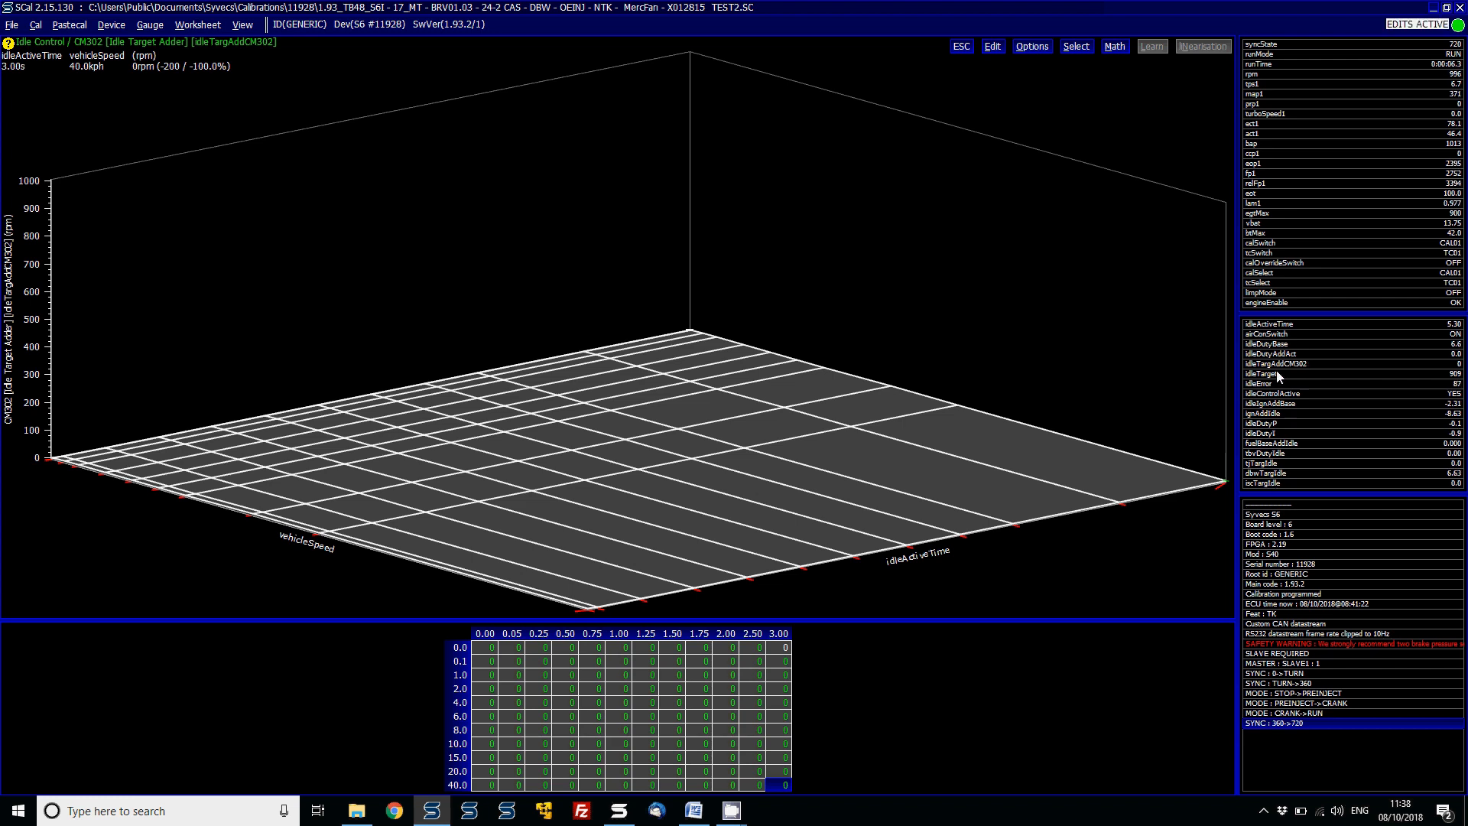
pyautogui.click(1271, 378)
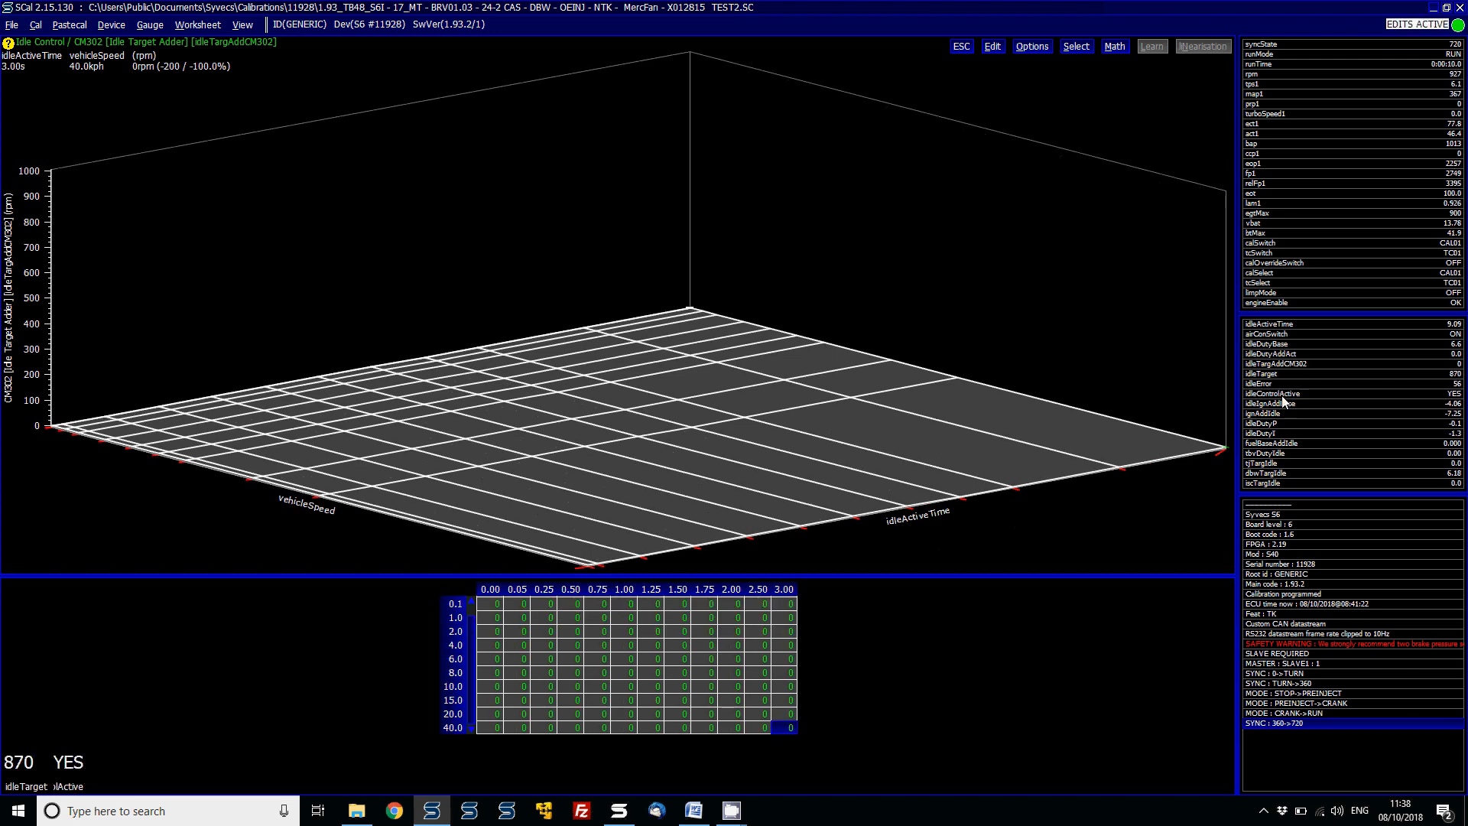
pyautogui.doubleClick(1274, 326)
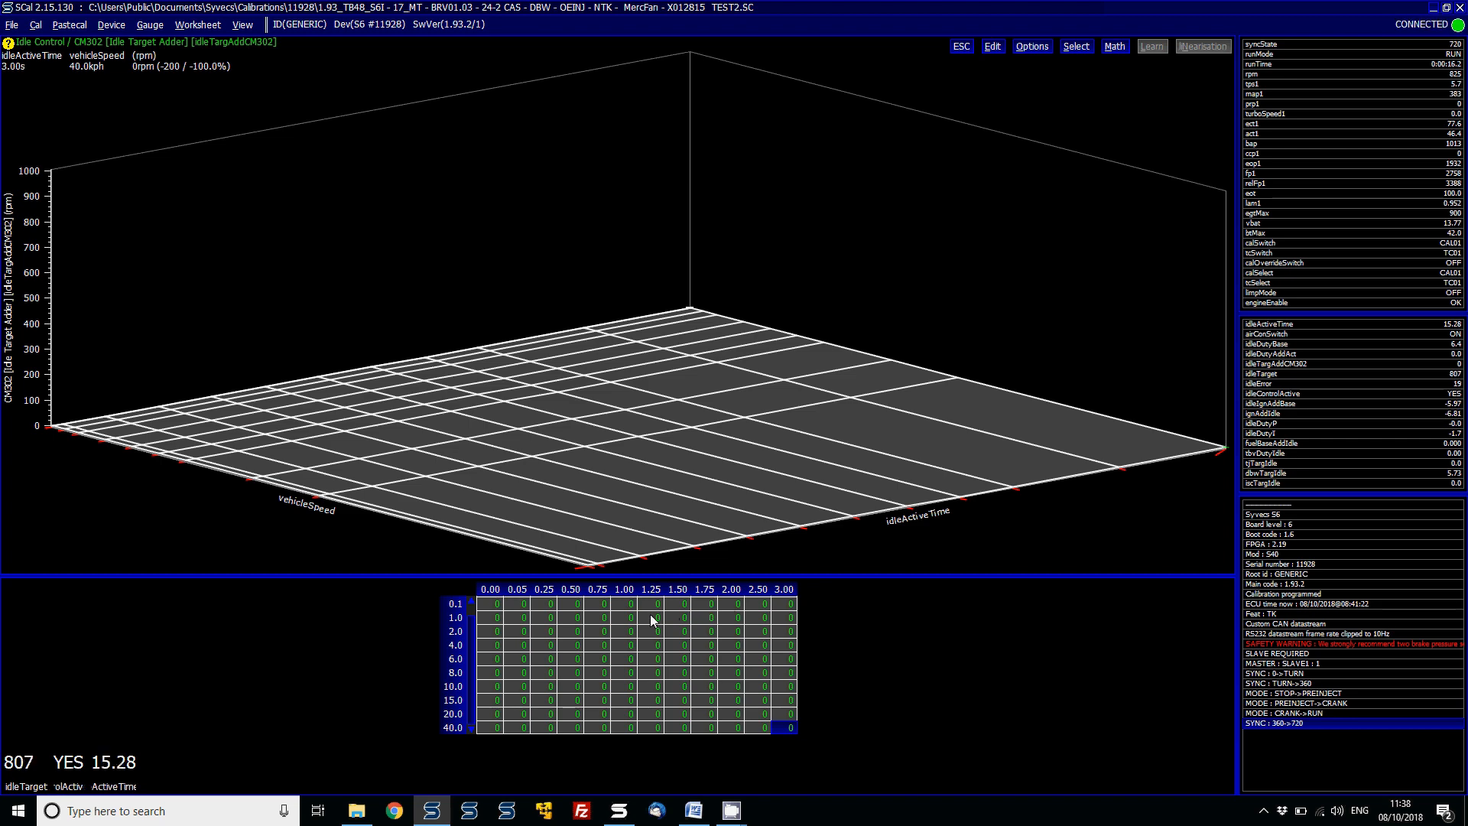
# - Open the Target Engine Speed 1 map and review its values over ect1 and runTime
pyautogui.press('Escape')
pyautogui.press('Up')
pyautogui.press('Up')
pyautogui.press('Up')
pyautogui.press('Up')
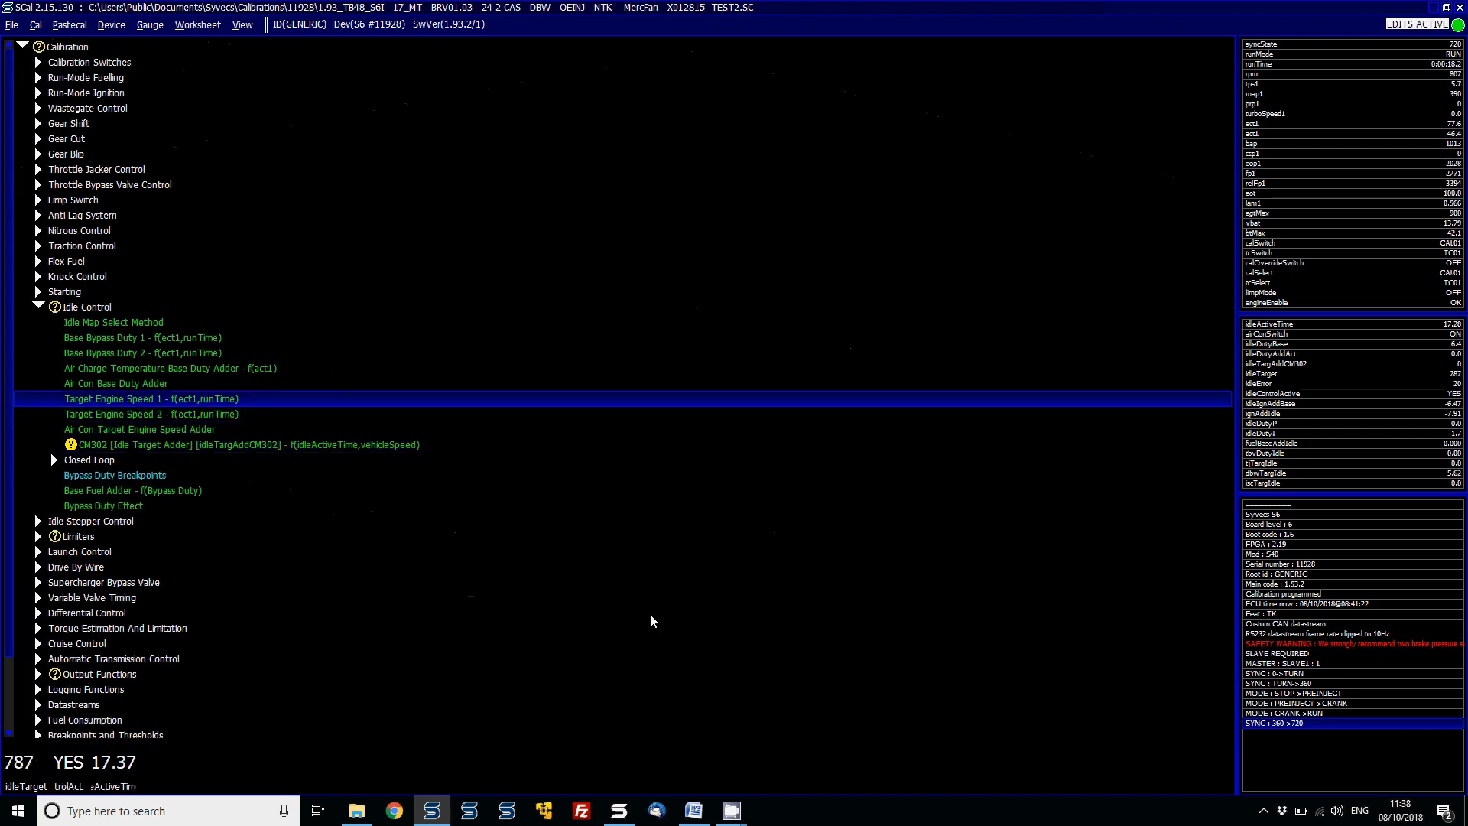
pyautogui.press('Down')
pyautogui.press('Return')
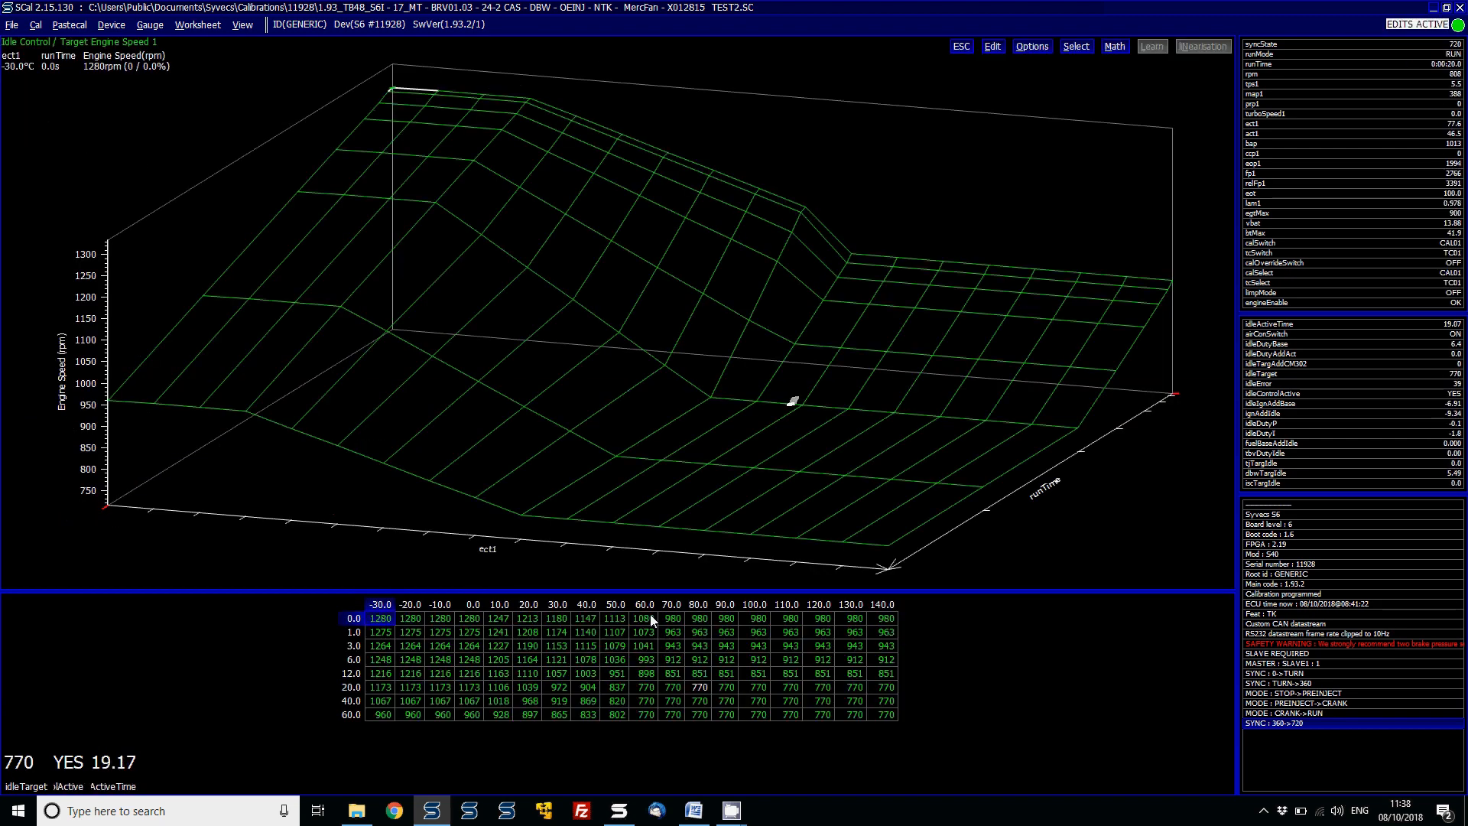
pyautogui.press('Escape')
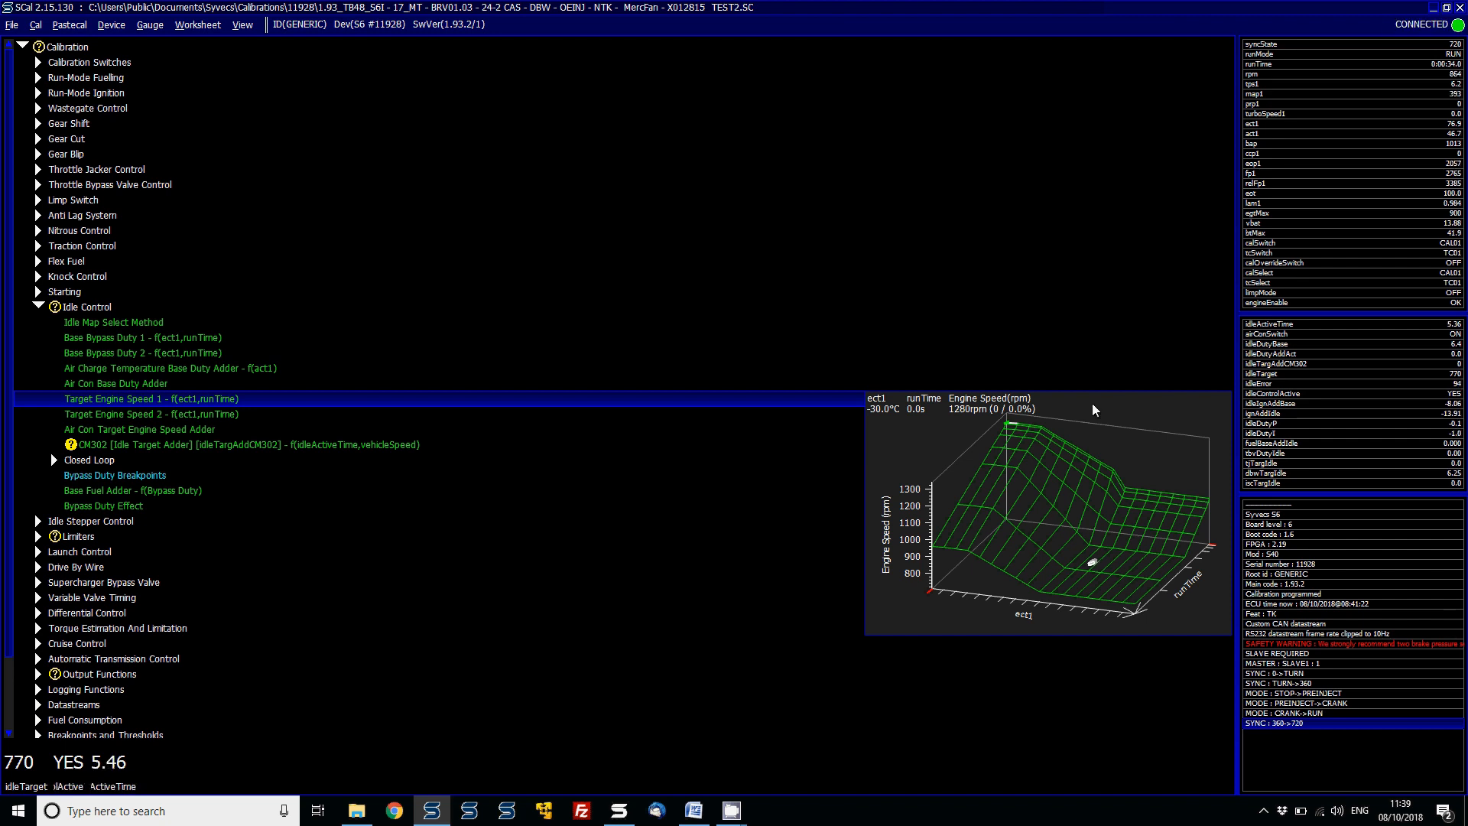
# - Add an rpm gauge and change it to a larger graph-style display
pyautogui.doubleClick(1263, 80)
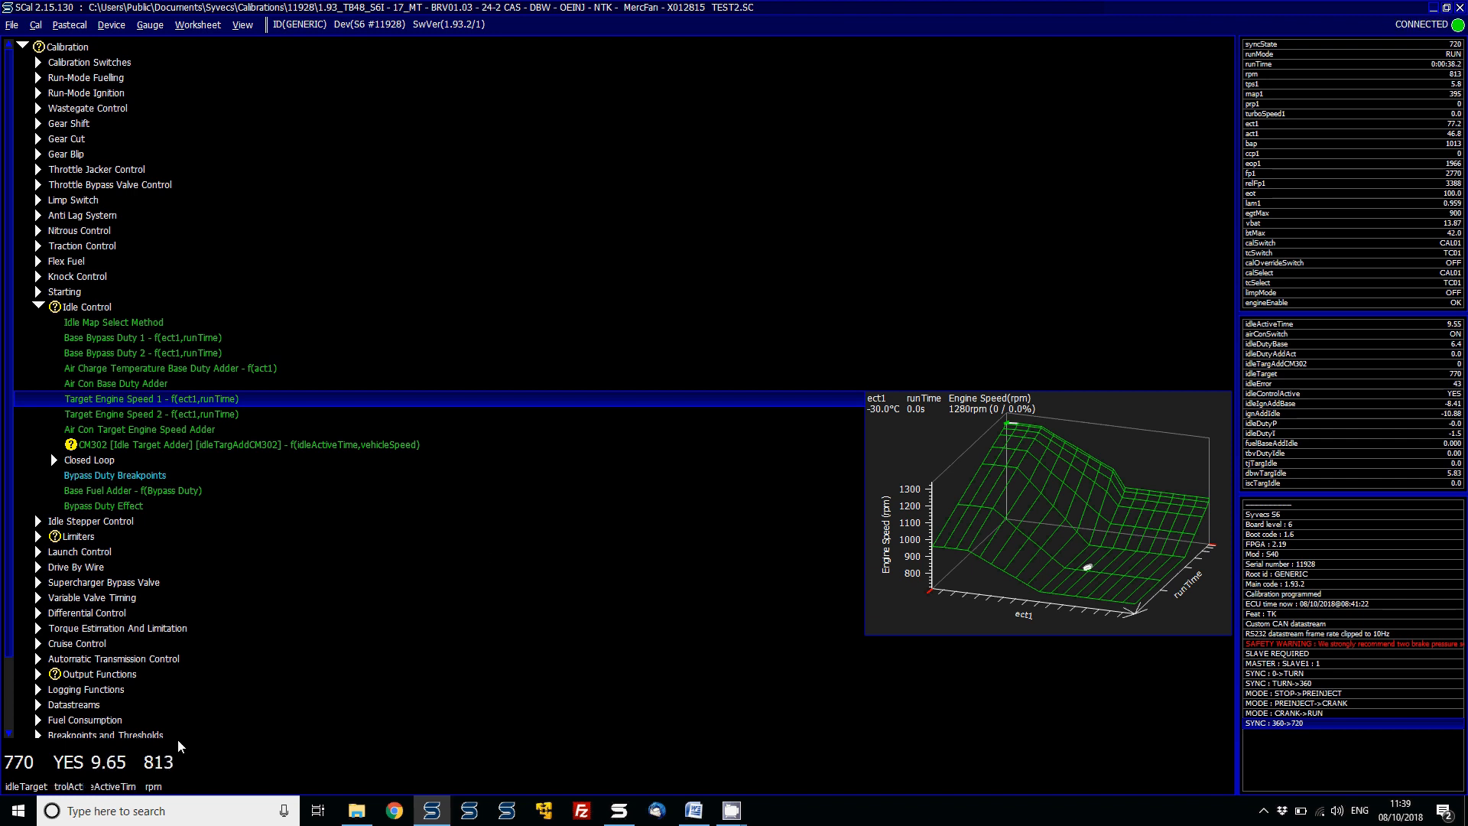
pyautogui.rightClick(153, 765)
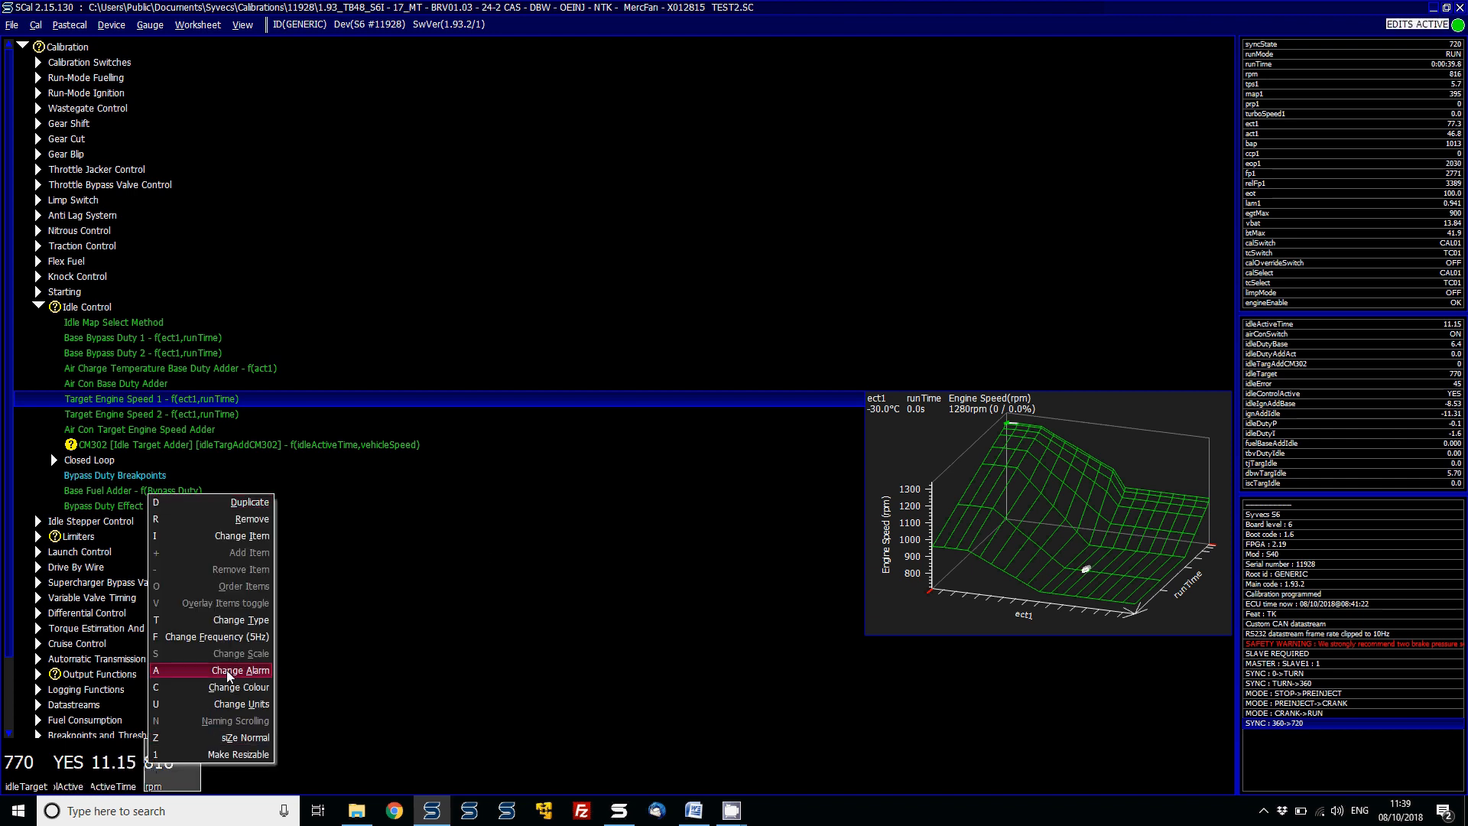
pyautogui.click(231, 622)
pyautogui.doubleClick(171, 689)
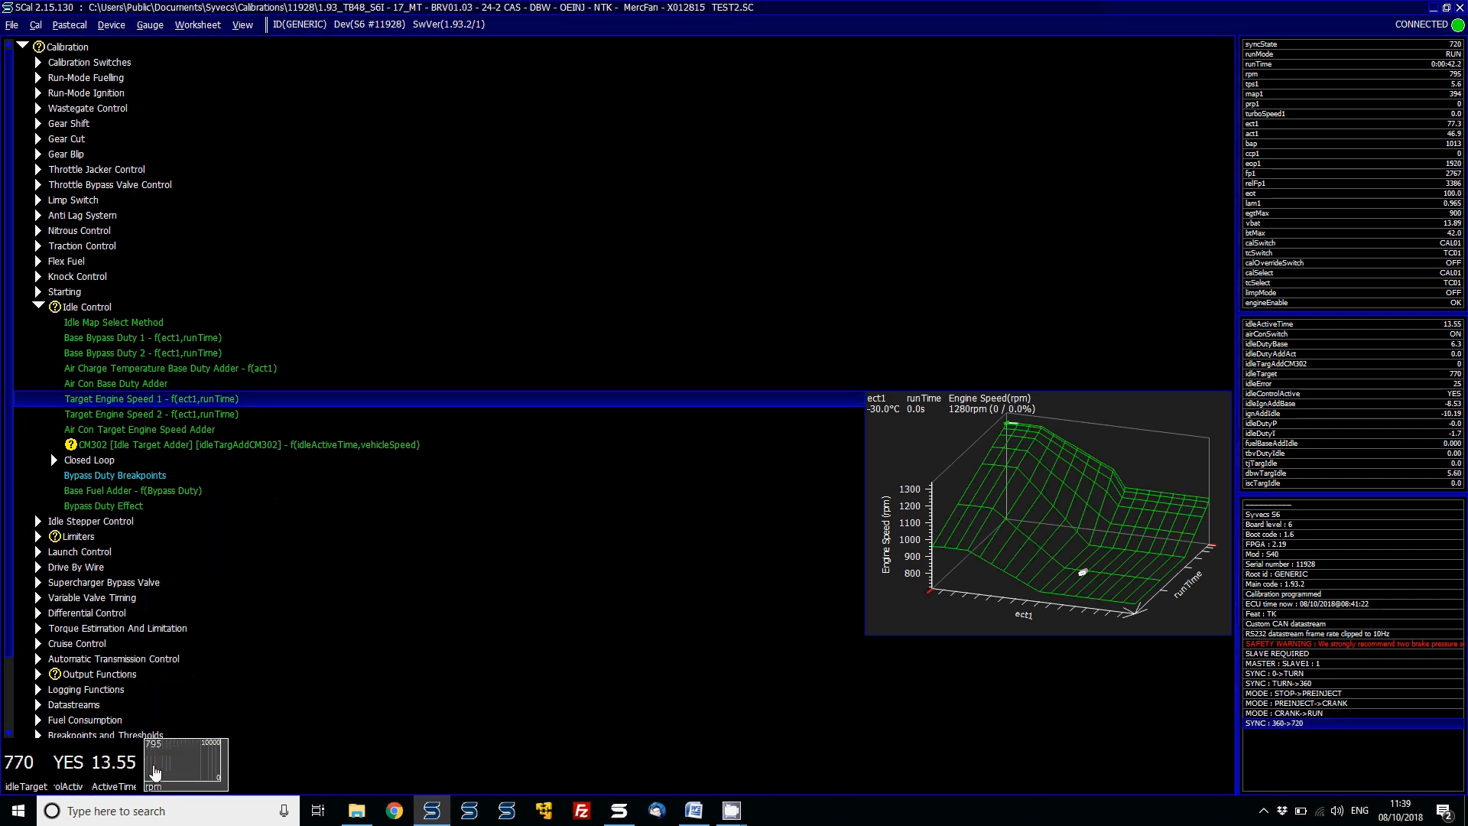
pyautogui.rightClick(155, 773)
pyautogui.click(184, 735)
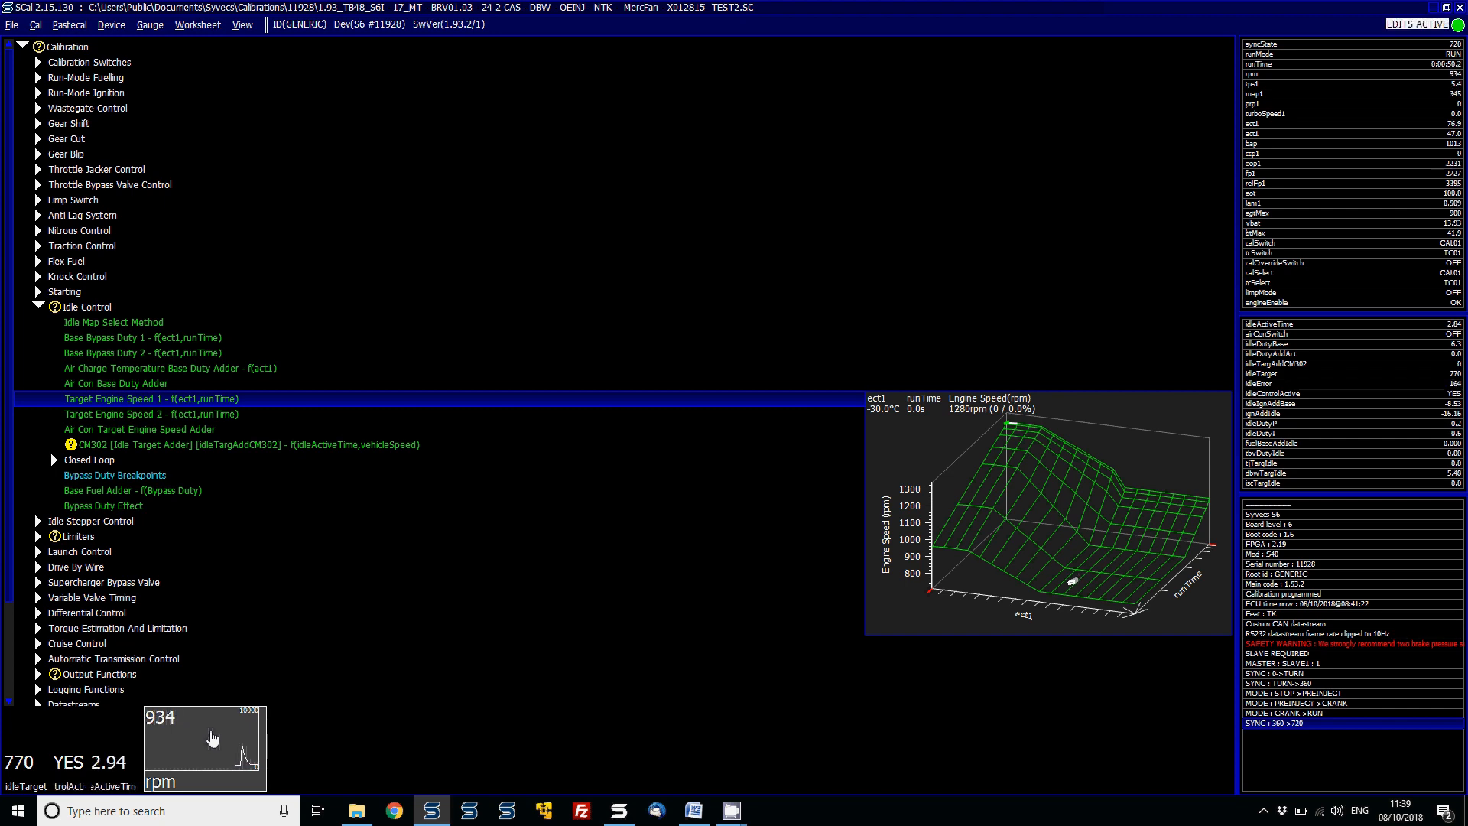
# - Open Base Bypass Duty 1 and lower all its cells in repeated steps, about 16.6% in total
pyautogui.press('Up')
pyautogui.press('Up')
pyautogui.press('Up')
pyautogui.press('Up')
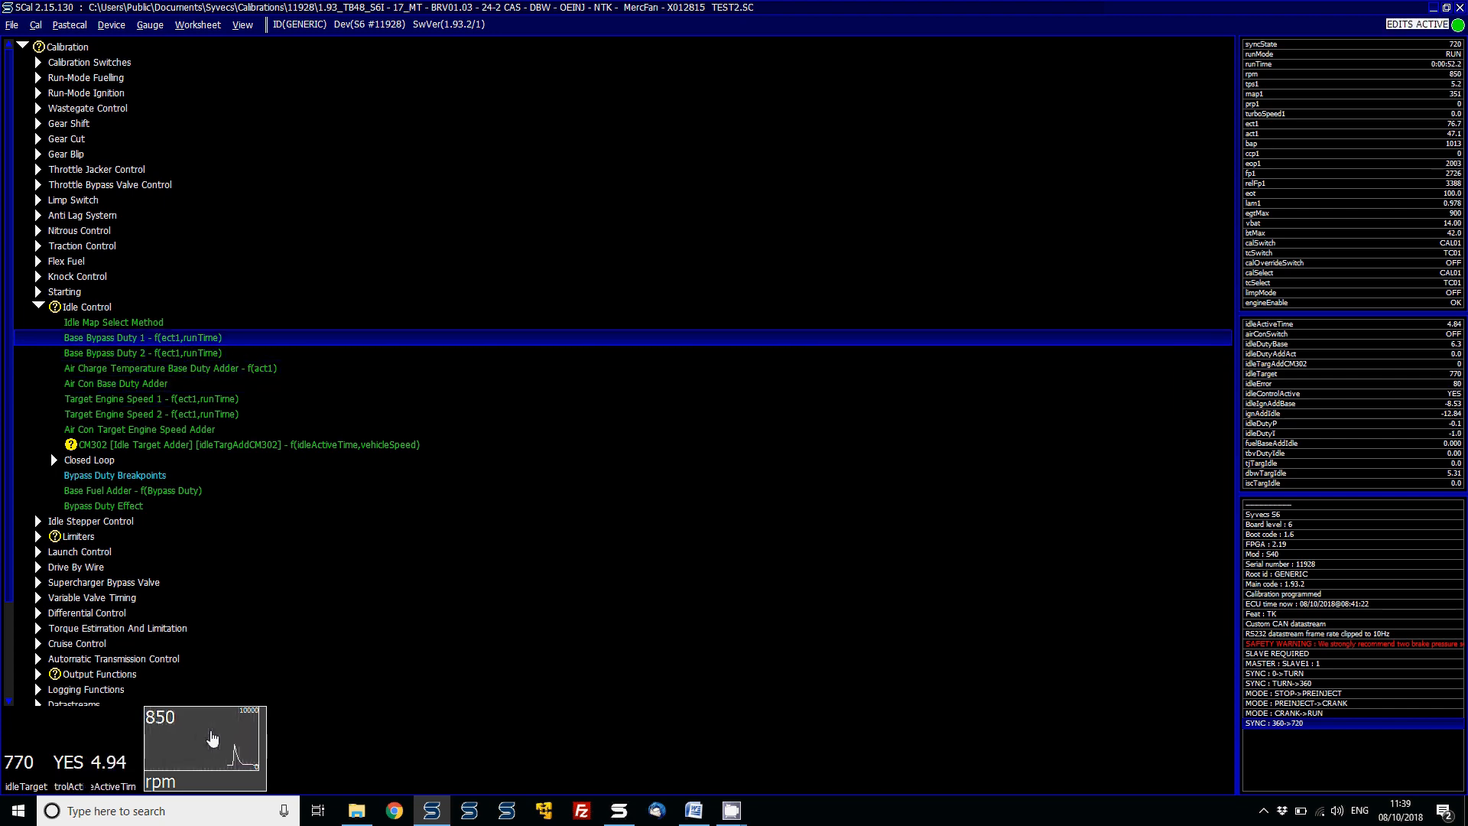
pyautogui.press('Return')
pyautogui.hotkey('ctrl', 'a')
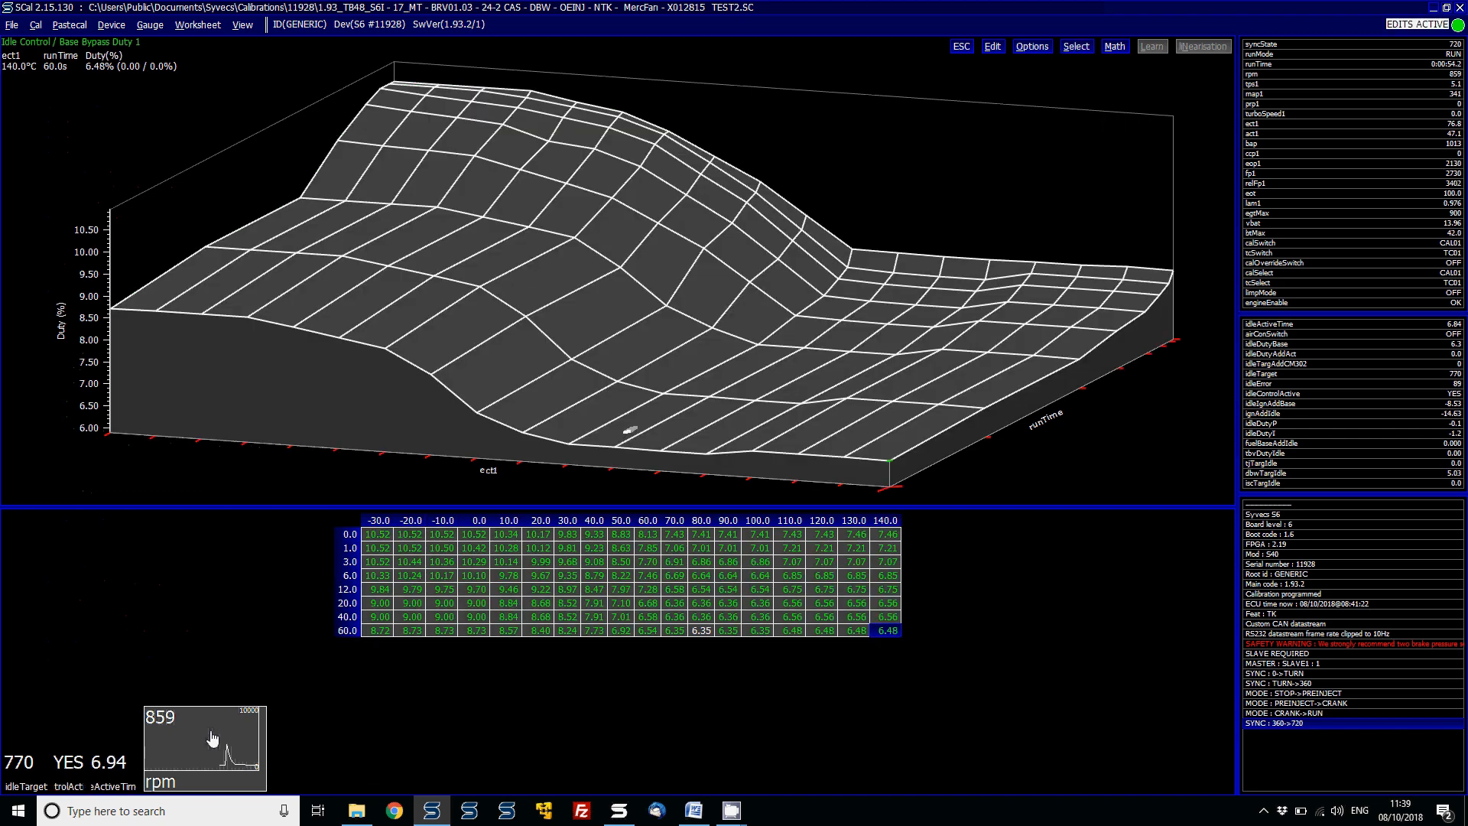
pyautogui.press('pagedown')
pyautogui.press('pagedown')
pyautogui.press('pagedown')
pyautogui.press('pagedown')
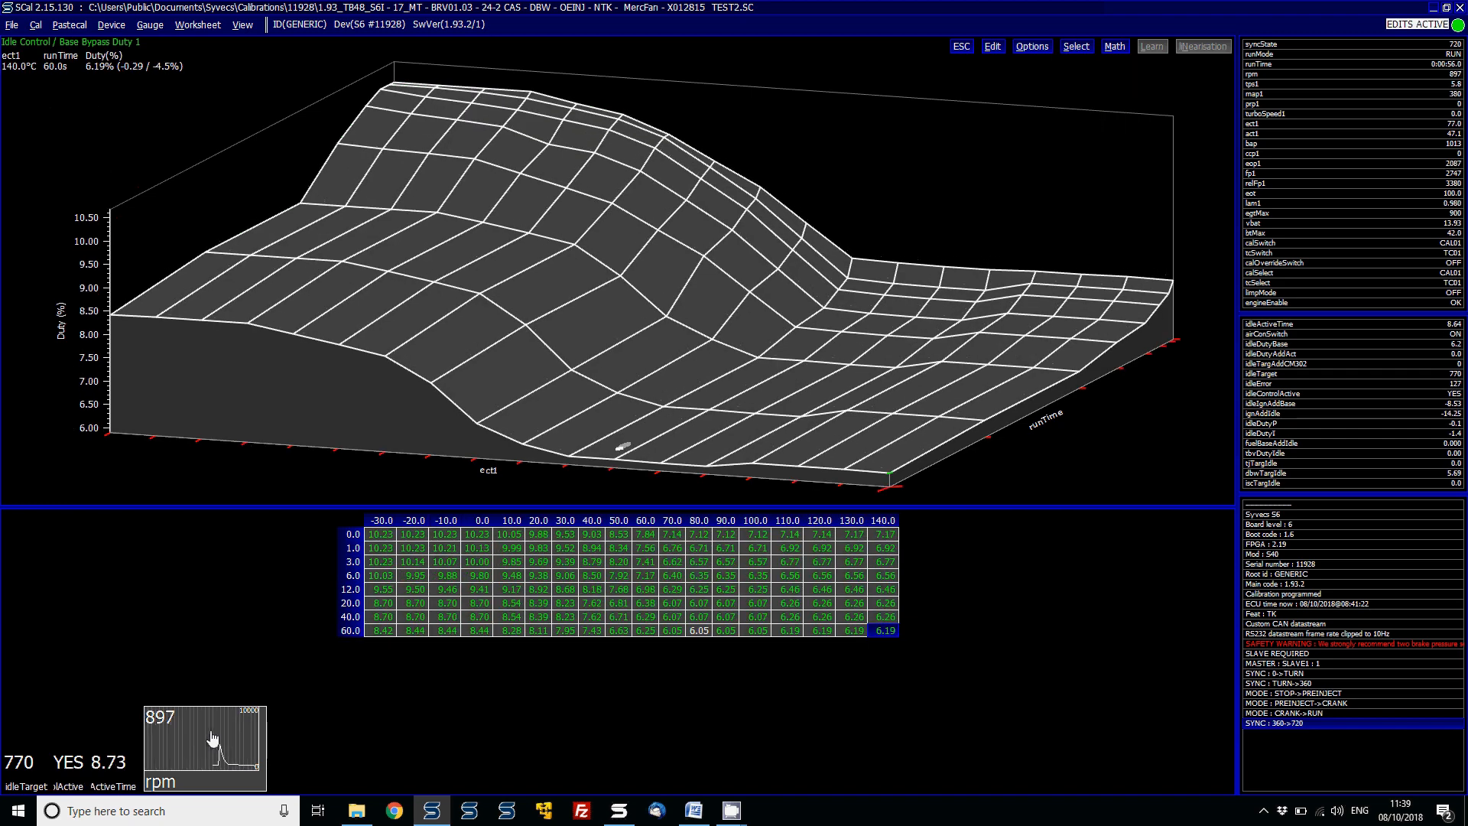
pyautogui.press('pagedown')
pyautogui.press('pagedown')
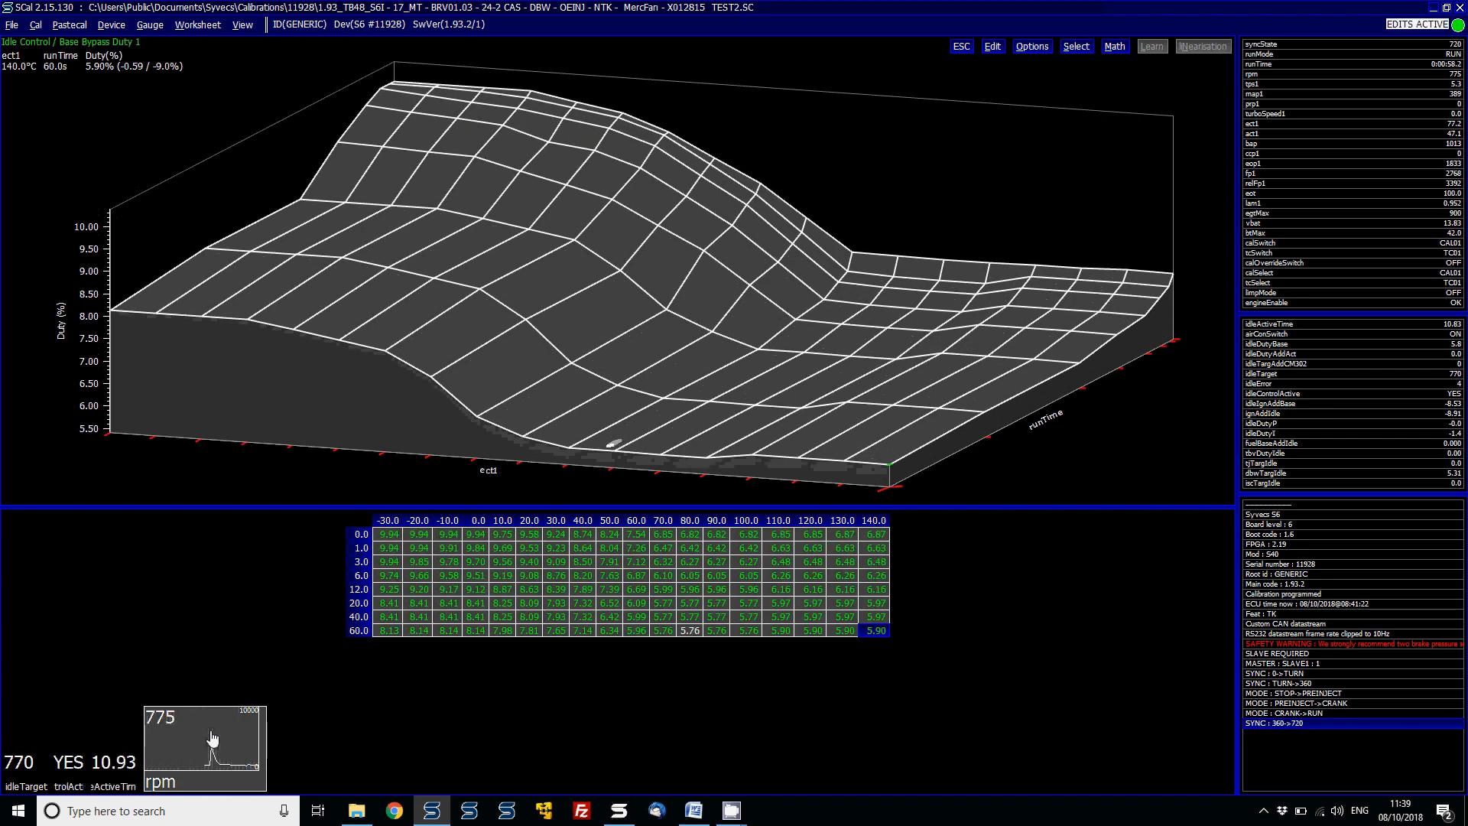
pyautogui.press('pagedown')
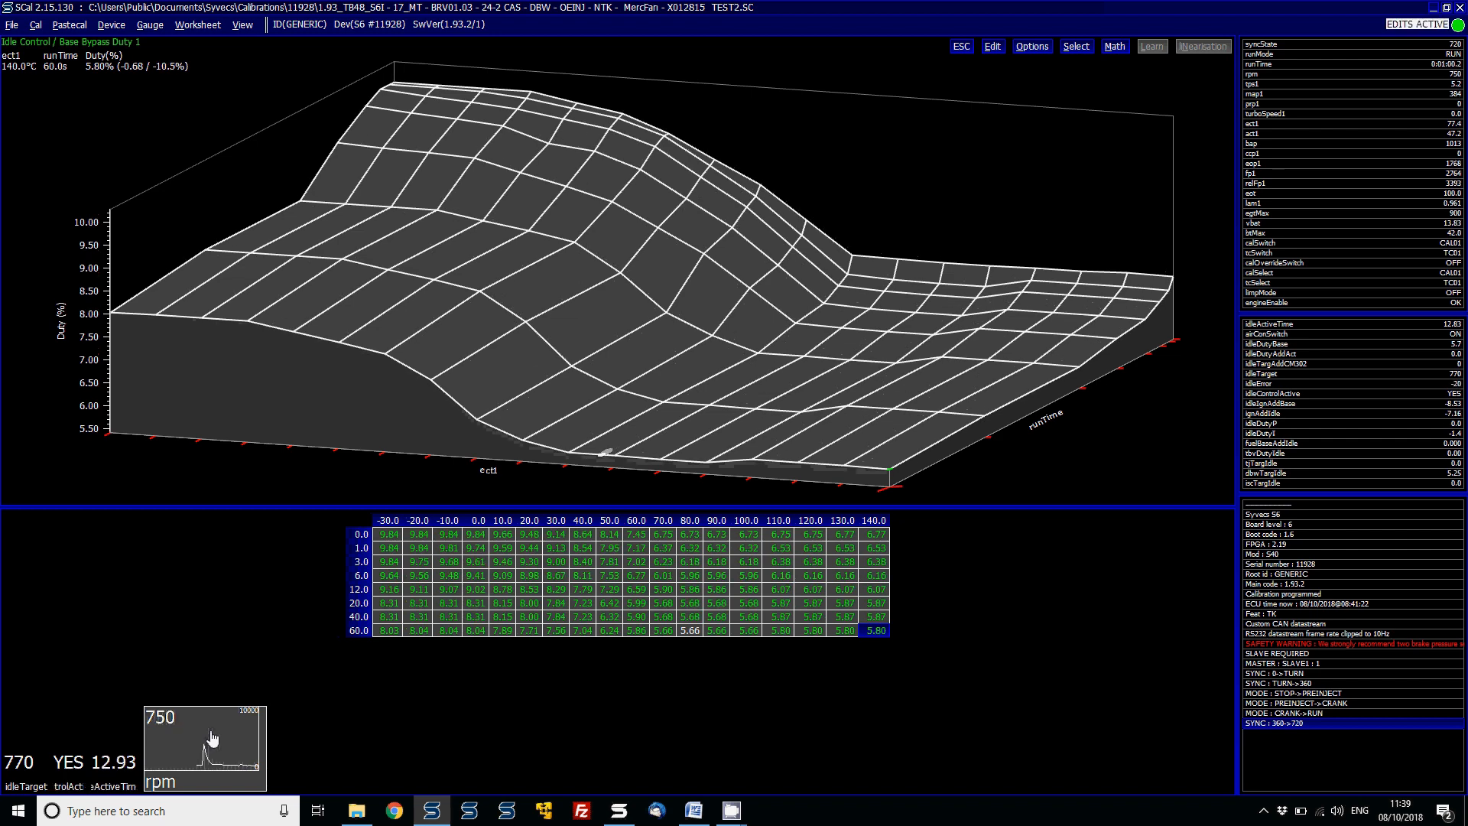
pyautogui.press('pagedown')
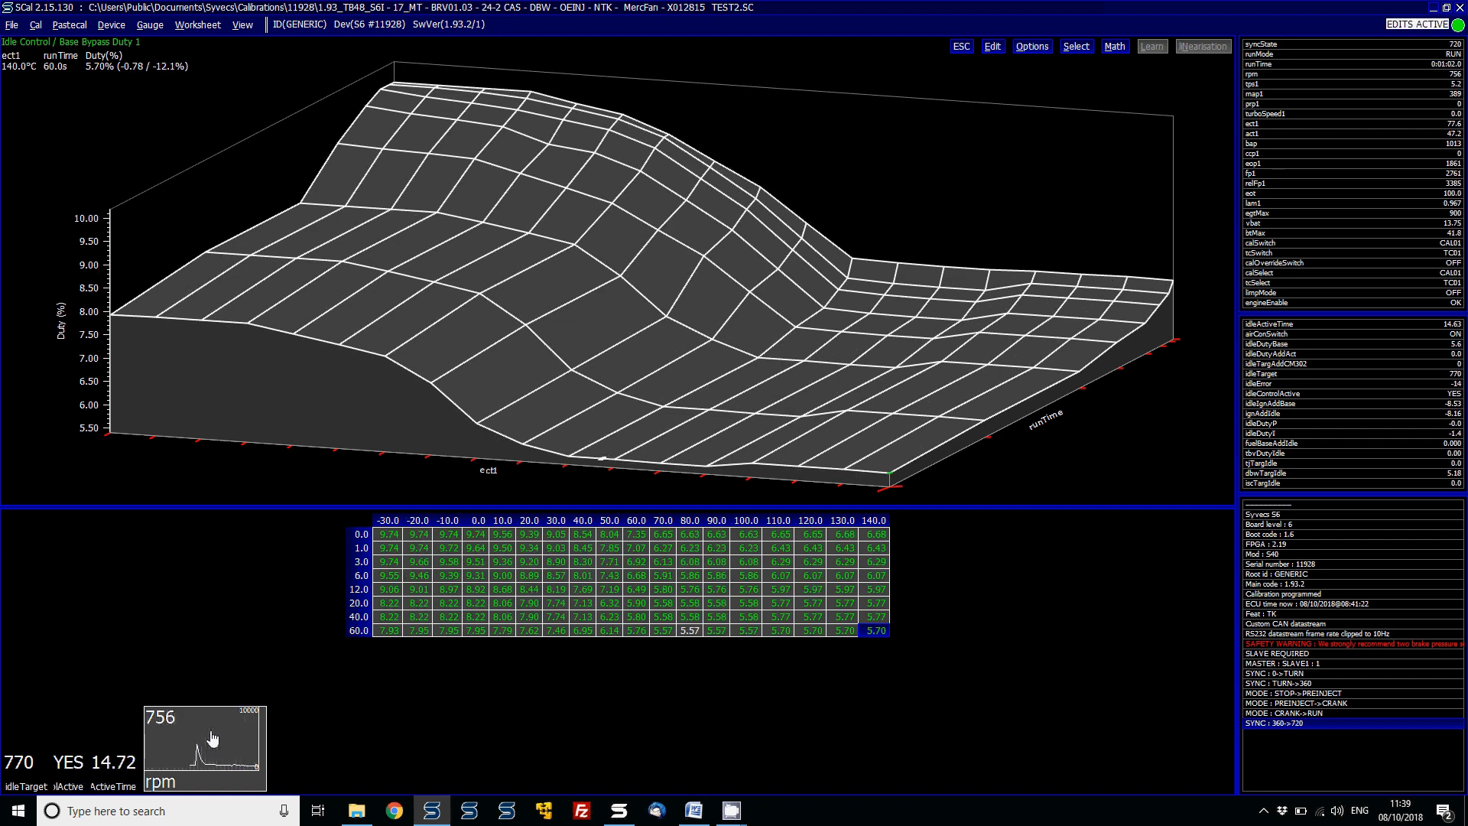
pyautogui.press('pagedown')
pyautogui.press('pagedown')
pyautogui.press('pagedown')
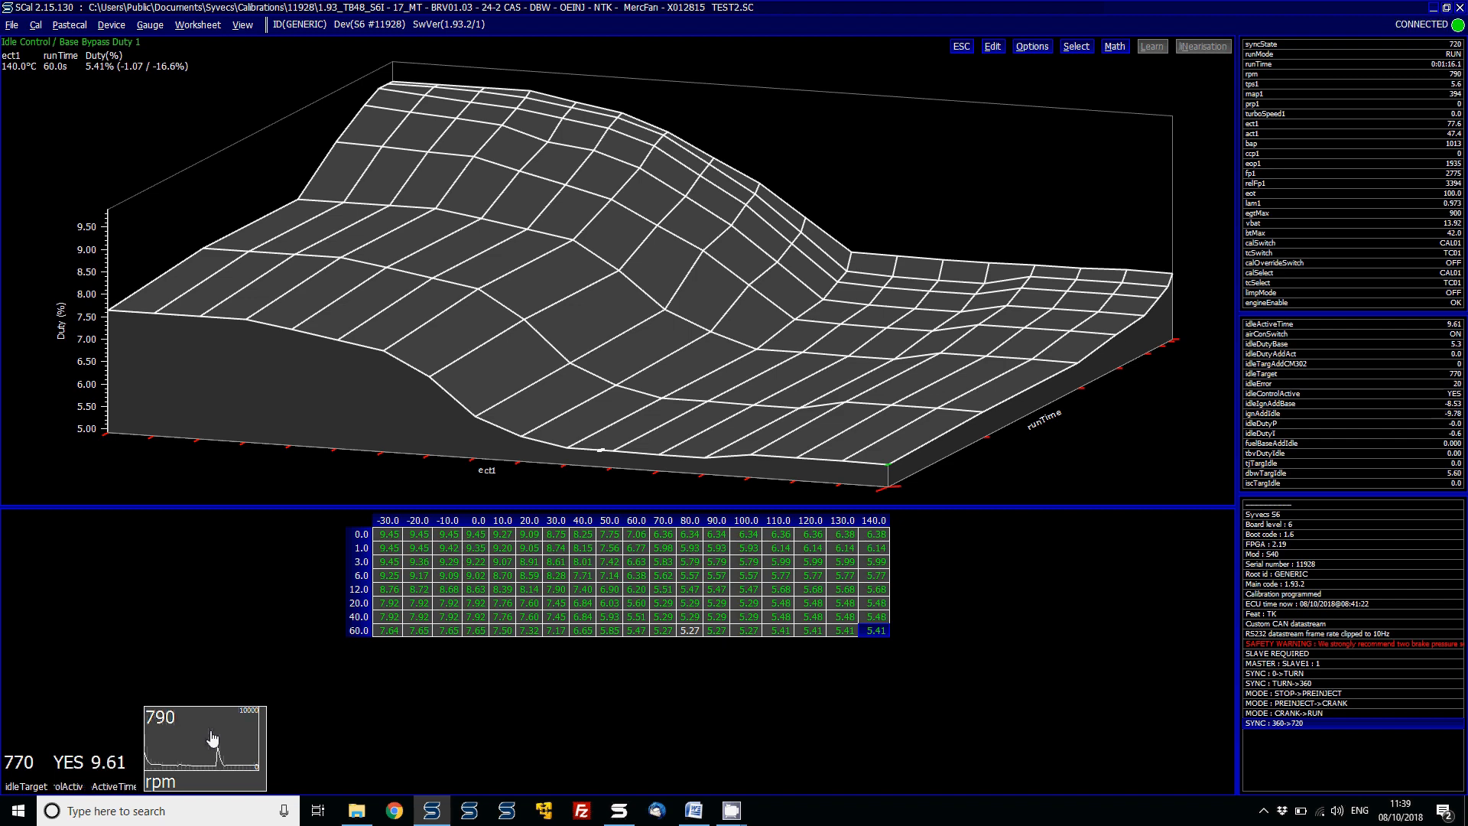
# - Reopen the CM302 Idle Target Adder map and set the idleActiveTime 0.00 cells at vehicleSpeed 0.0 and 0.1 to 1000
pyautogui.press('Escape')
pyautogui.press('Down')
pyautogui.press('Down')
pyautogui.press('Down')
pyautogui.press('Down')
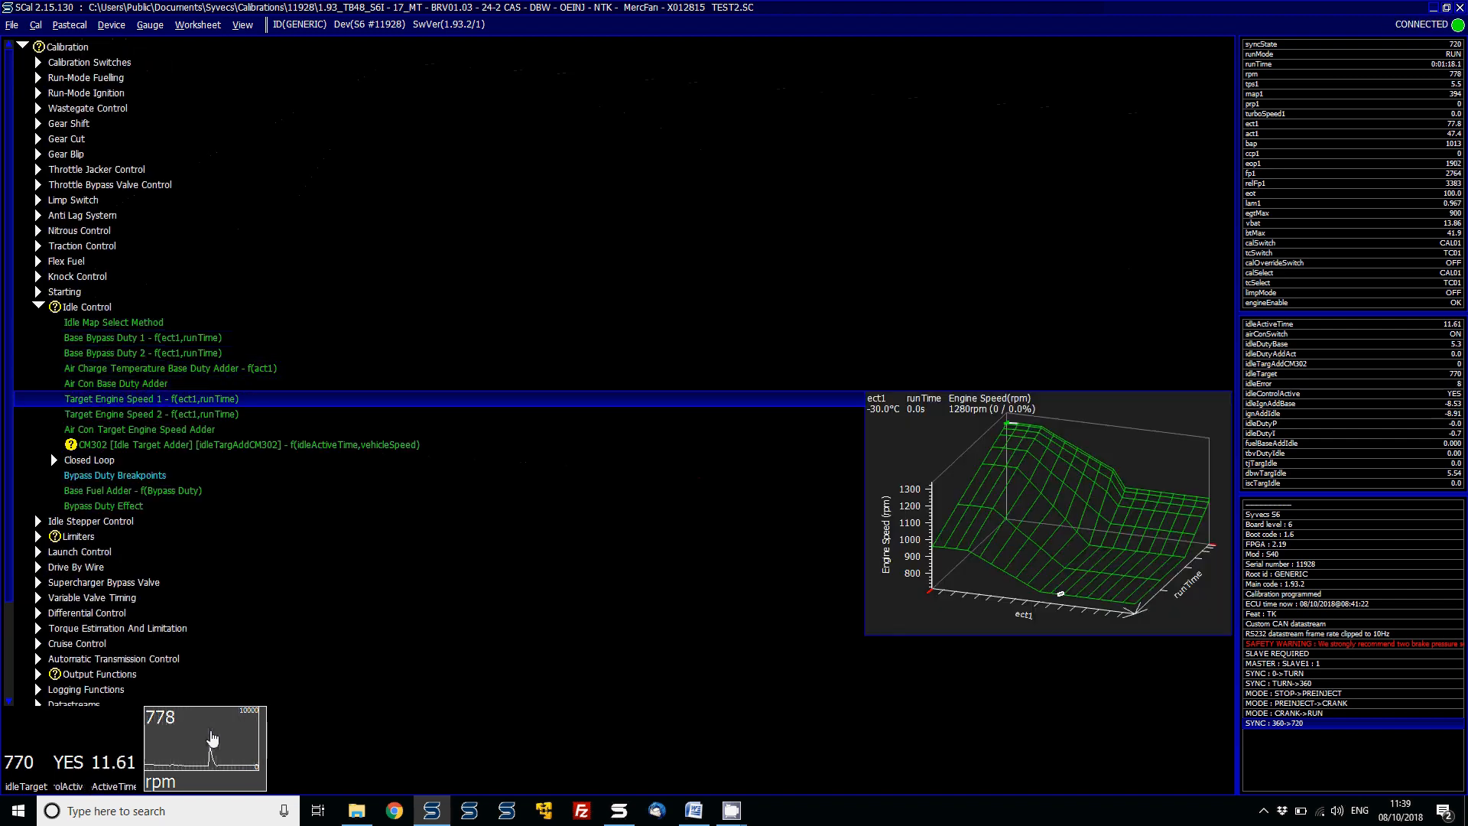
pyautogui.press('Down')
pyautogui.press('Down')
pyautogui.press('Down')
pyautogui.press('Return')
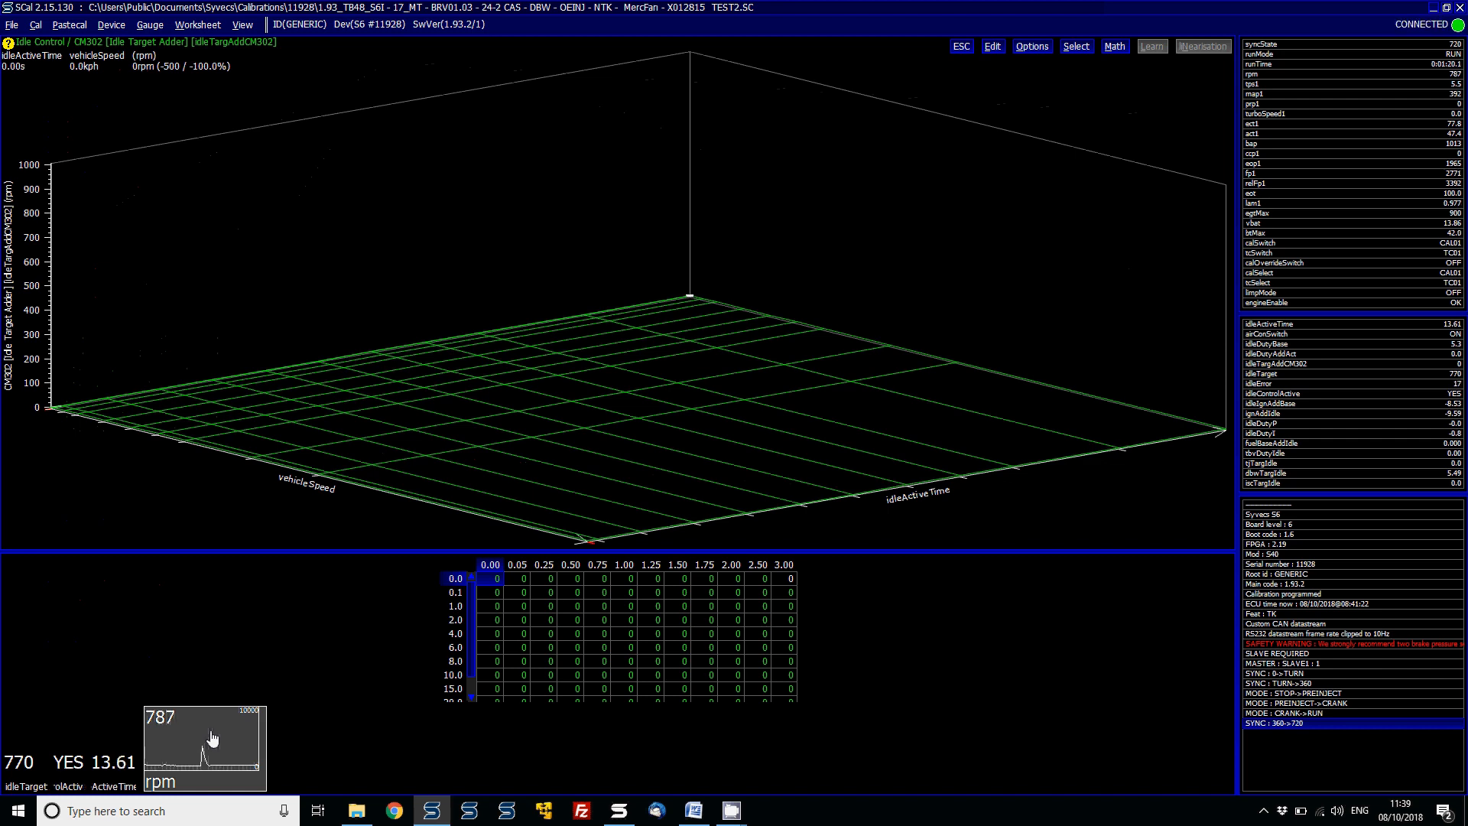
pyautogui.hotkey('shift', 'Down')
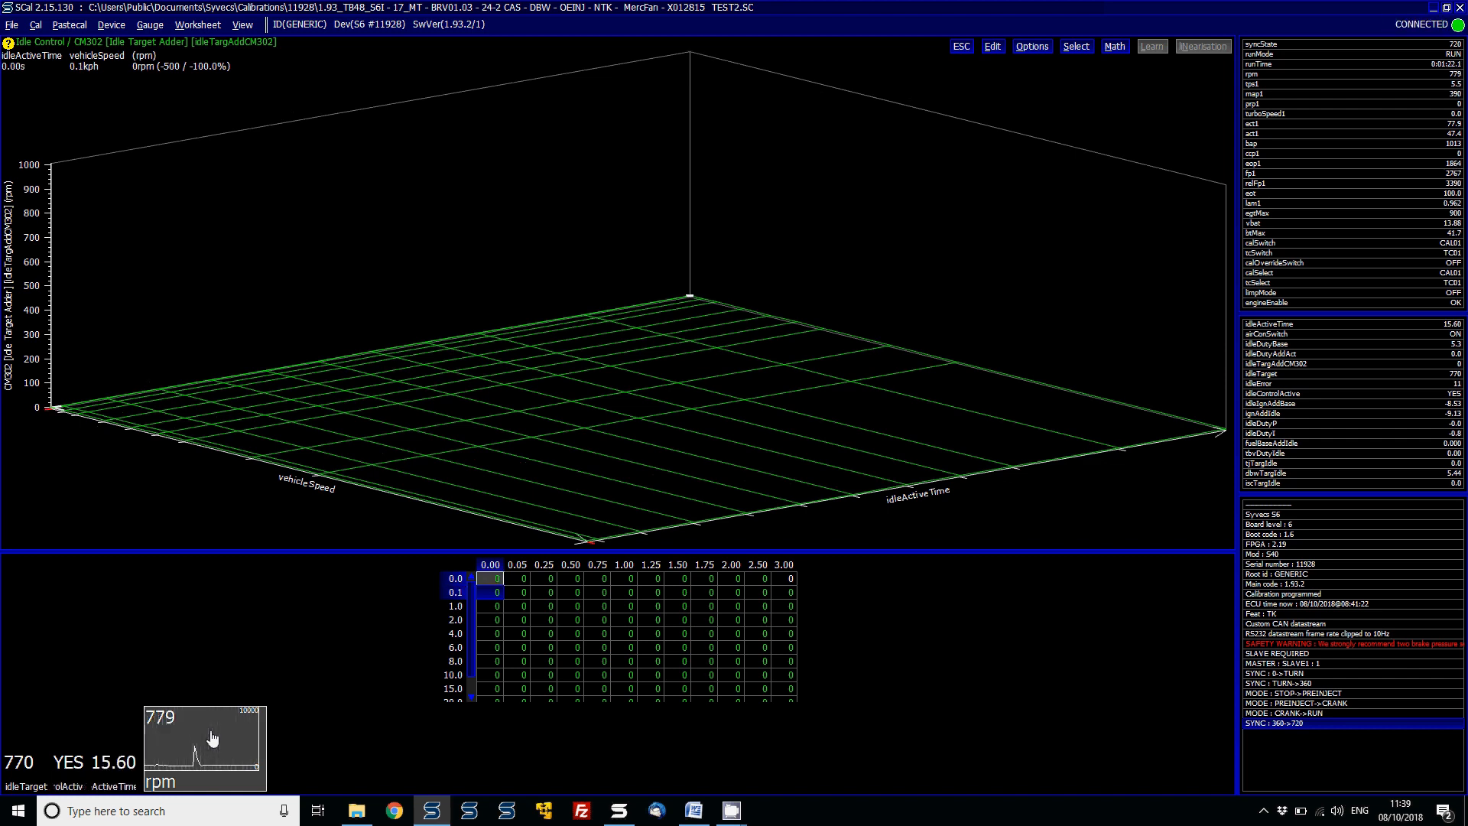
pyautogui.press('Return')
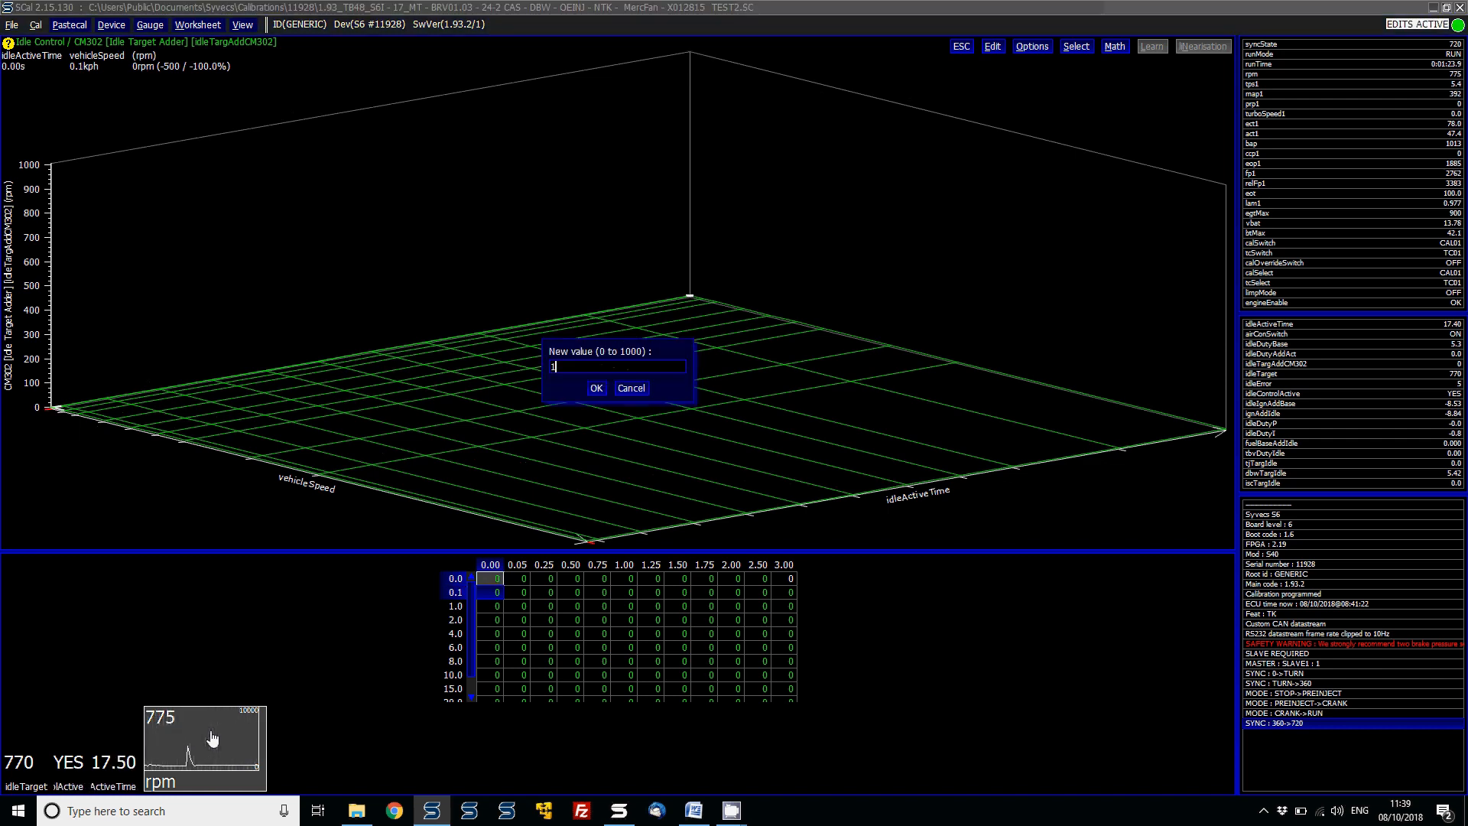
pyautogui.write('1000')
pyautogui.press('Return')
# - Set the CM302 cells at vehicleSpeed 0.0 and 0.1 from idleActiveTime 0.00 to 2.00 to 1000
pyautogui.hotkey('shift', 'Right')
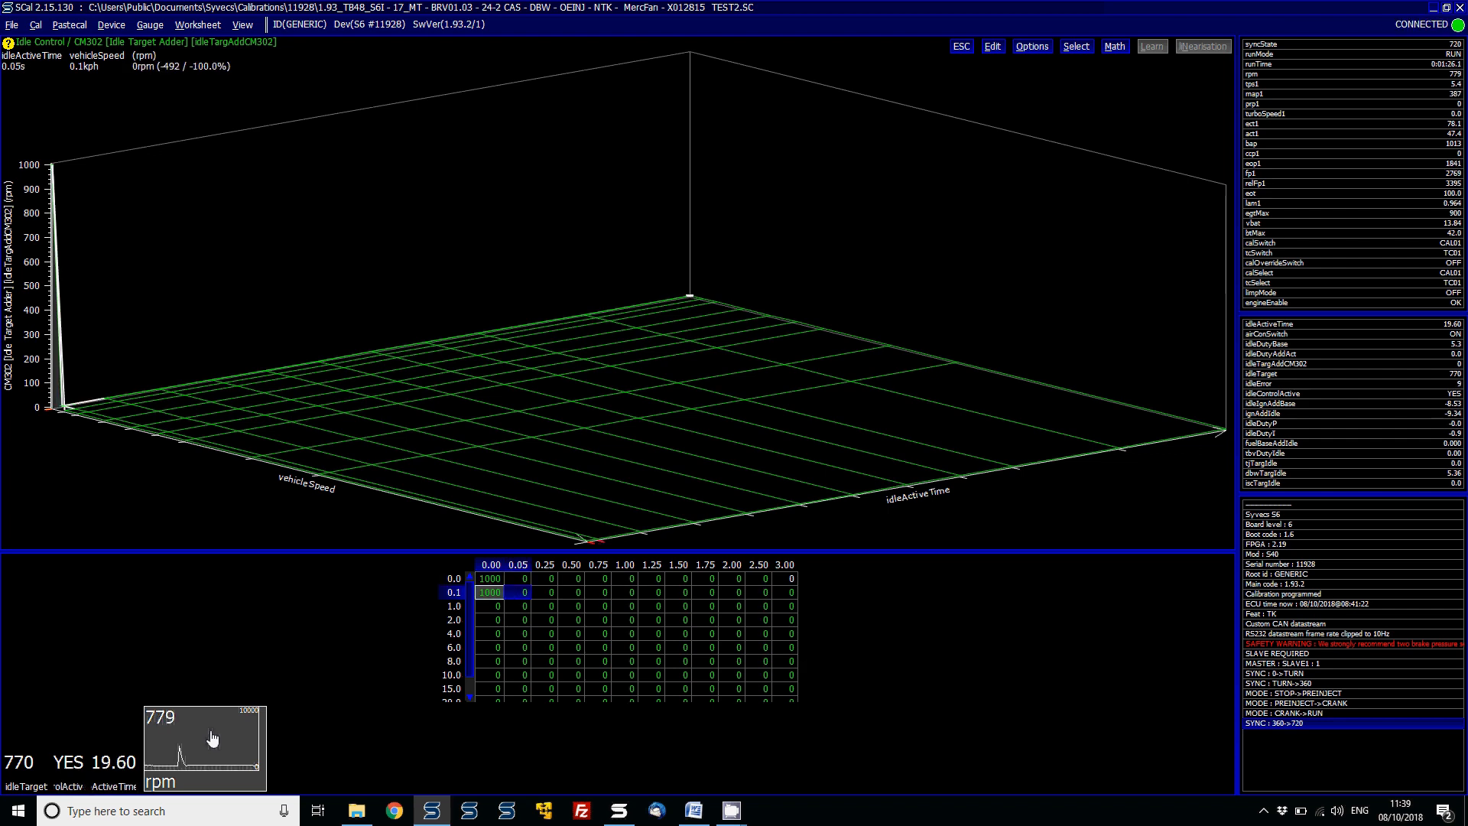
pyautogui.hotkey('shift', 'Right')
pyautogui.hotkey('shift', 'Right')
pyautogui.hotkey('shift', 'Right')
pyautogui.hotkey('shift', 'Right')
pyautogui.hotkey('shift', 'Right')
pyautogui.hotkey('shift', 'Right')
pyautogui.hotkey('shift', 'Right')
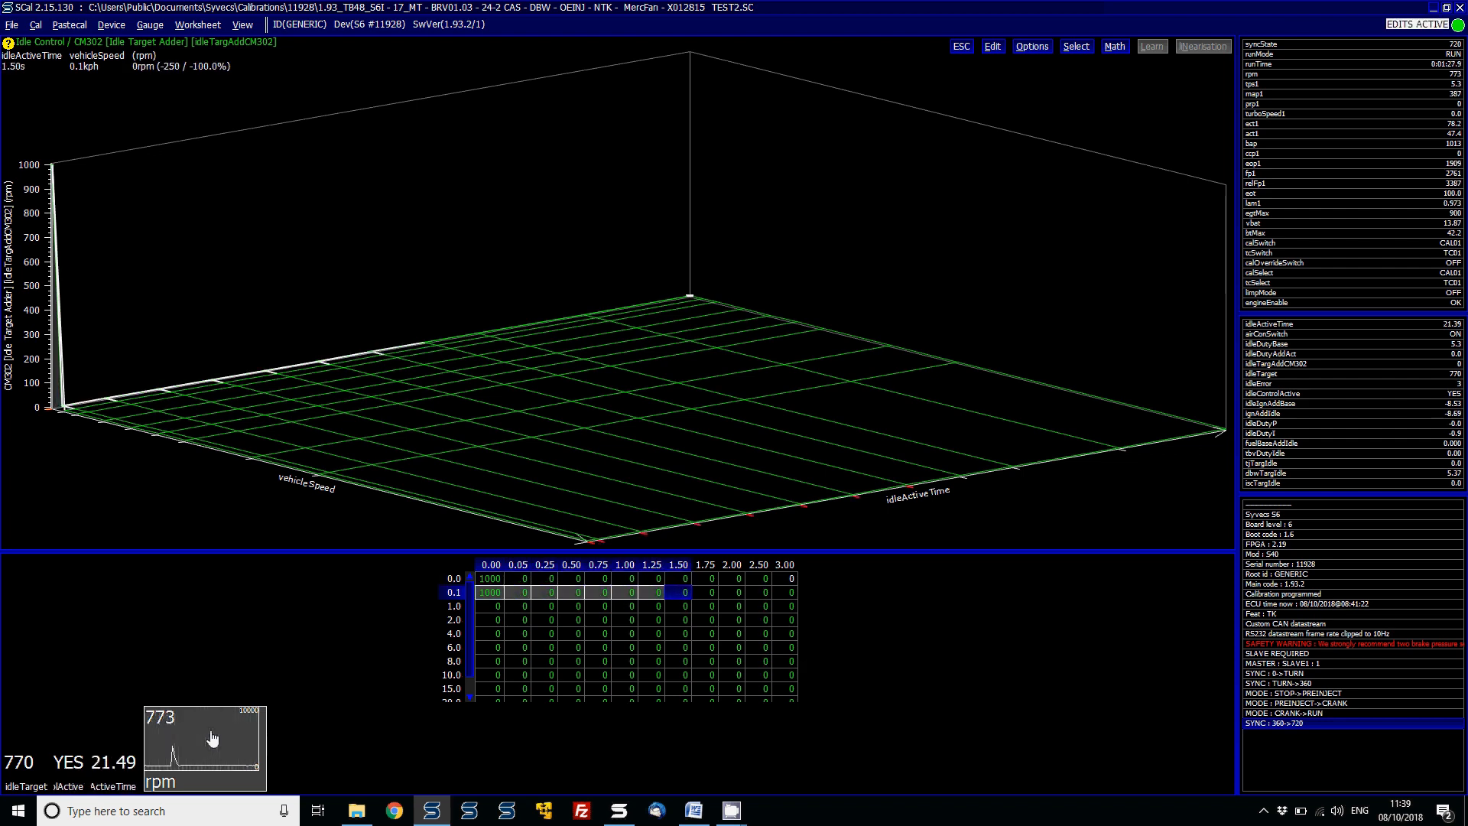
pyautogui.hotkey('shift', 'Up')
pyautogui.hotkey('shift', 'Right')
pyautogui.write('1000')
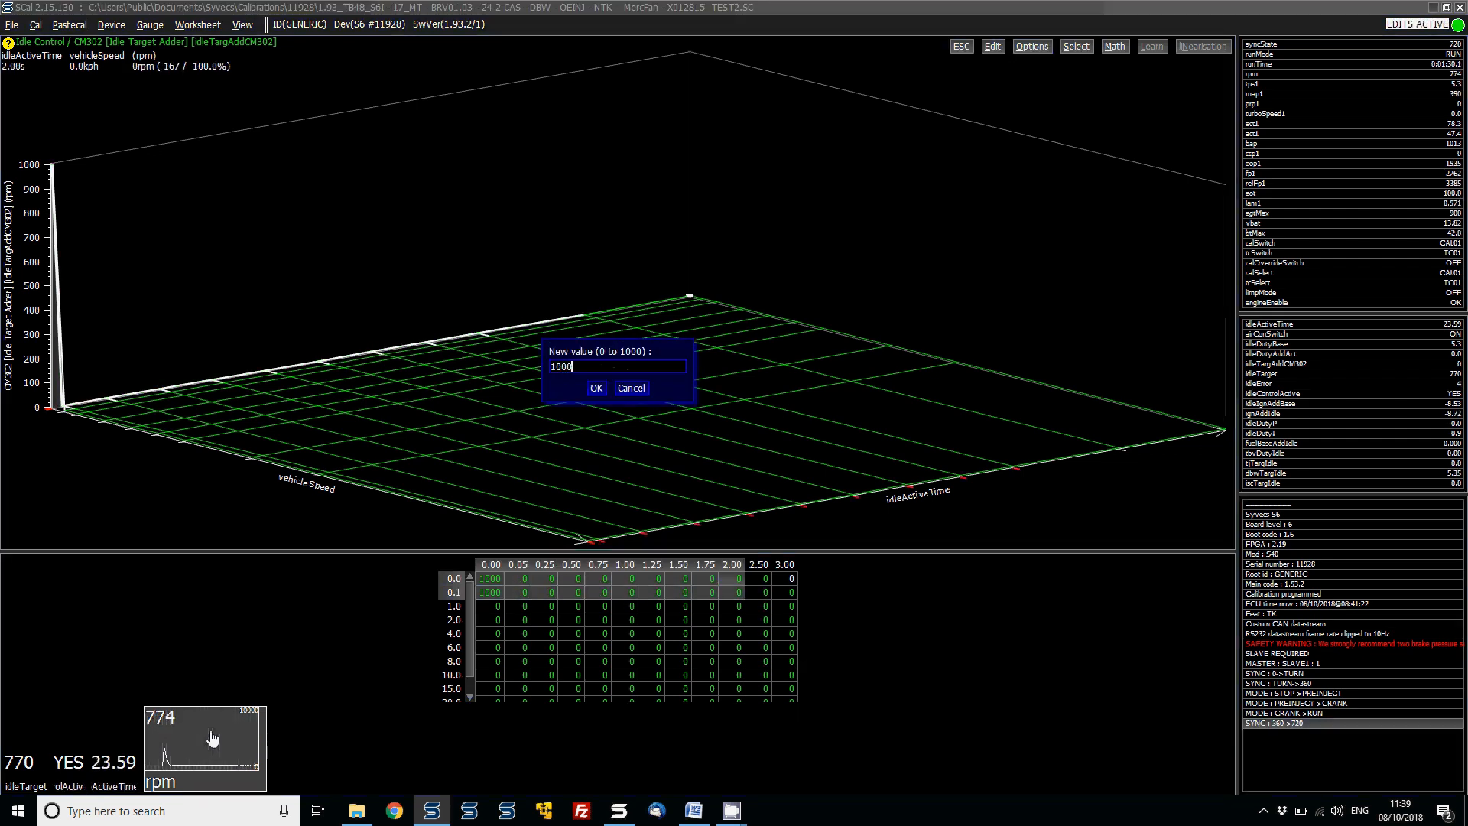
pyautogui.press('Return')
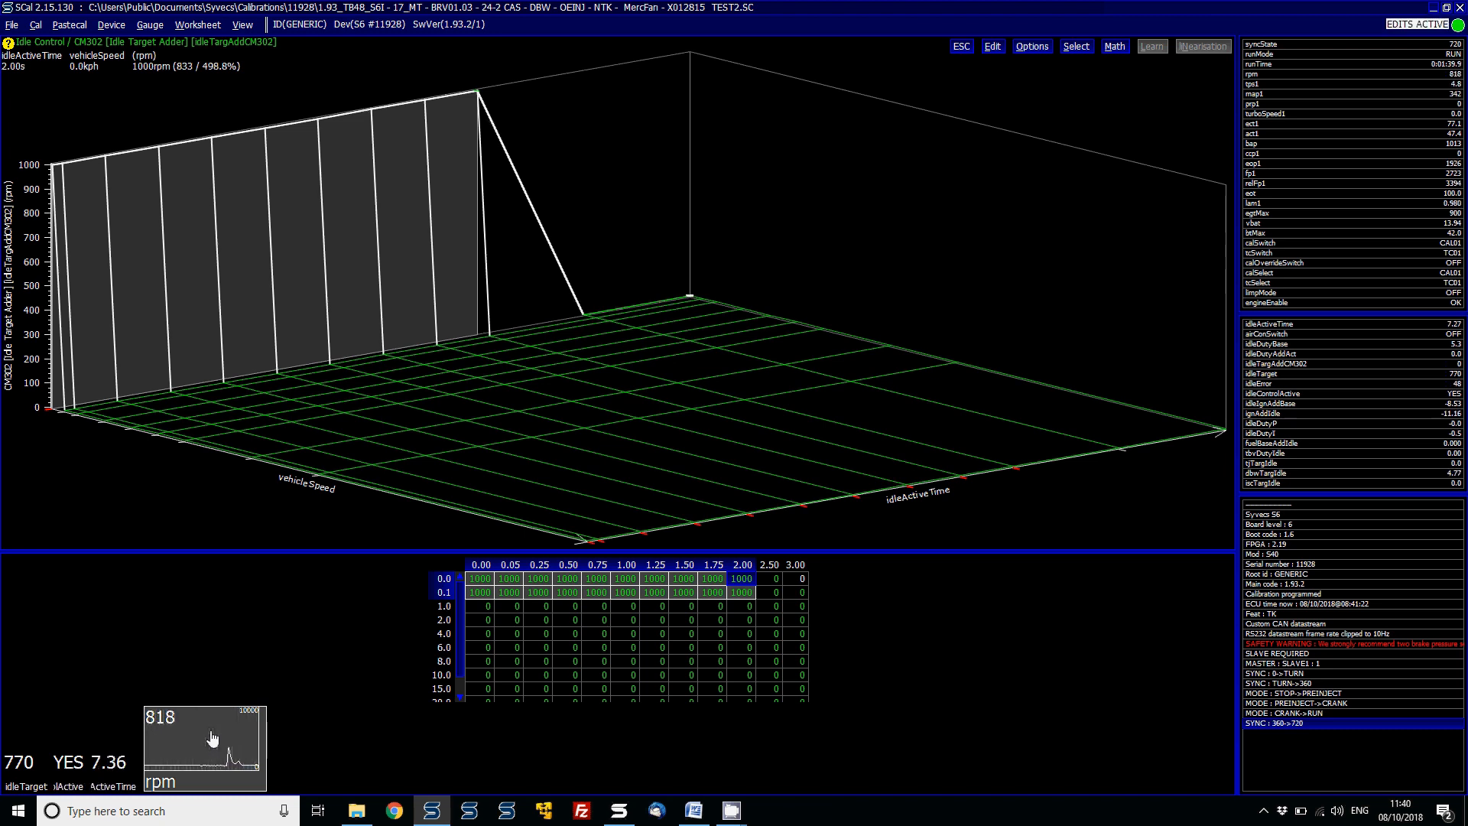
# - Interpolate the CM302 rows at vehicleSpeed 0.0 and 0.1 across idleActiveTime 0.00 to 3.00, then close the map
pyautogui.press('Right')
pyautogui.hotkey('shift', 'Left')
pyautogui.hotkey('shift', 'Left')
pyautogui.hotkey('shift', 'Left')
pyautogui.hotkey('shift', 'Left')
pyautogui.hotkey('shift', 'Left')
pyautogui.hotkey('shift', 'Left')
pyautogui.hotkey('shift', 'Left')
pyautogui.hotkey('shift', 'Left')
pyautogui.hotkey('shift', 'Left')
pyautogui.hotkey('shift', 'Left')
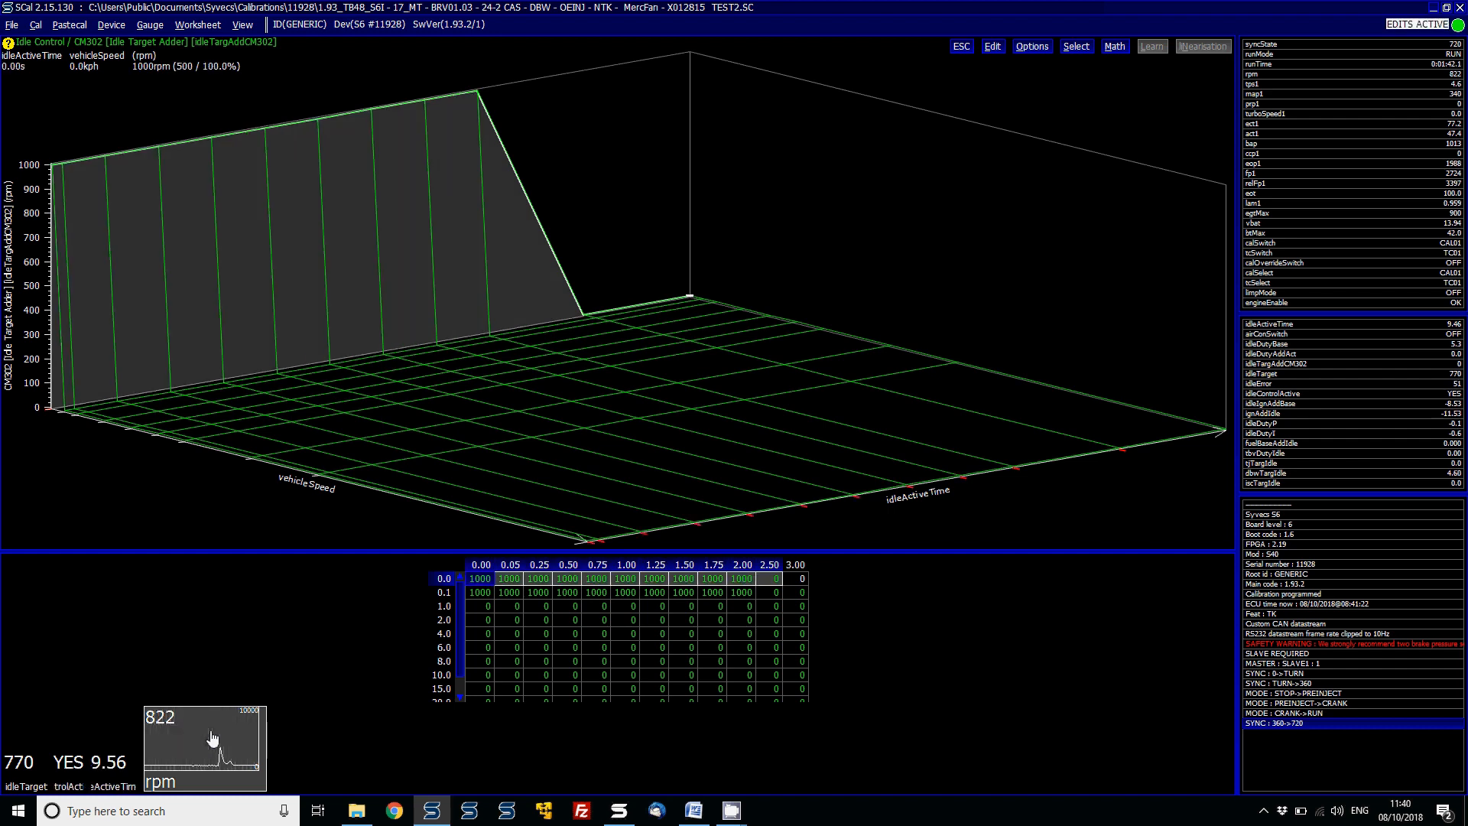
pyautogui.hotkey('shift', 'Down')
pyautogui.press('h')
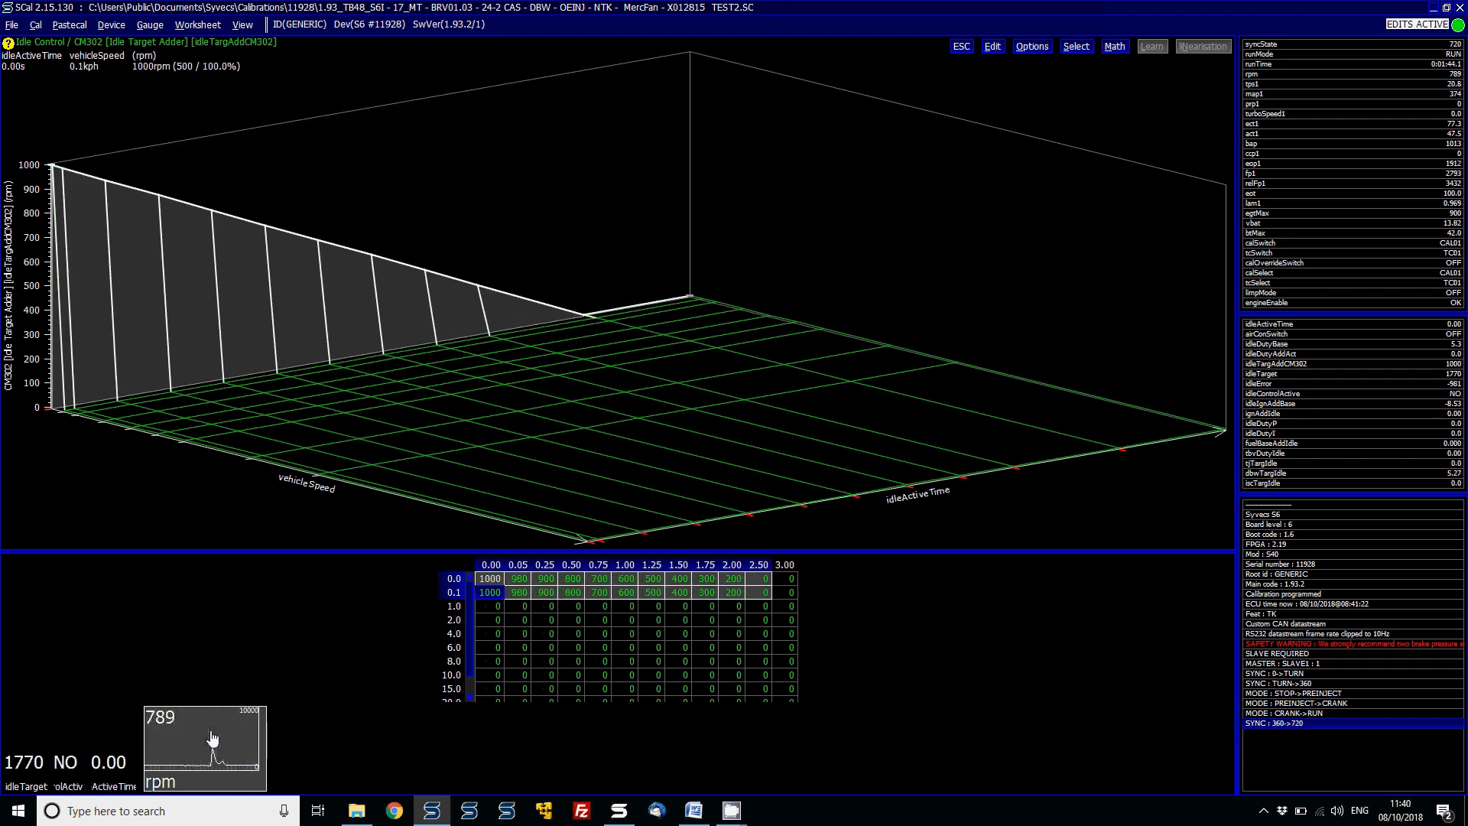
pyautogui.press('Right')
pyautogui.press('Right')
pyautogui.press('Right')
pyautogui.press('Right')
pyautogui.press('Right')
pyautogui.press('Right')
pyautogui.press('Right')
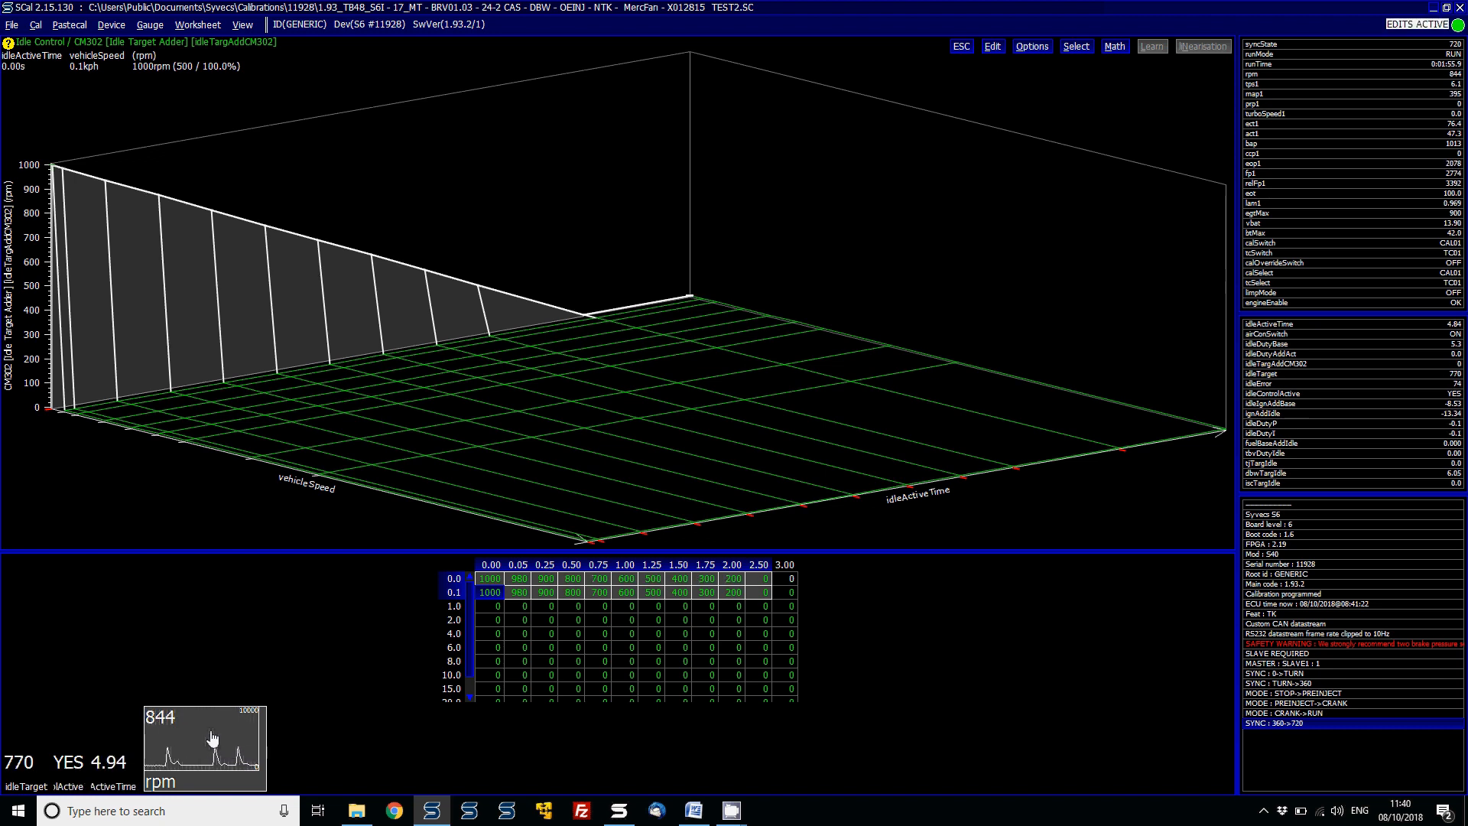
pyautogui.press('Escape')
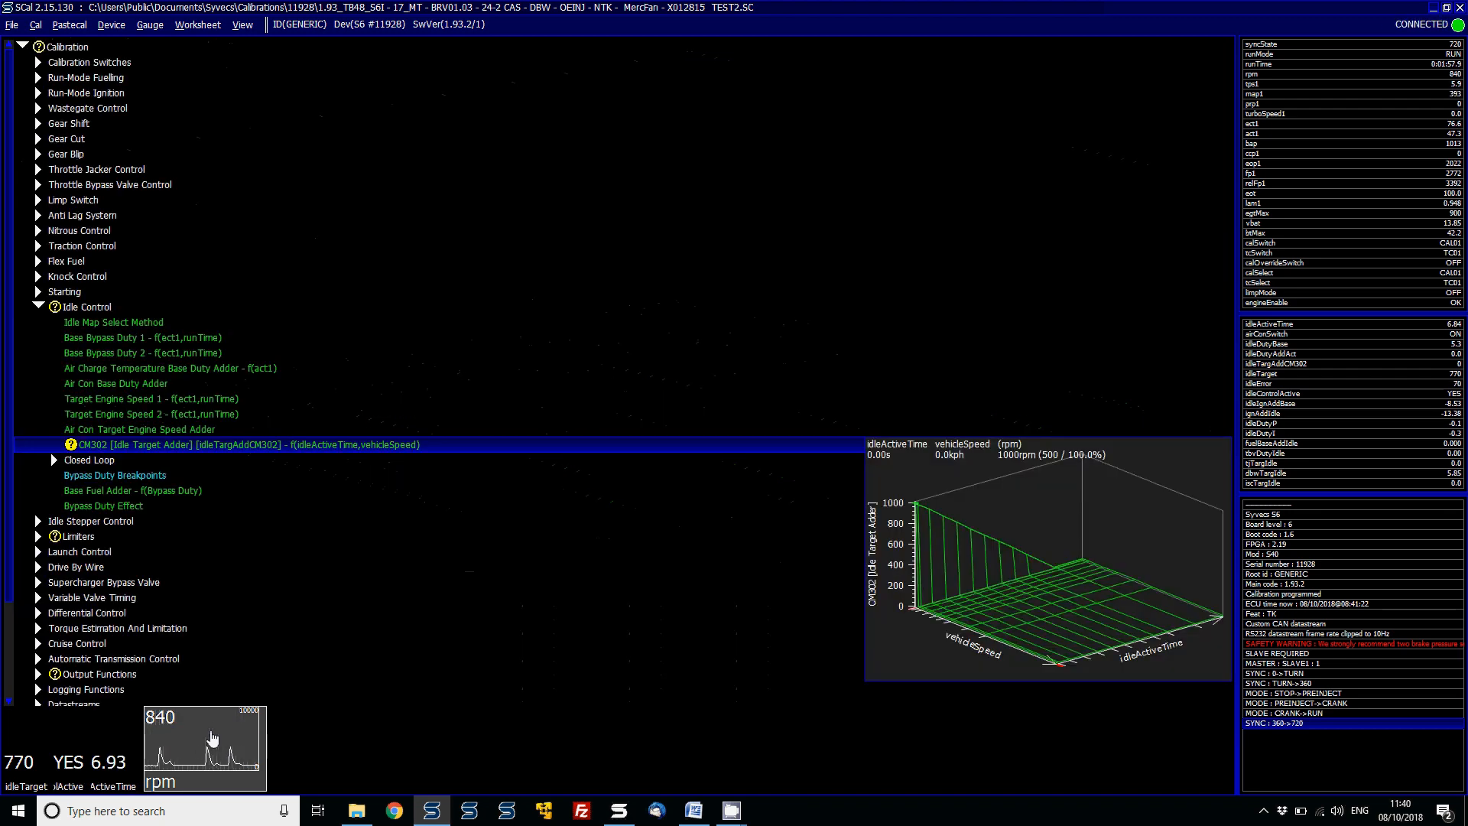
pyautogui.press('Down')
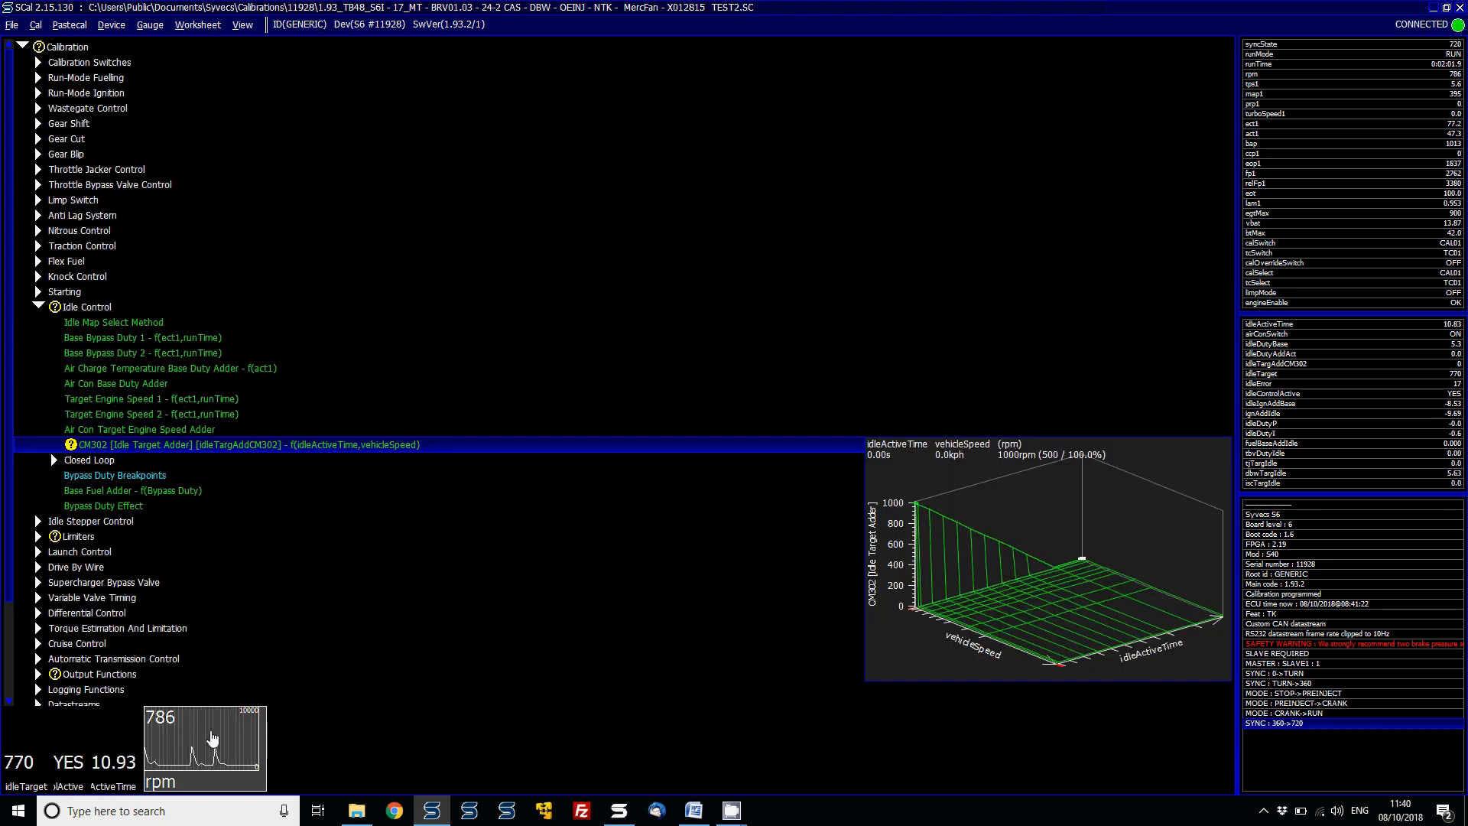
pyautogui.press('Return')
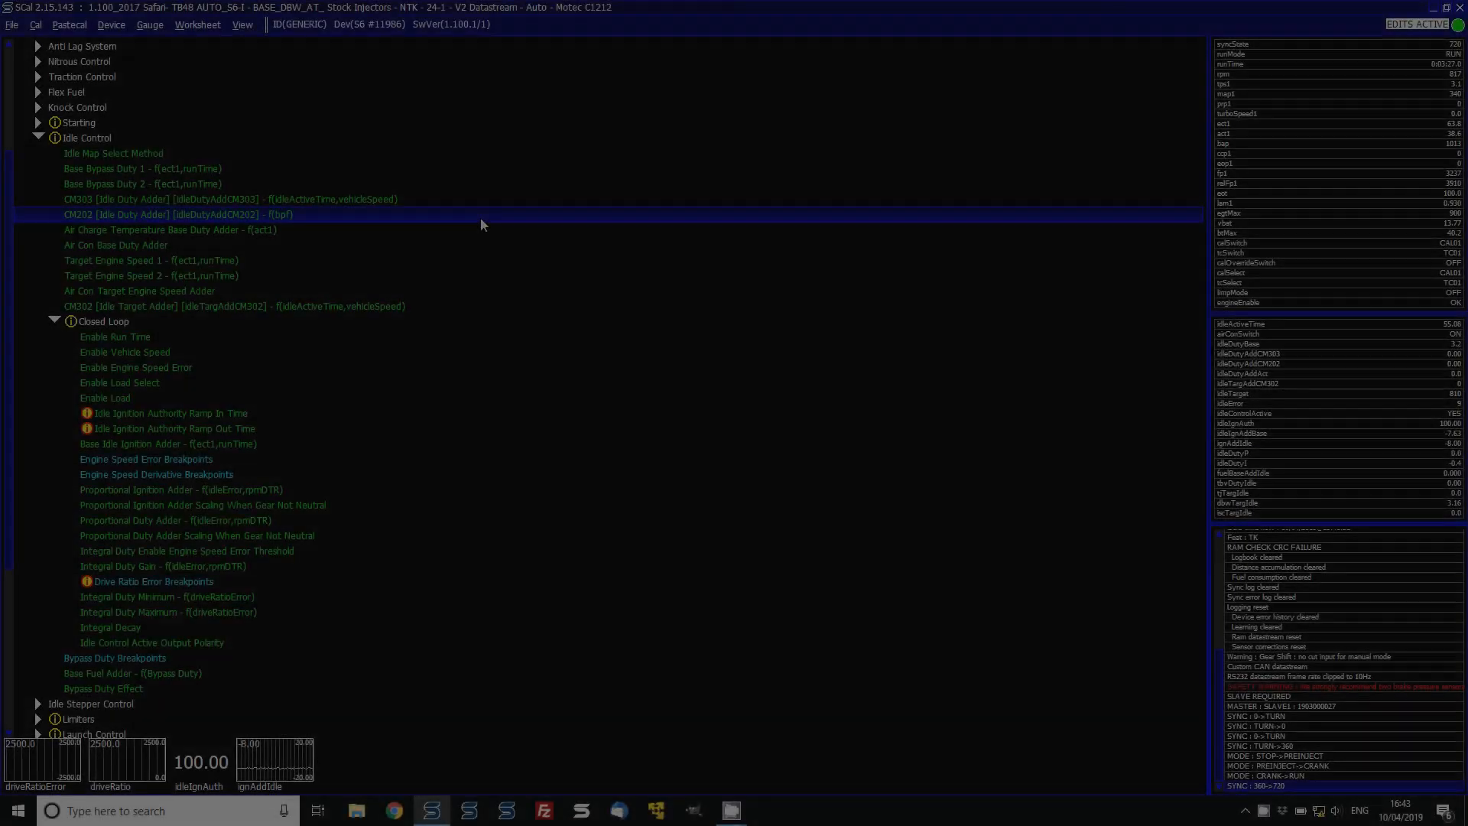
pyautogui.moveTo(480, 217)
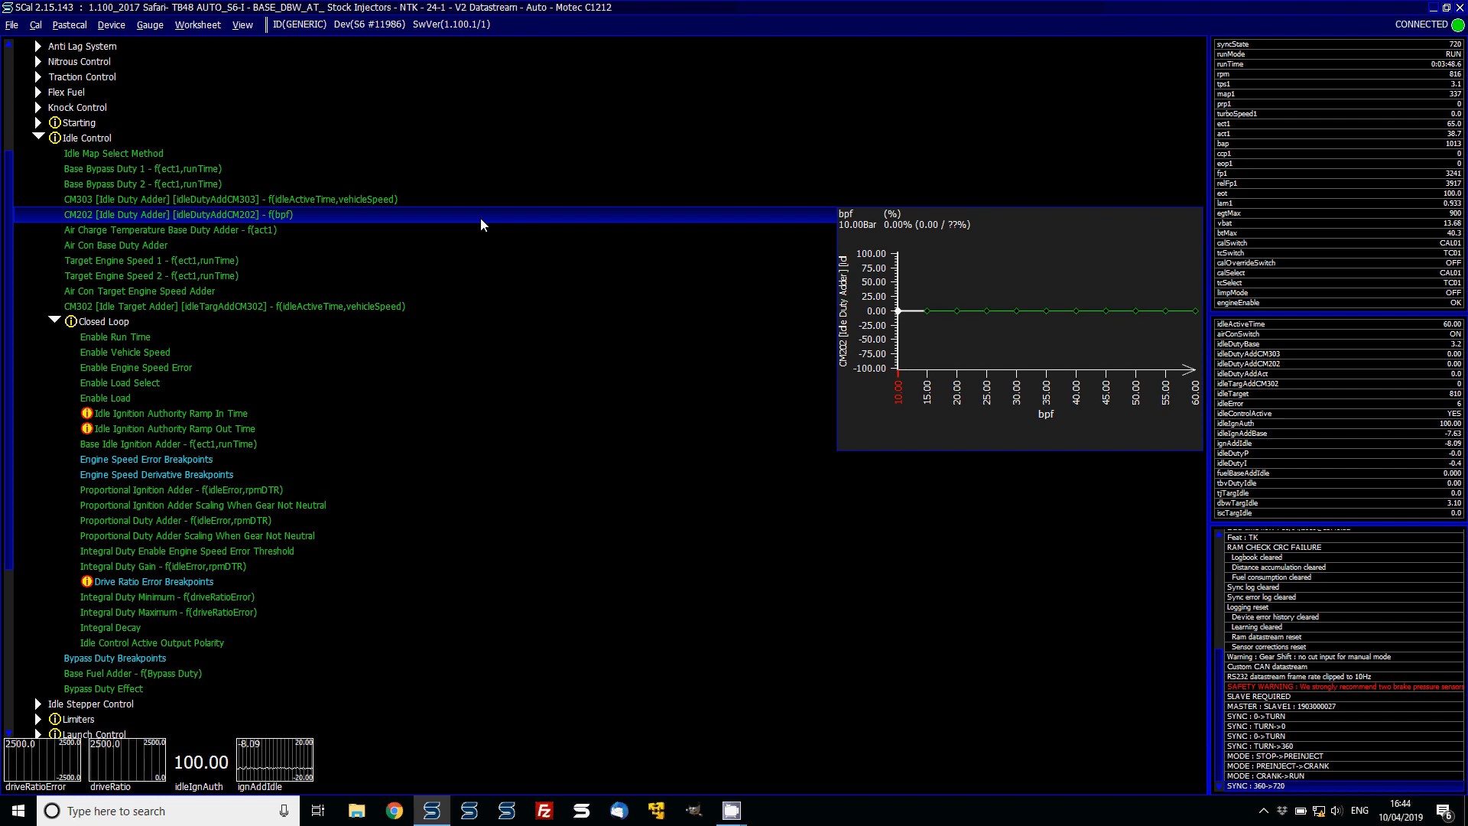
# - Set Idle Ignition Authority Ramp In Time to 5.12 s
pyautogui.click(223, 417)
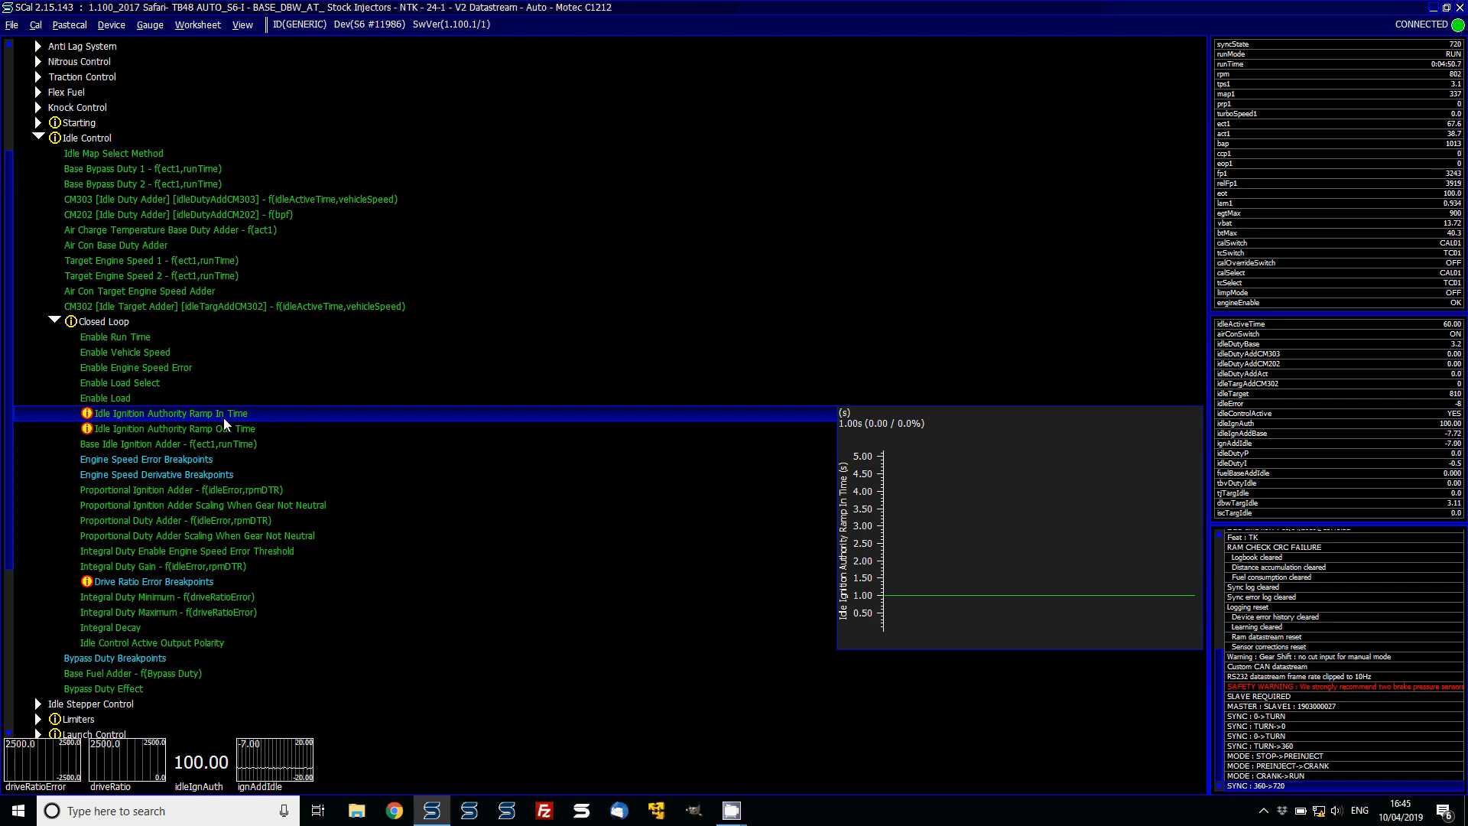
pyautogui.doubleClick(223, 418)
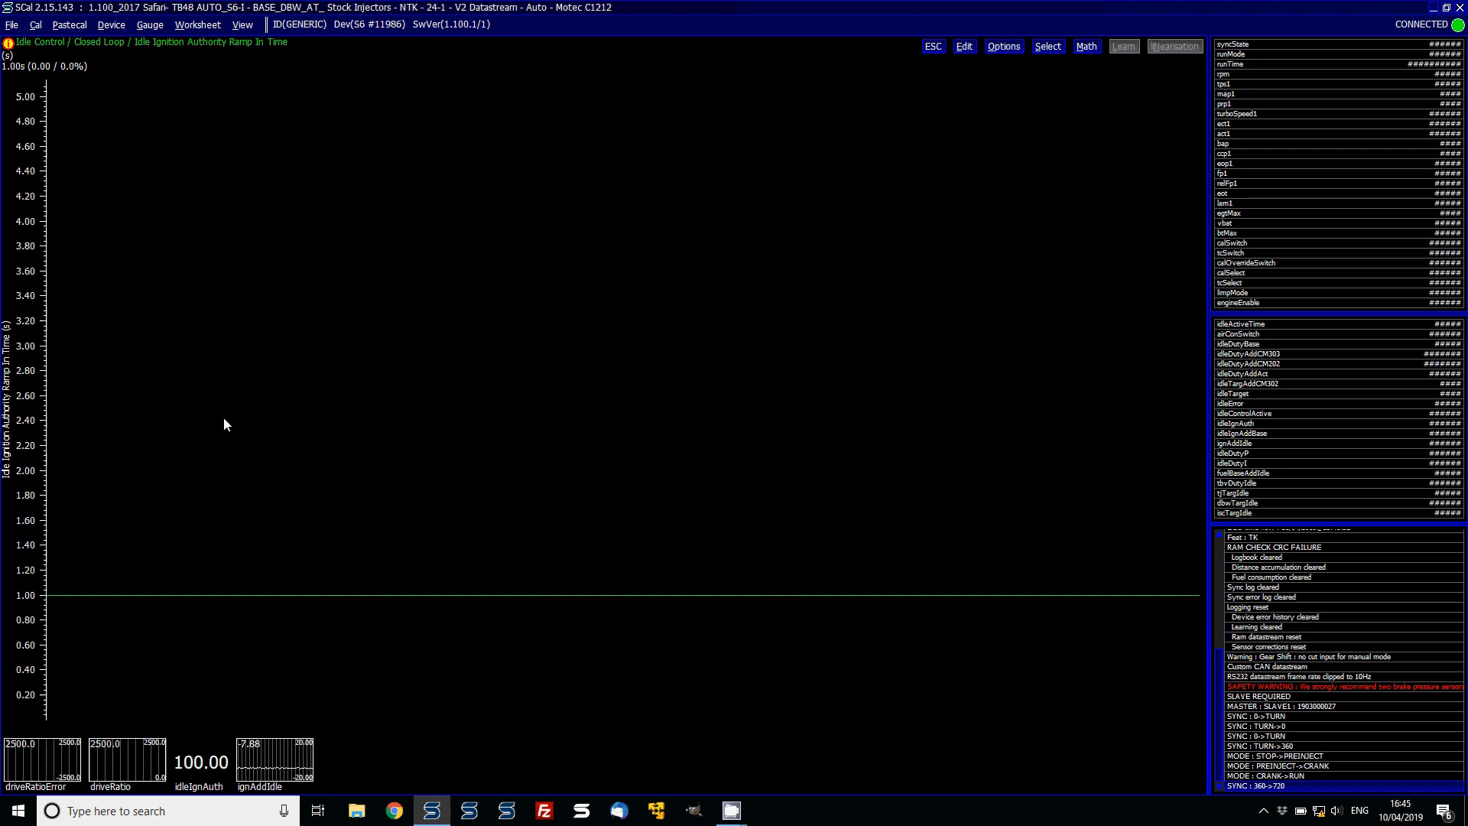
pyautogui.write('6')
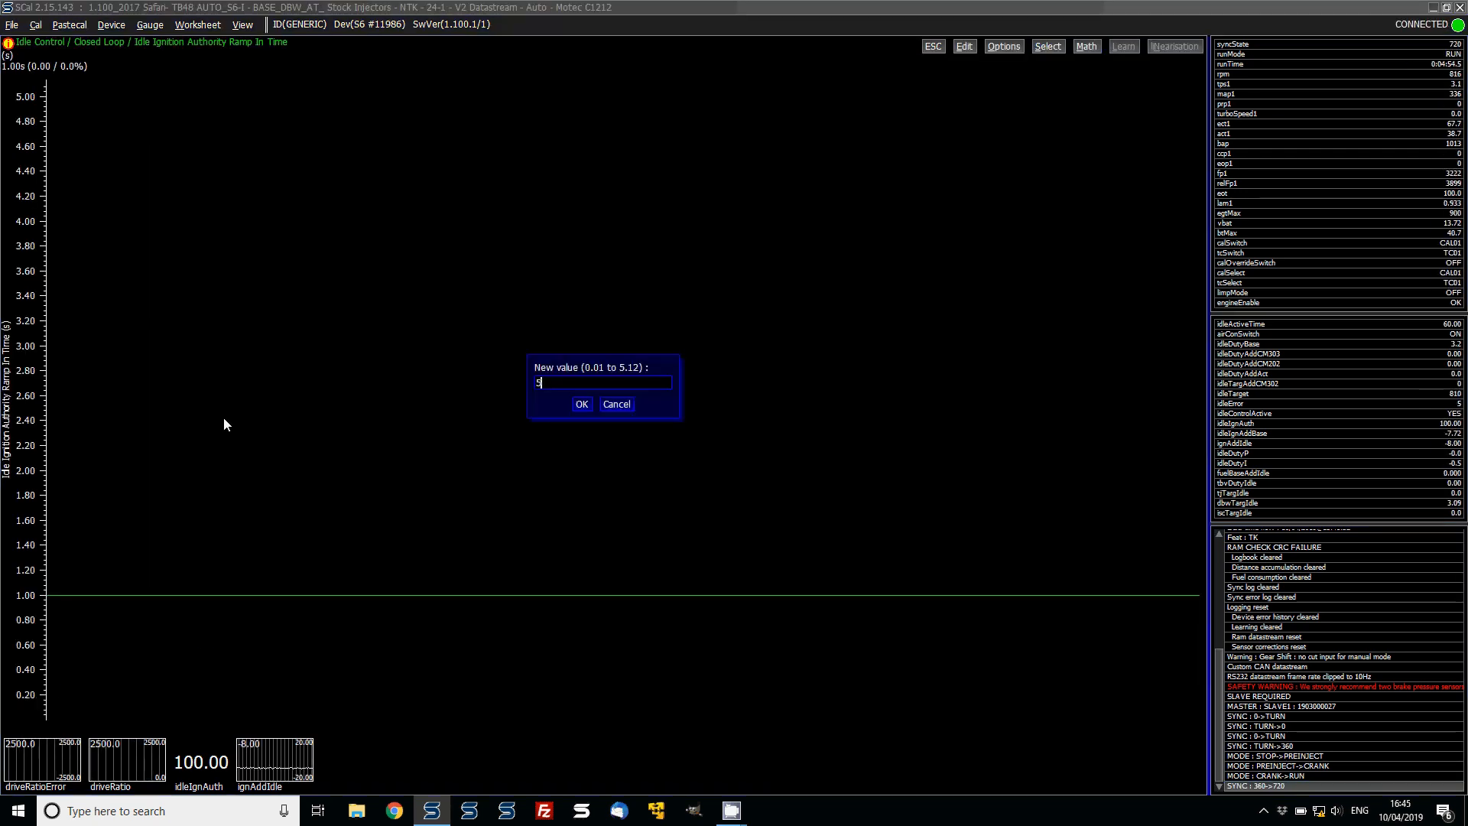
pyautogui.press('Return')
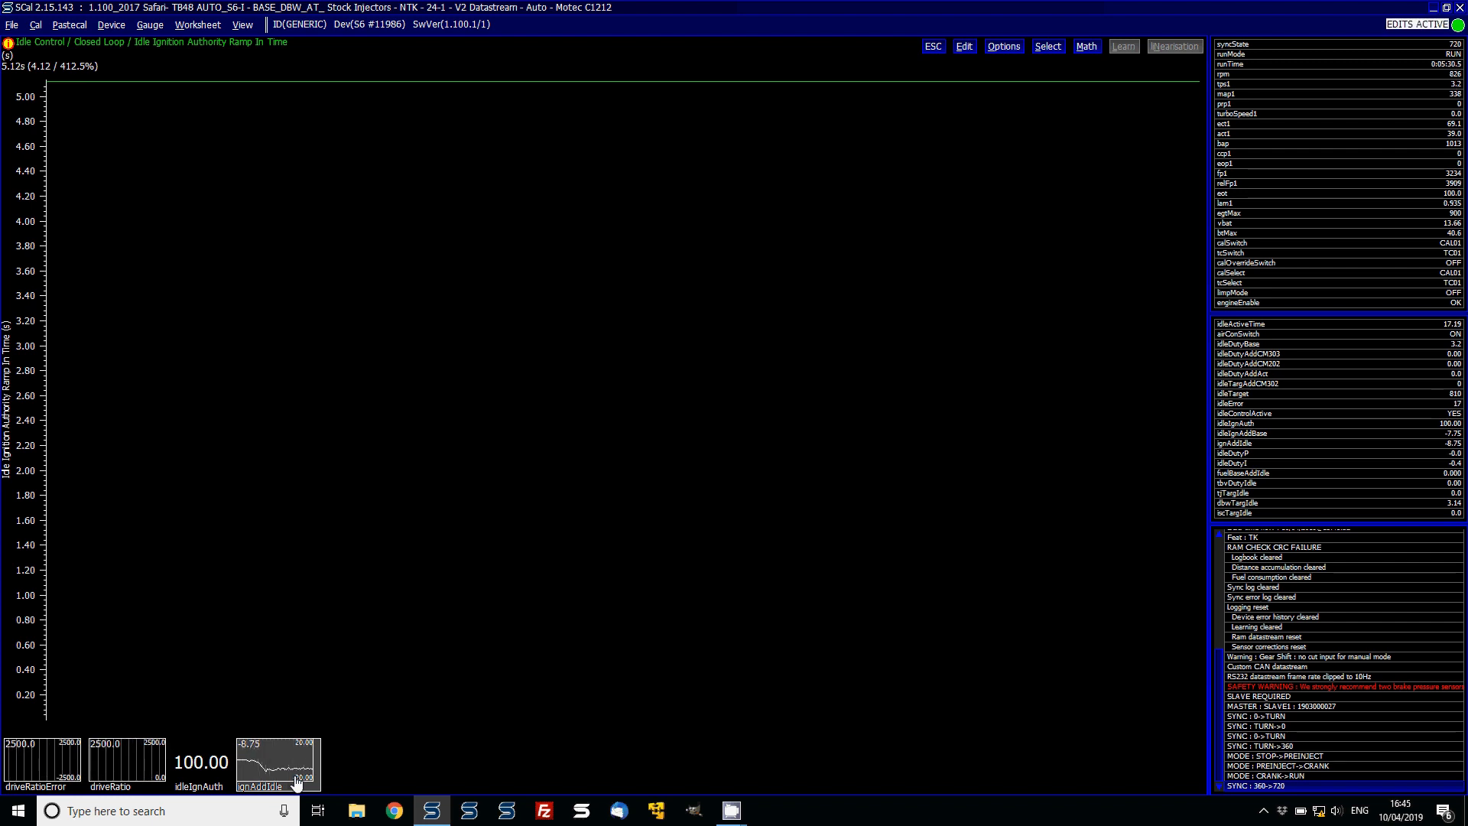
# - Set Idle Ignition Authority Ramp In Time to 1 s and close it
pyautogui.write('1')
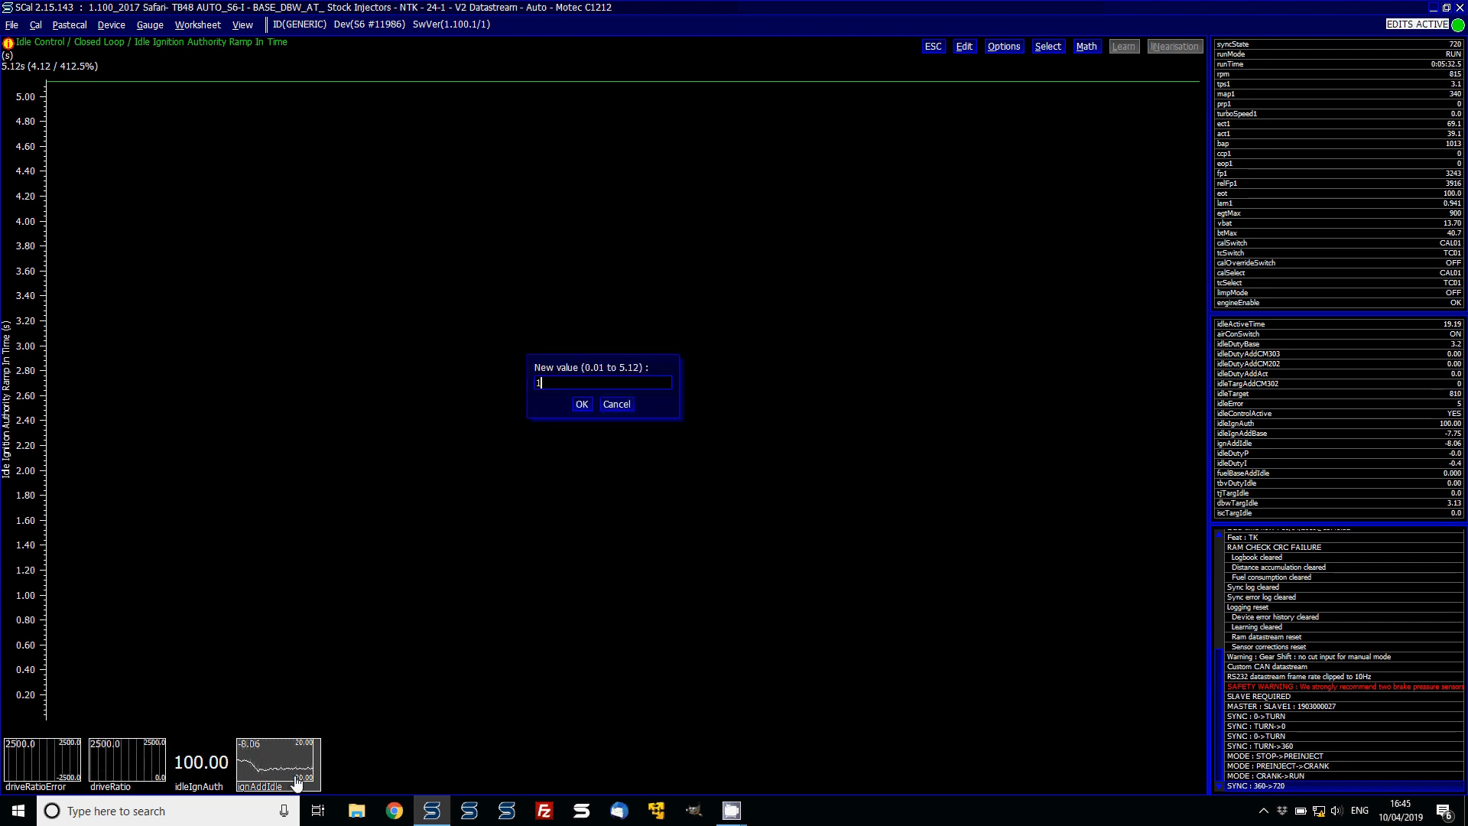
pyautogui.press('Return')
pyautogui.press('Escape')
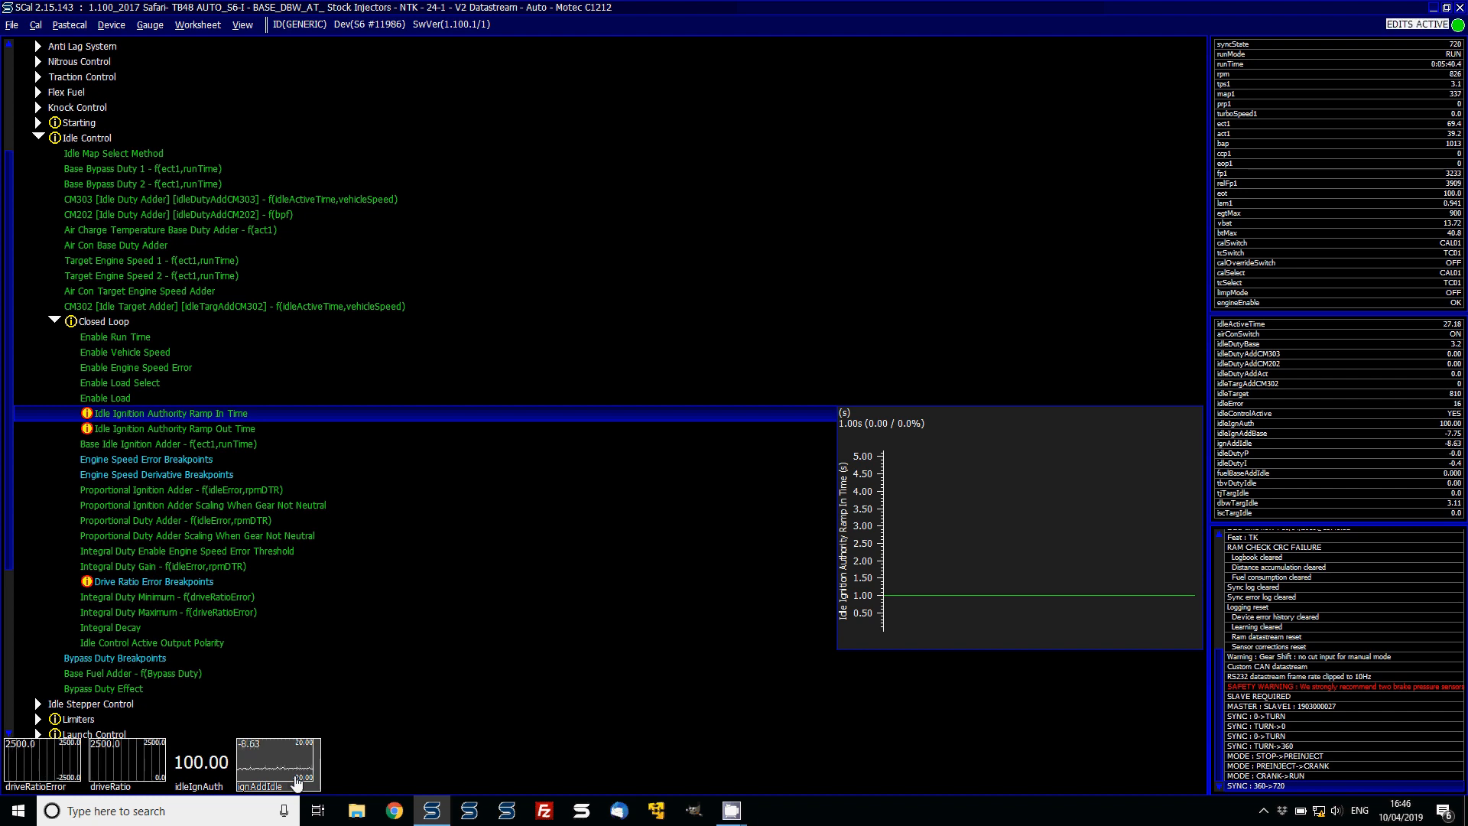
# - Browse the Idle Control closed-loop settings and the rest of the calibration tree
pyautogui.press('Down')
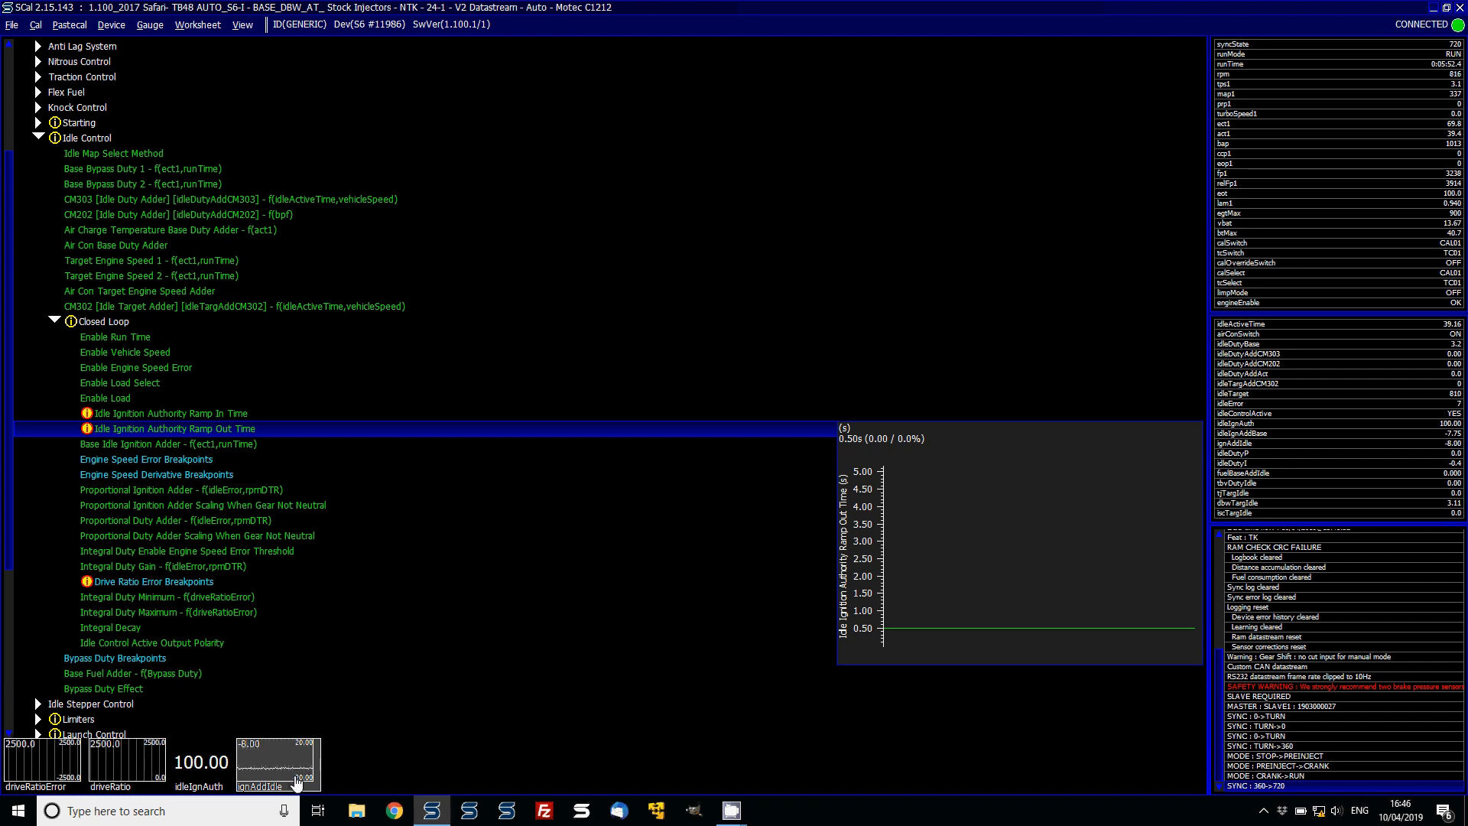
pyautogui.press('Up')
pyautogui.press('Up')
pyautogui.press('Up')
pyautogui.press('Up')
pyautogui.press('Up')
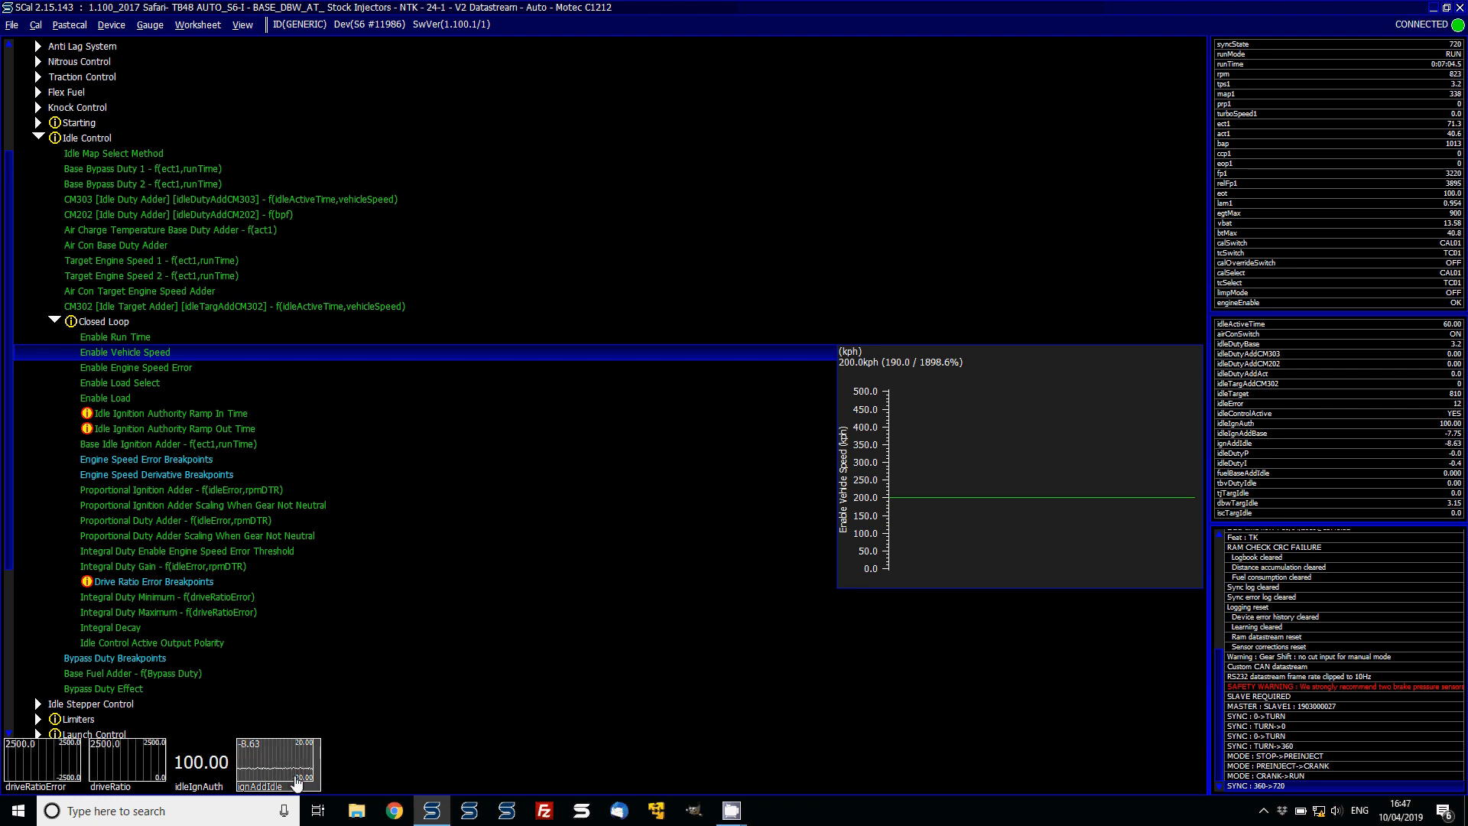
pyautogui.press('Down')
pyautogui.press('Down')
pyautogui.press('Down')
pyautogui.press('Down')
pyautogui.press('Down')
pyautogui.press('Down')
pyautogui.press('Down')
pyautogui.press('Down')
pyautogui.press('Down')
pyautogui.press('Down')
pyautogui.press('Down')
pyautogui.press('Down')
pyautogui.press('Down')
pyautogui.press('Down')
pyautogui.press('Down')
pyautogui.press('Down')
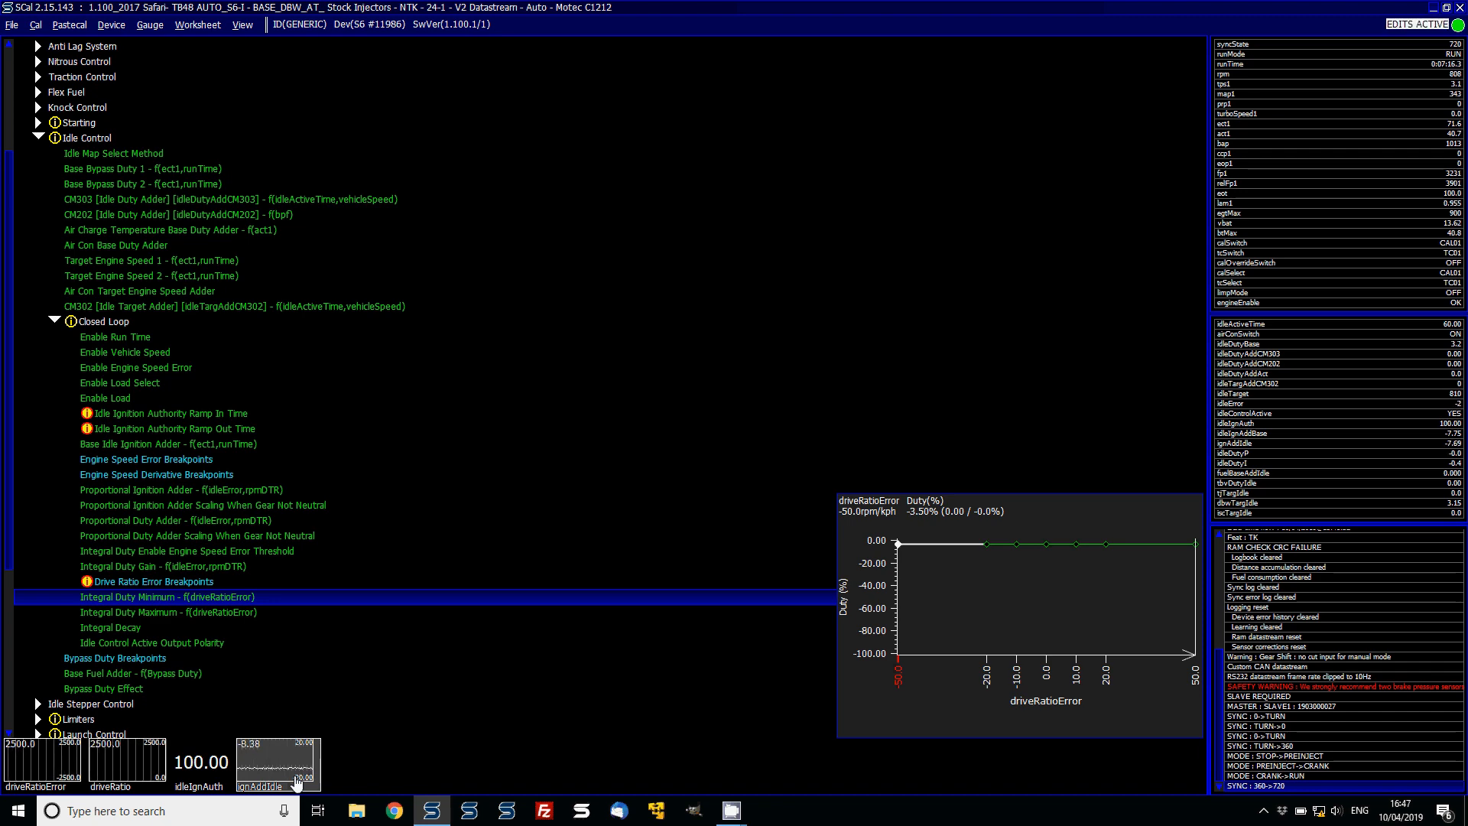
pyautogui.press('End')
pyautogui.press('Up')
pyautogui.press('Up')
pyautogui.press('Up')
pyautogui.press('Up')
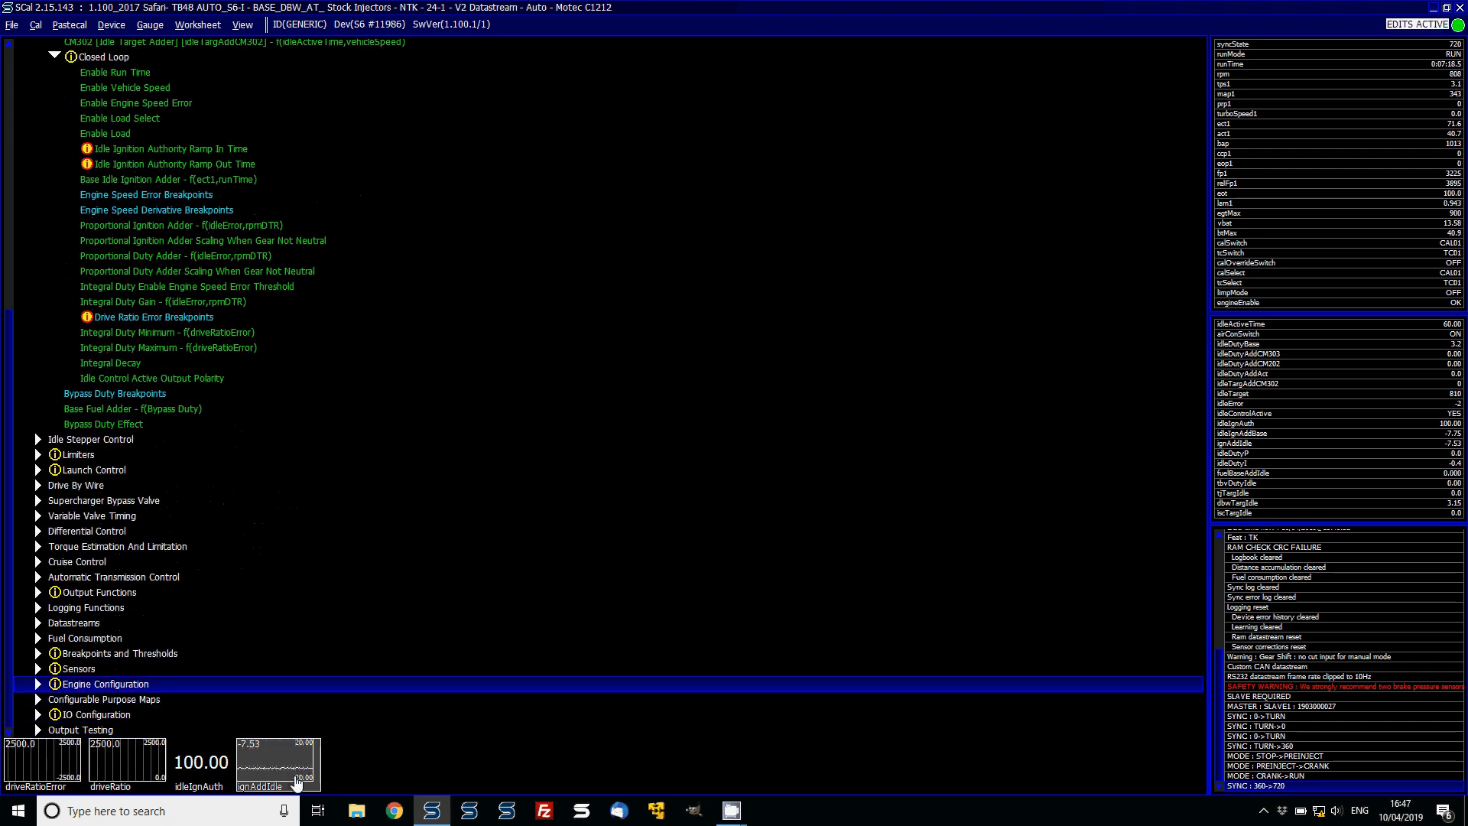
# - Examine the Gear Position Drive Ratios table and the Enable Gear Position From Wheel Speed setting under Sensors
pyautogui.press('Right')
pyautogui.press('Down')
pyautogui.press('Right')
pyautogui.press('pagedown')
pyautogui.press('Up')
pyautogui.press('Up')
pyautogui.press('Up')
pyautogui.press('Up')
pyautogui.press('Up')
pyautogui.press('Up')
pyautogui.press('Up')
pyautogui.press('Up')
pyautogui.press('Up')
pyautogui.press('Up')
pyautogui.press('Up')
pyautogui.press('Up')
pyautogui.press('Up')
pyautogui.press('Up')
pyautogui.press('Up')
pyautogui.press('Up')
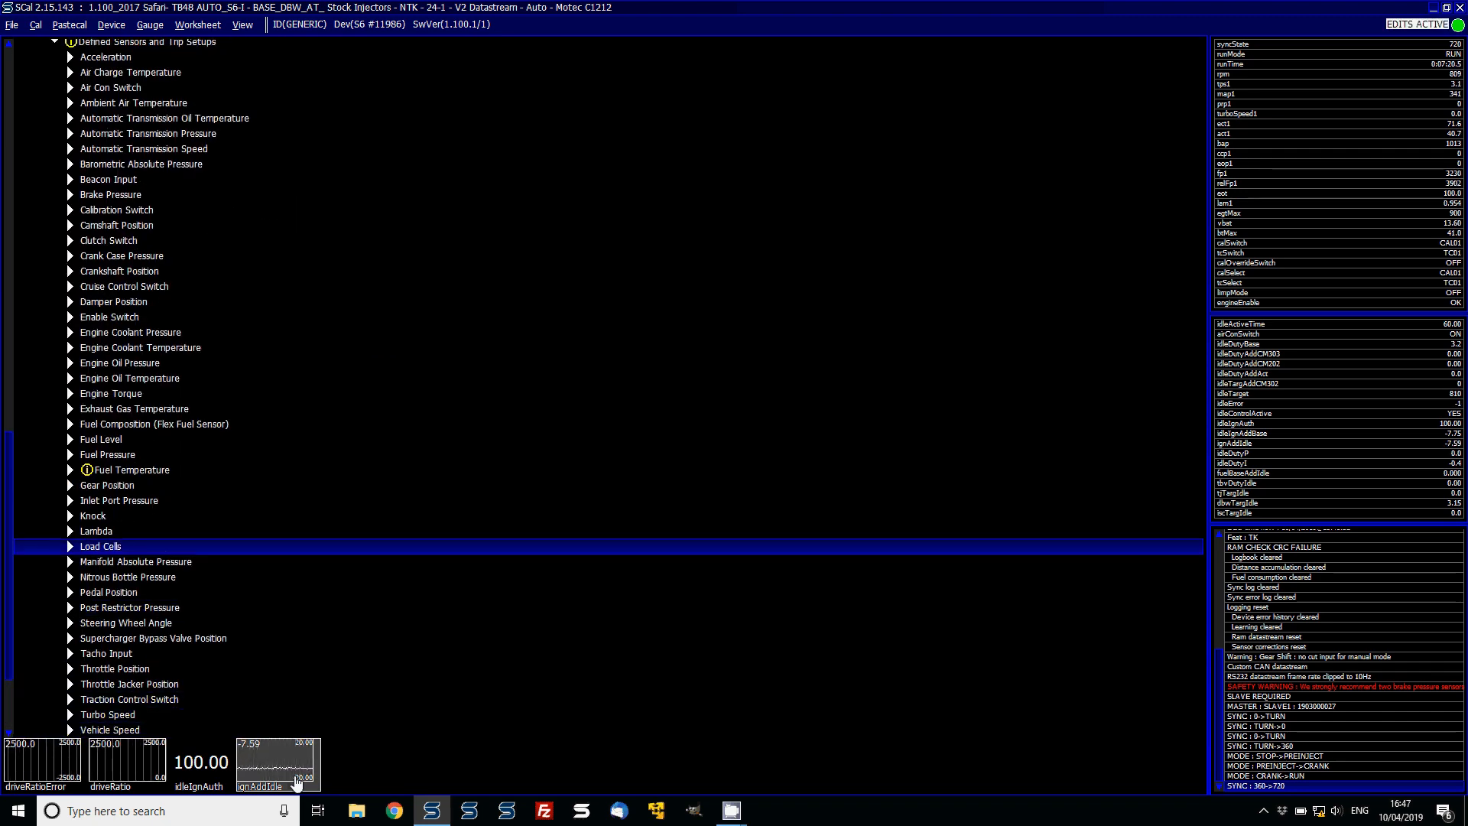
pyautogui.press('Right')
pyautogui.press('Down')
pyautogui.press('Down')
pyautogui.press('Down')
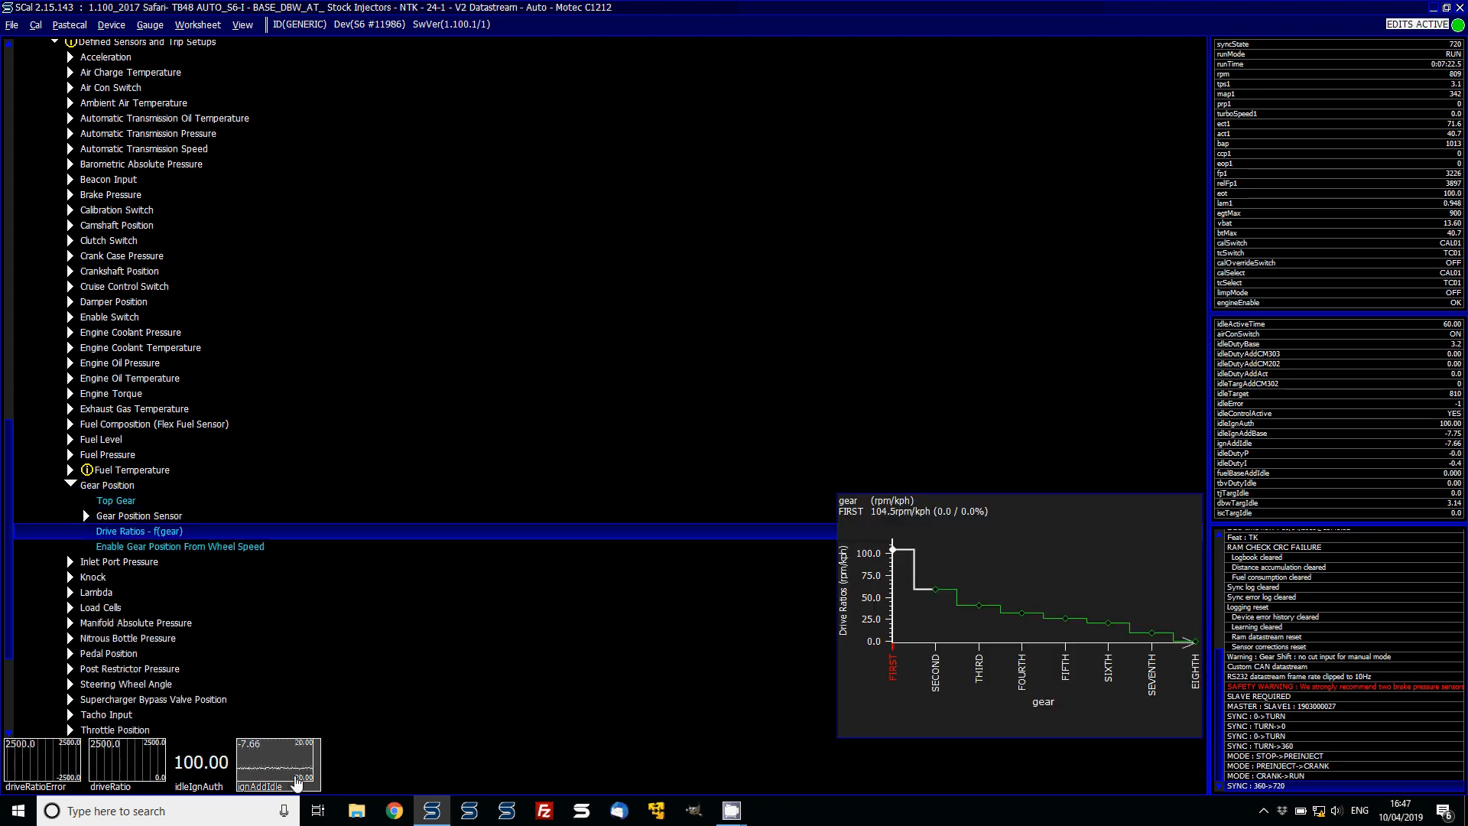
pyautogui.press('Return')
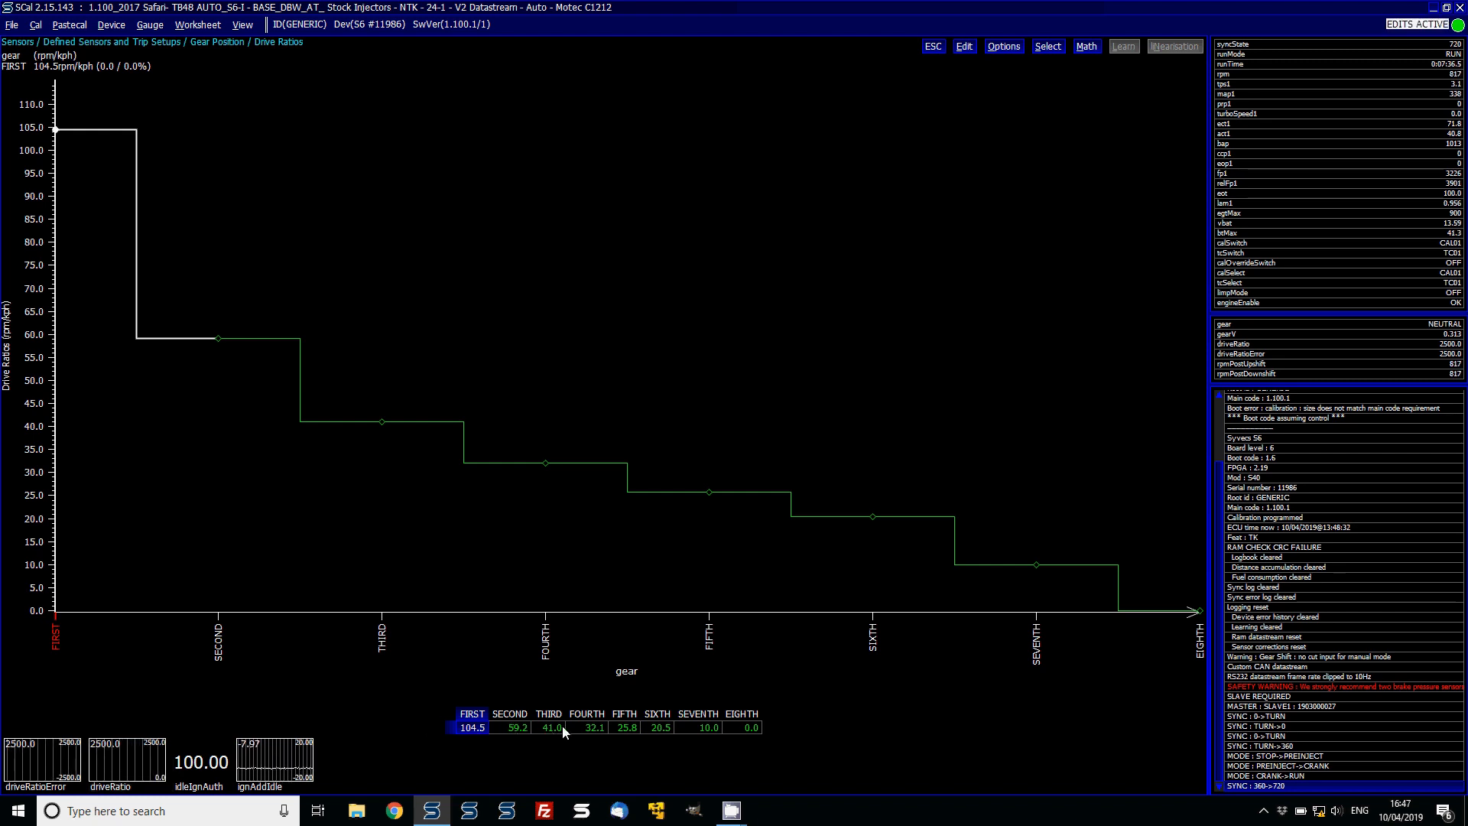
pyautogui.press('Escape')
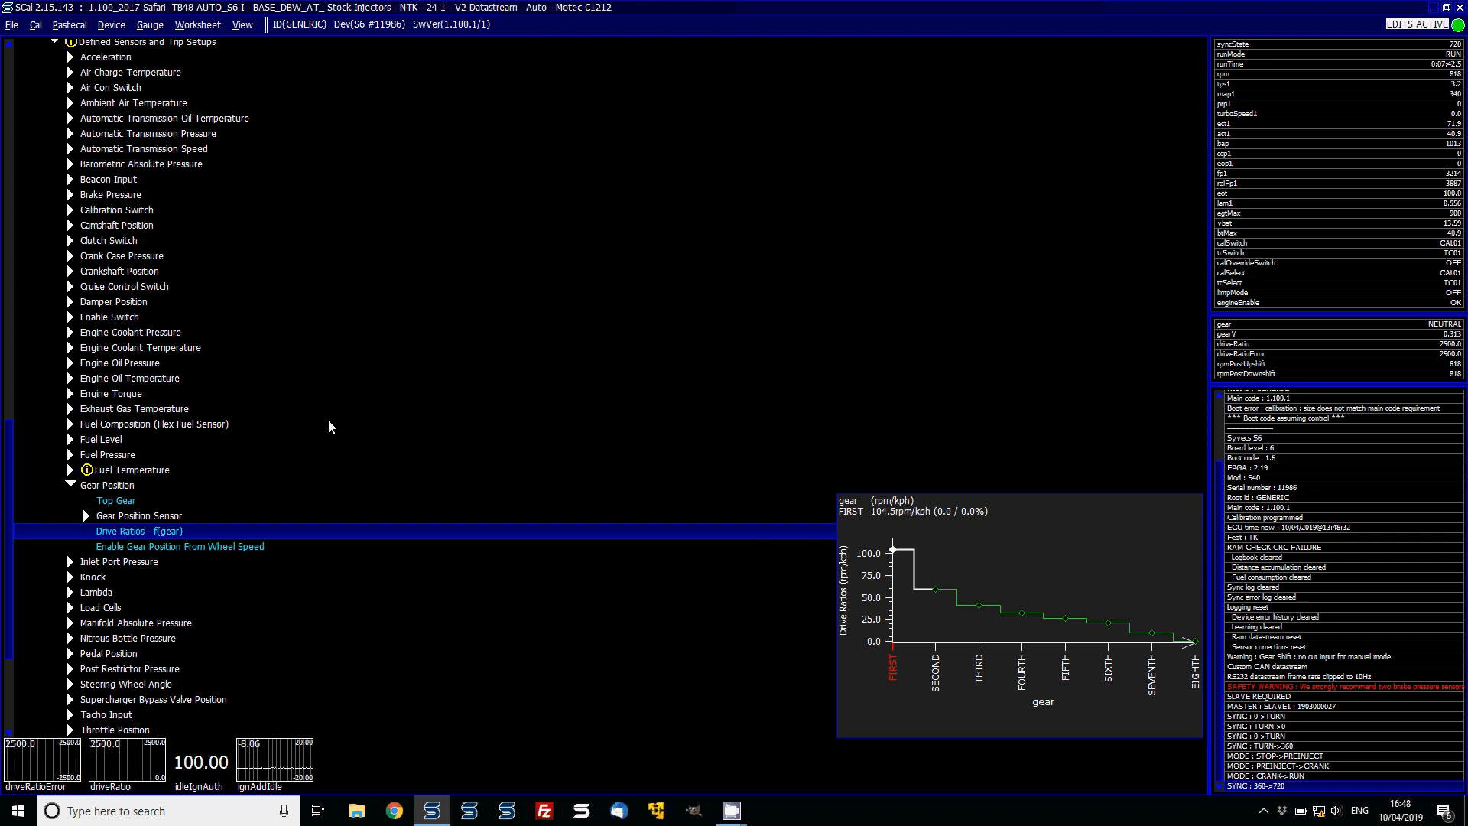
pyautogui.press('Down')
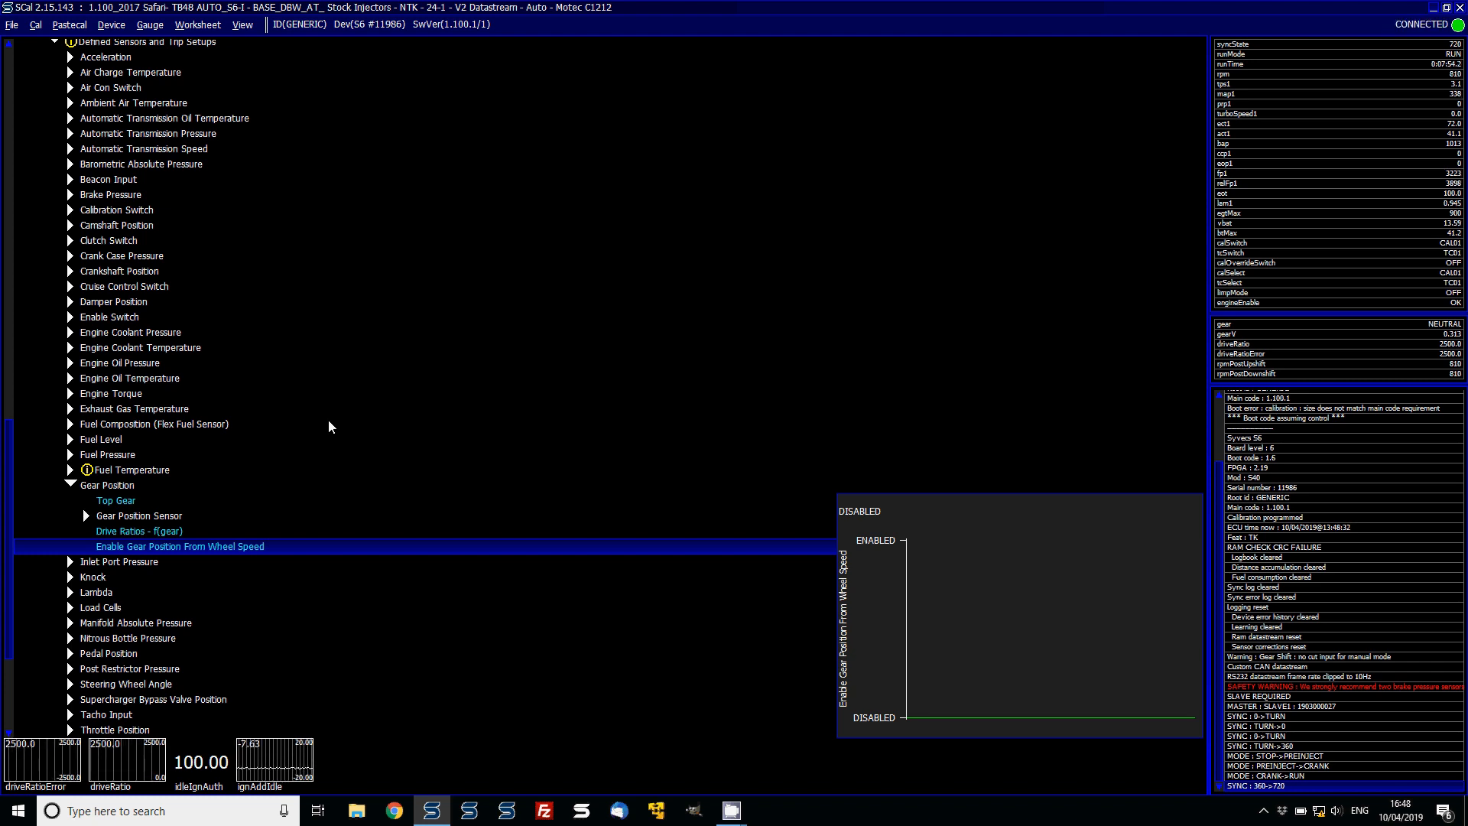
# - Open Integral Duty Minimum and set its cells from driveRatioError -50.0 to 0.0 to 0
pyautogui.press('pageup')
pyautogui.press('pageup')
pyautogui.press('Down')
pyautogui.press('Down')
pyautogui.press('Down')
pyautogui.press('Down')
pyautogui.press('Down')
pyautogui.press('Down')
pyautogui.press('Down')
pyautogui.press('Down')
pyautogui.press('Down')
pyautogui.press('Down')
pyautogui.press('Down')
pyautogui.press('Down')
pyautogui.press('Down')
pyautogui.press('Down')
pyautogui.press('Down')
pyautogui.press('Down')
pyautogui.press('Down')
pyautogui.press('Down')
pyautogui.press('Down')
pyautogui.press('Down')
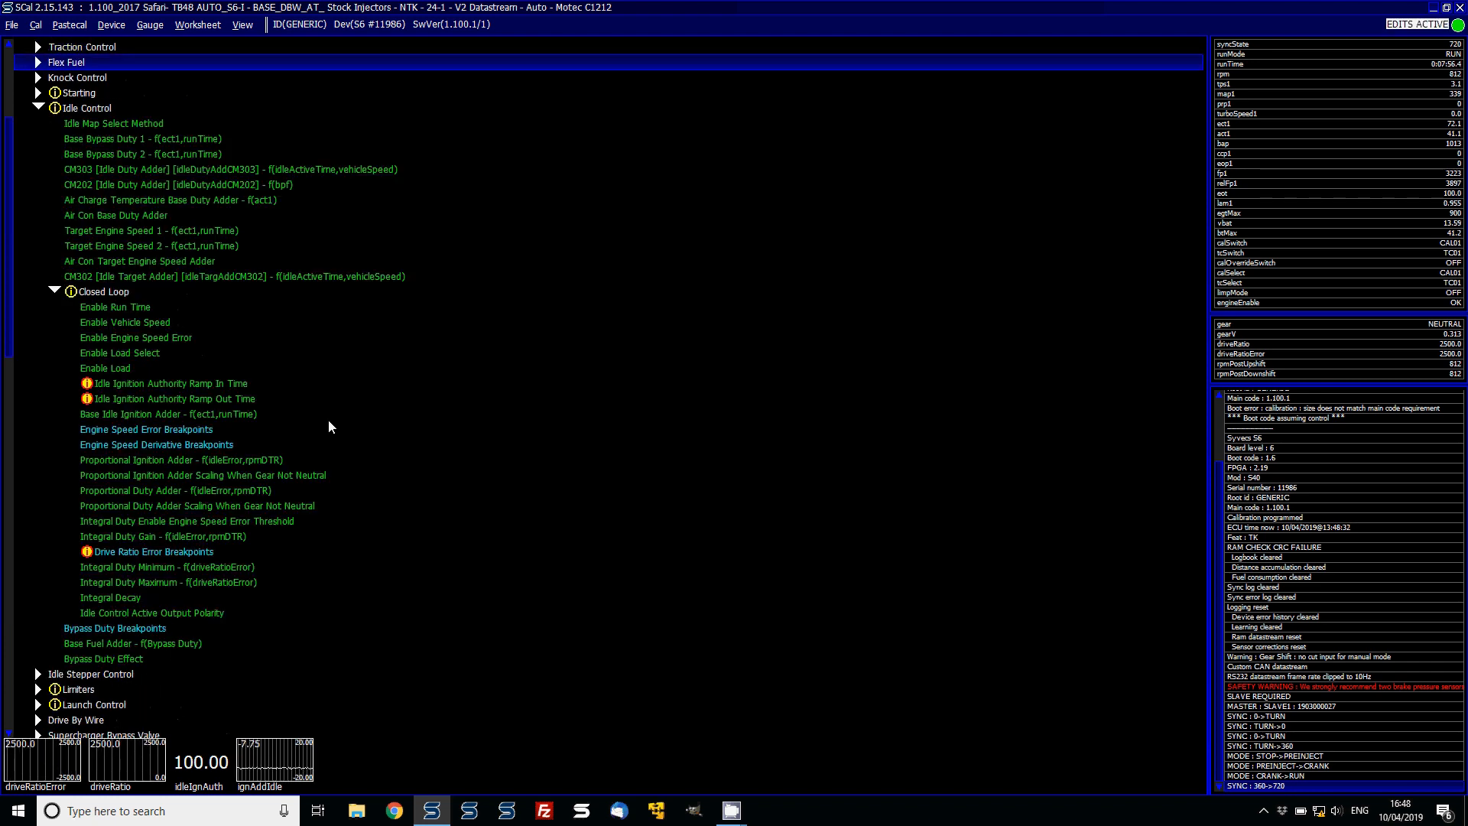
pyautogui.press('Down')
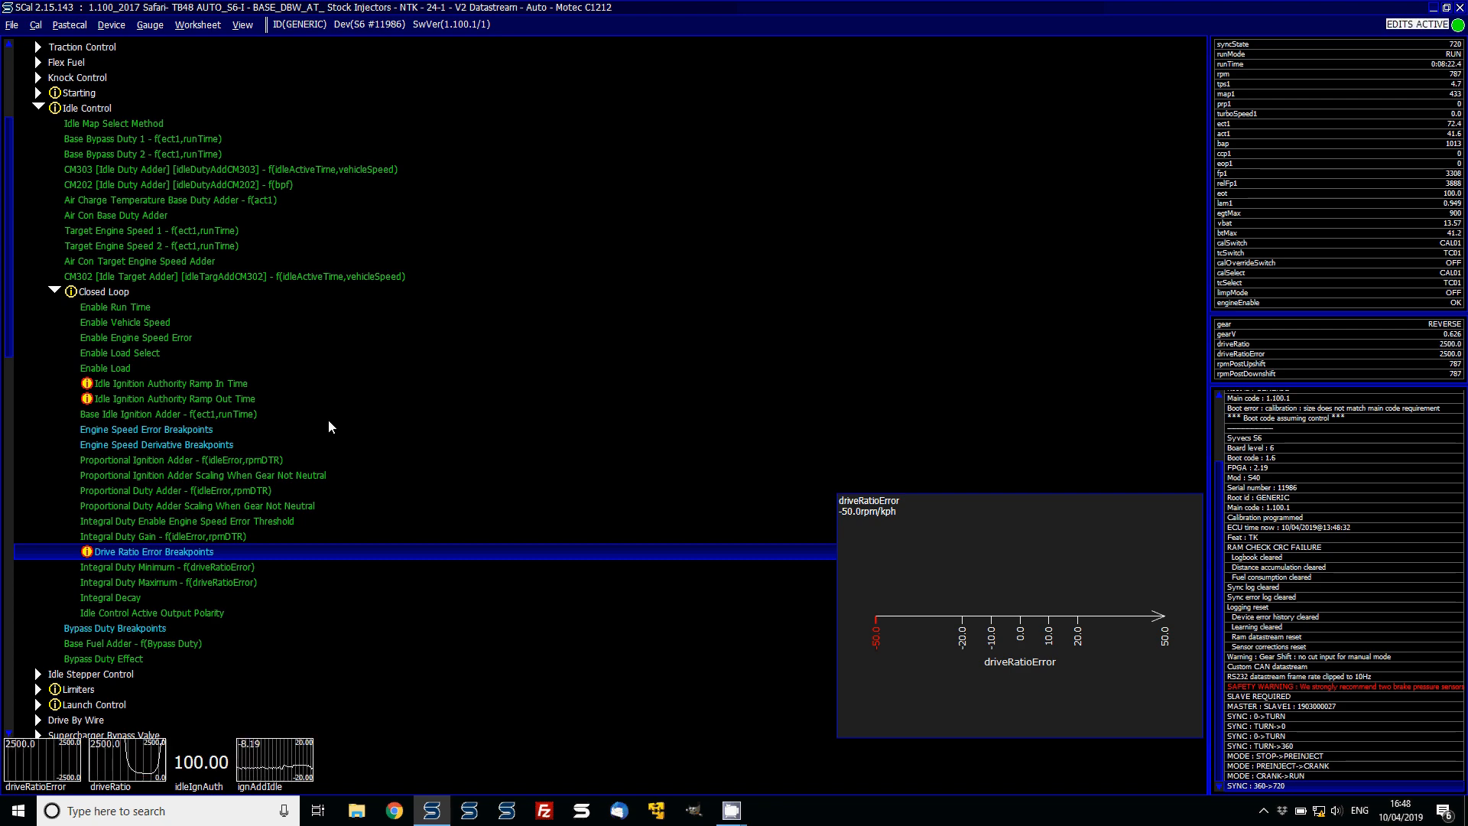
pyautogui.press('Down')
pyautogui.press('Return')
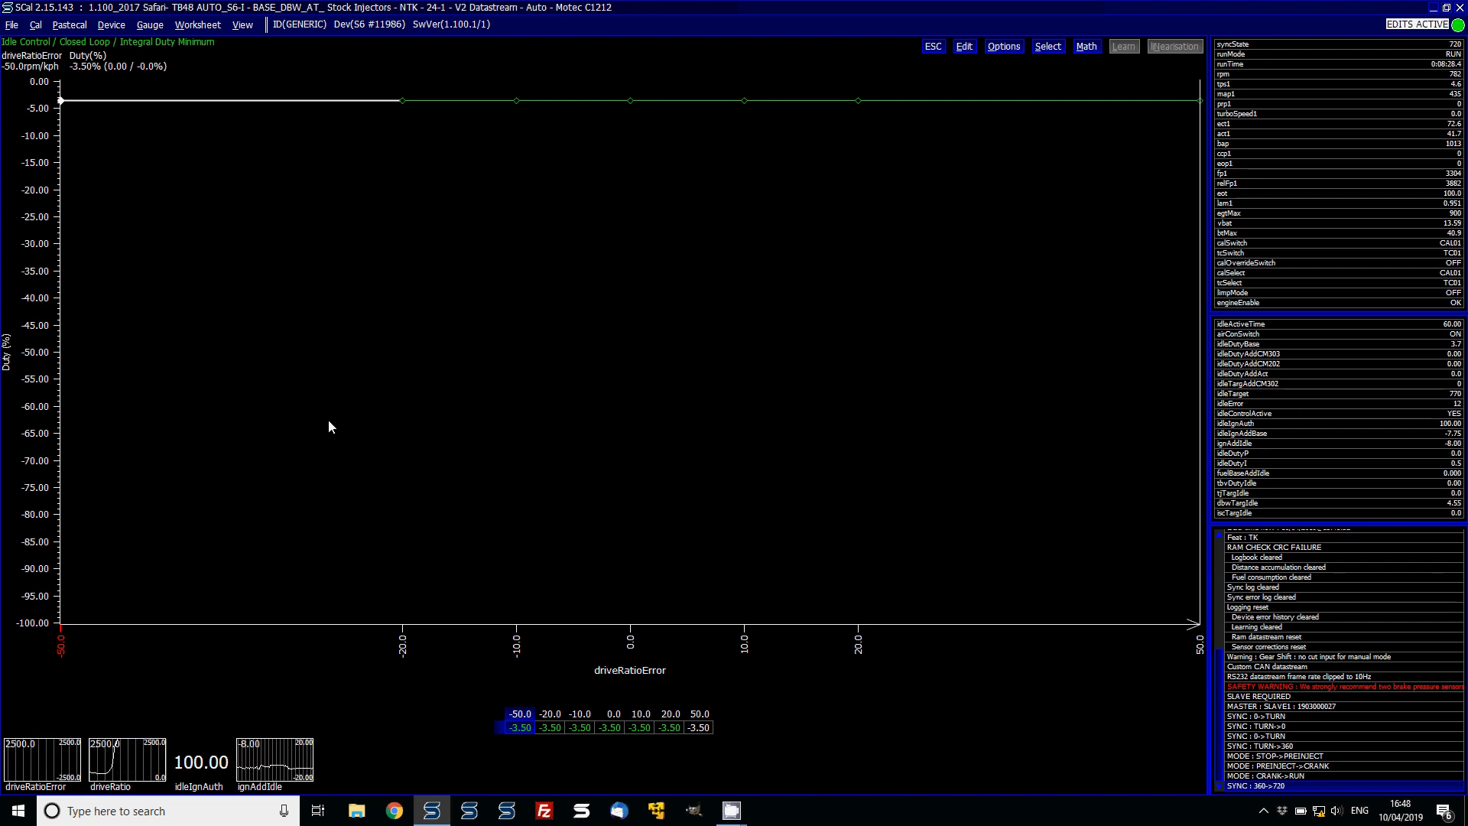
pyautogui.hotkey('shift', 'Right')
pyautogui.hotkey('shift', 'Right')
pyautogui.hotkey('shift', 'Right')
pyautogui.write('0')
pyautogui.press('Return')
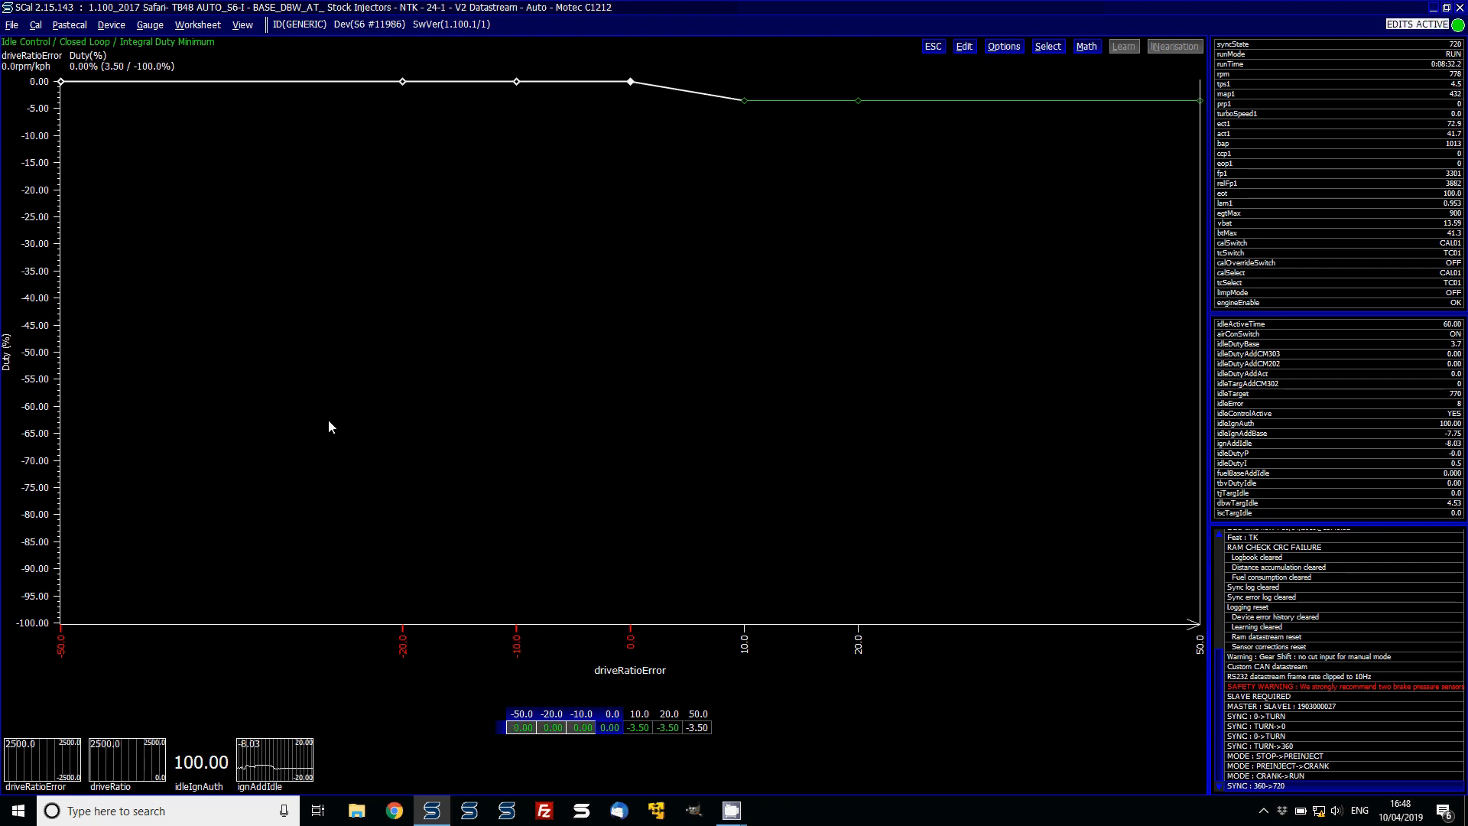
# - Interpolate Integral Duty Minimum between driveRatioError 0.0 and 50.0, and close the table
pyautogui.press('Right')
pyautogui.press('Right')
pyautogui.press('Right')
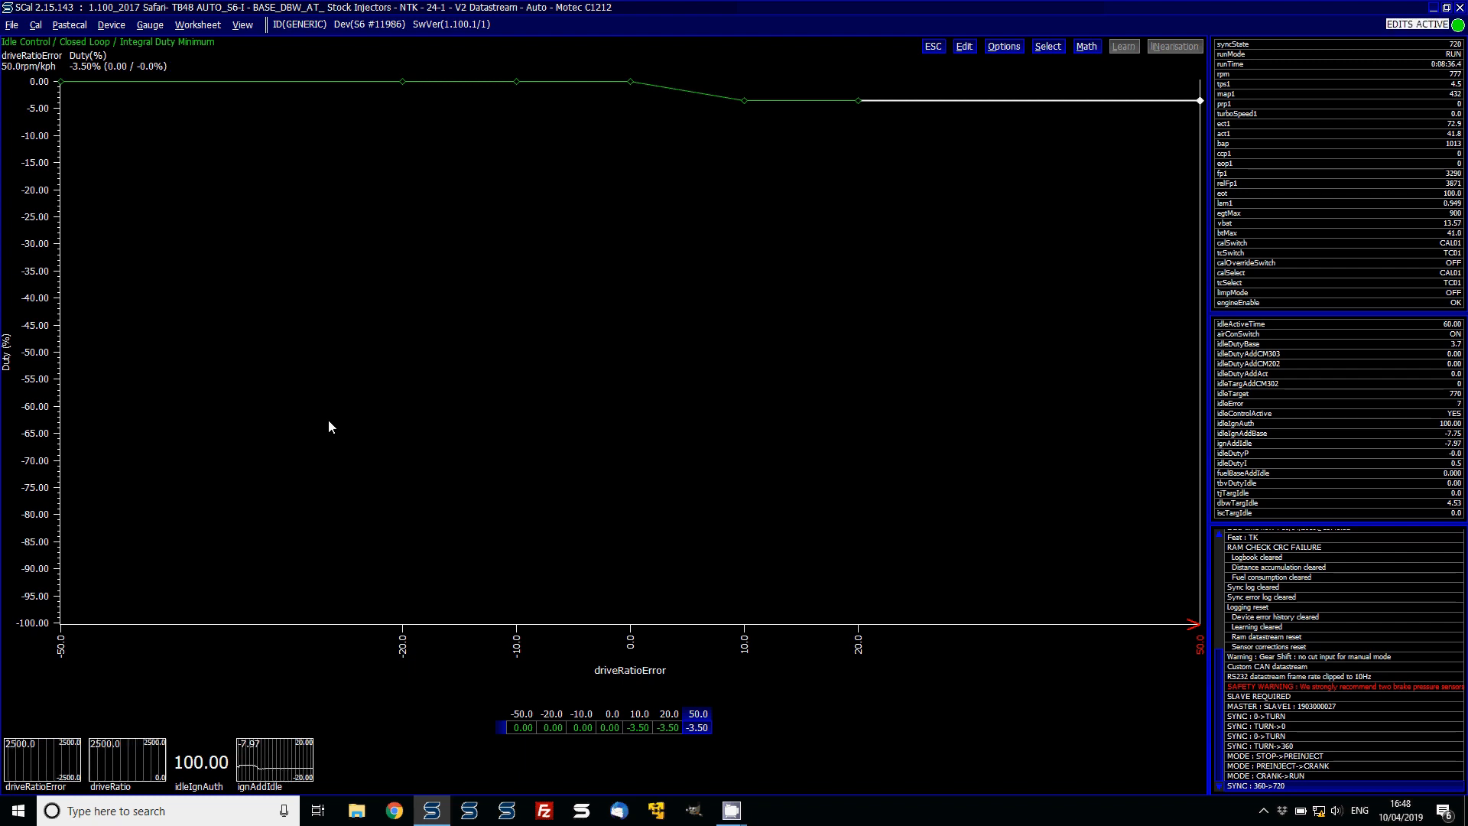
pyautogui.hotkey('shift', 'Left')
pyautogui.hotkey('shift', 'Left')
pyautogui.hotkey('shift', 'Left')
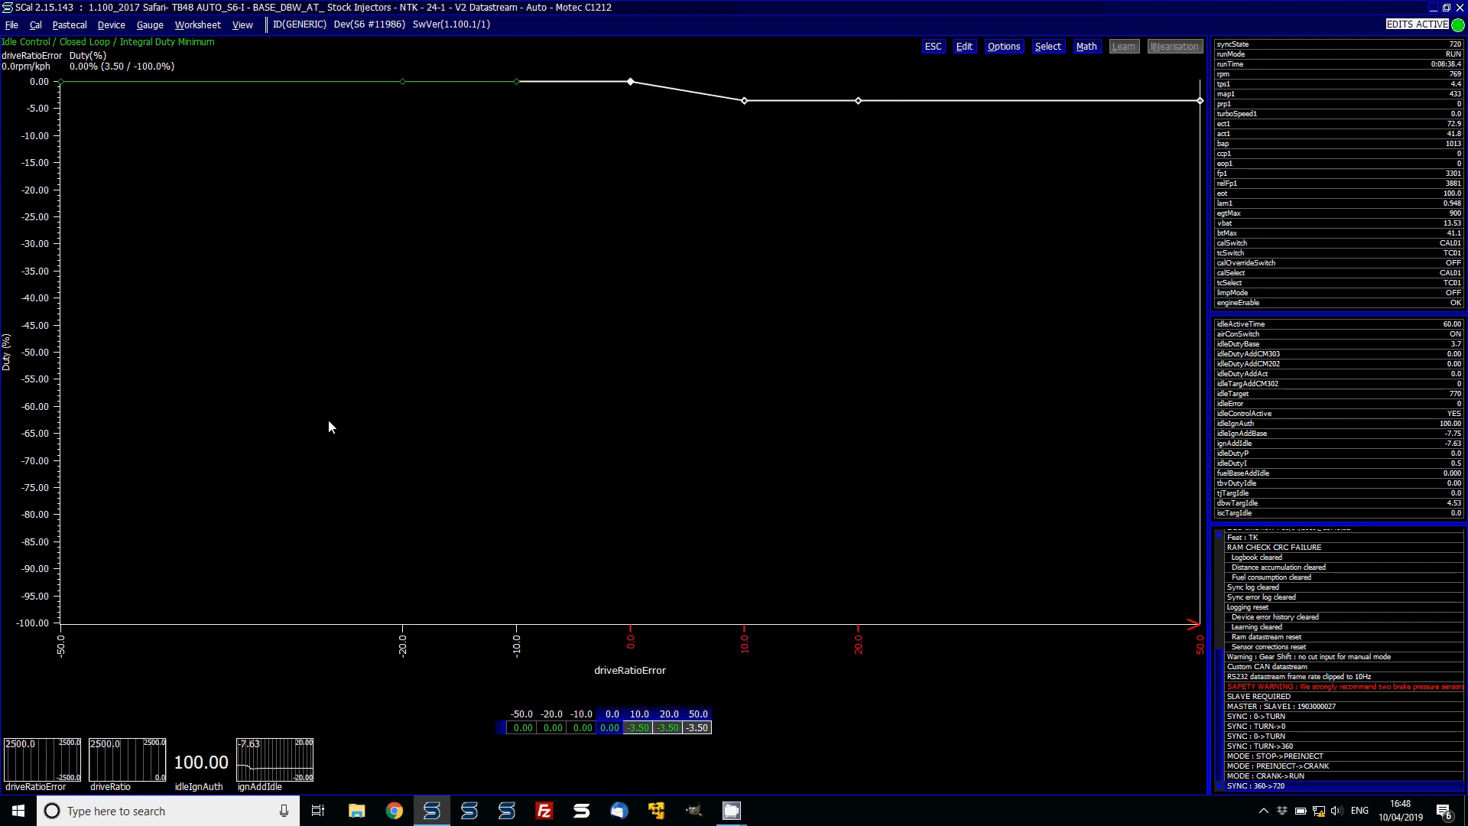
pyautogui.press('m')
pyautogui.press('i')
pyautogui.press('Escape')
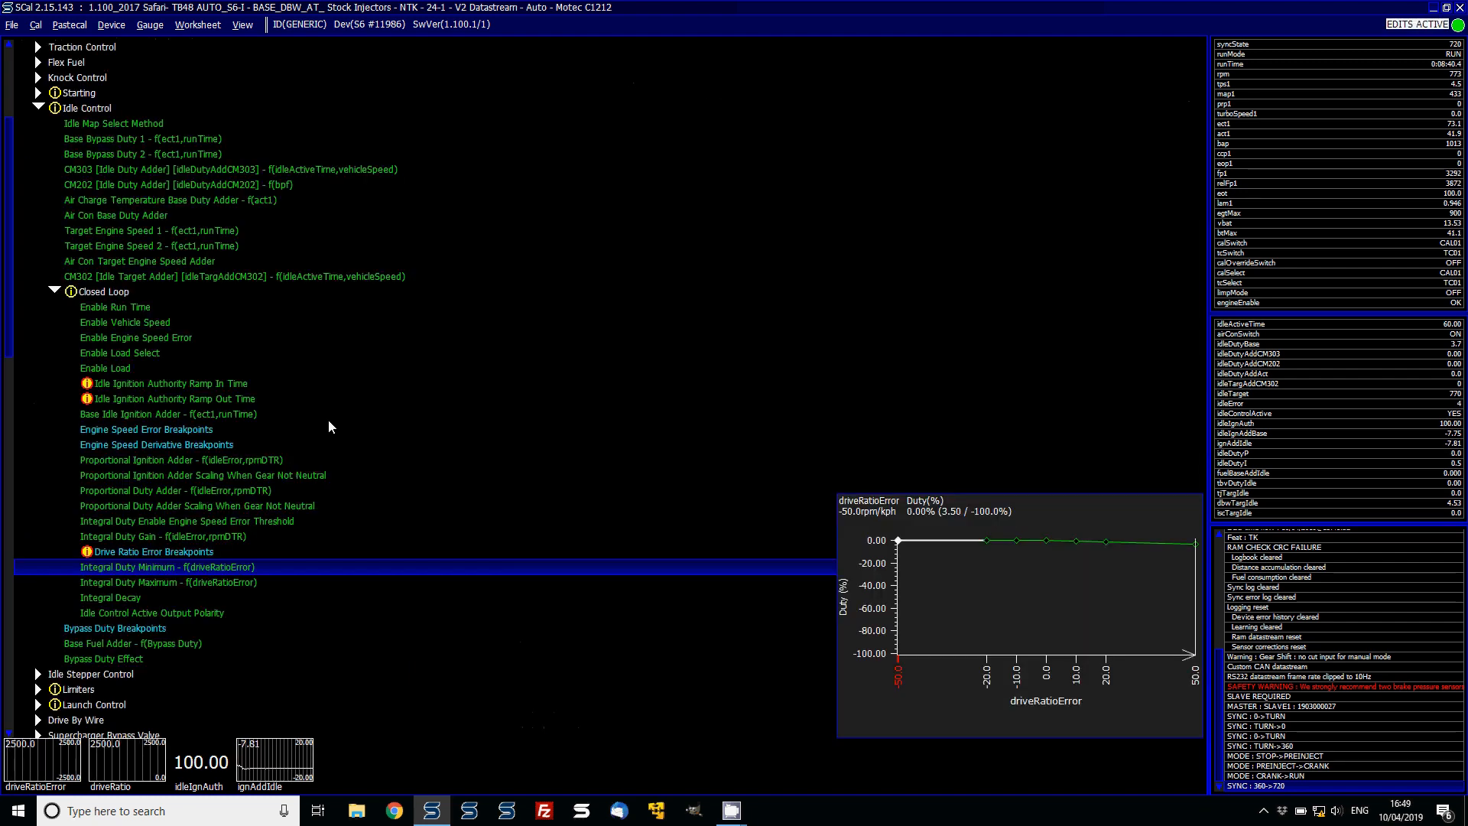
# - Open Integral Duty Maximum and set its cells from driveRatioError -50.0 to 0.0 to 0
pyautogui.press('Down')
pyautogui.press('Return')
pyautogui.press('Right')
pyautogui.press('Right')
pyautogui.press('Right')
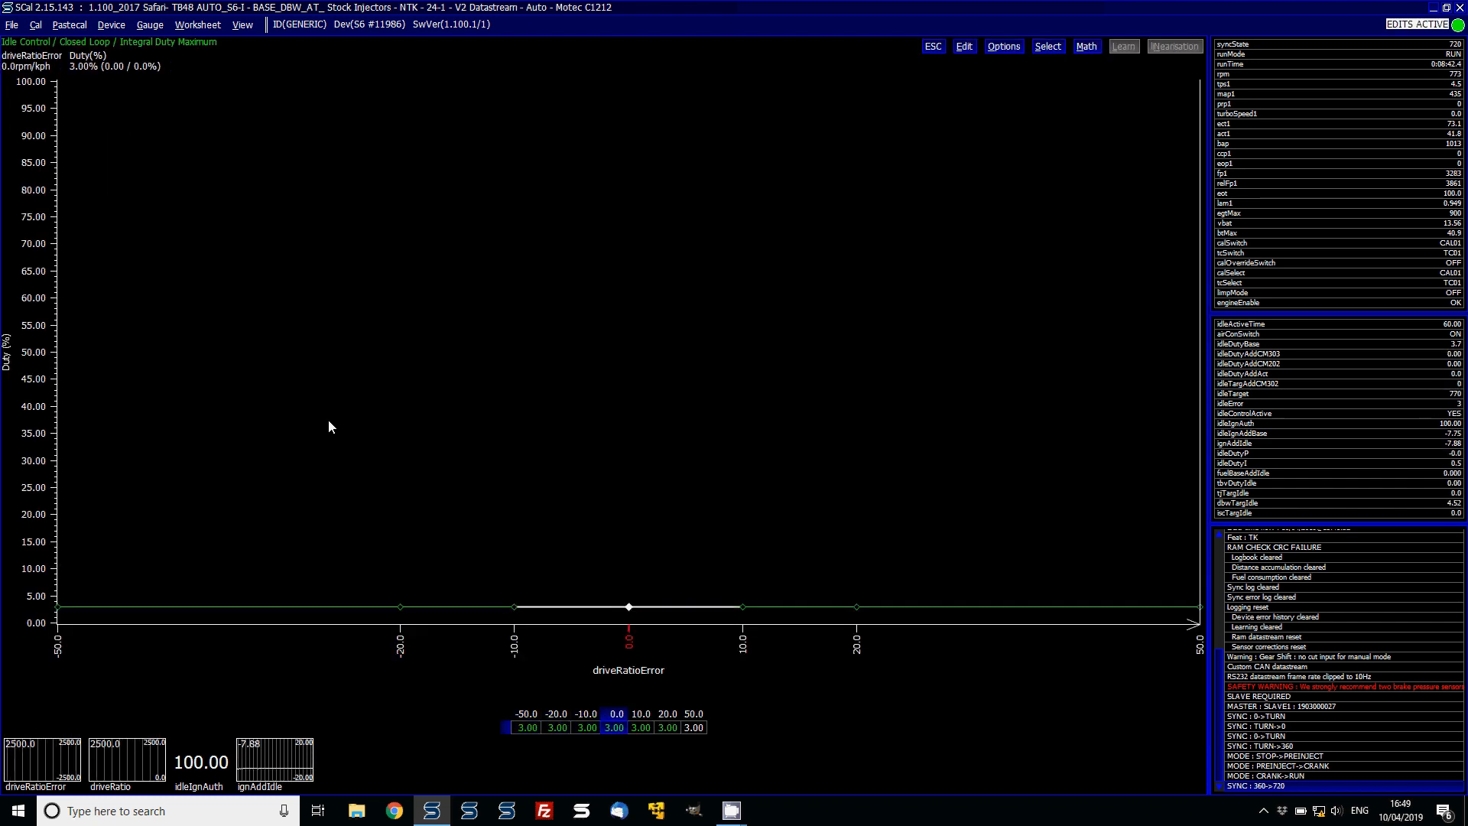
pyautogui.hotkey('shift', 'Left')
pyautogui.hotkey('shift', 'Left')
pyautogui.hotkey('shift', 'Left')
pyautogui.write('0')
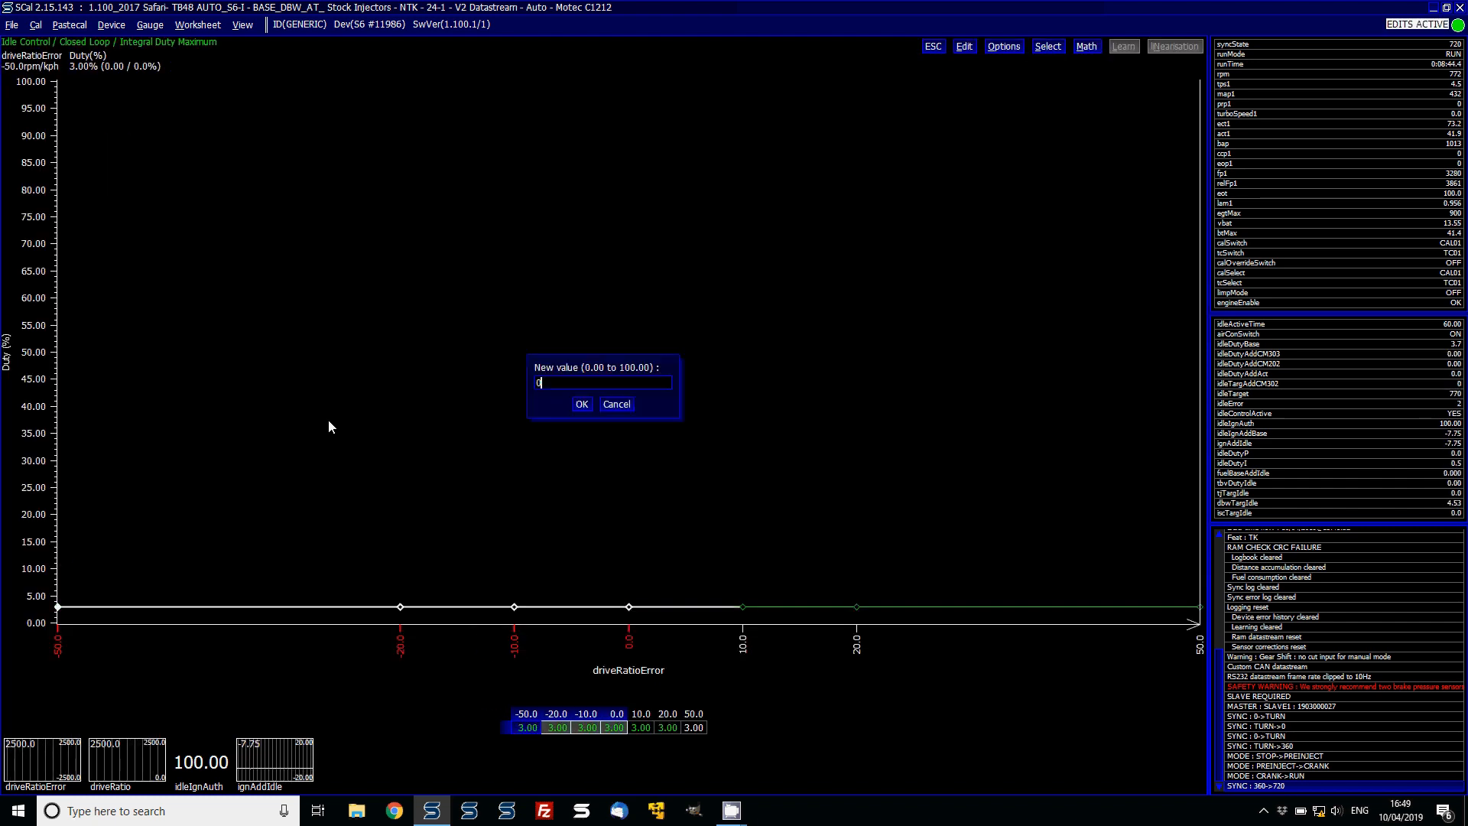
pyautogui.press('Return')
# - Interpolate Integral Duty Maximum between driveRatioError 0.0 and 50.0, and close the table
pyautogui.hotkey('shift', 'Right')
pyautogui.hotkey('shift', 'Right')
pyautogui.hotkey('shift', 'Right')
pyautogui.hotkey('shift', 'Right')
pyautogui.hotkey('shift', 'Right')
pyautogui.hotkey('shift', 'Right')
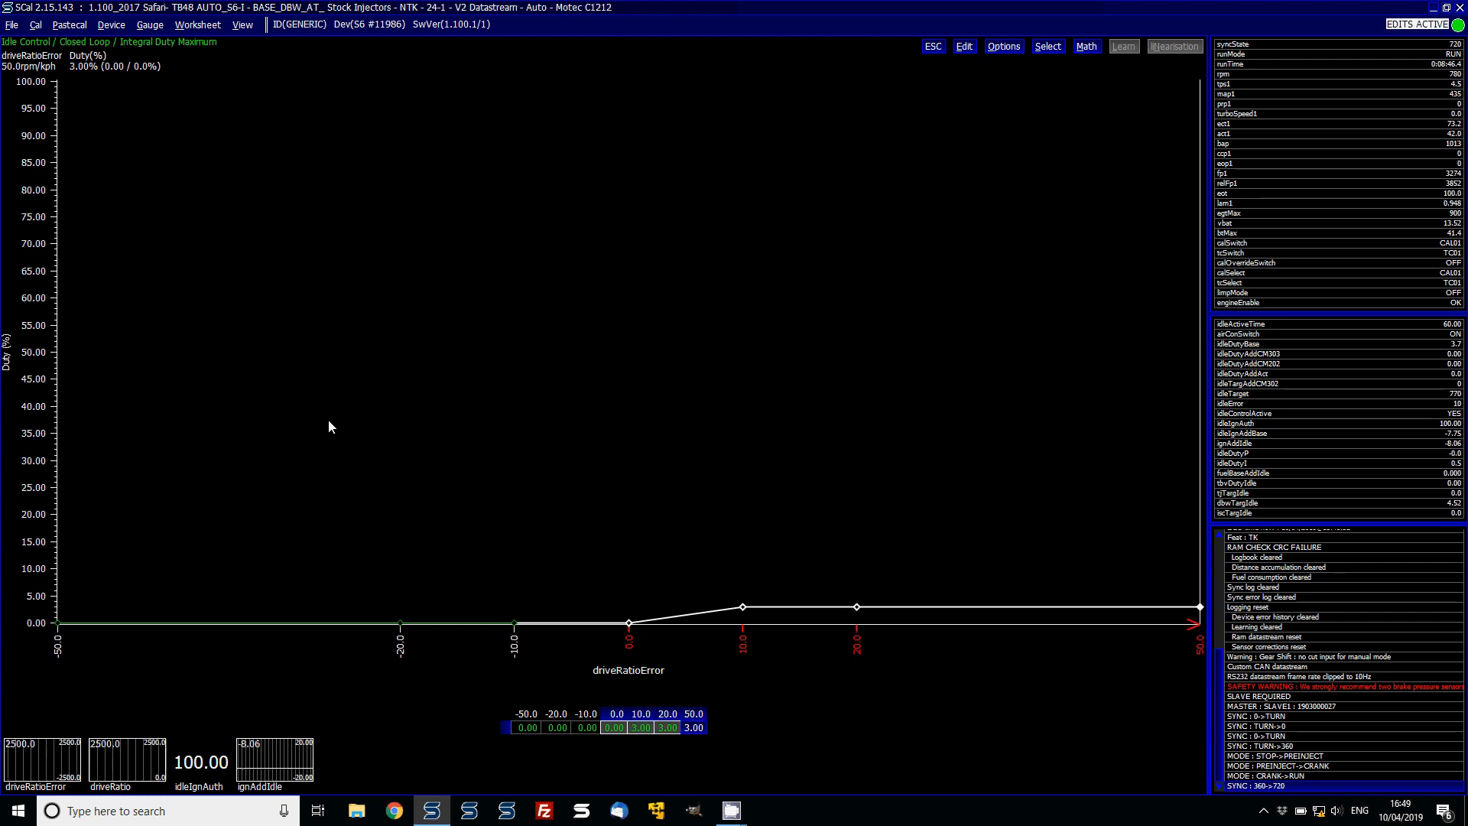
pyautogui.press('i')
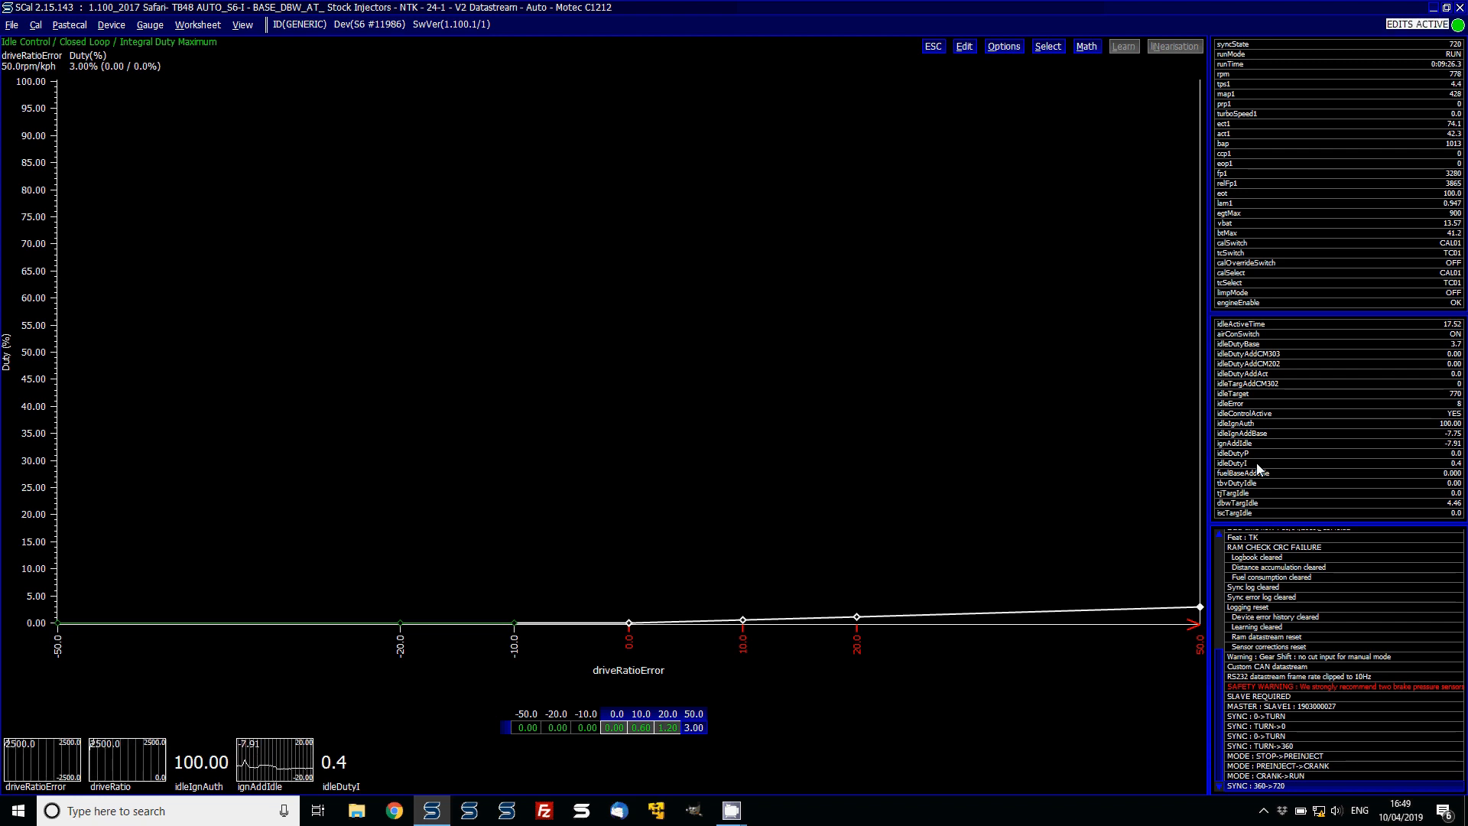
pyautogui.press('Escape')
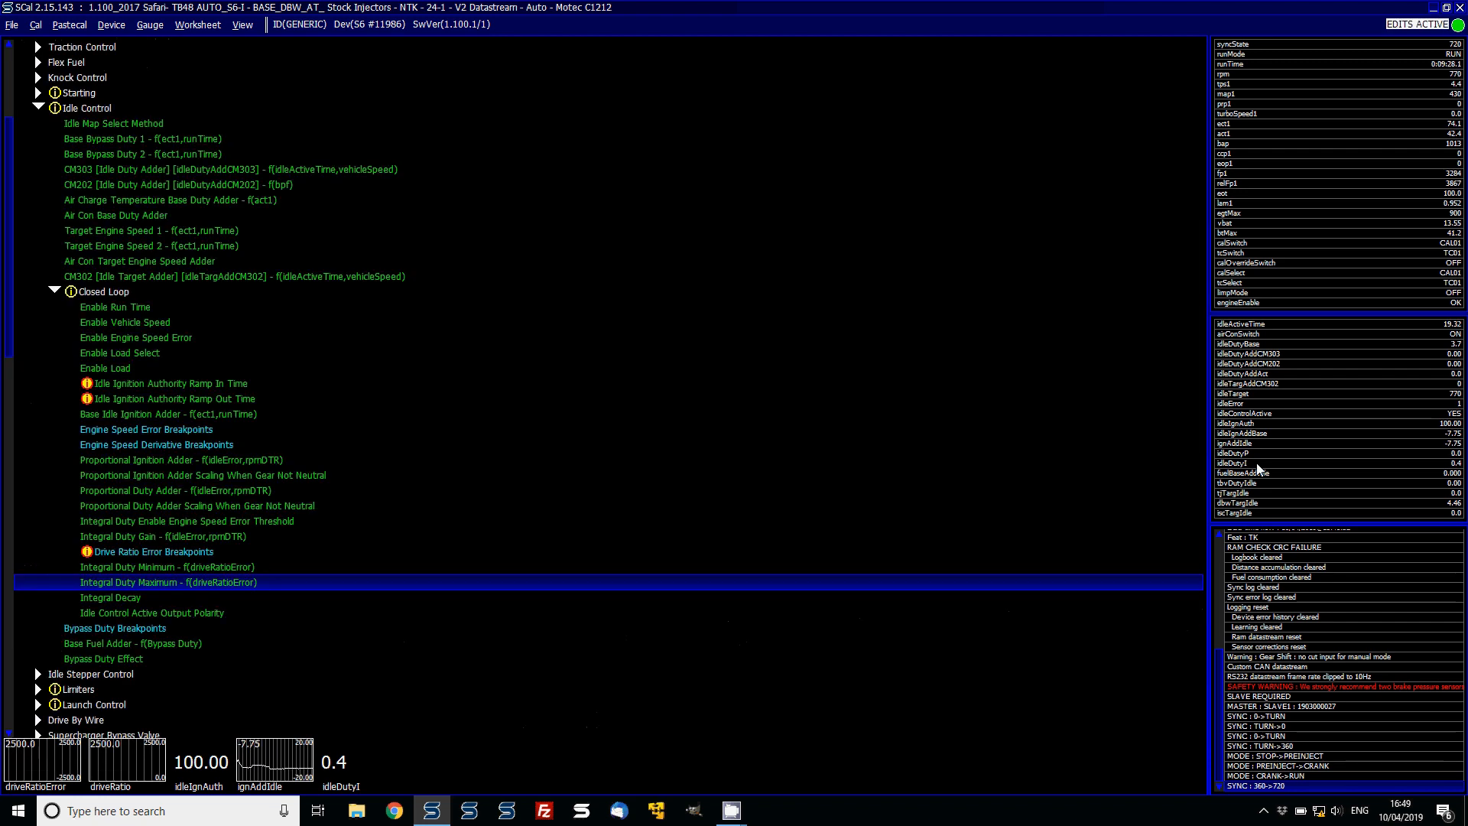
# - Go back to the Idle Ignition Authority Ramp In Time setting
pyautogui.press('Up')
pyautogui.press('Up')
pyautogui.press('Up')
pyautogui.press('Up')
pyautogui.press('Up')
pyautogui.press('Up')
pyautogui.press('Up')
pyautogui.press('Up')
pyautogui.press('Up')
pyautogui.press('Up')
pyautogui.press('Up')
pyautogui.press('Up')
pyautogui.press('Up')
pyautogui.press('Up')
pyautogui.press('Up')
pyautogui.press('Up')
pyautogui.press('Up')
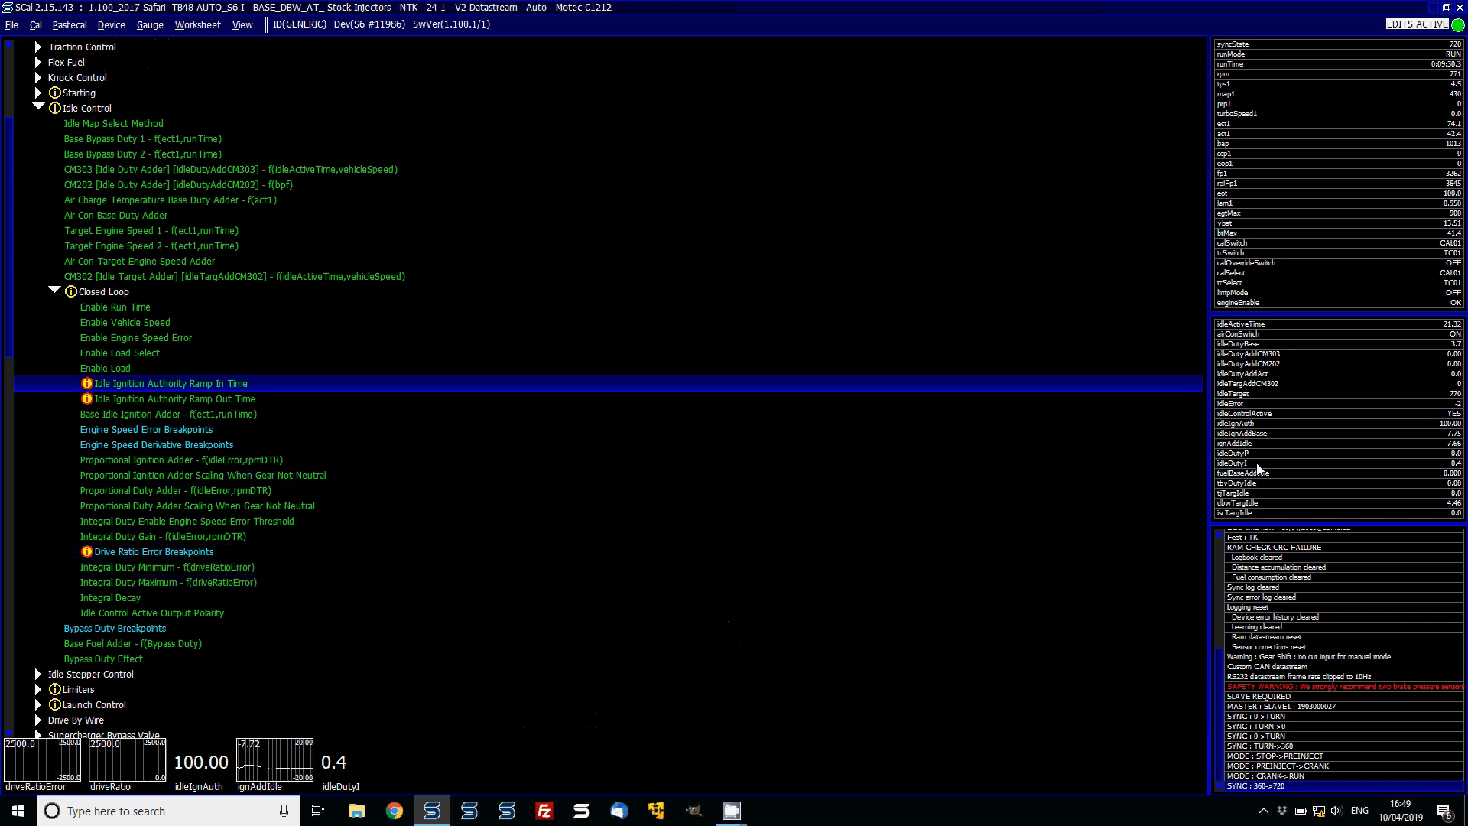